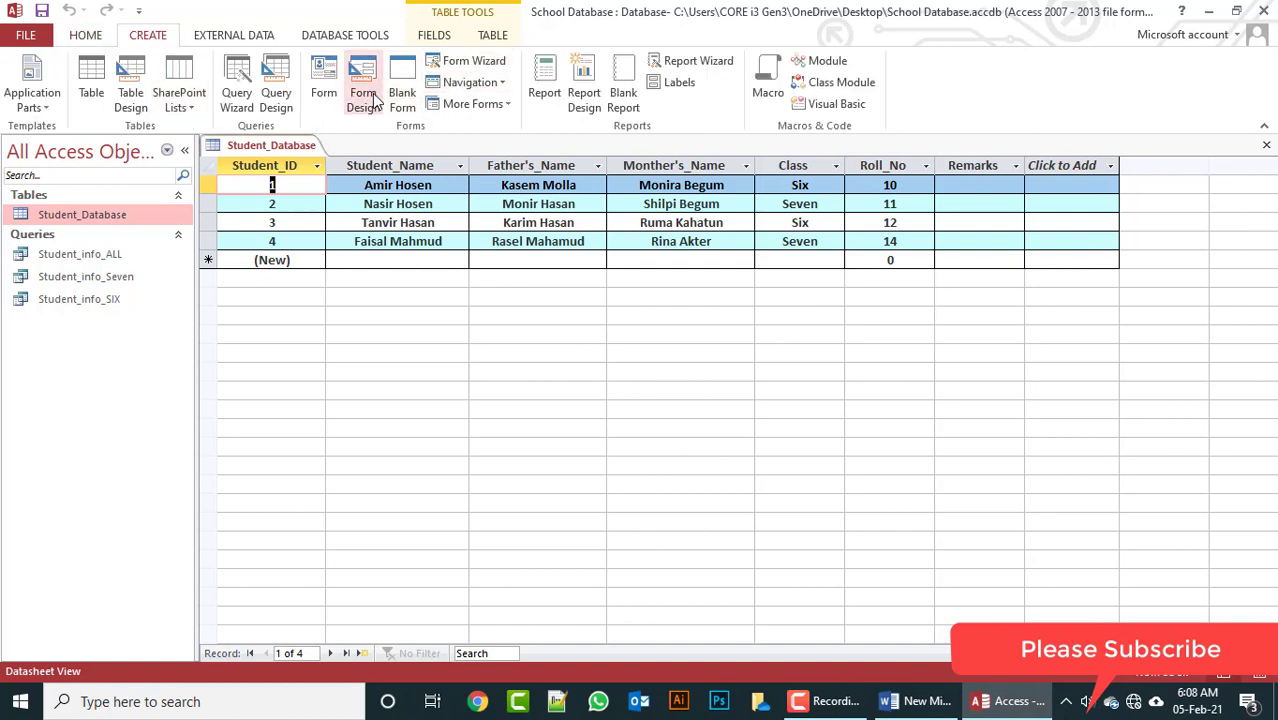
Step: Start the Form Wizard for the Student_Database table and move its dialog aside
{"action": "left_click", "coordinate": [471, 64]}
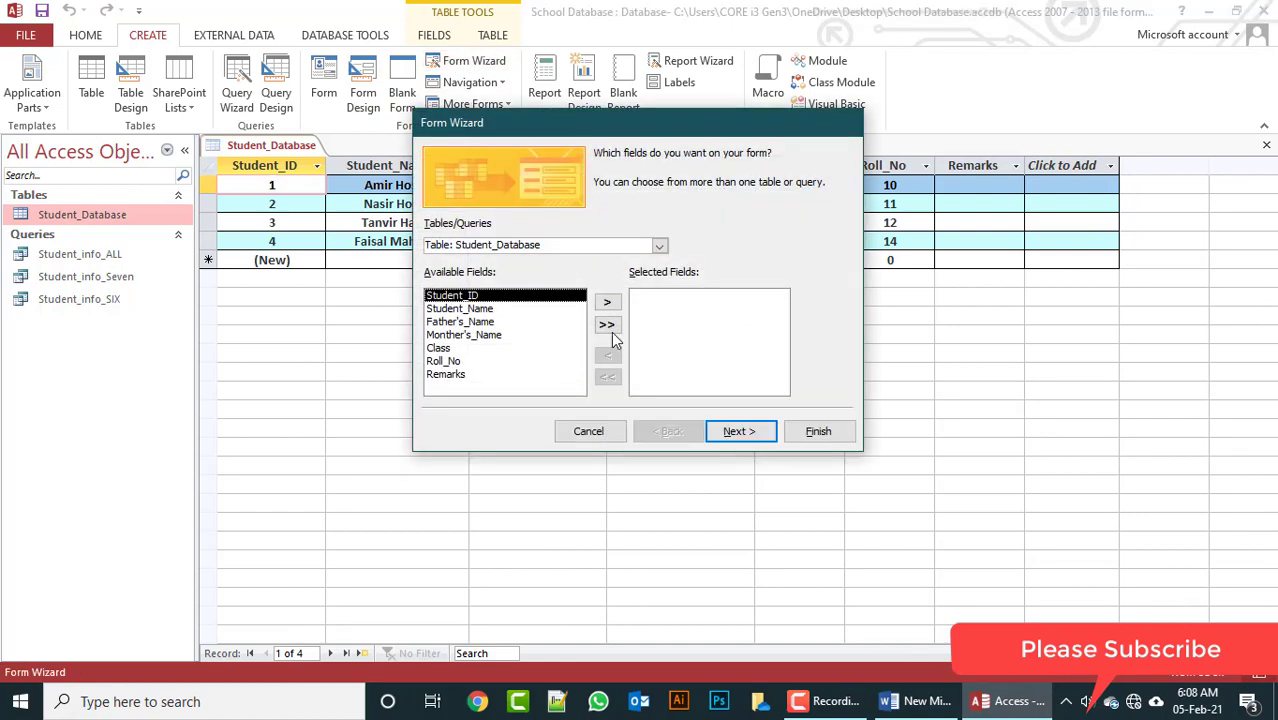
{"action": "left_click_drag", "start_coordinate": [632, 133], "coordinate": [851, 125]}
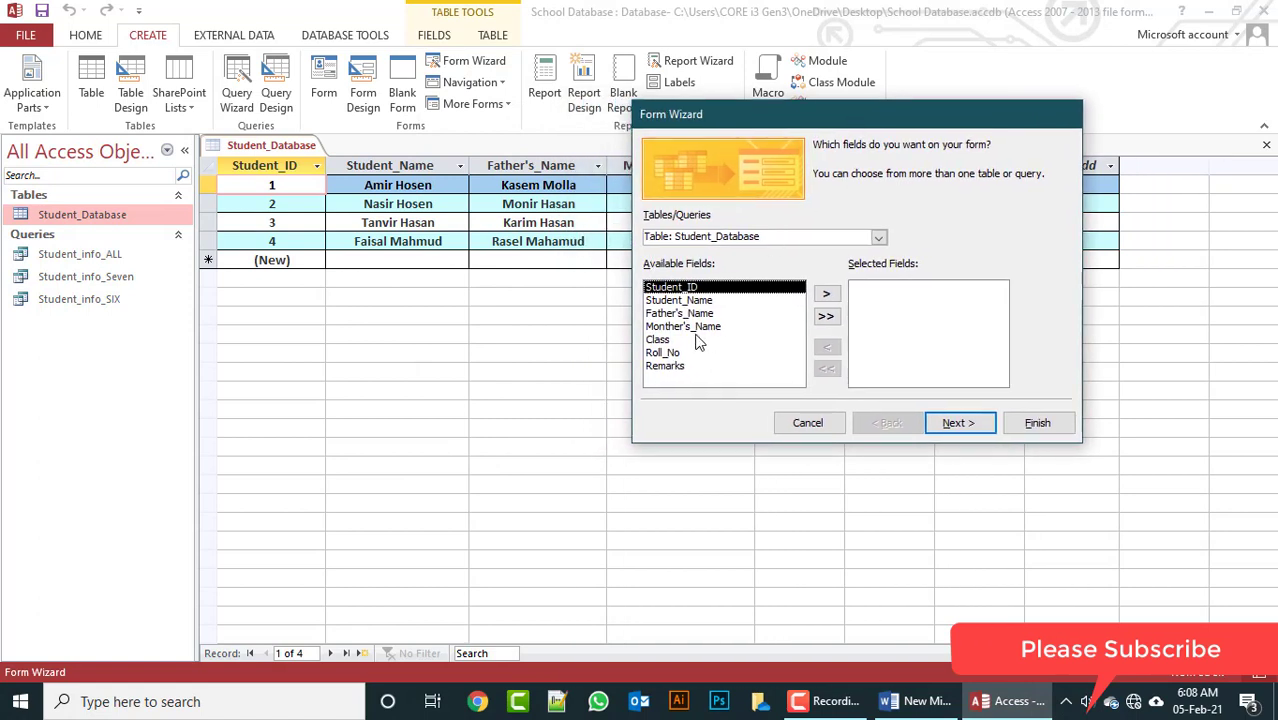
{"action": "left_click", "coordinate": [826, 295]}
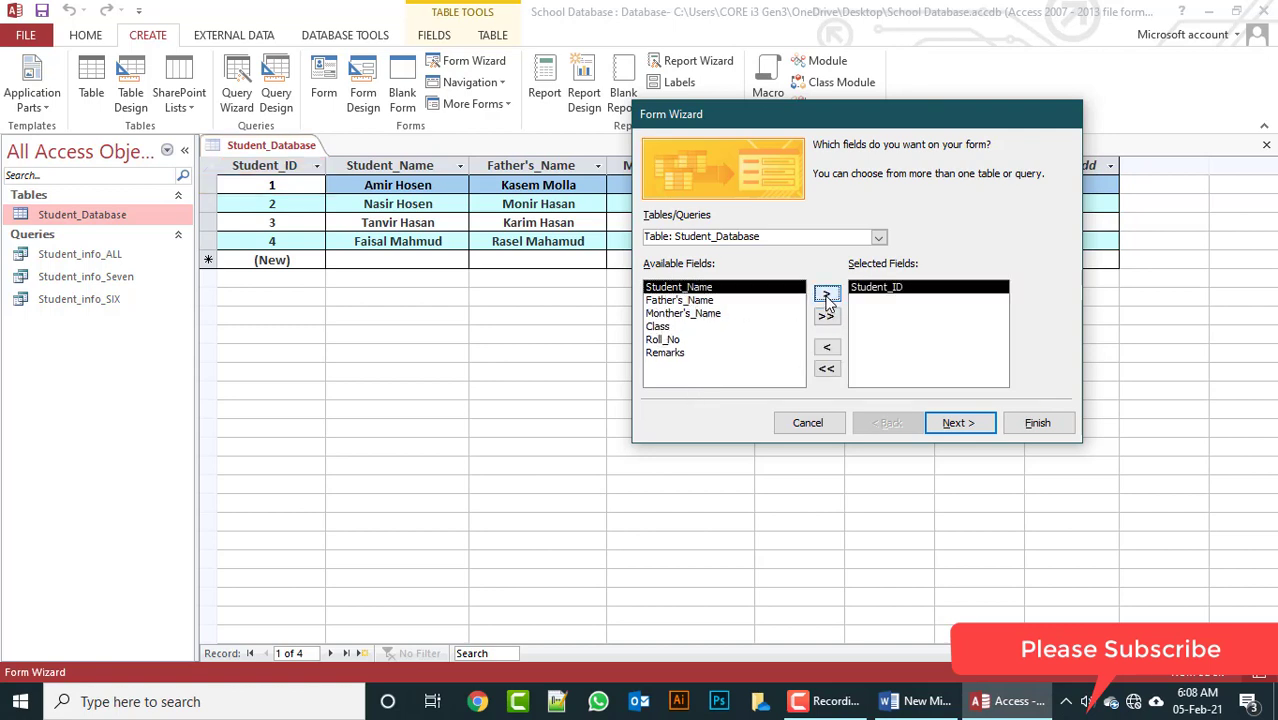
{"action": "left_click", "coordinate": [826, 295]}
{"action": "left_click", "coordinate": [826, 295]}
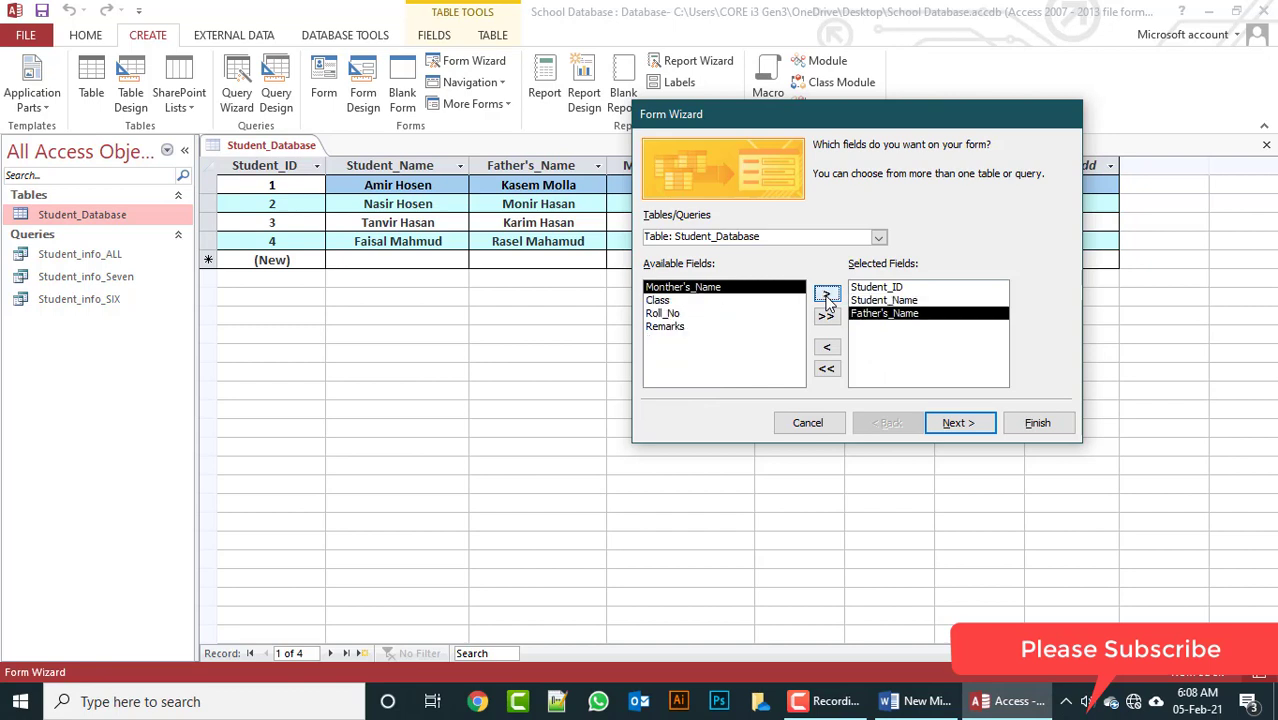
{"action": "left_click", "coordinate": [826, 368]}
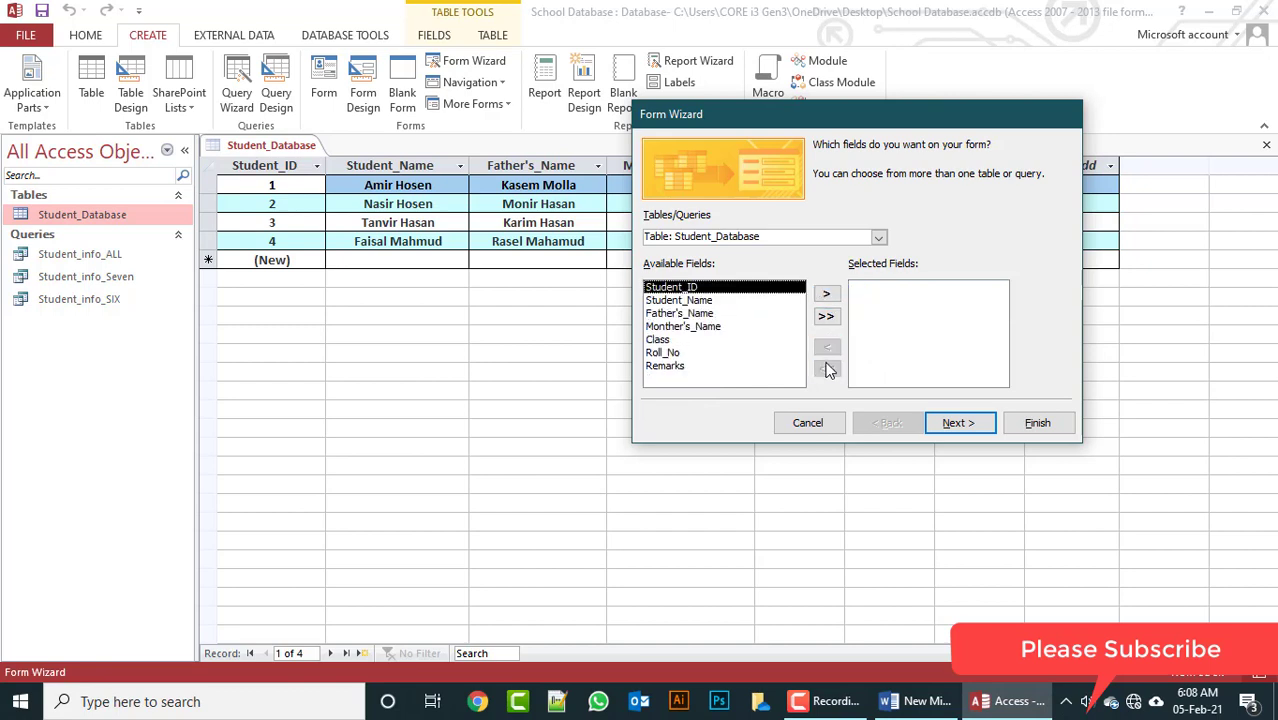
{"action": "left_click", "coordinate": [826, 316]}
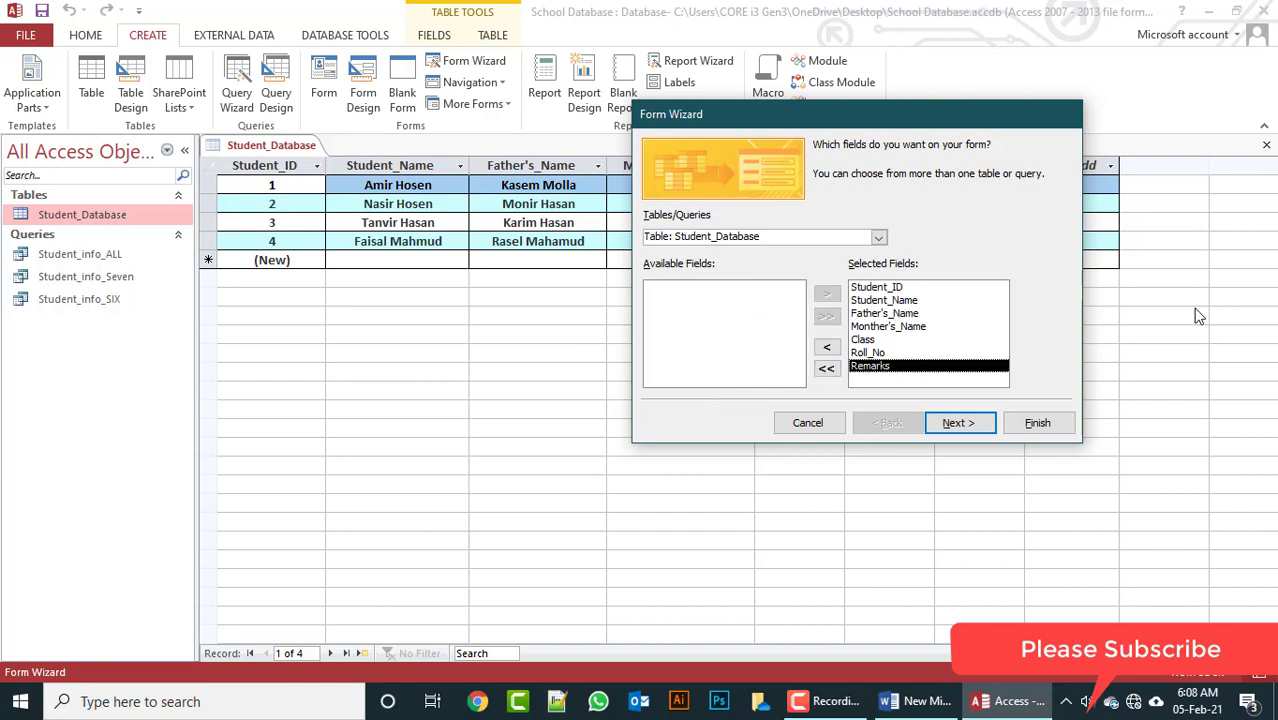
{"action": "left_click", "coordinate": [826, 368]}
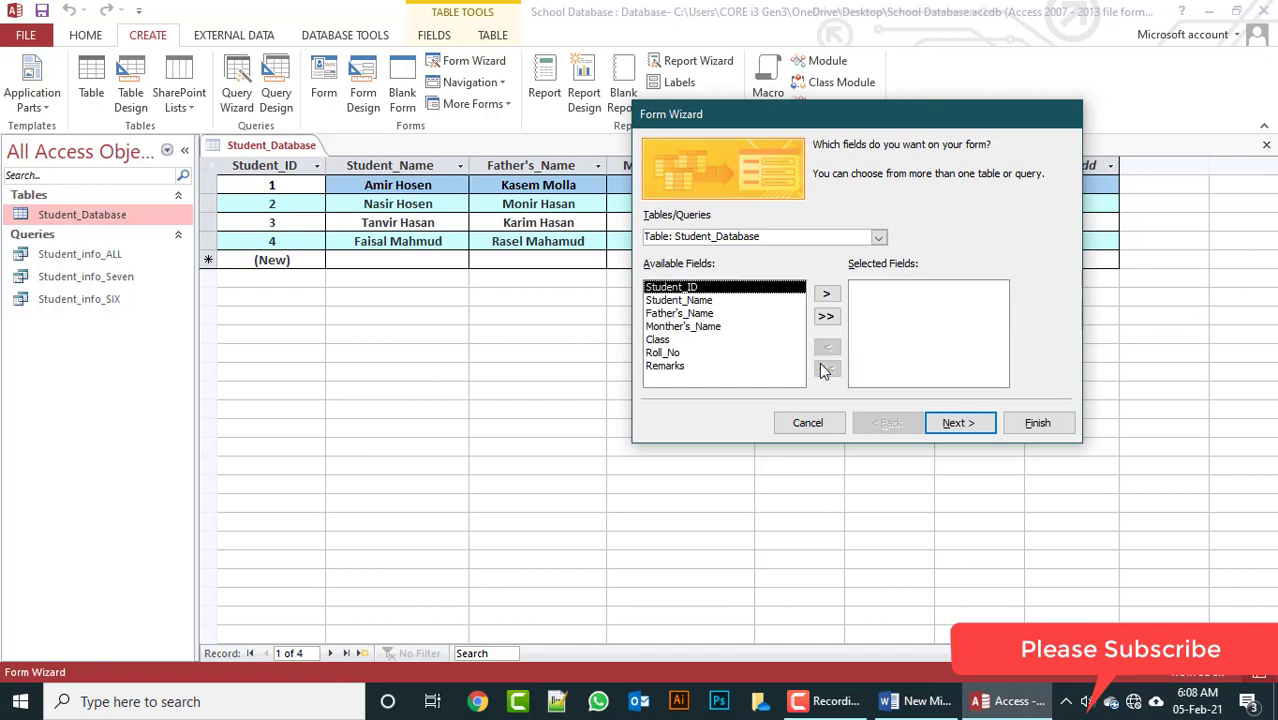
{"action": "left_click", "coordinate": [824, 295]}
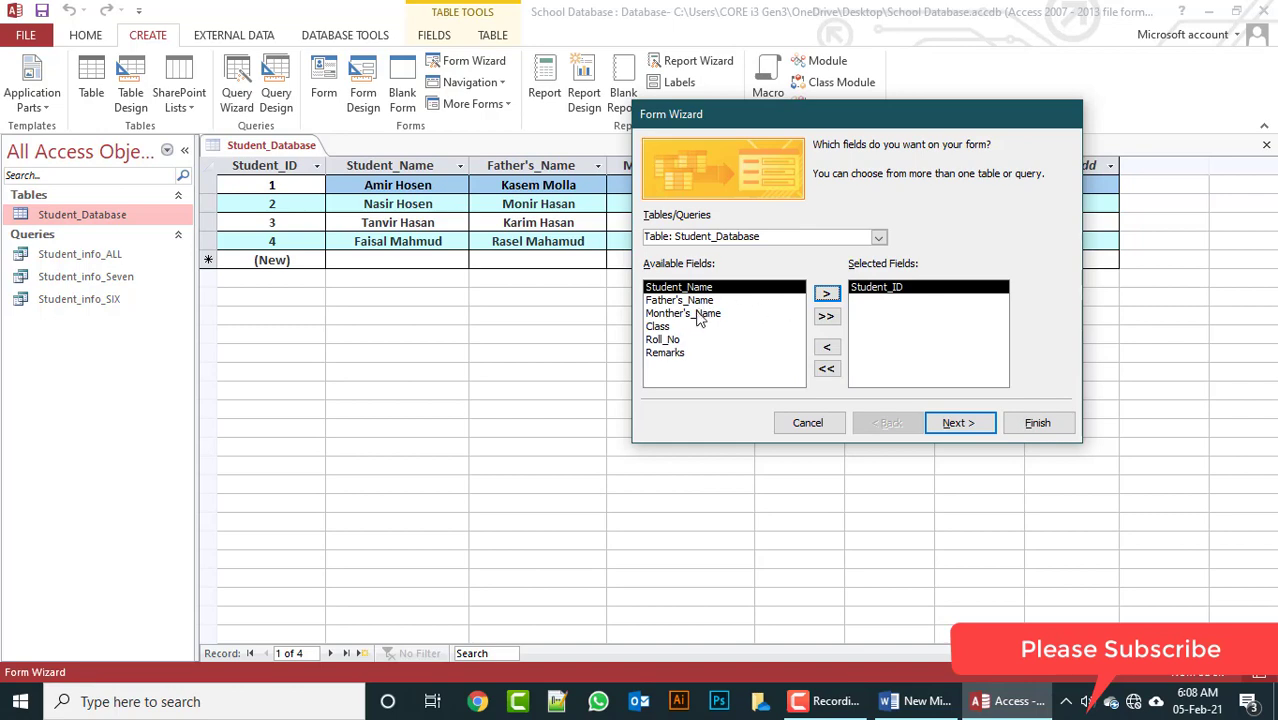
{"action": "left_click", "coordinate": [826, 293]}
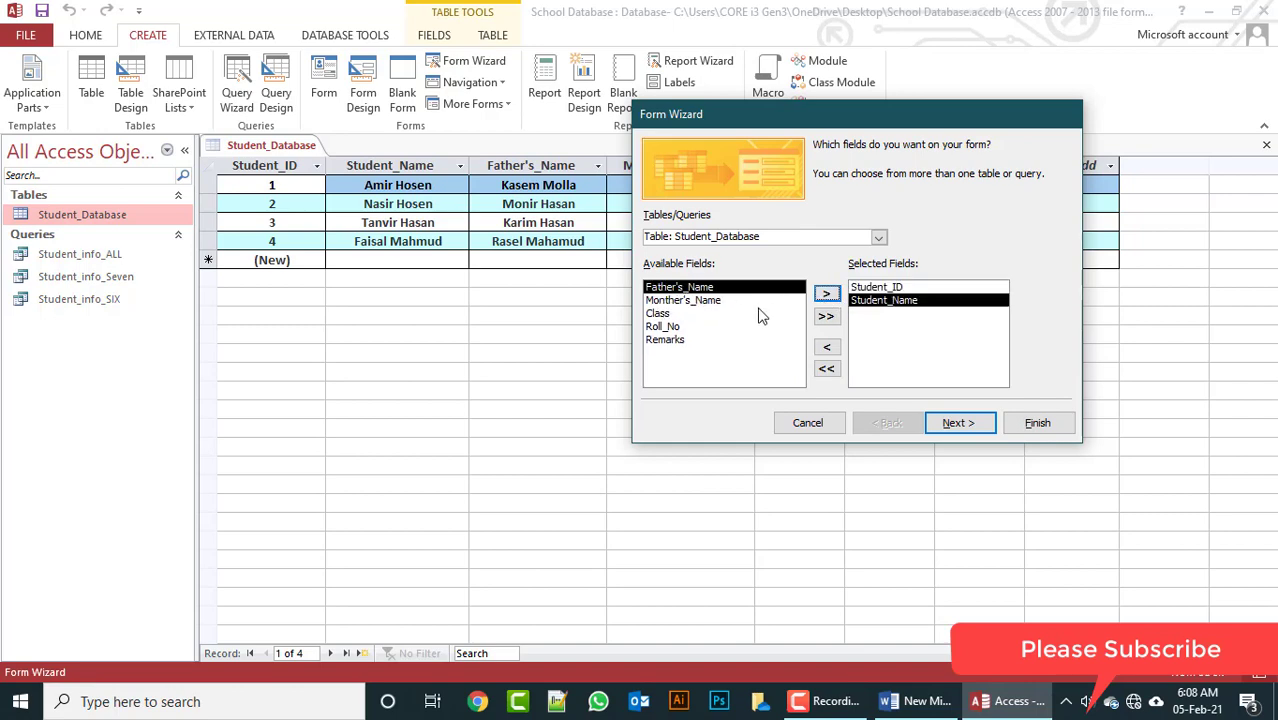
{"action": "left_click", "coordinate": [662, 314]}
{"action": "left_click", "coordinate": [826, 294]}
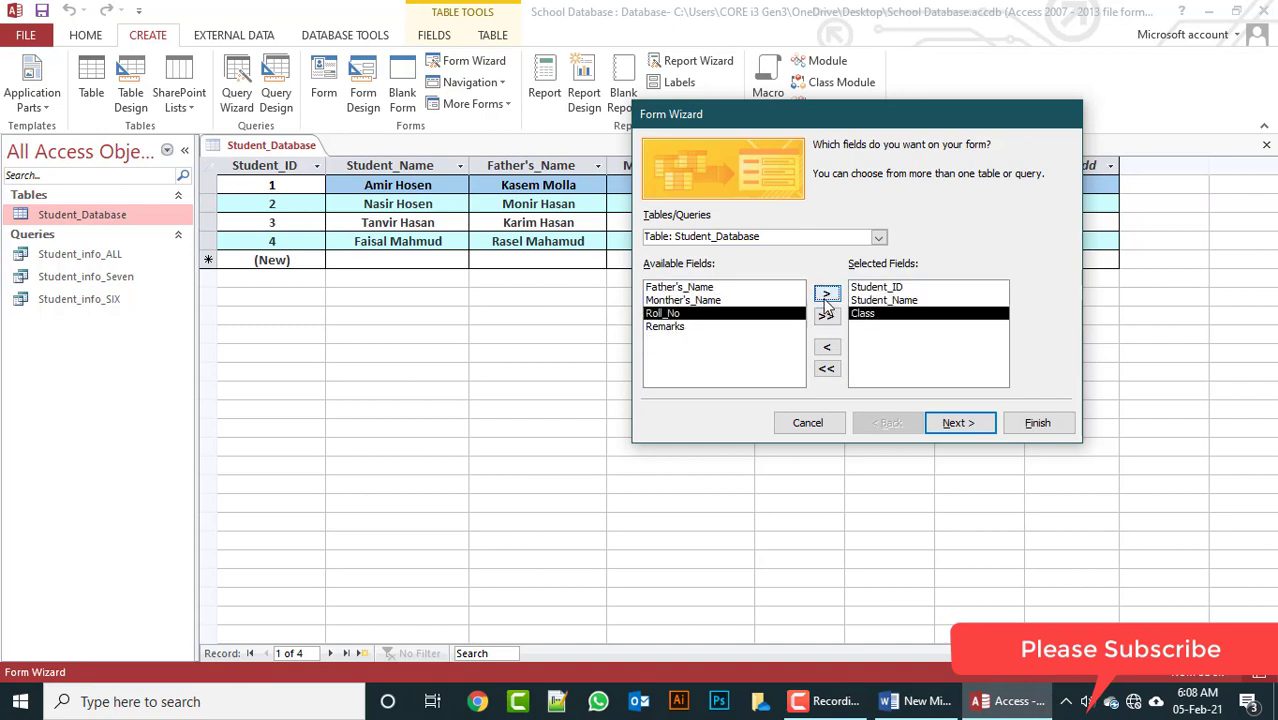
{"action": "left_click", "coordinate": [826, 296]}
{"action": "left_click", "coordinate": [826, 295]}
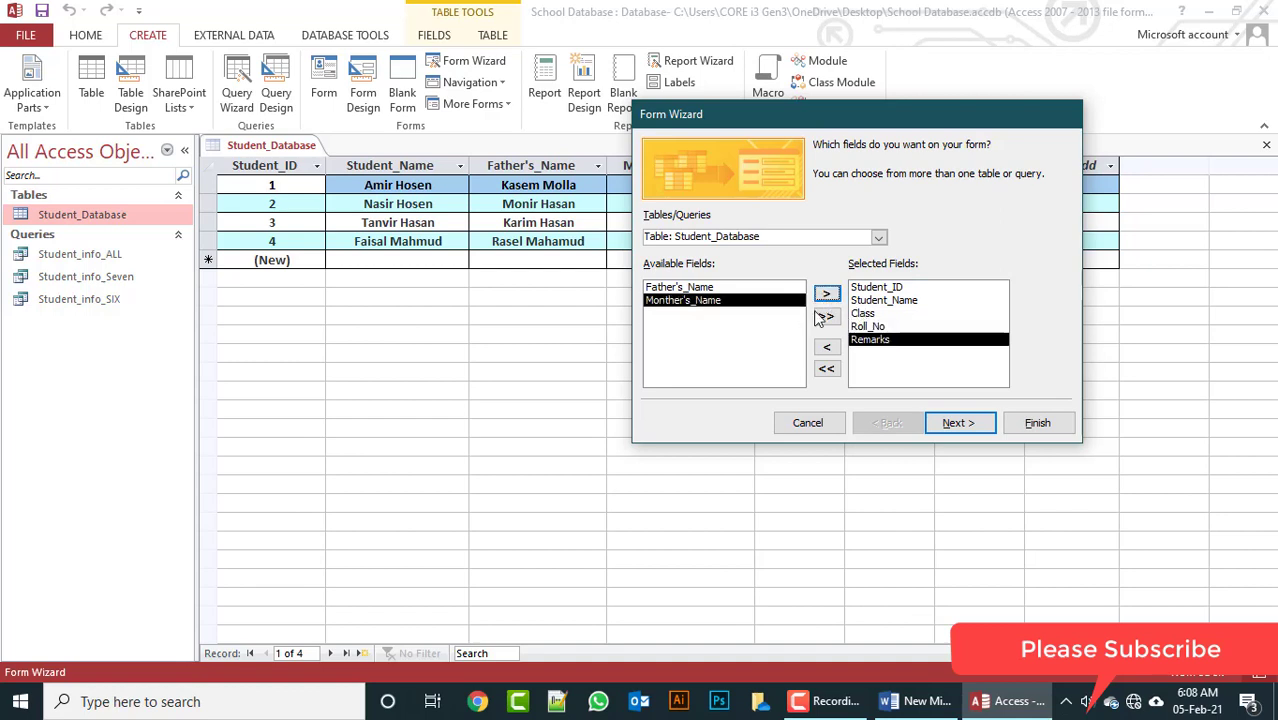
{"action": "left_click", "coordinate": [697, 305]}
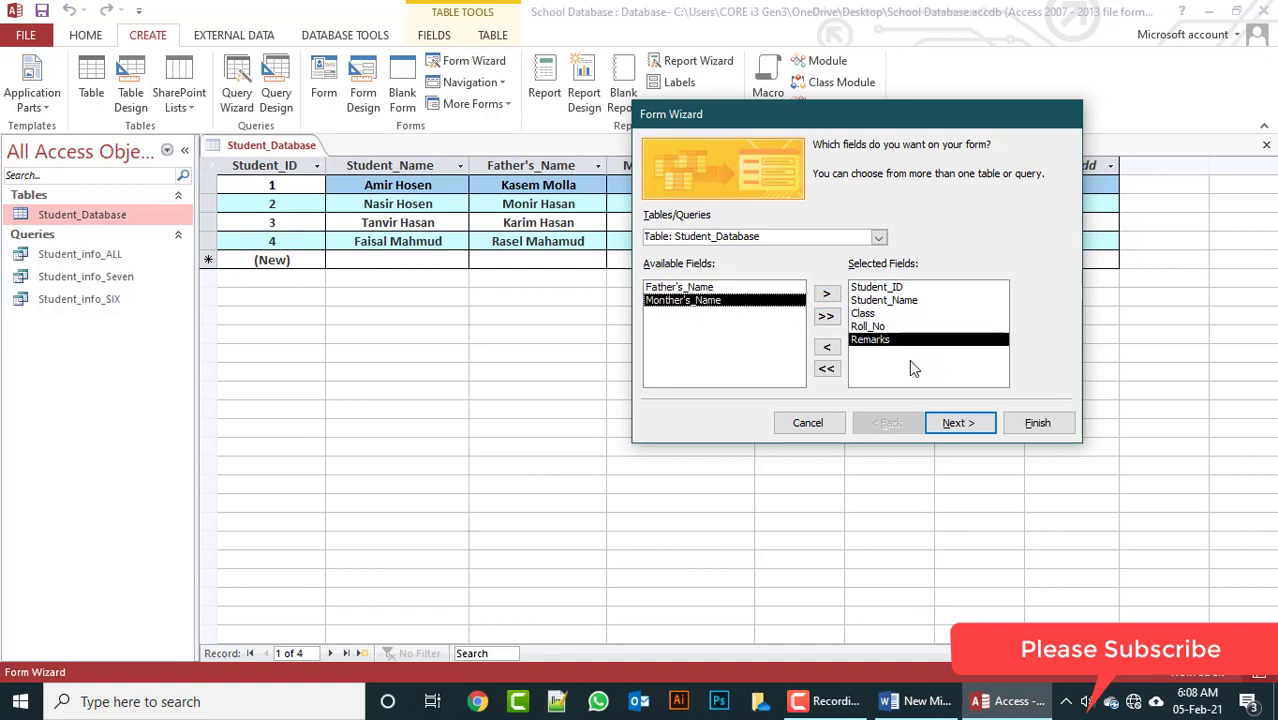
{"action": "left_click", "coordinate": [826, 368]}
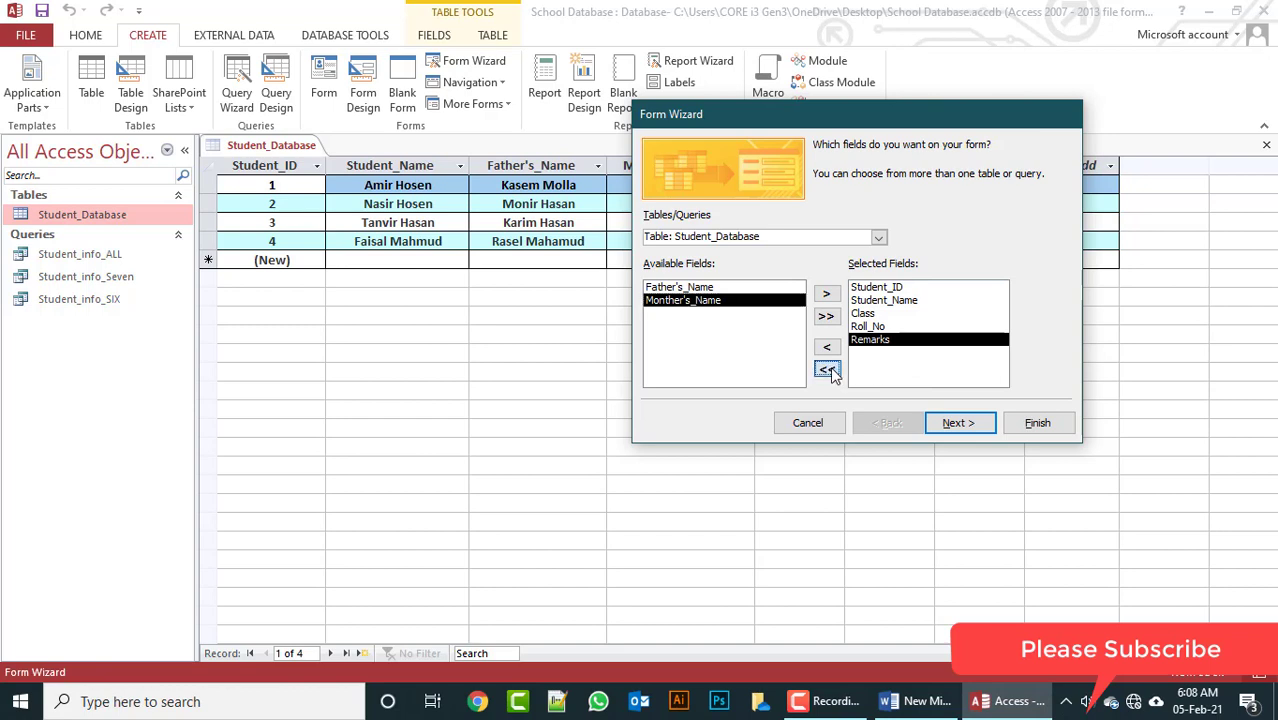
Step: Create the Student_Database form with all the table's fields in a Columnar layout, opening it to view or enter information
{"action": "left_click", "coordinate": [826, 316]}
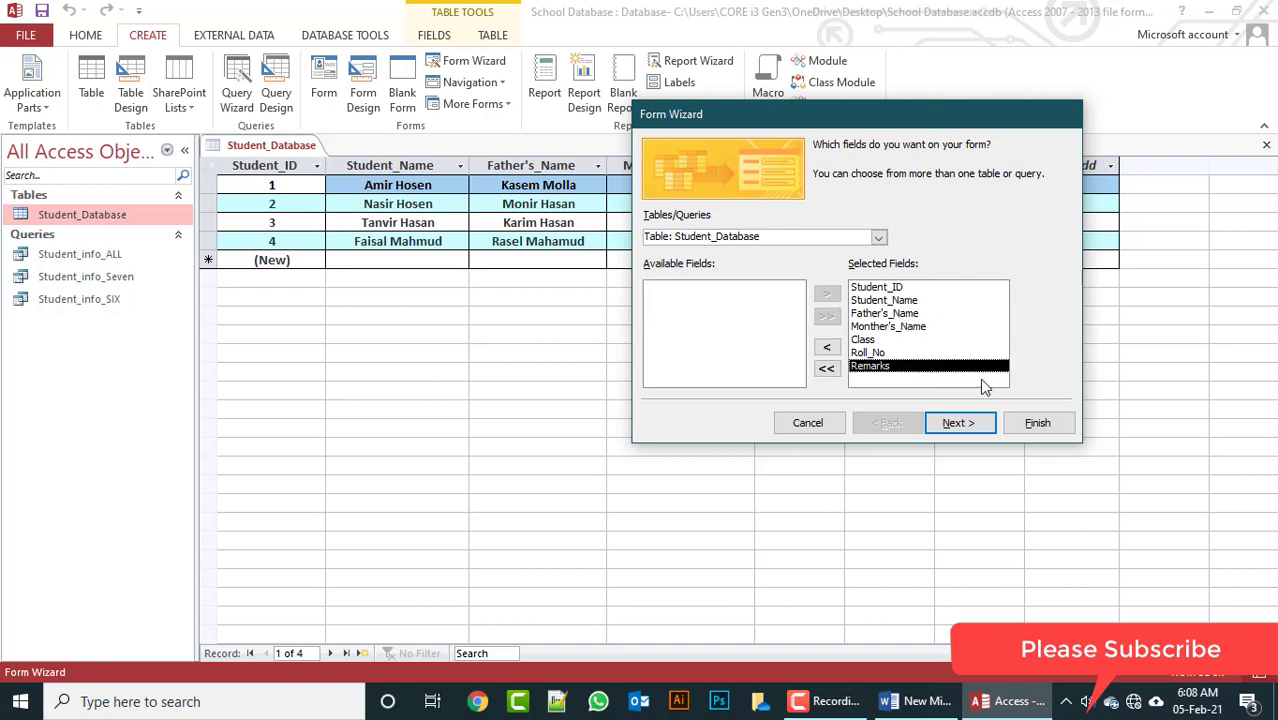
{"action": "left_click", "coordinate": [970, 426]}
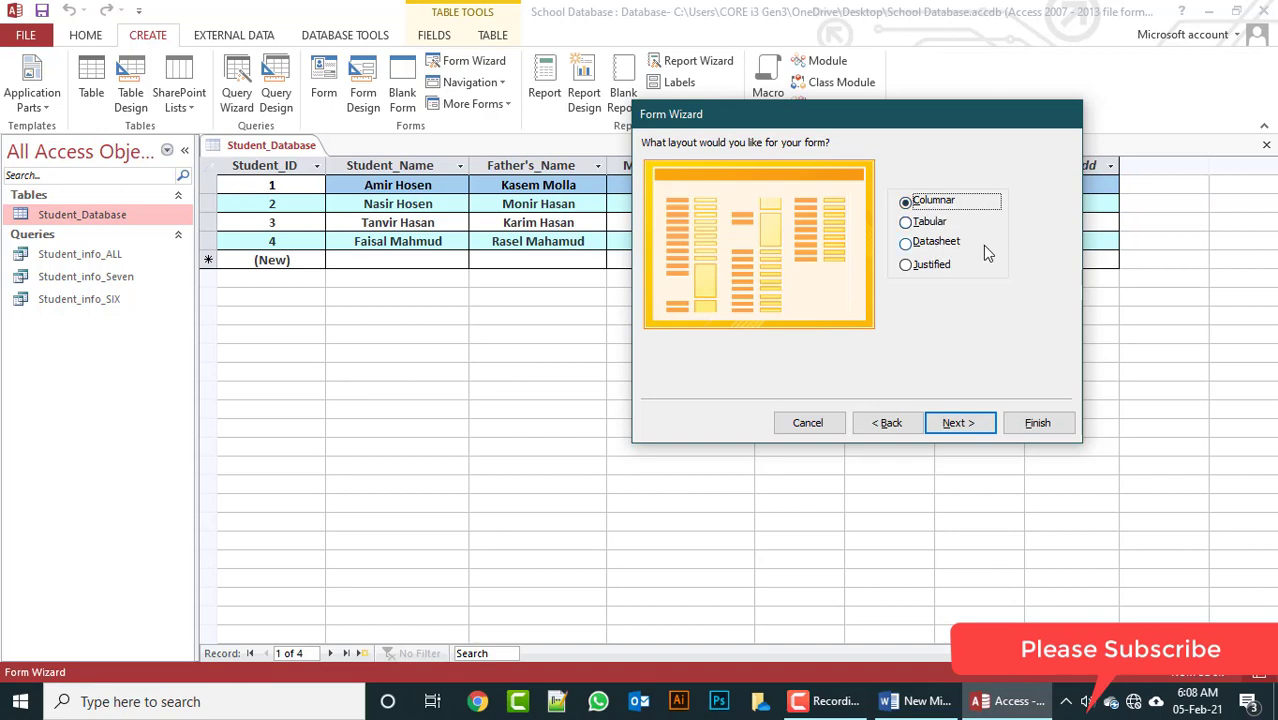
{"action": "left_click", "coordinate": [959, 422]}
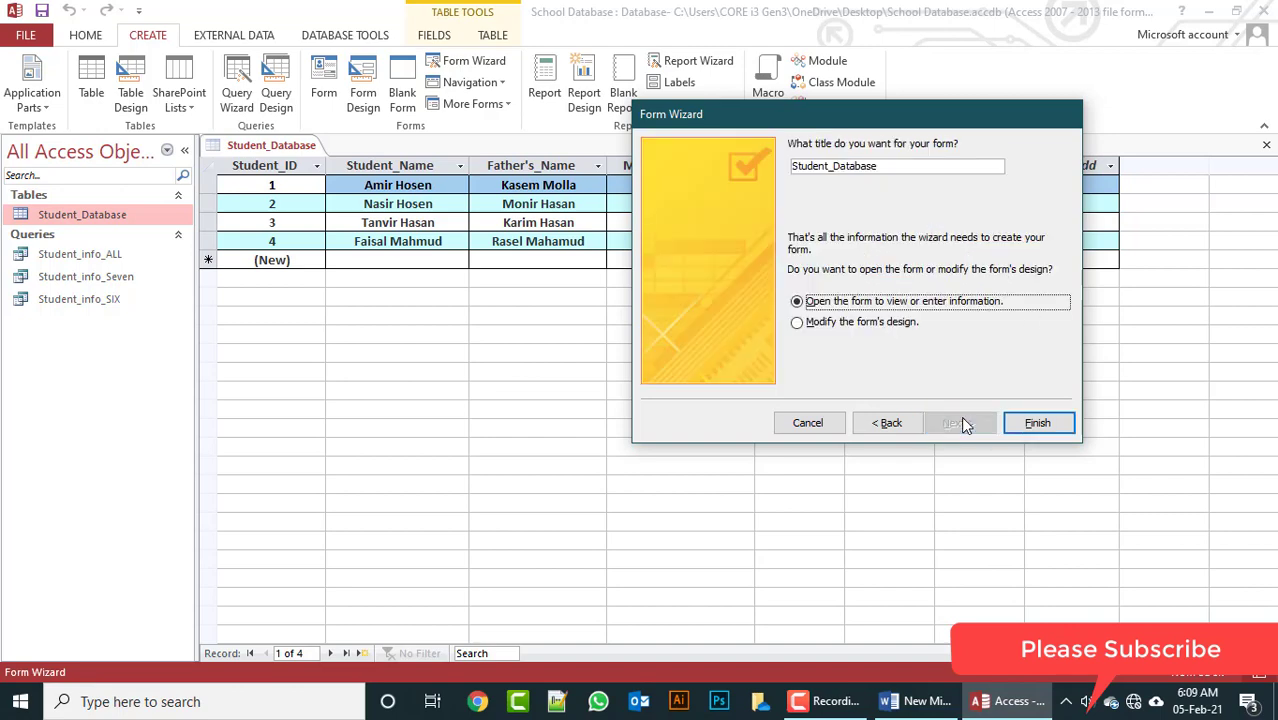
{"action": "left_click", "coordinate": [1038, 422]}
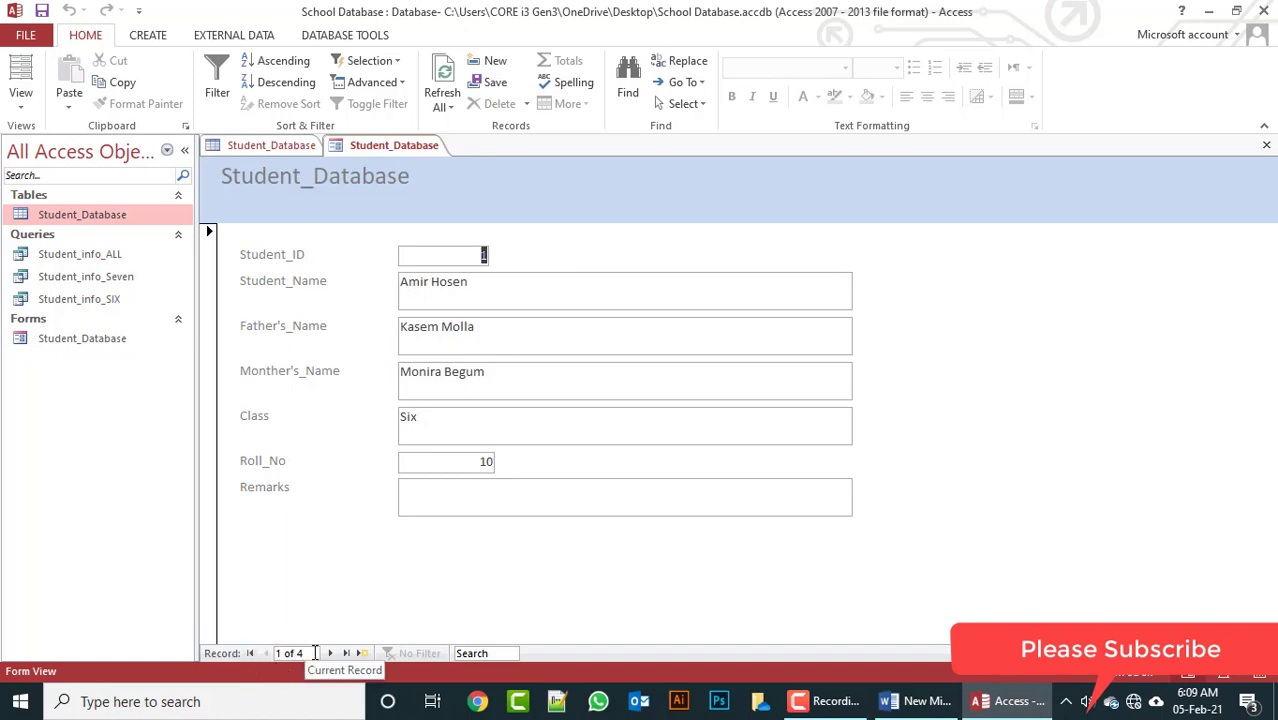
Step: Review the records in the Student_Database table and return to the form
{"action": "left_click", "coordinate": [271, 145]}
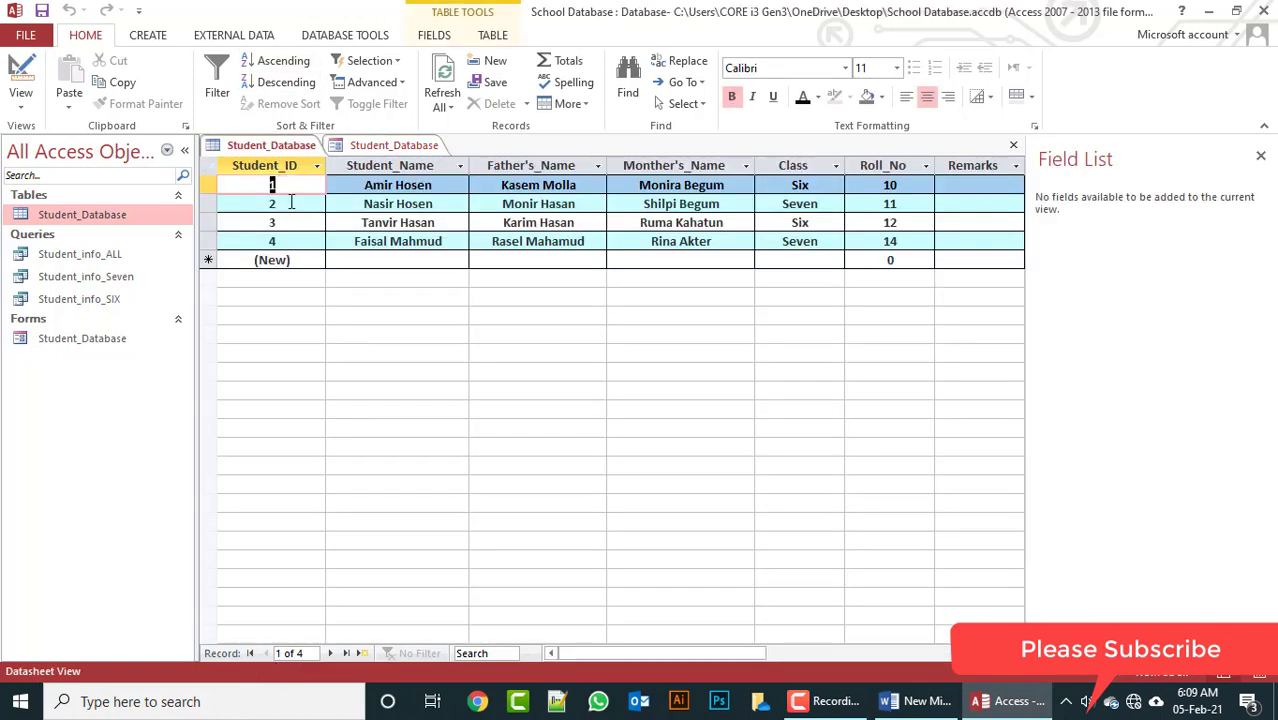
{"action": "left_click", "coordinate": [394, 145]}
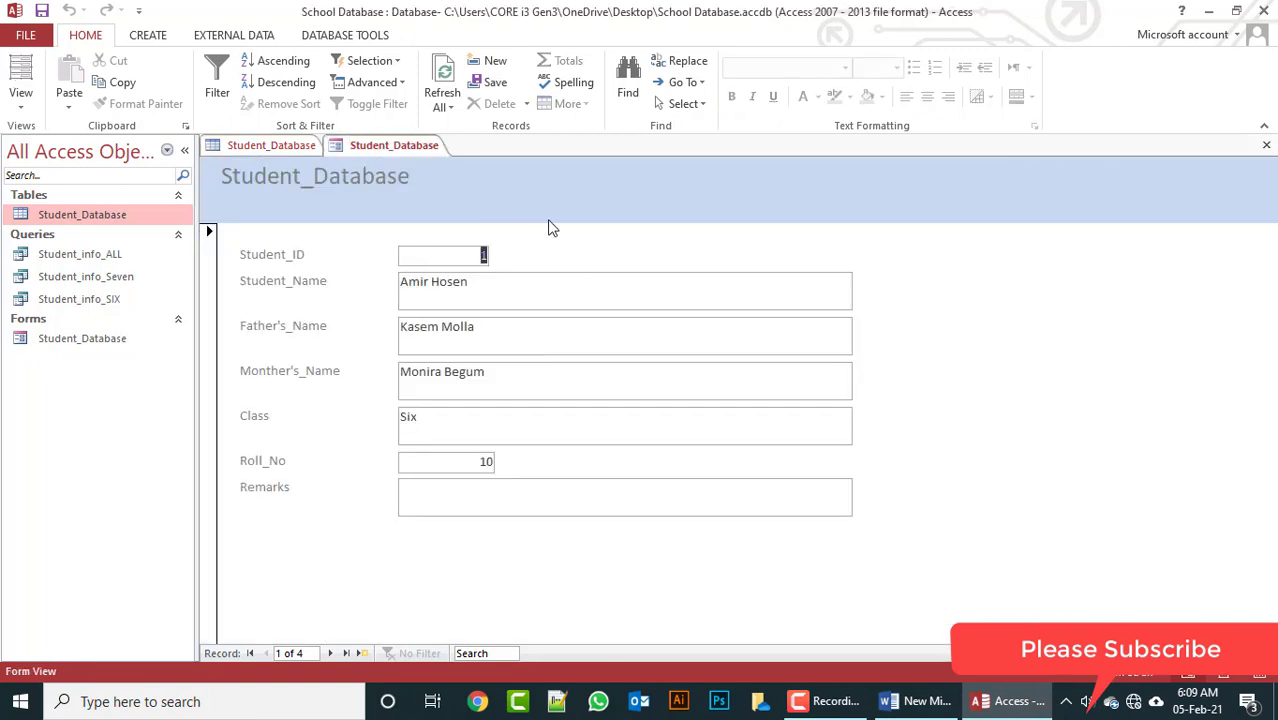
Step: Show the form in Layout View and center the text in the Student_ID box
{"action": "right_click", "coordinate": [569, 201]}
{"action": "left_click", "coordinate": [616, 233]}
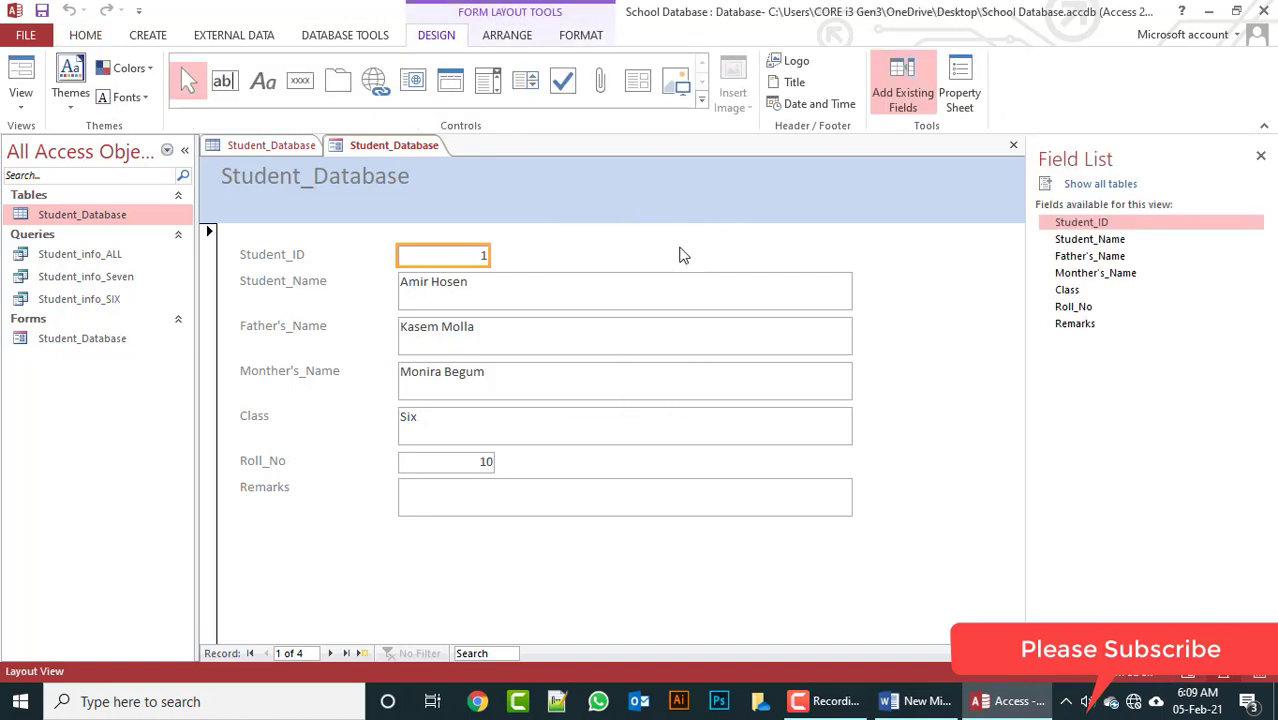
{"action": "left_click", "coordinate": [85, 35]}
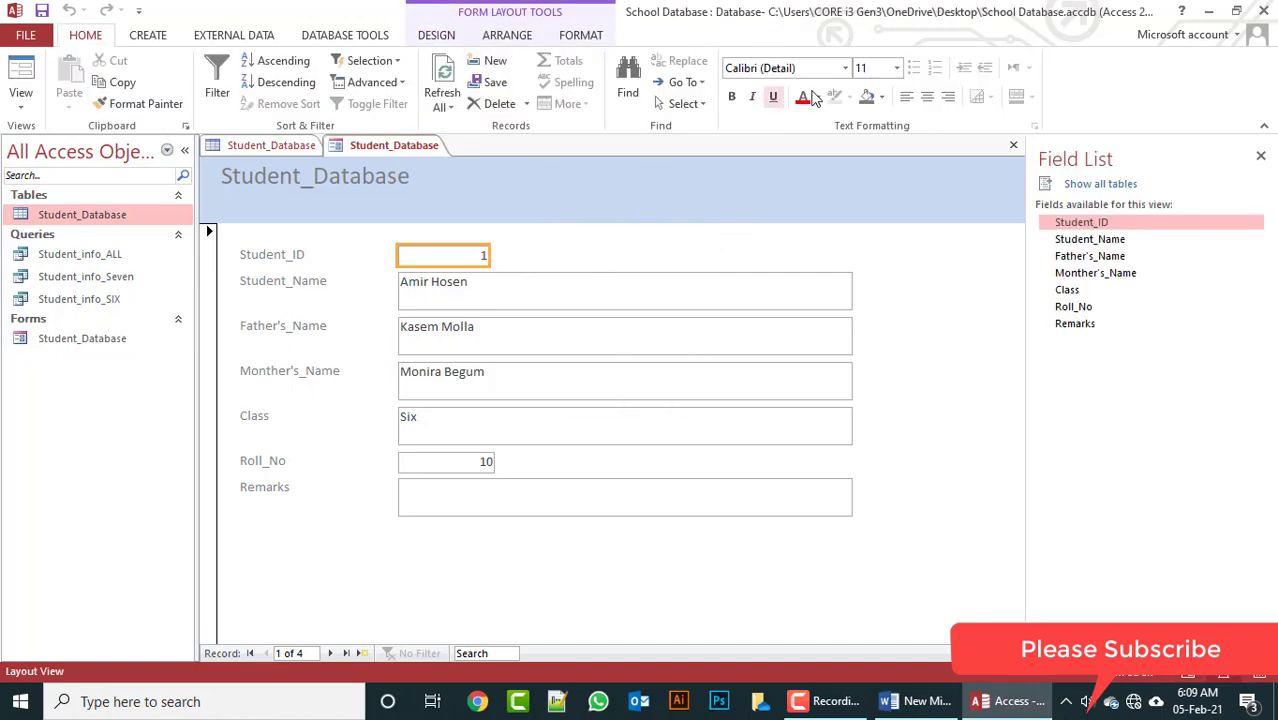
{"action": "left_click", "coordinate": [927, 96]}
Step: In Design View, narrow the Student_Name, Father's_Name, Monther's_Name and Class boxes together to about 2.8 inches and show the form in Form View
{"action": "right_click", "coordinate": [665, 210]}
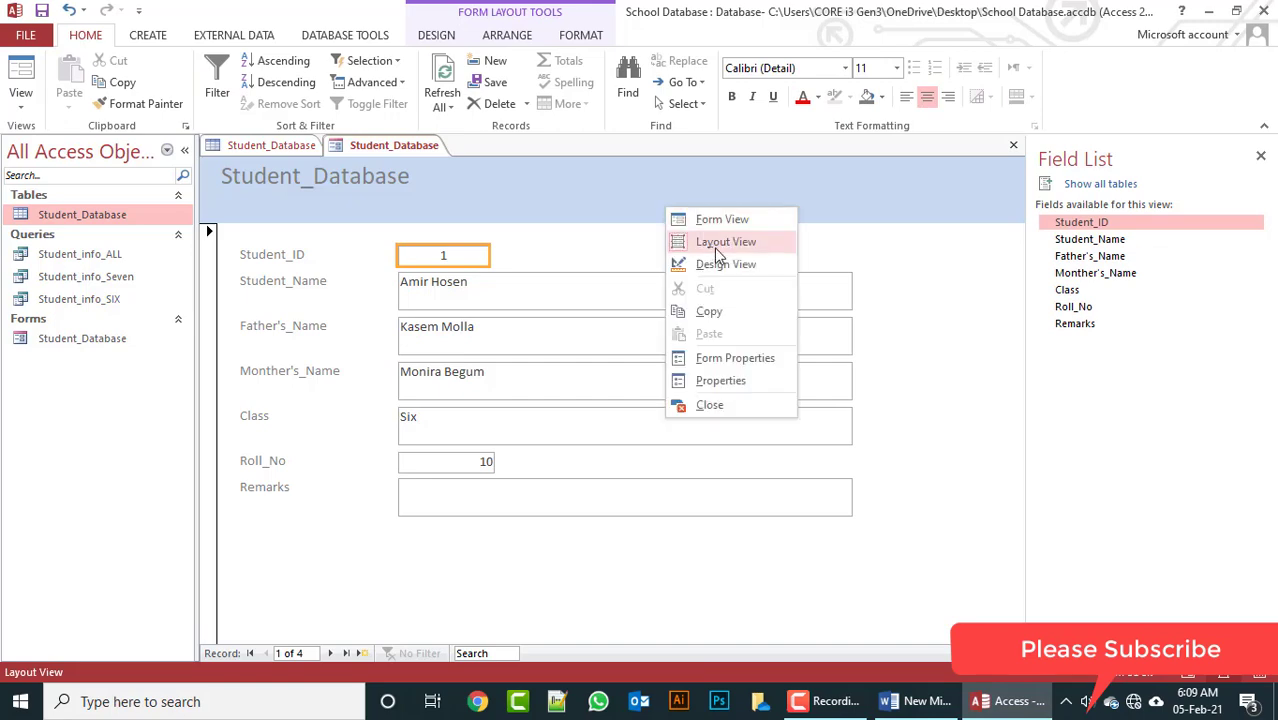
{"action": "left_click", "coordinate": [722, 263]}
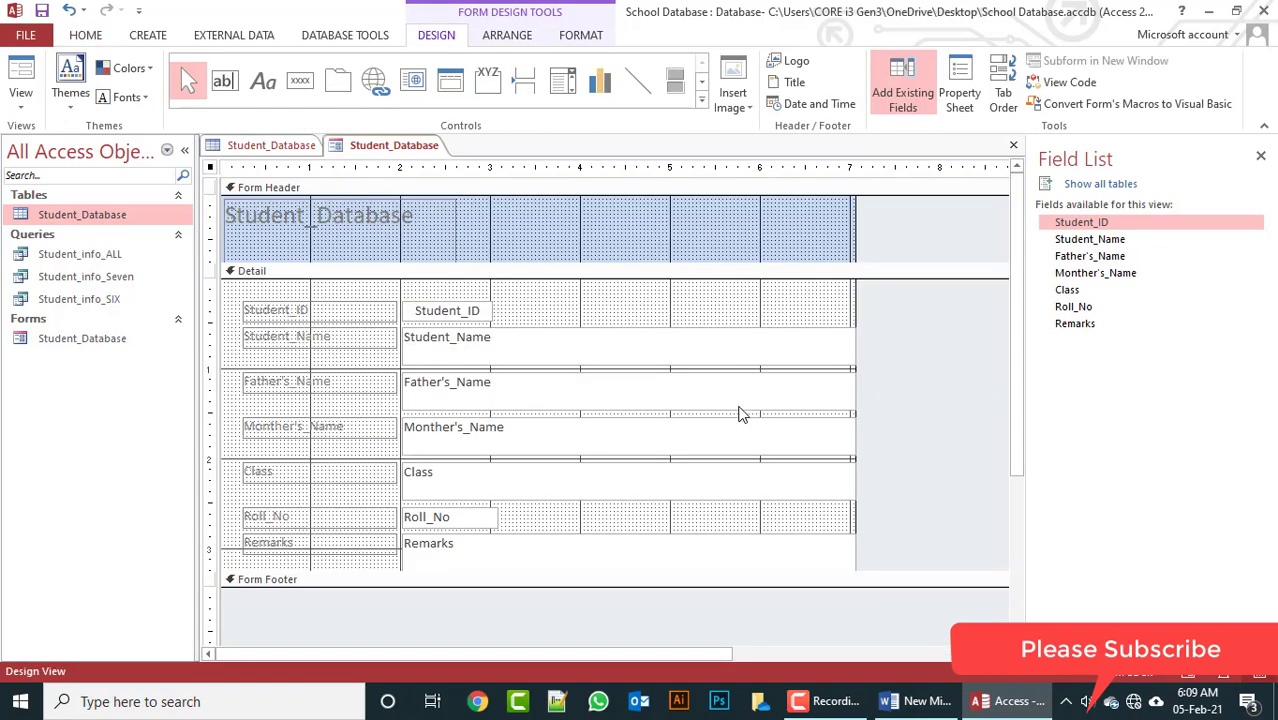
{"action": "left_click", "coordinate": [827, 358]}
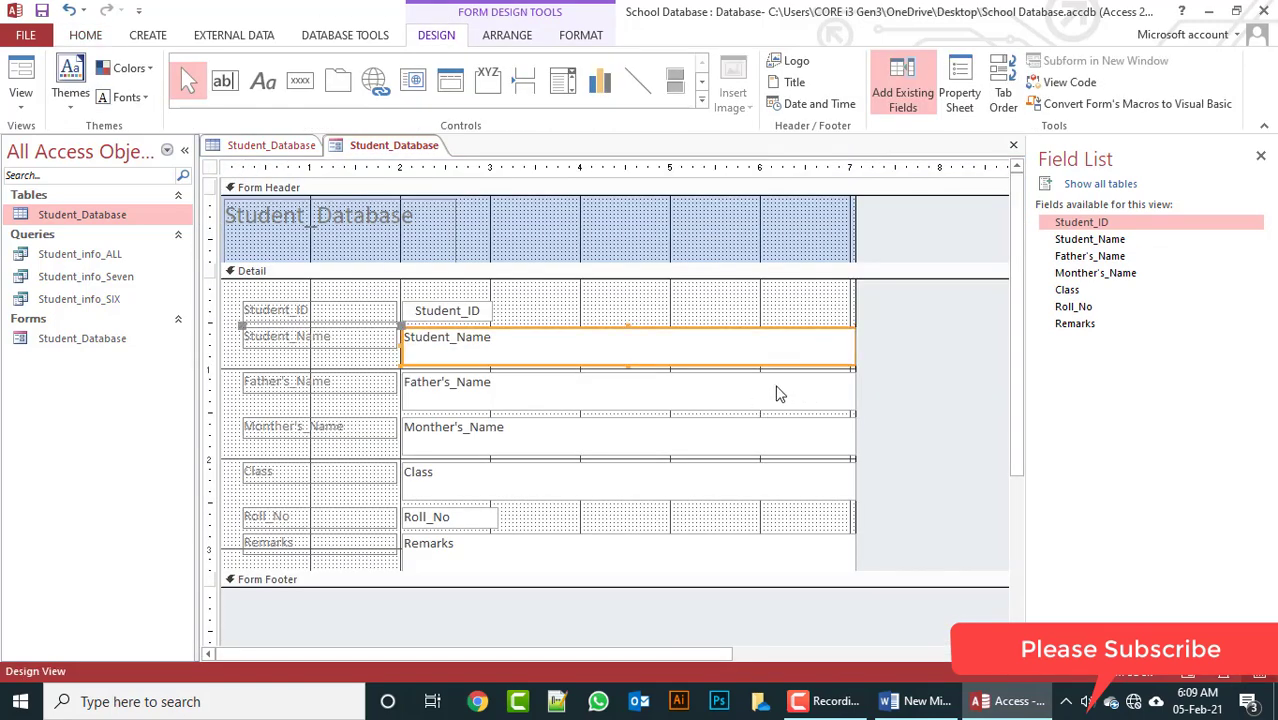
{"action": "left_click", "coordinate": [780, 387], "text": "shift"}
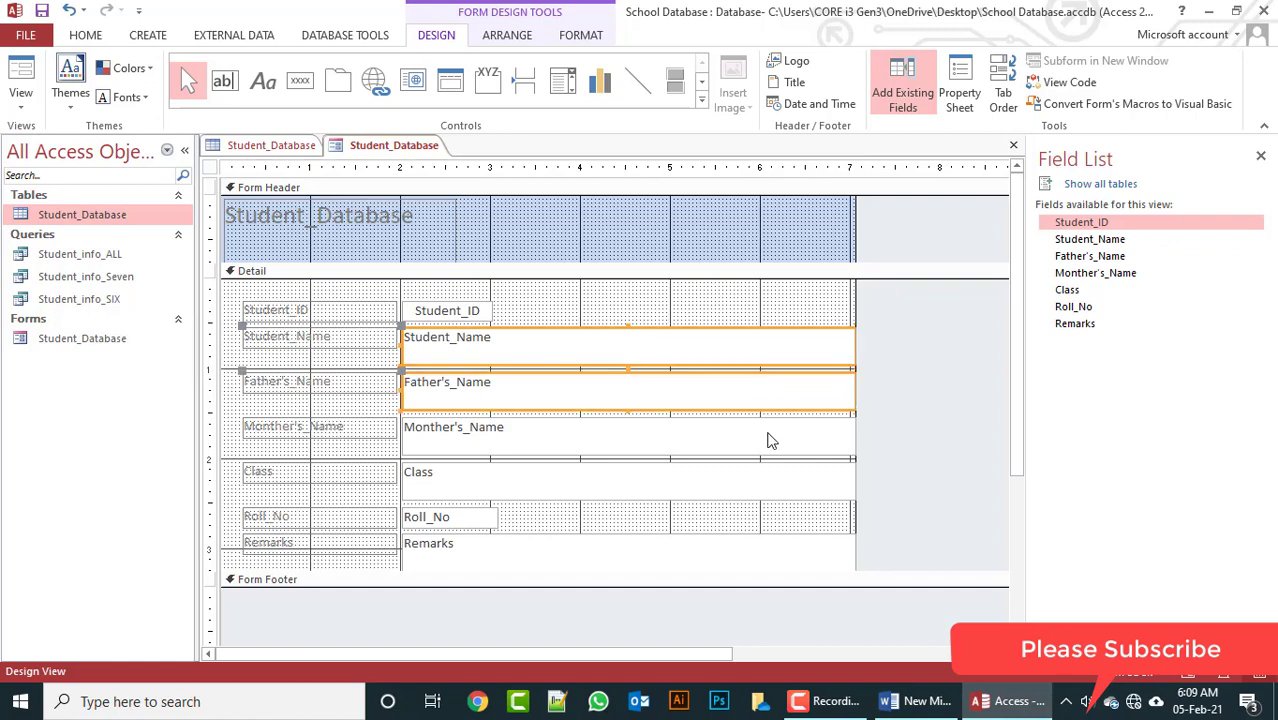
{"action": "left_click", "coordinate": [769, 436], "text": "shift"}
{"action": "left_click", "coordinate": [772, 480], "text": "shift"}
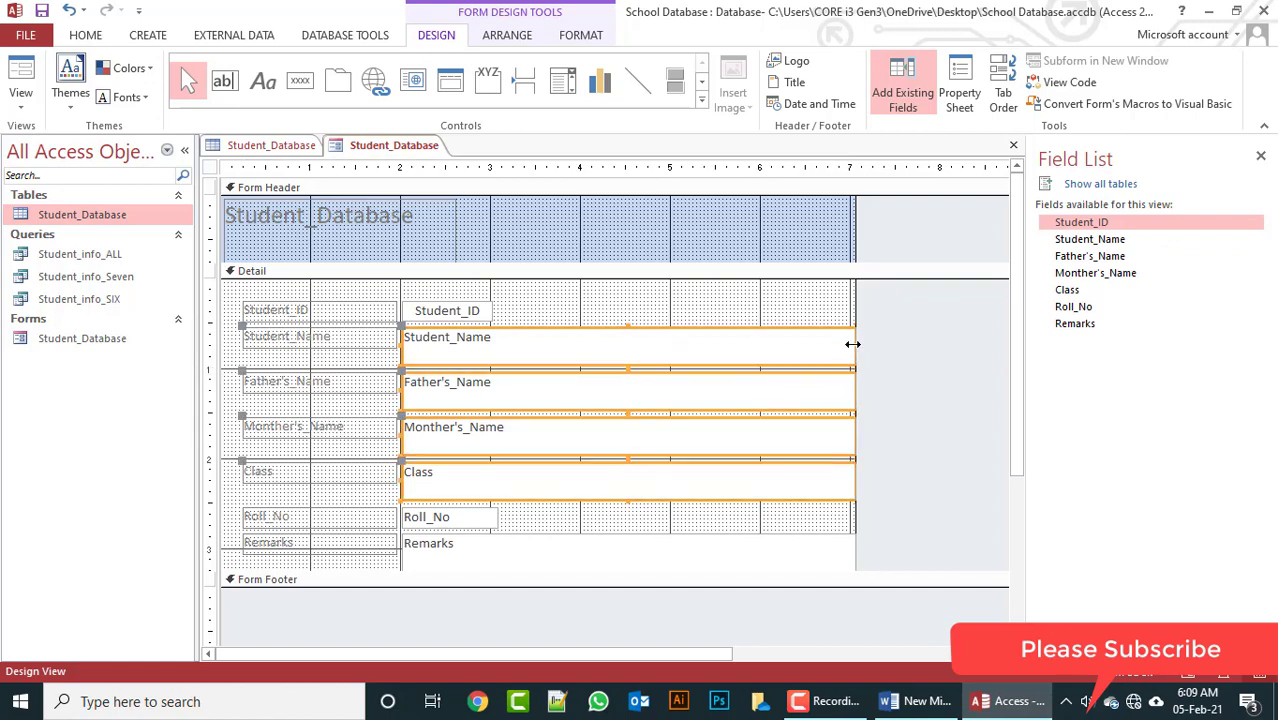
{"action": "left_click_drag", "start_coordinate": [852, 344], "coordinate": [652, 355]}
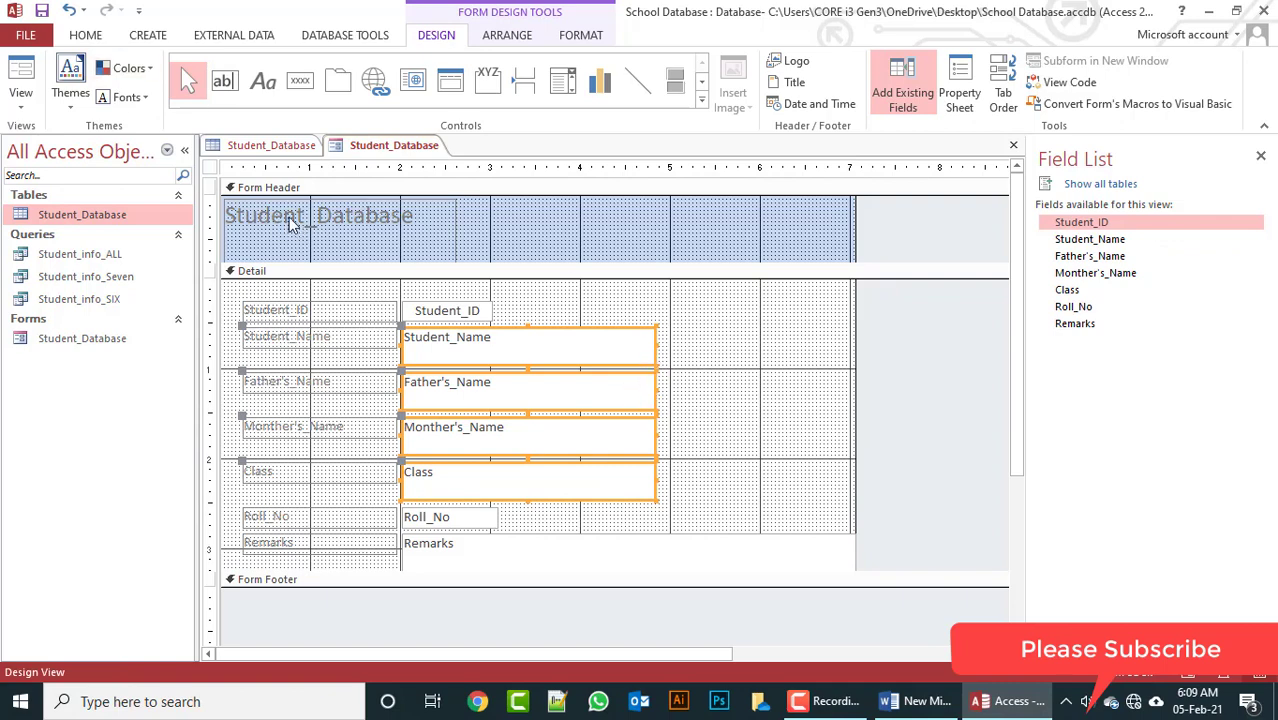
{"action": "left_click", "coordinate": [20, 80]}
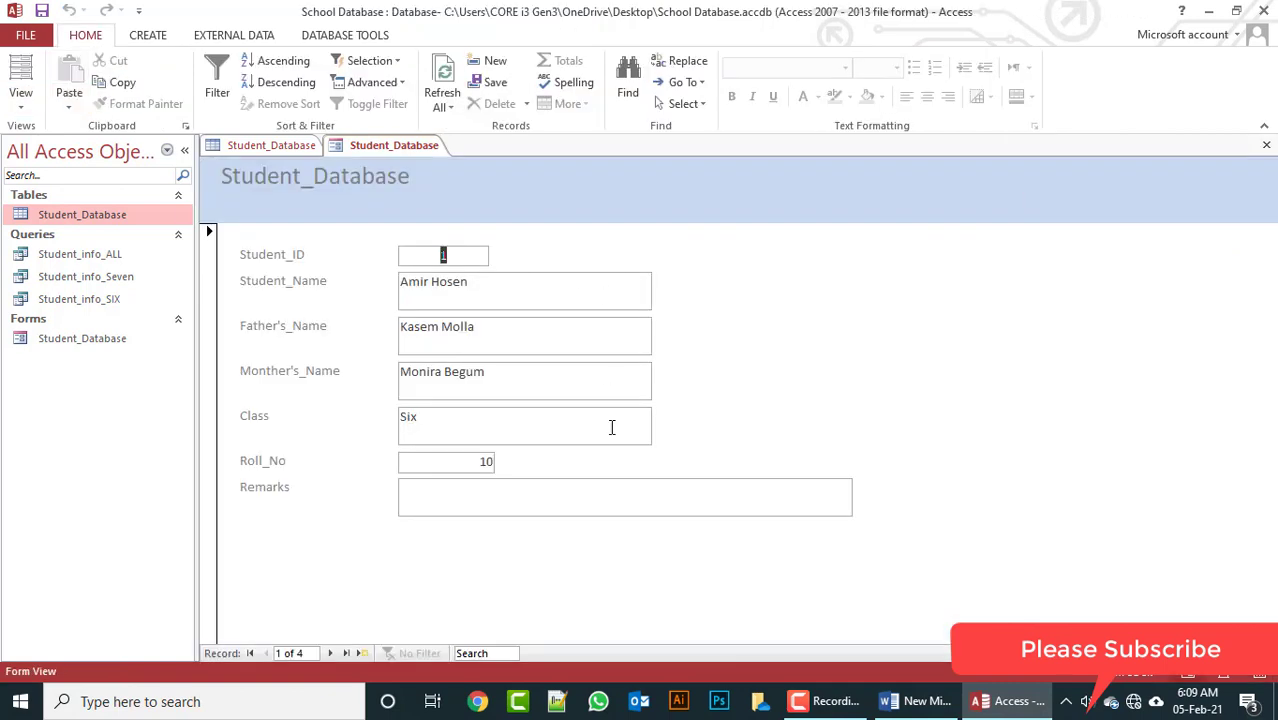
Step: In Layout View, narrow the Remarks box to about the width of the Class box
{"action": "right_click", "coordinate": [855, 320]}
{"action": "left_click", "coordinate": [905, 350]}
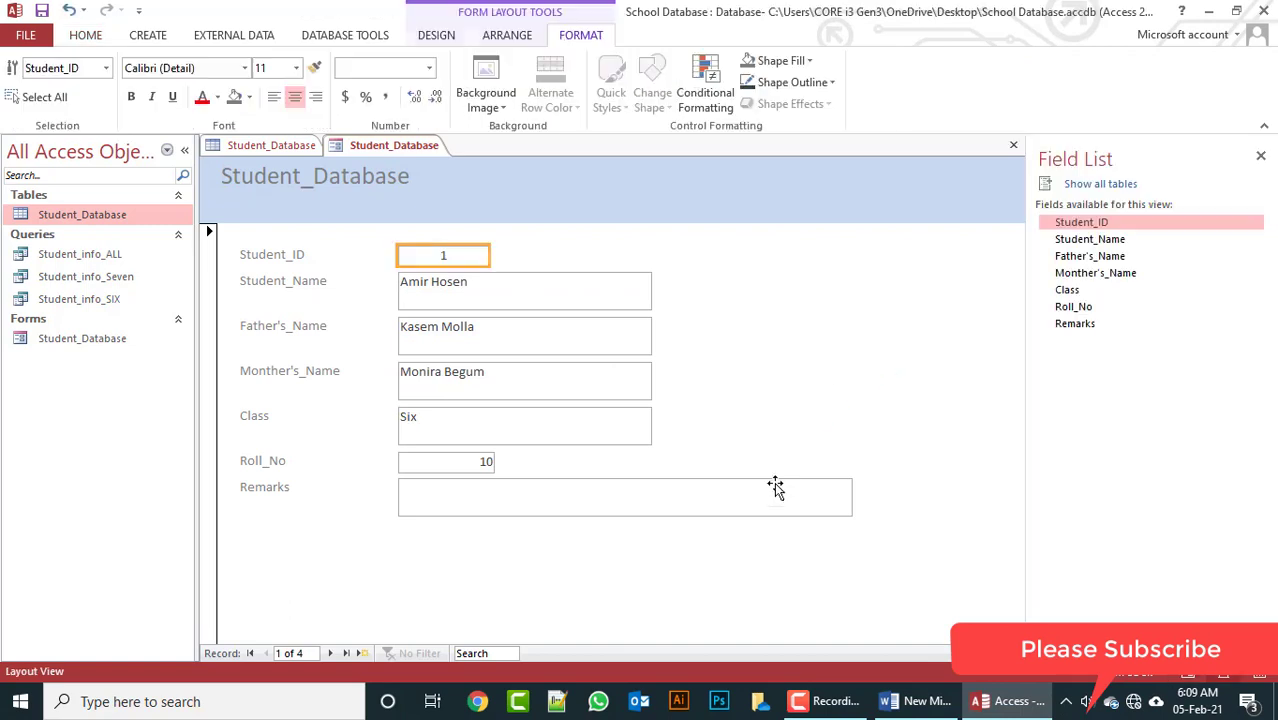
{"action": "left_click", "coordinate": [827, 496]}
{"action": "left_click_drag", "start_coordinate": [852, 492], "coordinate": [654, 478]}
Step: Center the text in the Roll_No, Class, Monther's_Name, Father's_Name and Student_Name boxes
{"action": "left_click", "coordinate": [483, 460]}
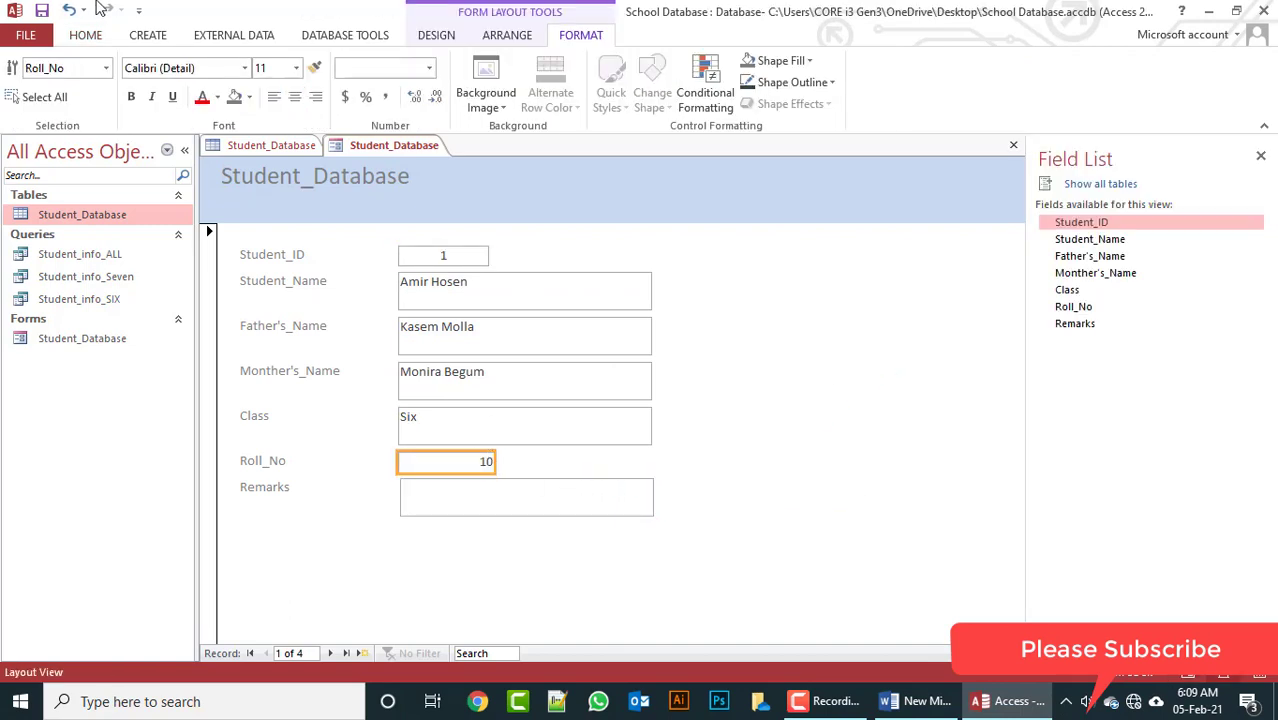
{"action": "left_click", "coordinate": [86, 35]}
{"action": "left_click", "coordinate": [927, 96]}
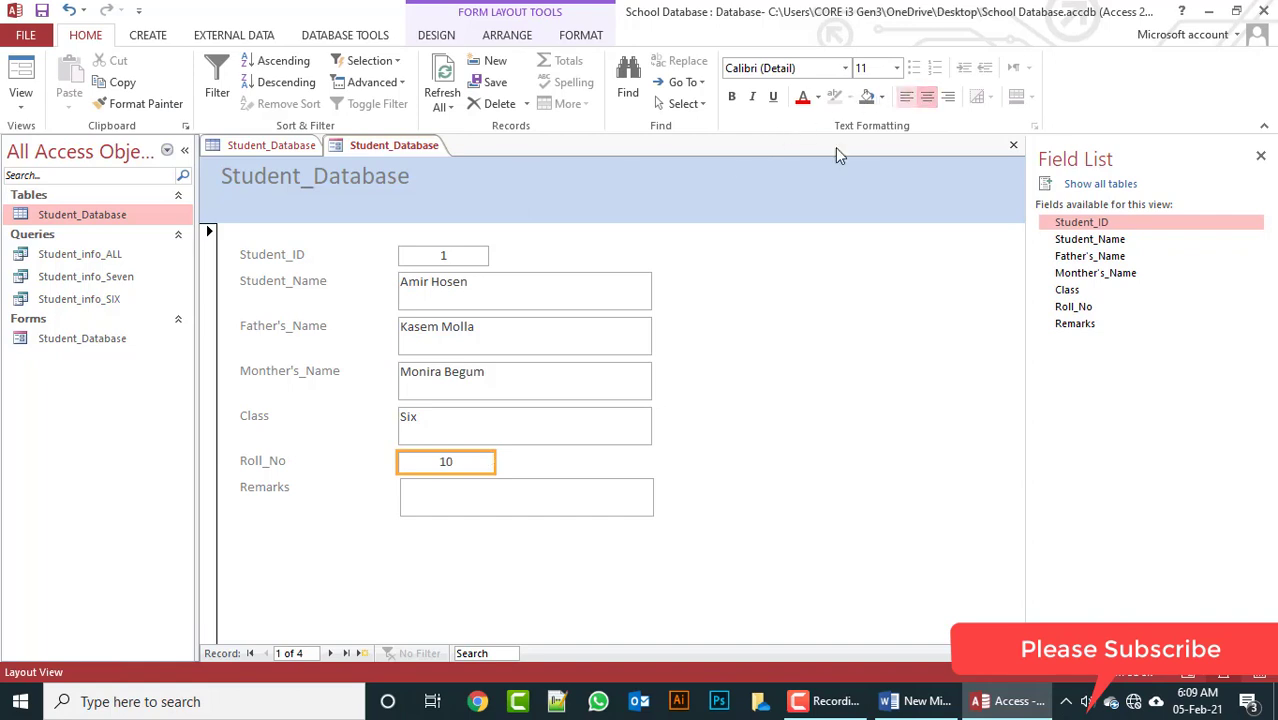
{"action": "left_click", "coordinate": [491, 424]}
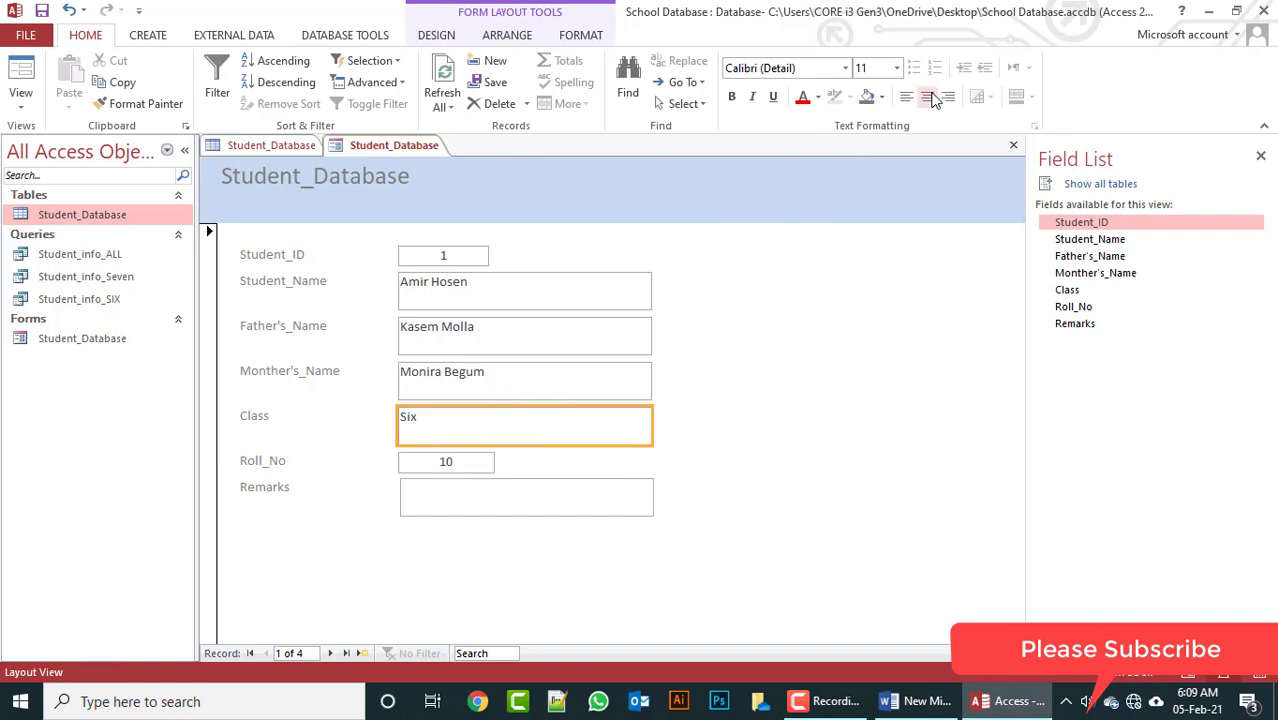
{"action": "left_click", "coordinate": [927, 96]}
{"action": "left_click", "coordinate": [548, 373]}
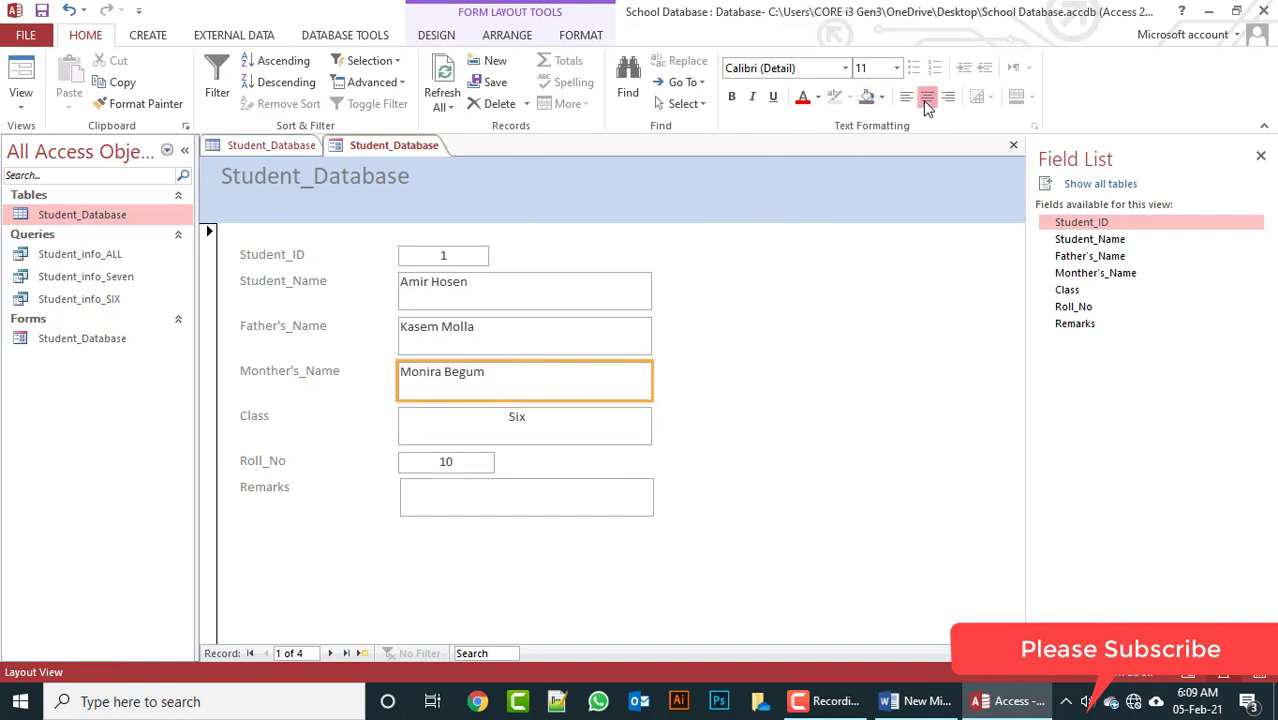
{"action": "left_click", "coordinate": [927, 96]}
{"action": "left_click", "coordinate": [550, 330]}
{"action": "left_click", "coordinate": [927, 96]}
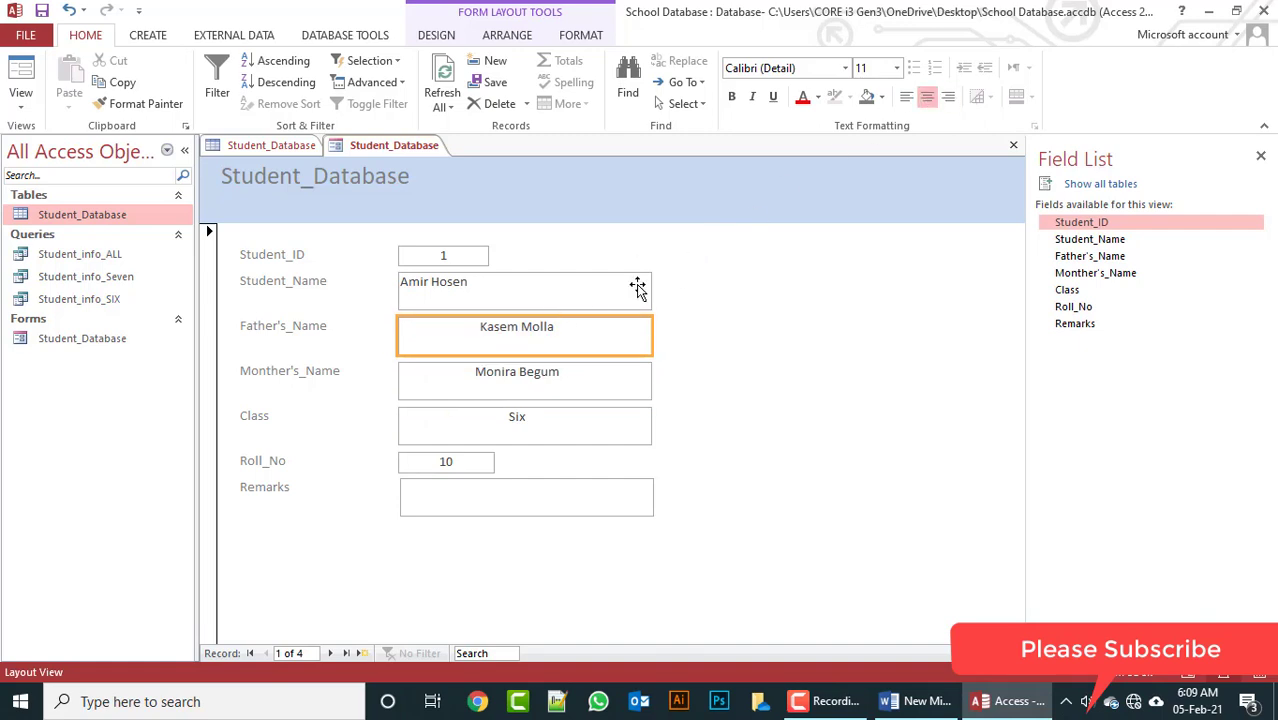
{"action": "left_click", "coordinate": [594, 281]}
{"action": "left_click", "coordinate": [927, 96]}
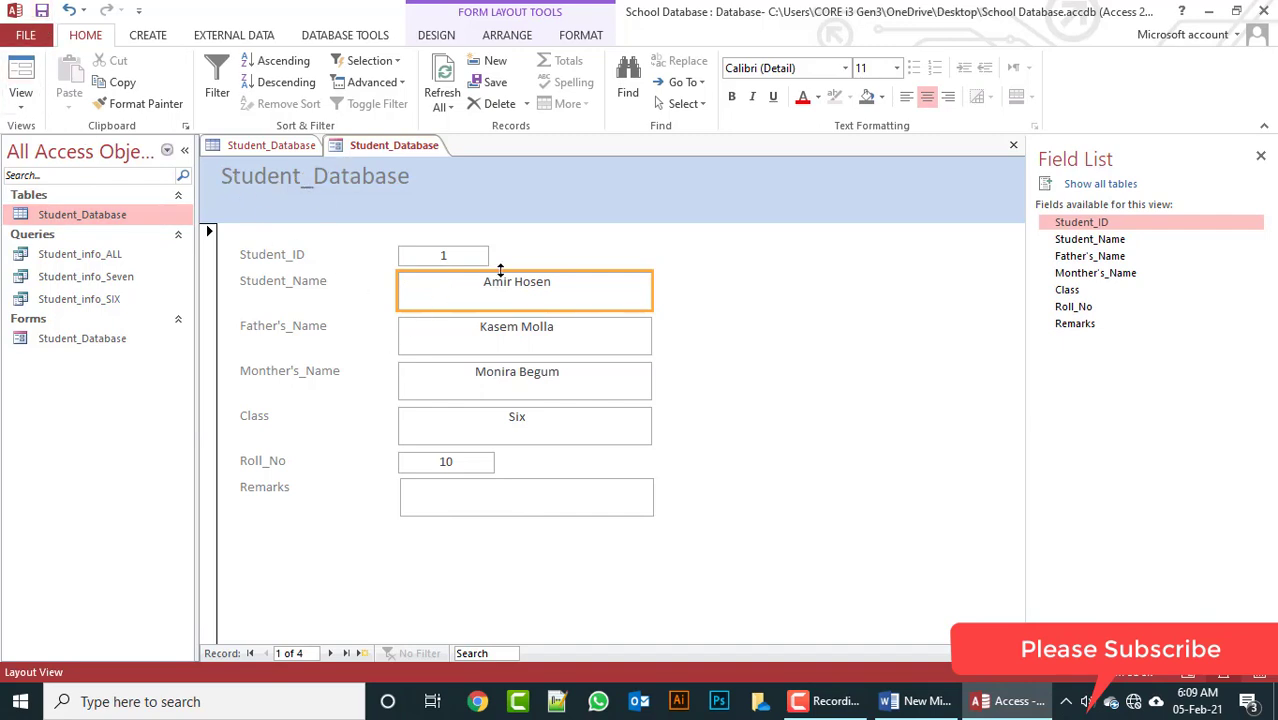
Step: Make the text of every control bold, including the form title, all field labels and all field boxes
{"action": "left_click", "coordinate": [311, 260]}
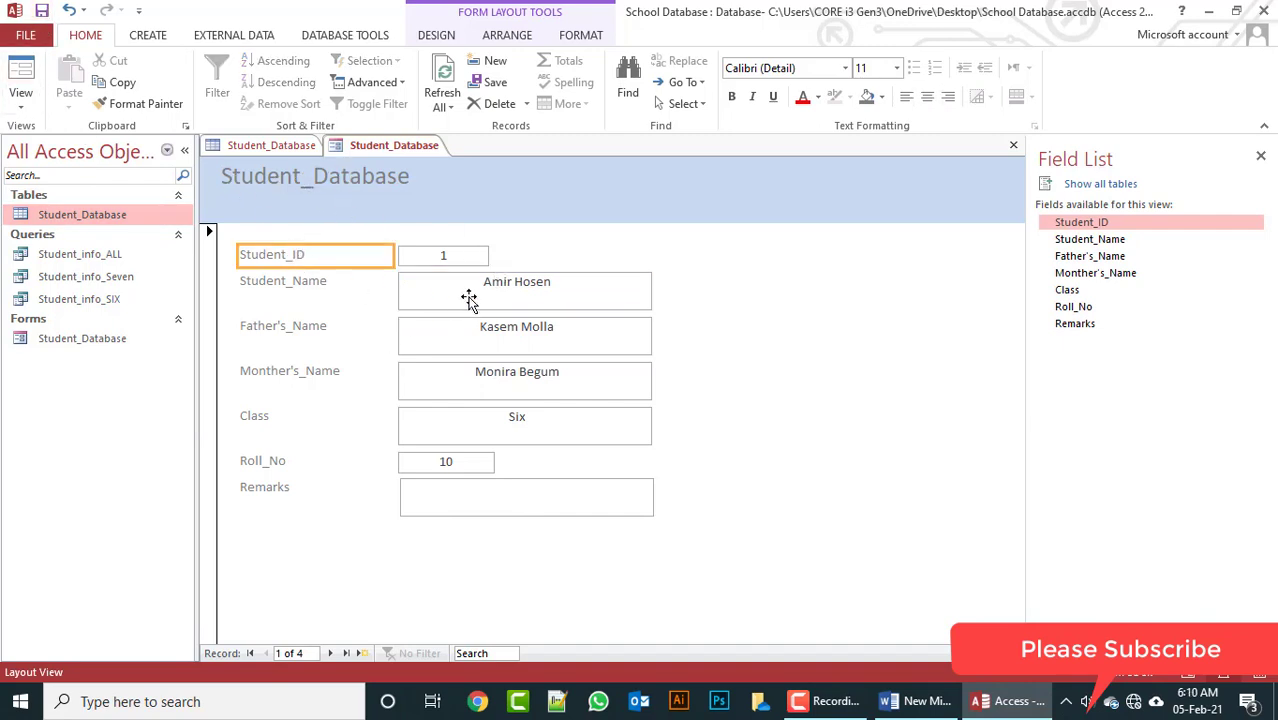
{"action": "key", "text": "ctrl+a"}
{"action": "left_click", "coordinate": [733, 97]}
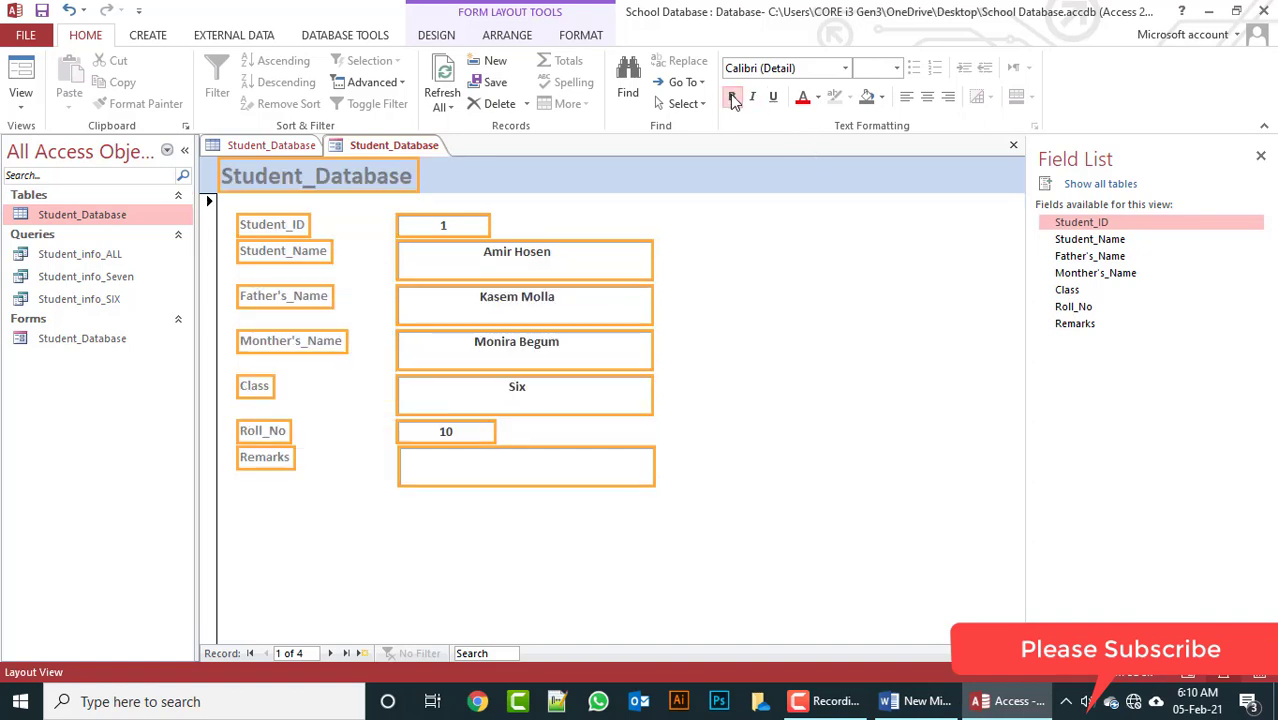
{"action": "left_click", "coordinate": [760, 268]}
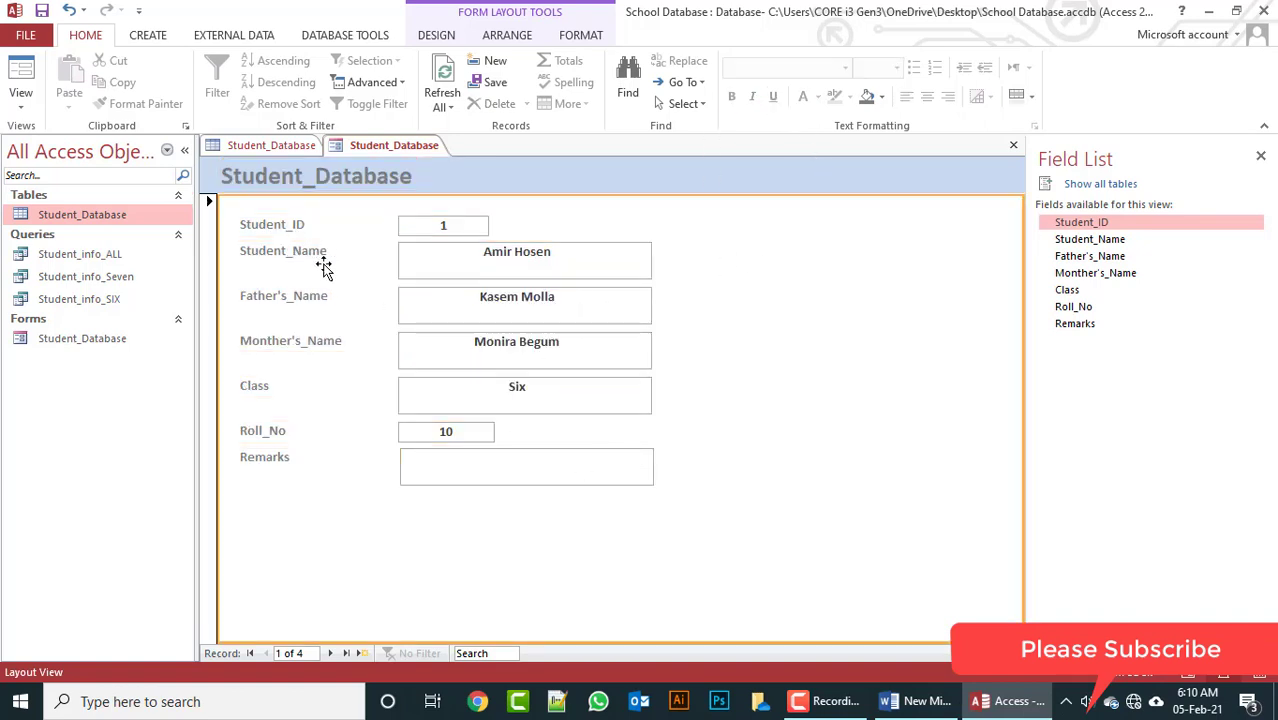
Step: Set the font color of all labels, field boxes and the form title to black
{"action": "key", "text": "ctrl+a"}
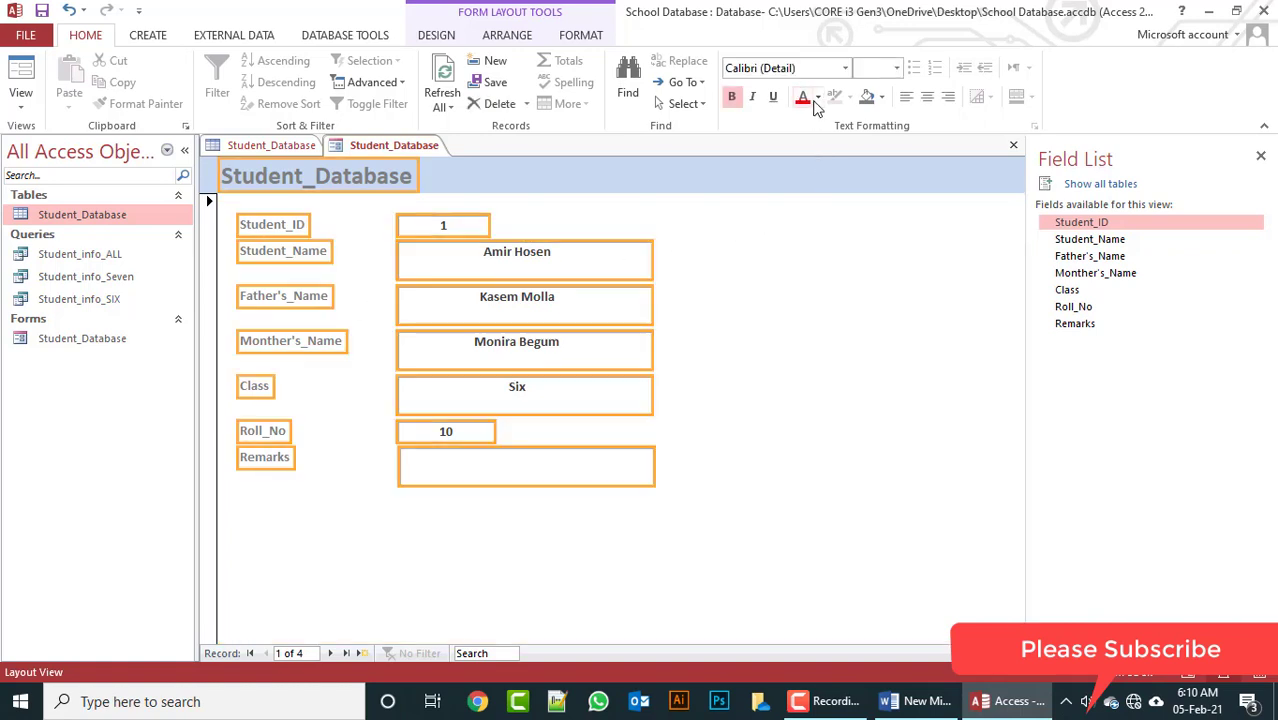
{"action": "left_click", "coordinate": [818, 96]}
{"action": "left_click", "coordinate": [817, 228]}
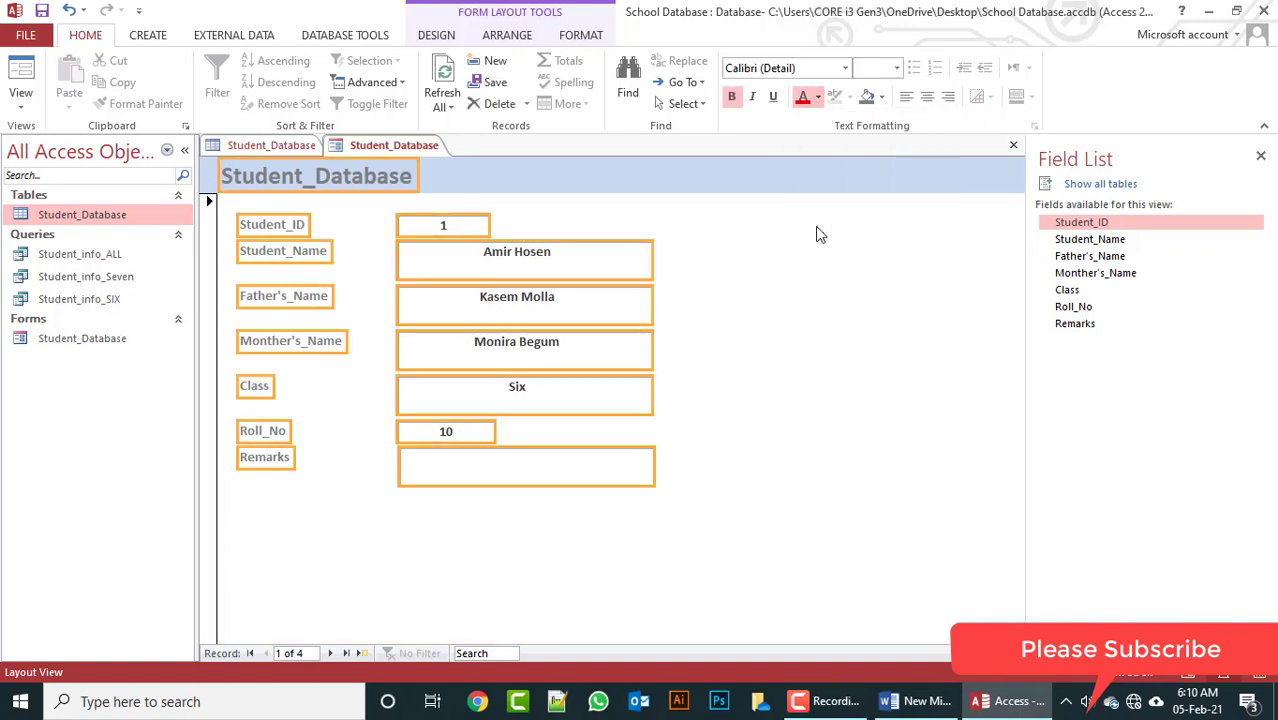
{"action": "left_click", "coordinate": [774, 269]}
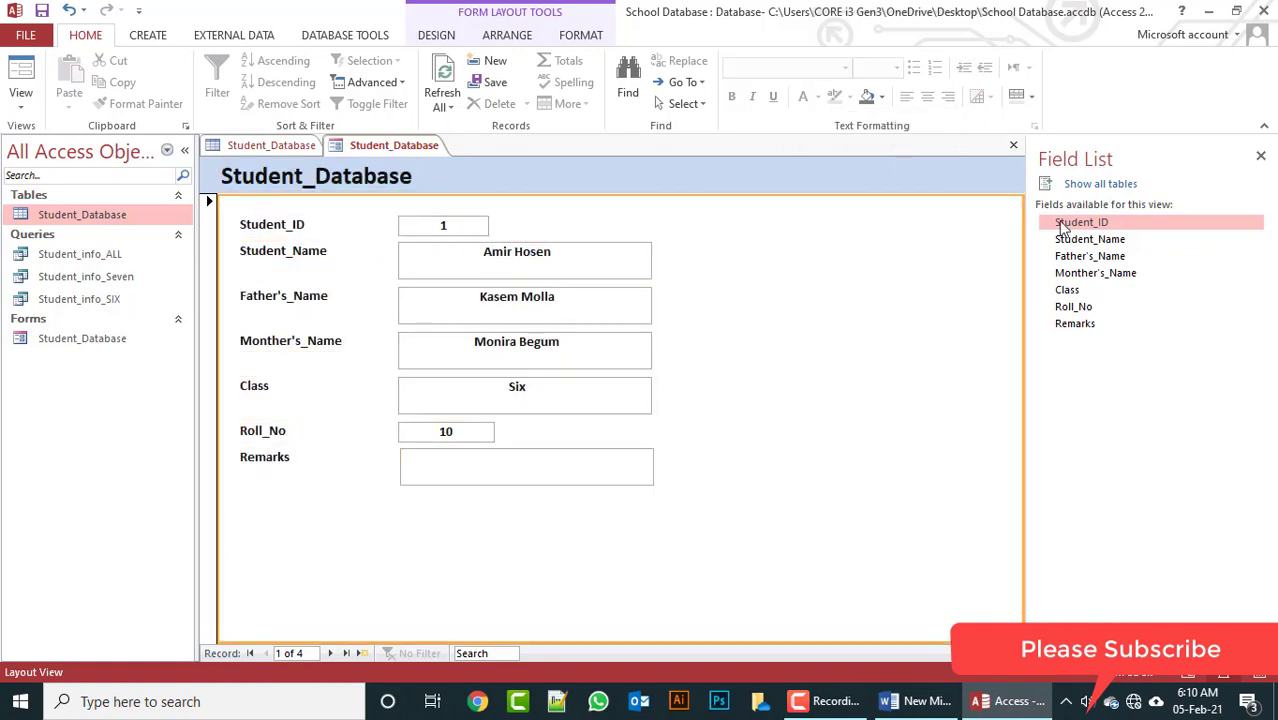
Step: In Design View, widen the form to about 6.2 inches and extend the Detail section to about 3.9 inches high
{"action": "right_click", "coordinate": [739, 254]}
{"action": "left_click", "coordinate": [775, 305]}
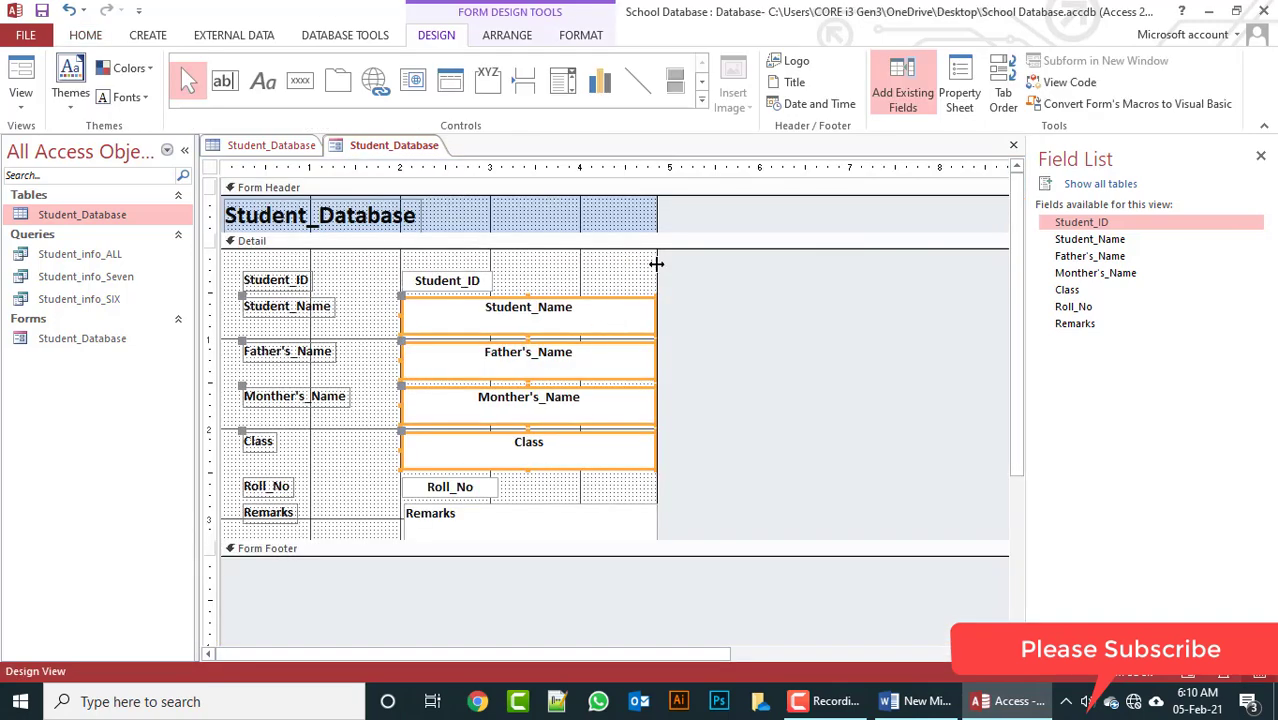
{"action": "left_click_drag", "start_coordinate": [656, 260], "coordinate": [775, 271]}
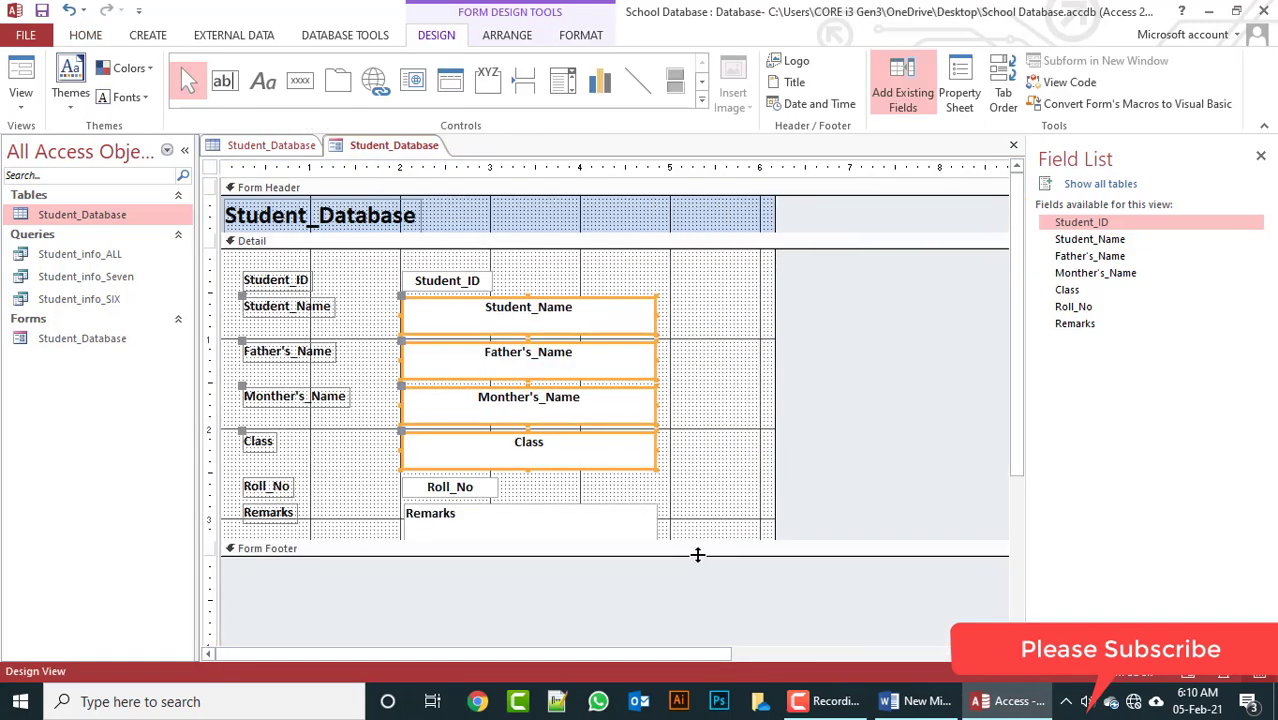
{"action": "left_click_drag", "start_coordinate": [697, 556], "coordinate": [702, 595]}
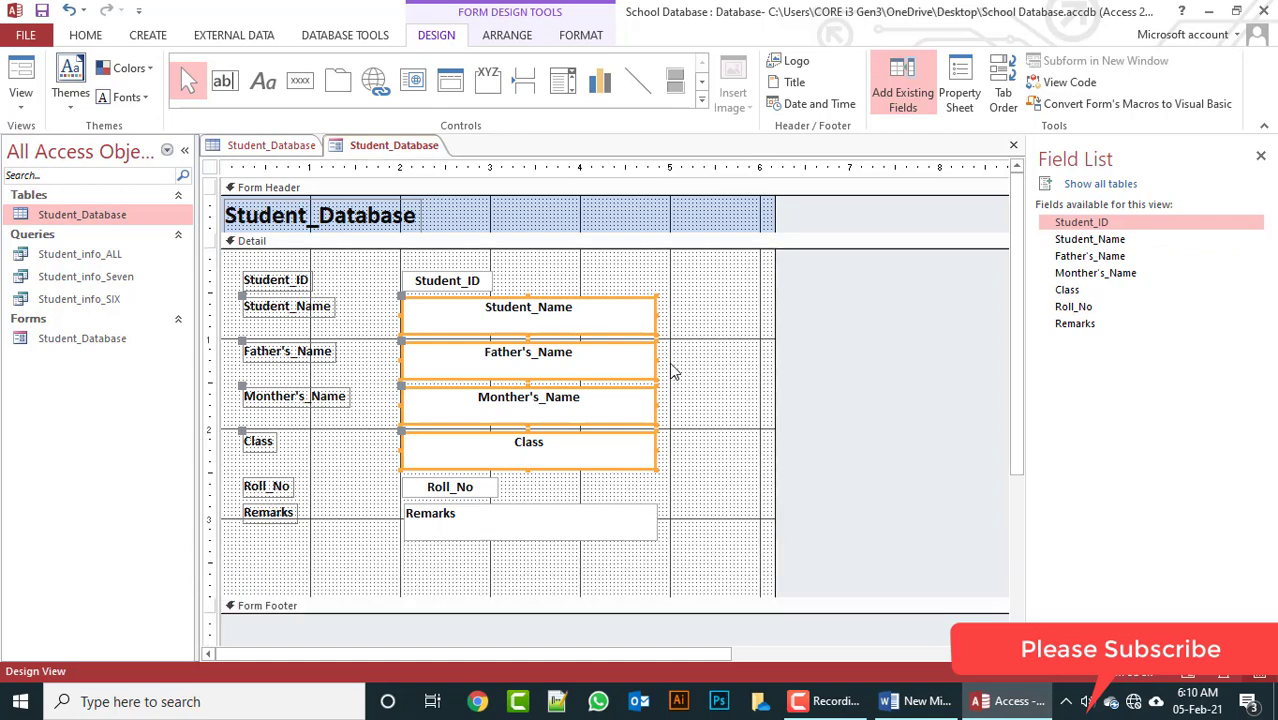
Step: Draw a rectangle about 5 by 3.25 inches around all the labels and field boxes in the Detail section
{"action": "left_click", "coordinate": [701, 103]}
{"action": "left_click", "coordinate": [225, 114]}
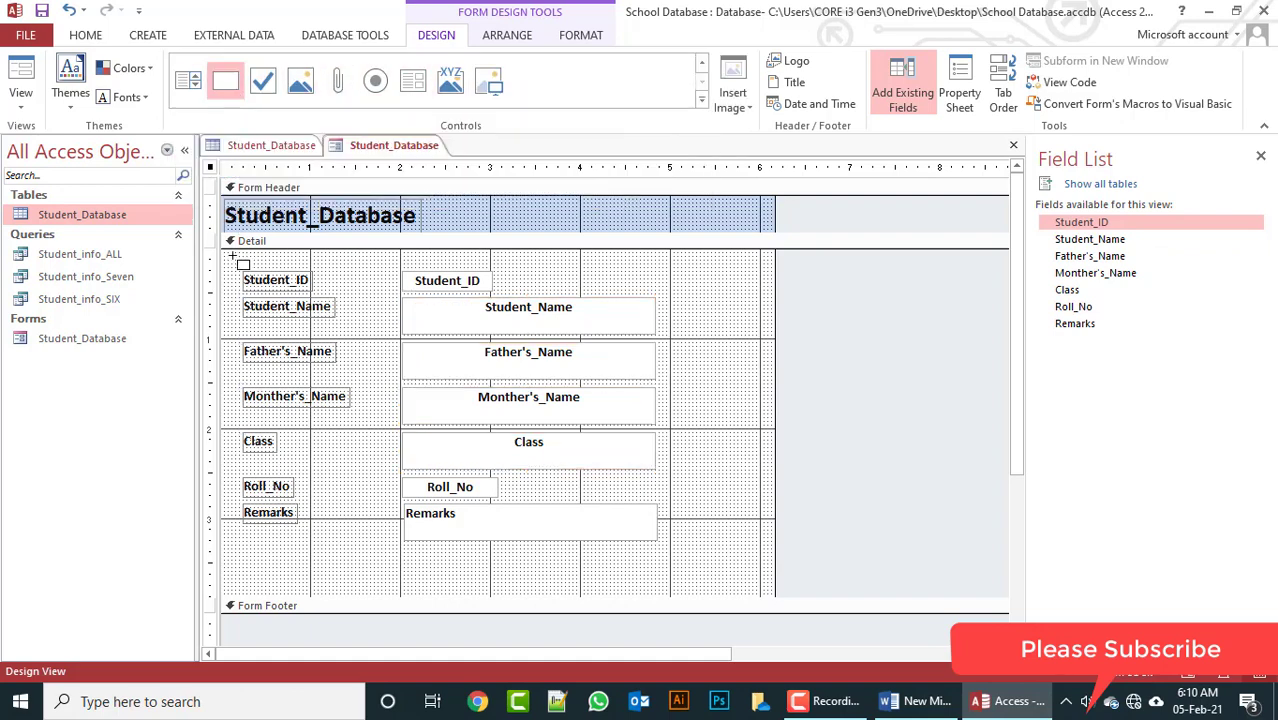
{"action": "left_click_drag", "start_coordinate": [233, 257], "coordinate": [683, 549]}
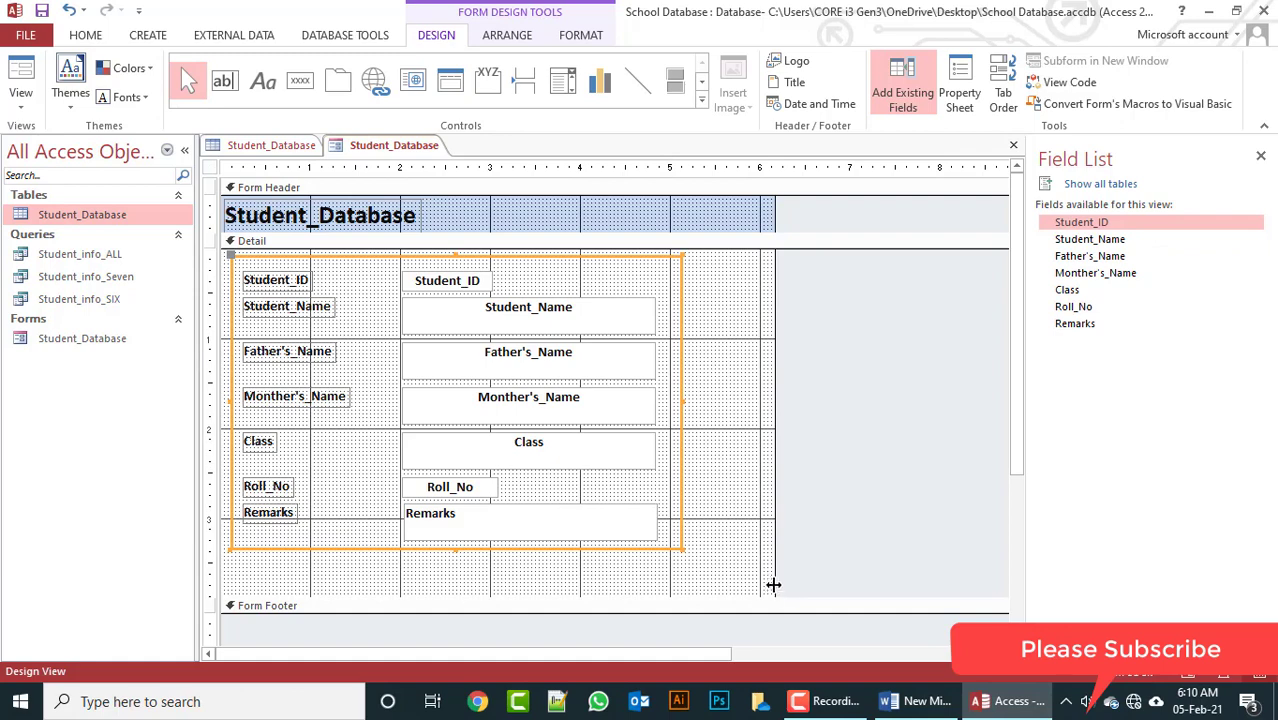
Step: Trim the form to about 5.4 inches wide and the Detail section to about 3.5 inches high, and show it in Form View
{"action": "scroll", "coordinate": [775, 598], "scroll_direction": "down", "scroll_amount": 3}
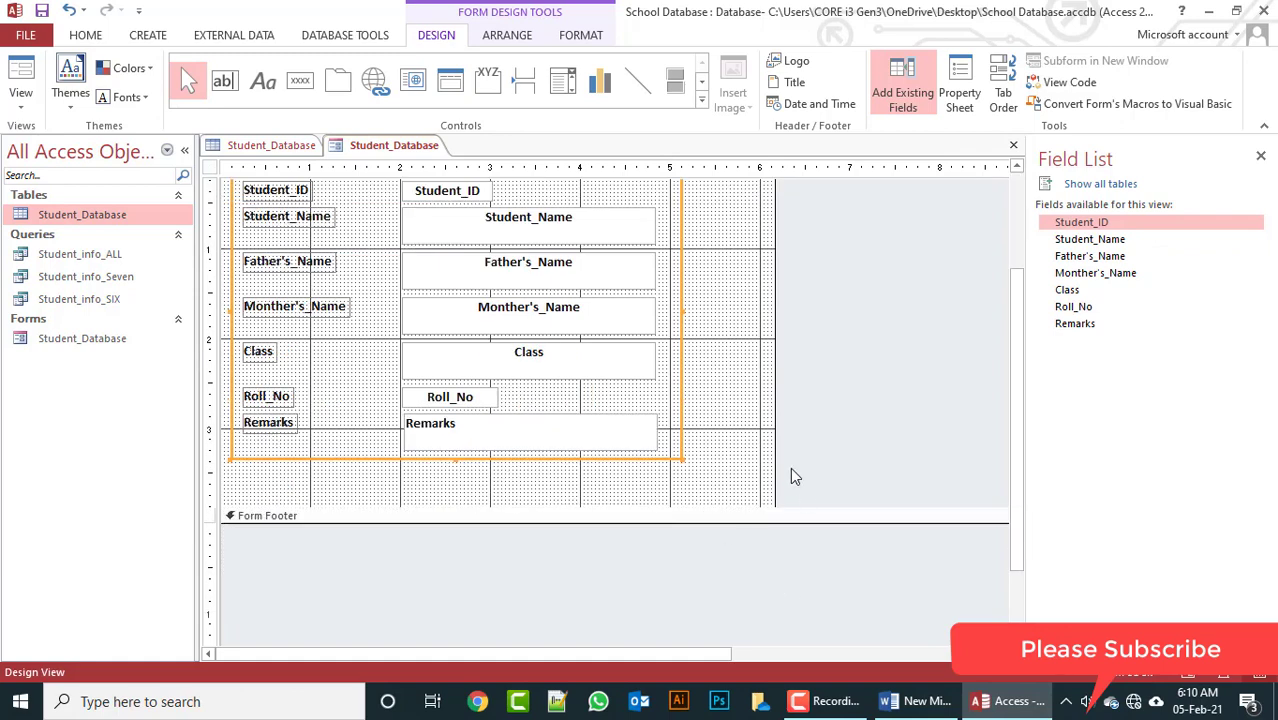
{"action": "left_click_drag", "start_coordinate": [775, 455], "coordinate": [718, 455]}
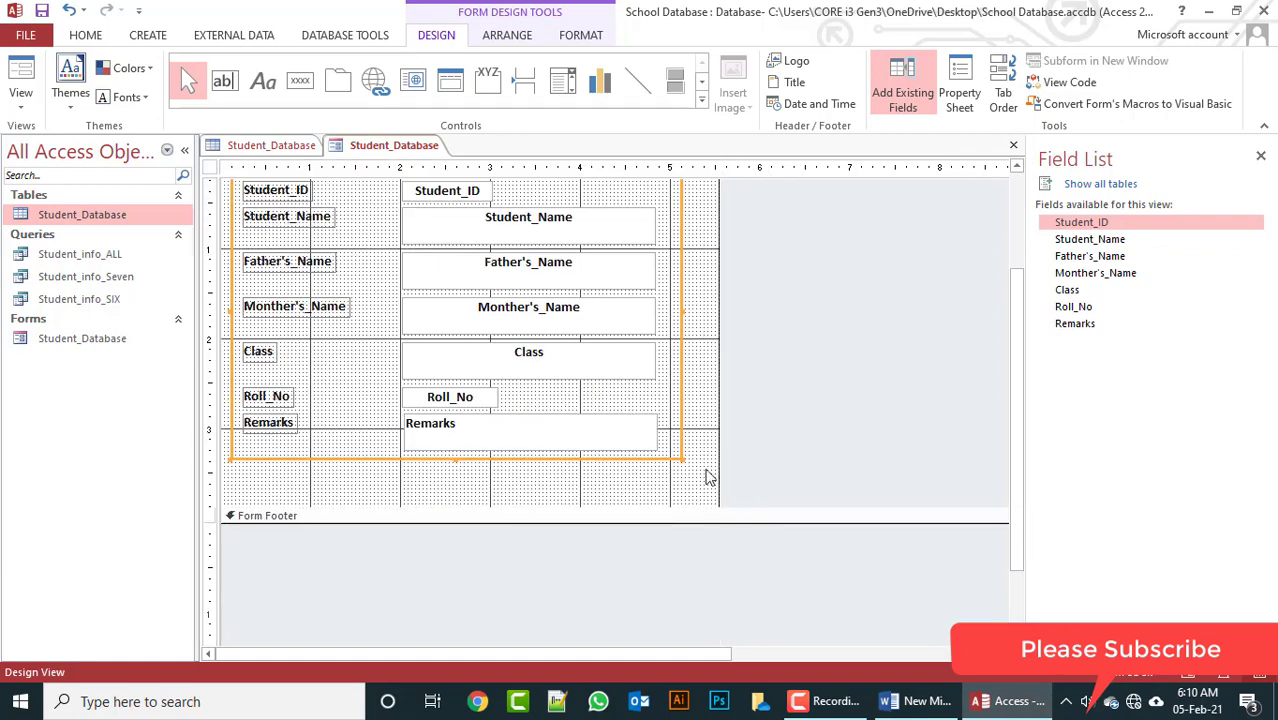
{"action": "left_click_drag", "start_coordinate": [675, 520], "coordinate": [676, 479]}
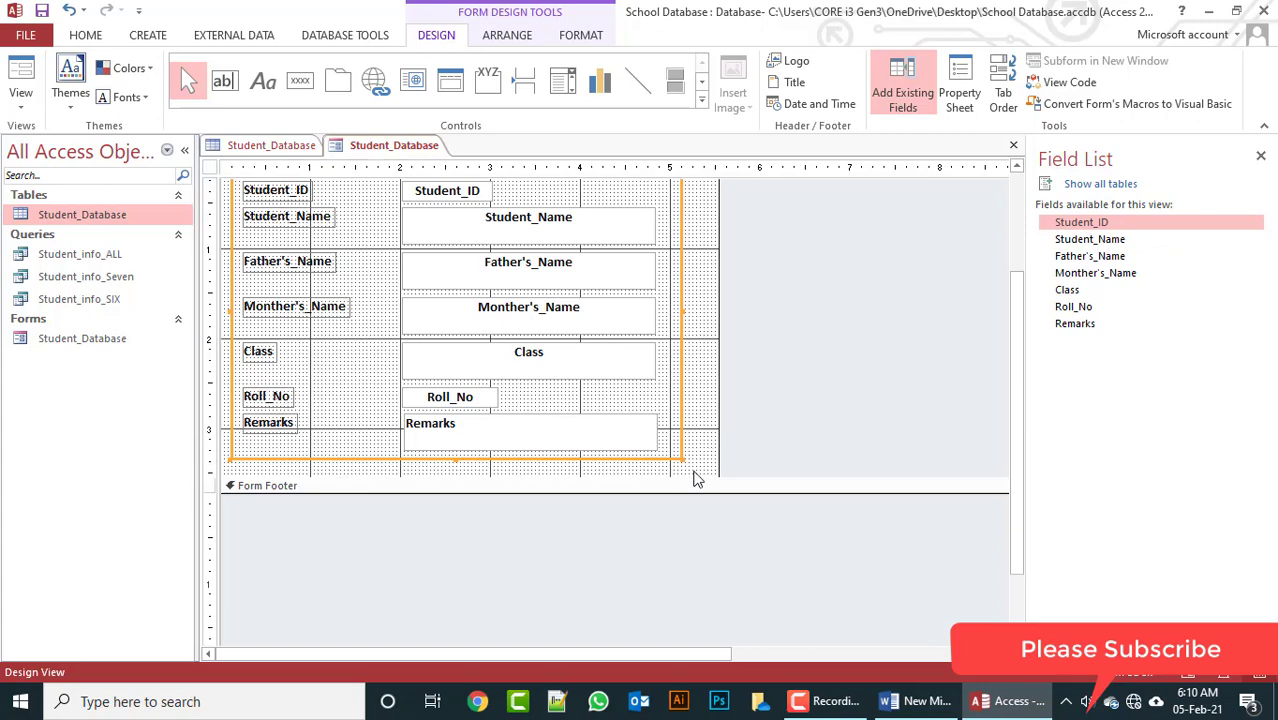
{"action": "scroll", "coordinate": [716, 460], "scroll_direction": "up", "scroll_amount": 3}
{"action": "left_click_drag", "start_coordinate": [713, 346], "coordinate": [706, 344]}
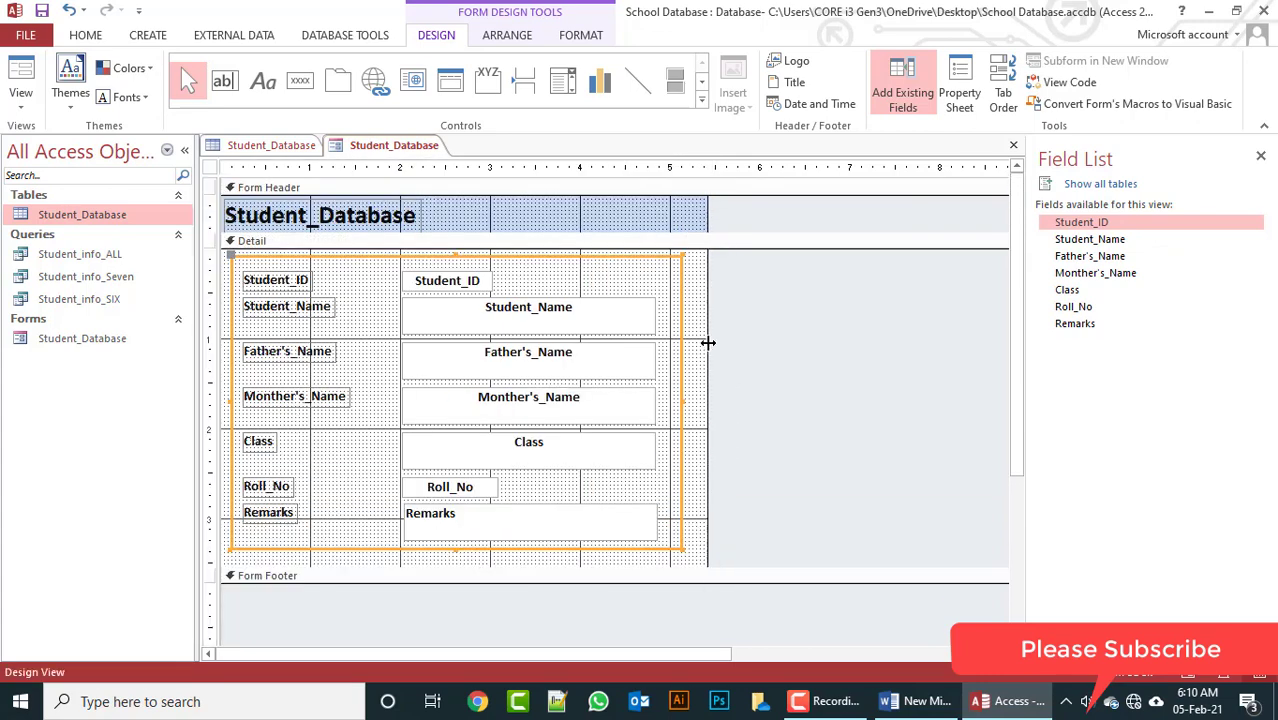
{"action": "left_click", "coordinate": [20, 112]}
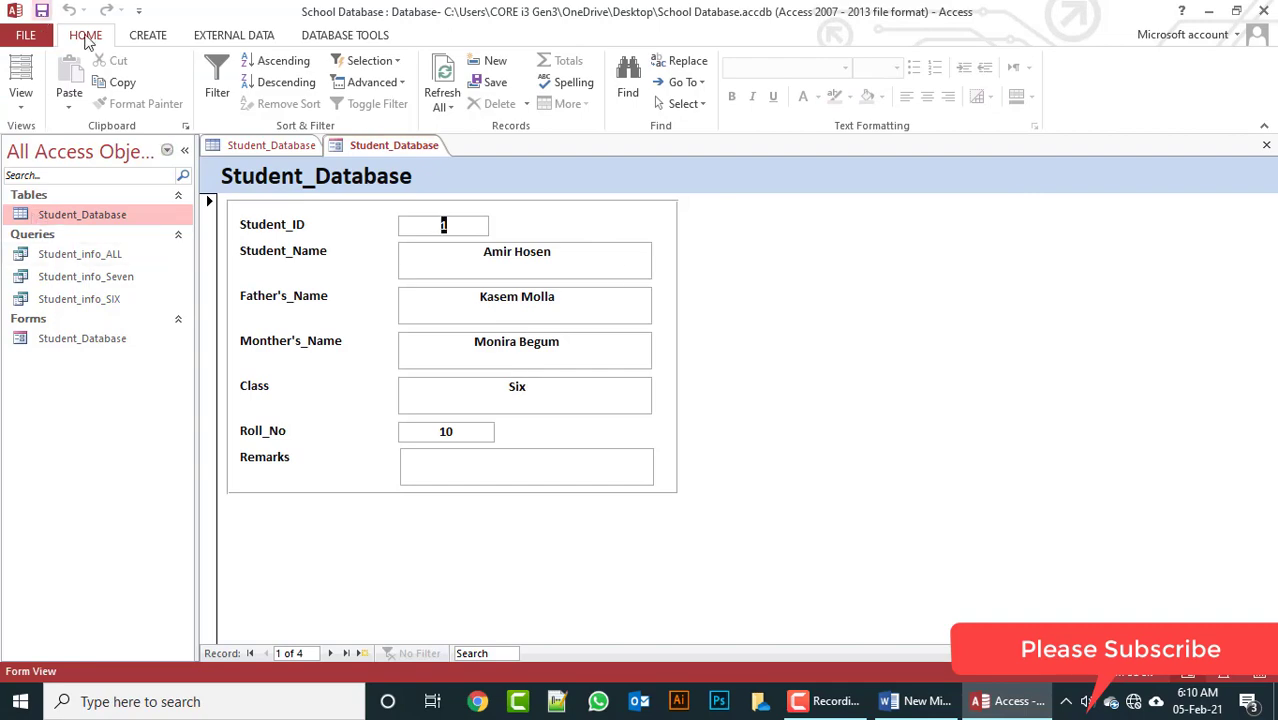
{"action": "right_click", "coordinate": [787, 177]}
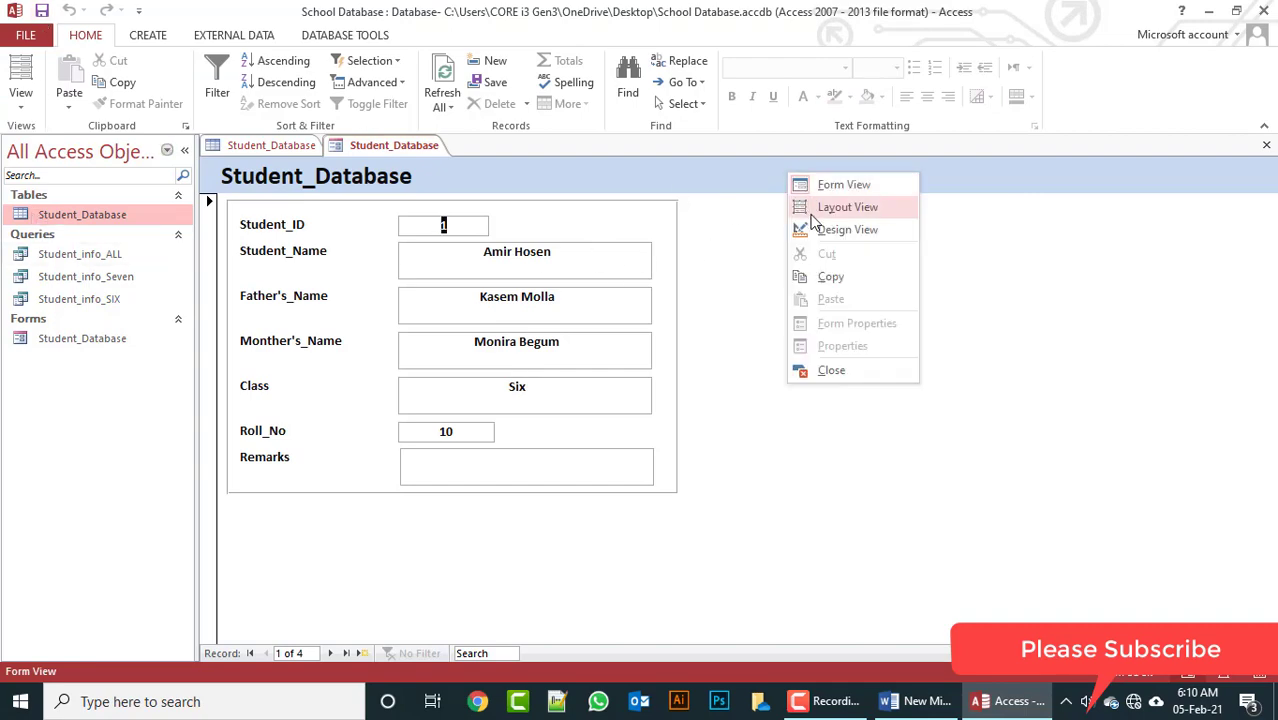
{"action": "left_click", "coordinate": [823, 229]}
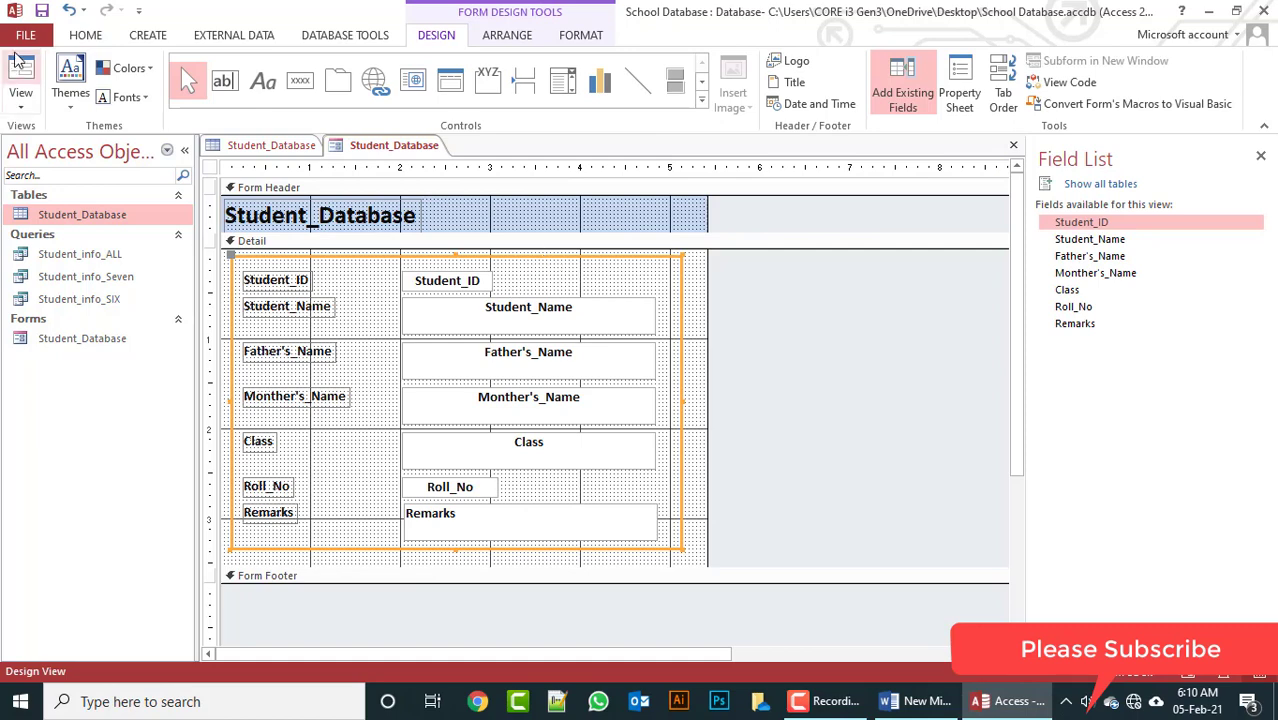
{"action": "left_click", "coordinate": [86, 35]}
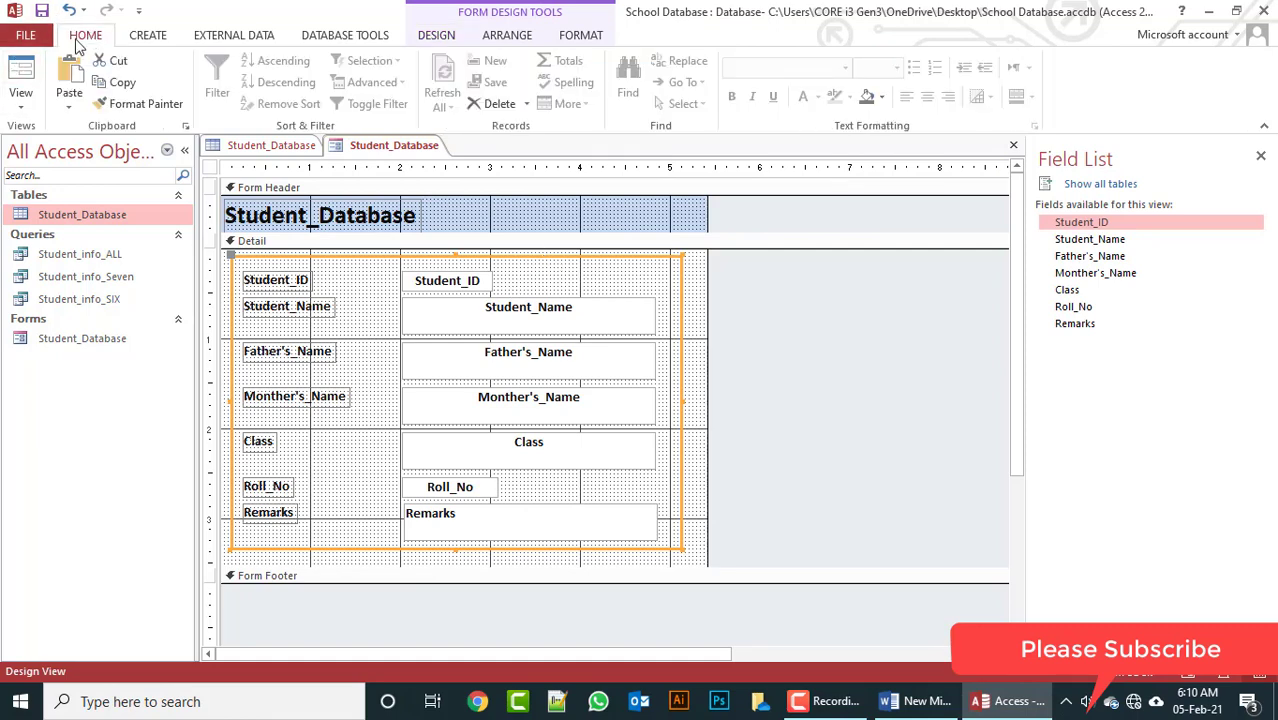
{"action": "left_click", "coordinate": [20, 78]}
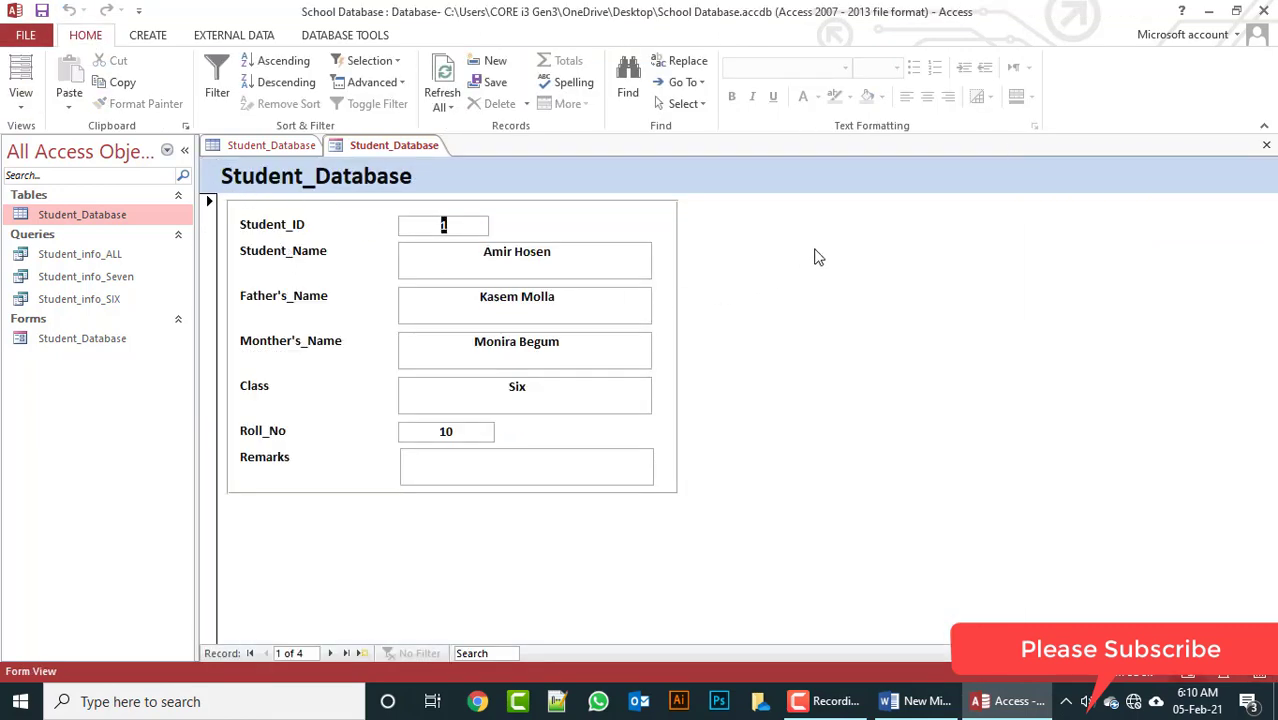
Step: In Layout View, try a dark blue background on the Detail section and replace it with the darker teal theme color
{"action": "right_click", "coordinate": [814, 254]}
{"action": "left_click", "coordinate": [855, 286]}
{"action": "left_click", "coordinate": [656, 288]}
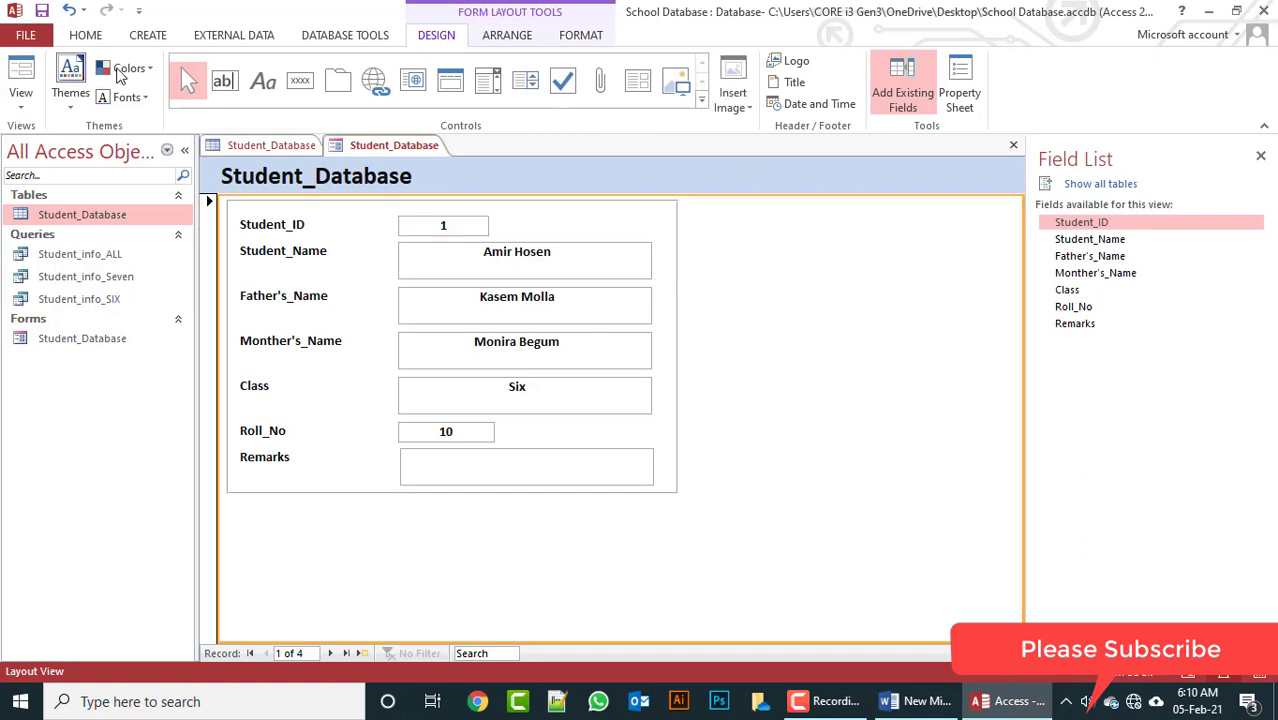
{"action": "left_click", "coordinate": [60, 41]}
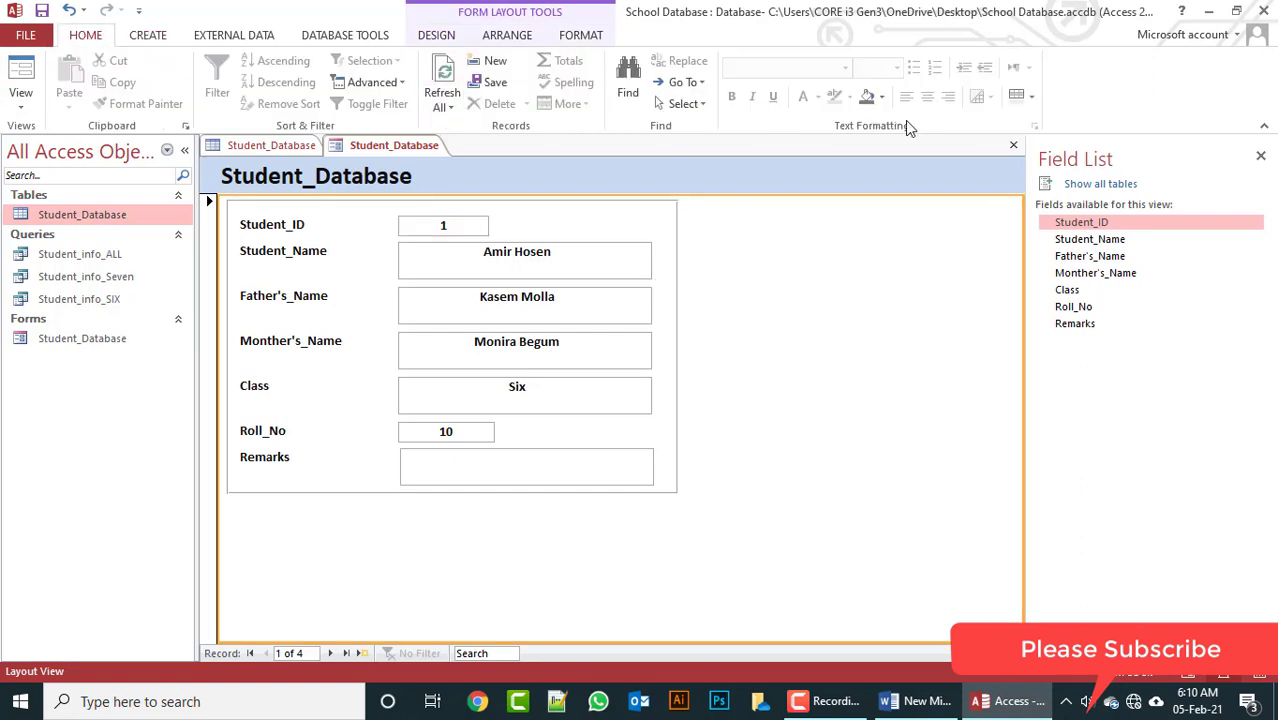
{"action": "left_click", "coordinate": [881, 97]}
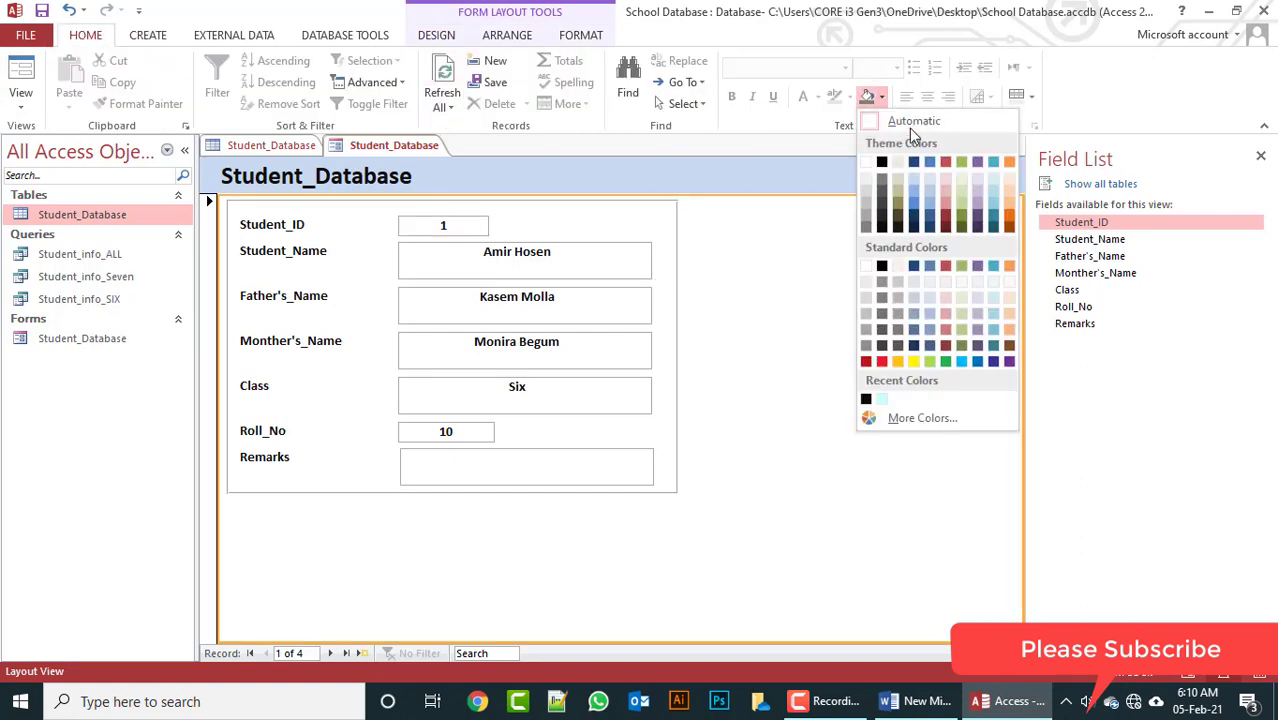
{"action": "left_click", "coordinate": [985, 363]}
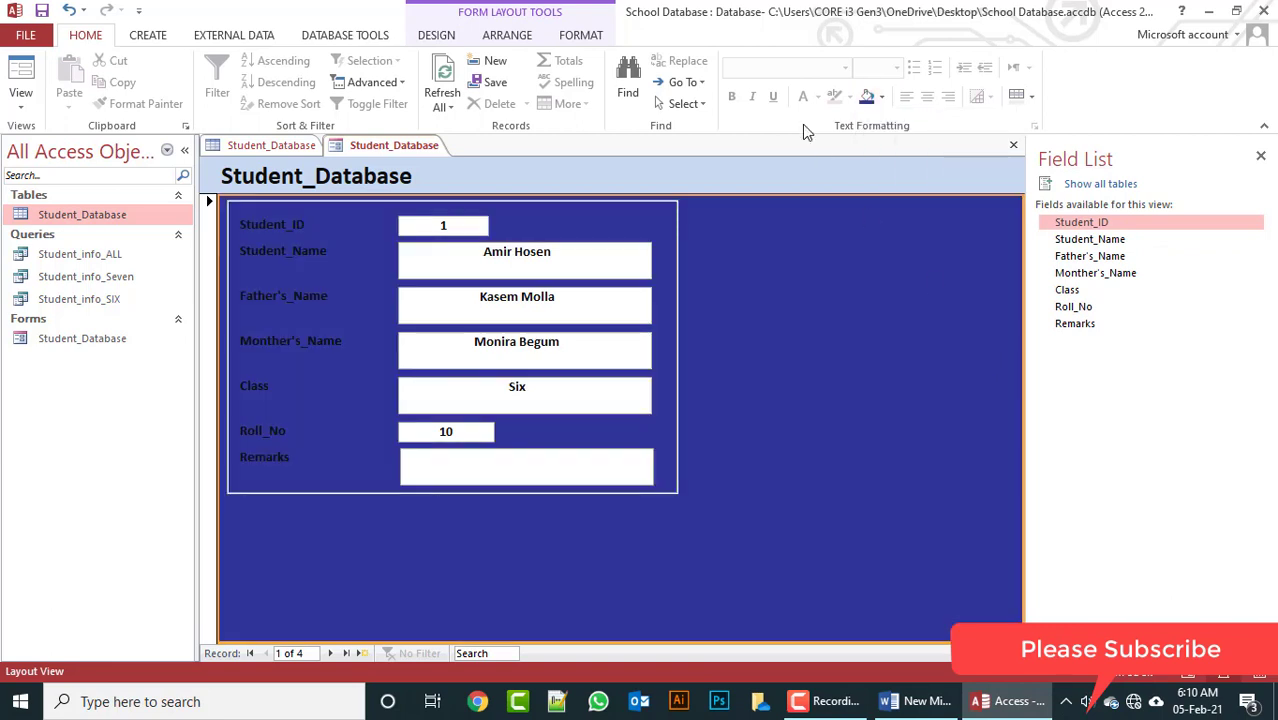
{"action": "left_click", "coordinate": [880, 98]}
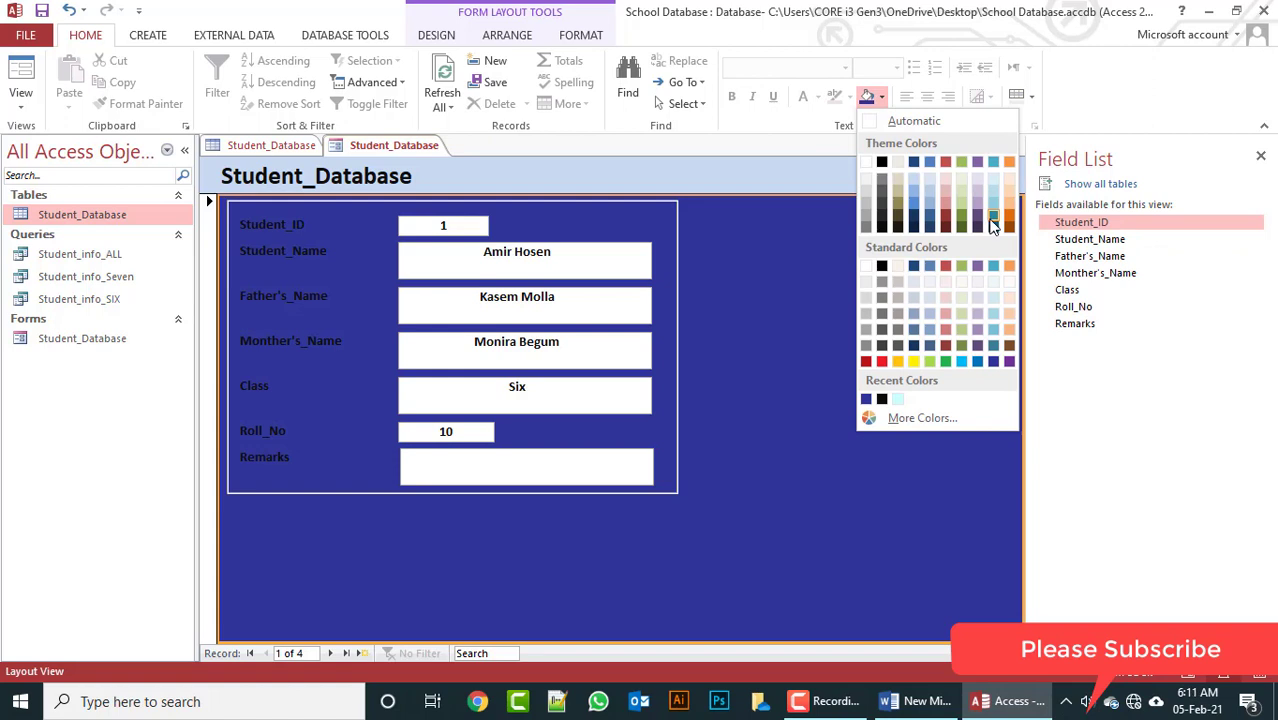
{"action": "left_click", "coordinate": [991, 221]}
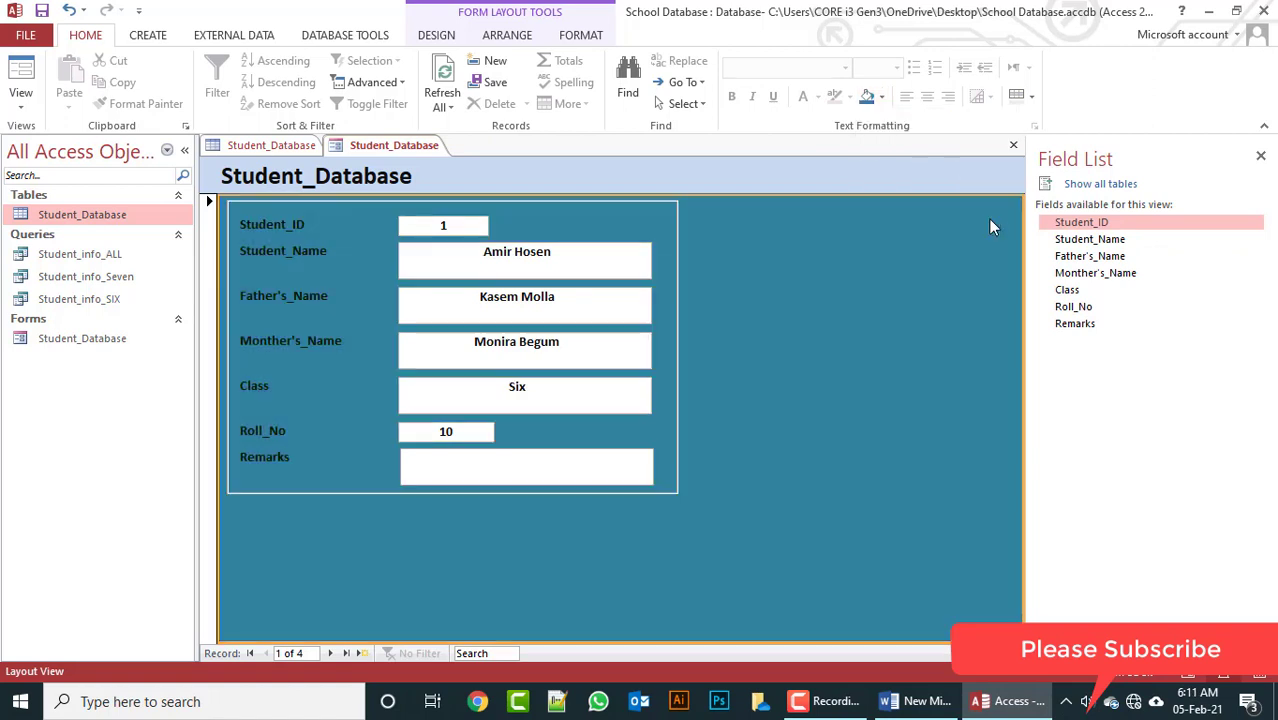
Step: Set the font color of all seven field labels, from Student_ID to Remarks, to white
{"action": "left_click", "coordinate": [293, 224]}
{"action": "left_click", "coordinate": [286, 256], "text": "ctrl"}
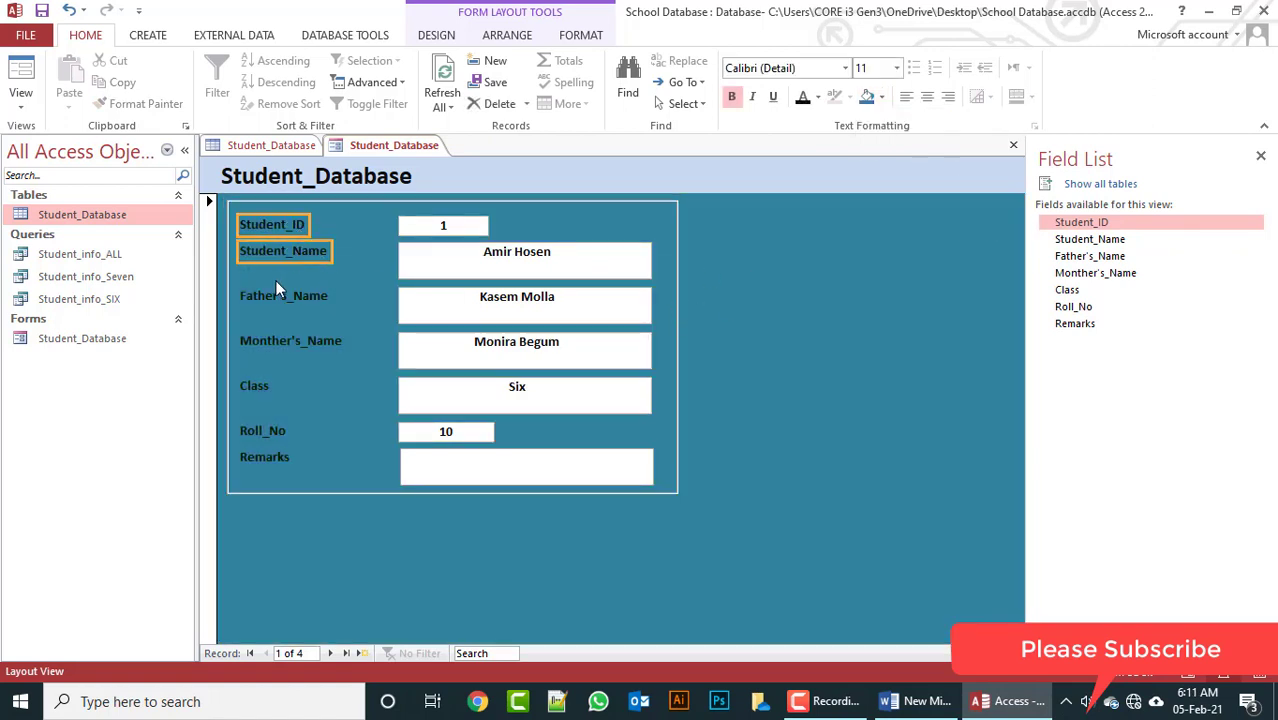
{"action": "left_click", "coordinate": [265, 341], "text": "ctrl"}
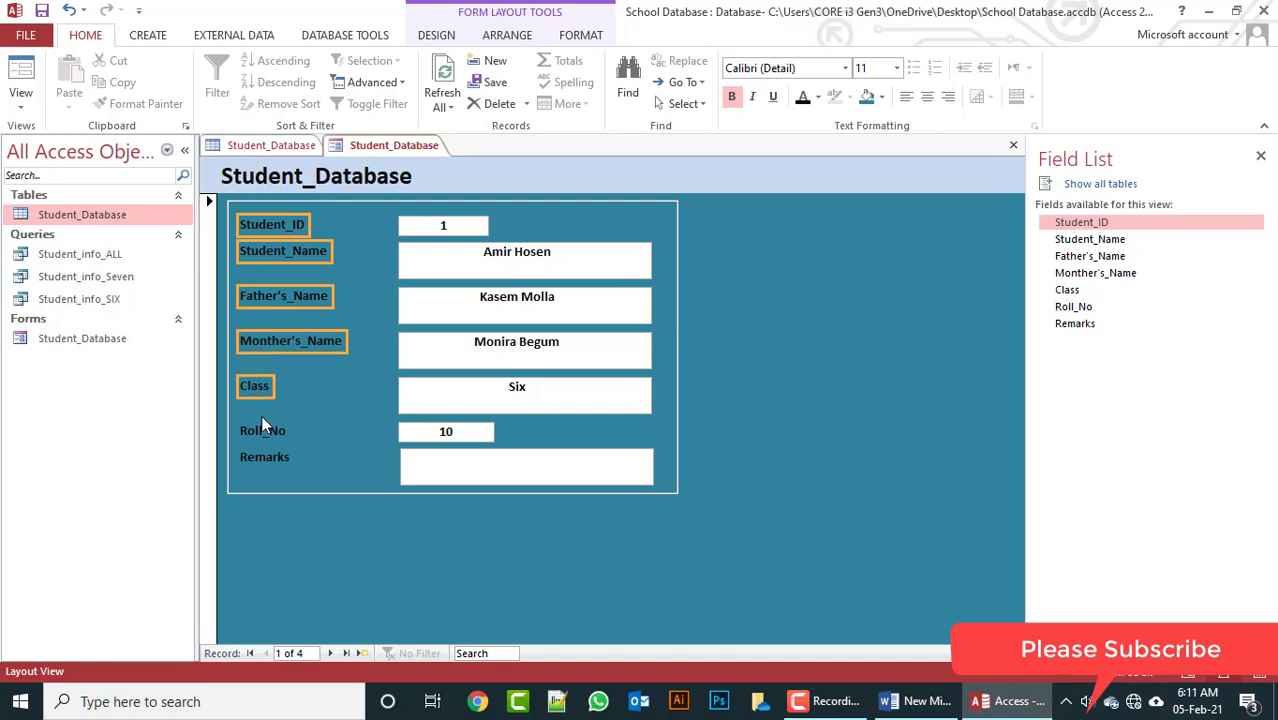
{"action": "left_click", "coordinate": [266, 430], "text": "ctrl"}
{"action": "left_click", "coordinate": [270, 460], "text": "ctrl"}
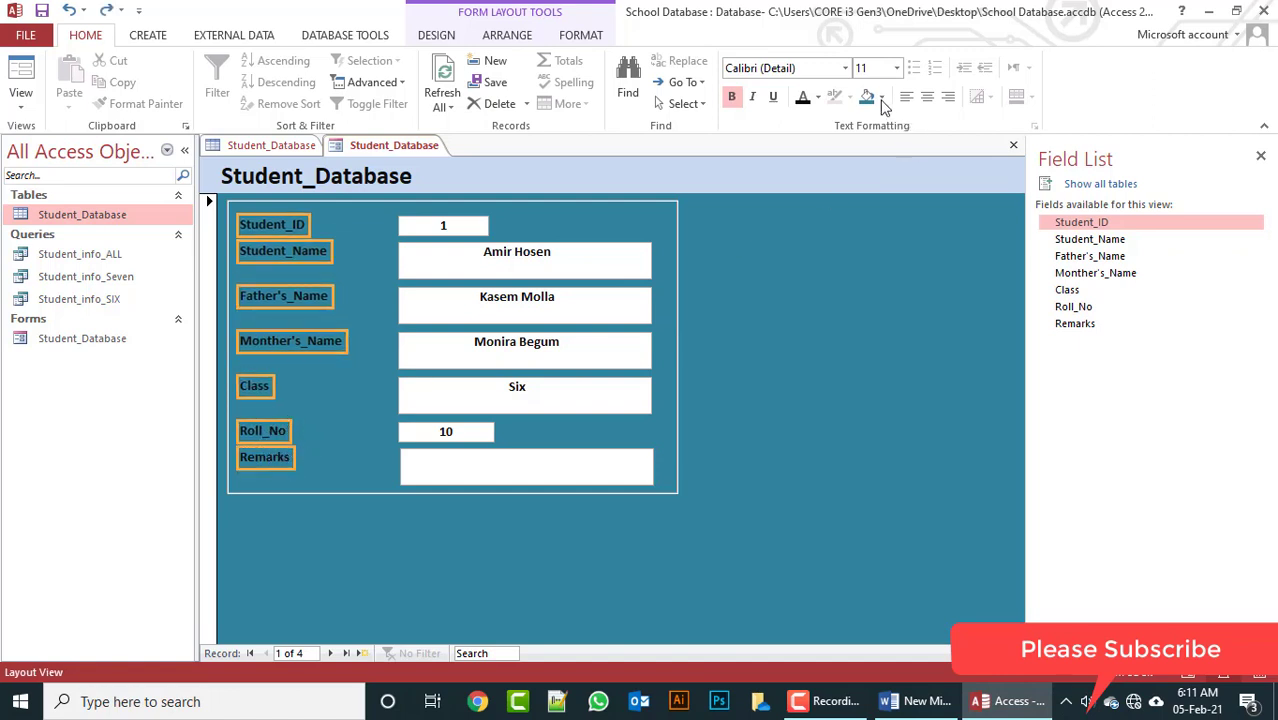
{"action": "left_click", "coordinate": [817, 97]}
{"action": "left_click", "coordinate": [797, 171]}
{"action": "left_click", "coordinate": [794, 267]}
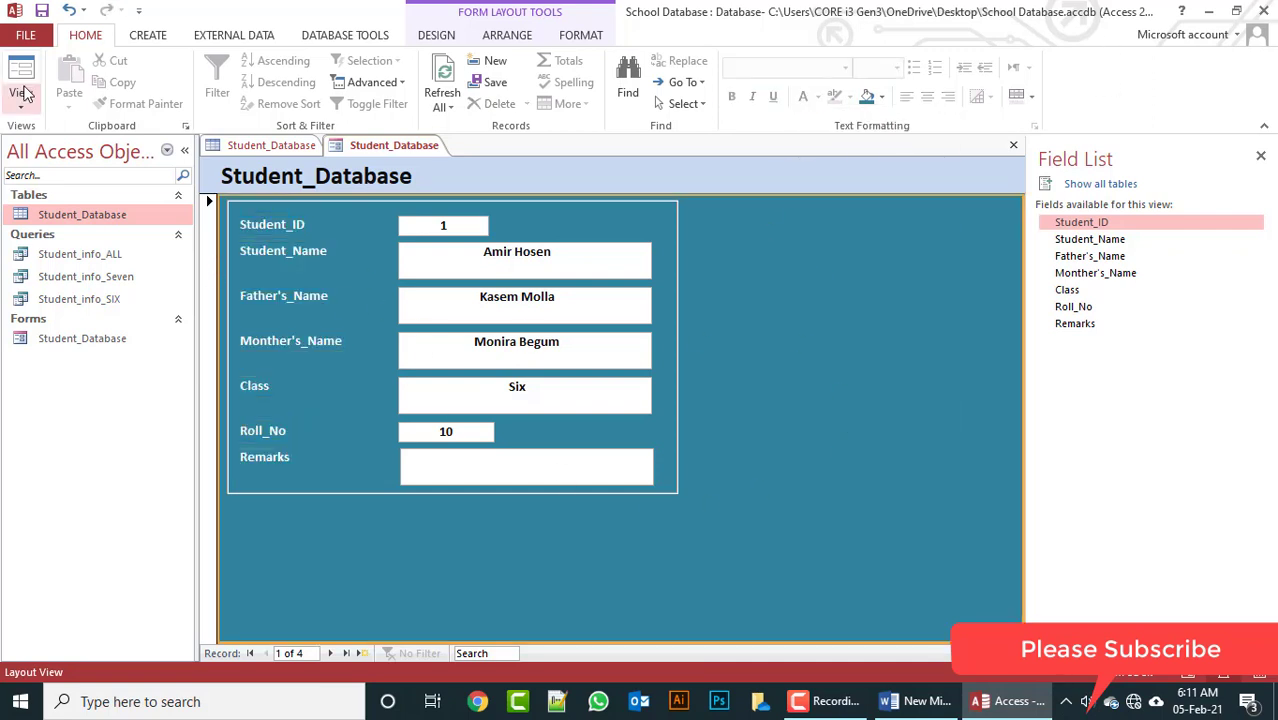
Step: In Design View, show the form's properties in a wider Property Sheet and set Pop Up to Yes
{"action": "right_click", "coordinate": [756, 290]}
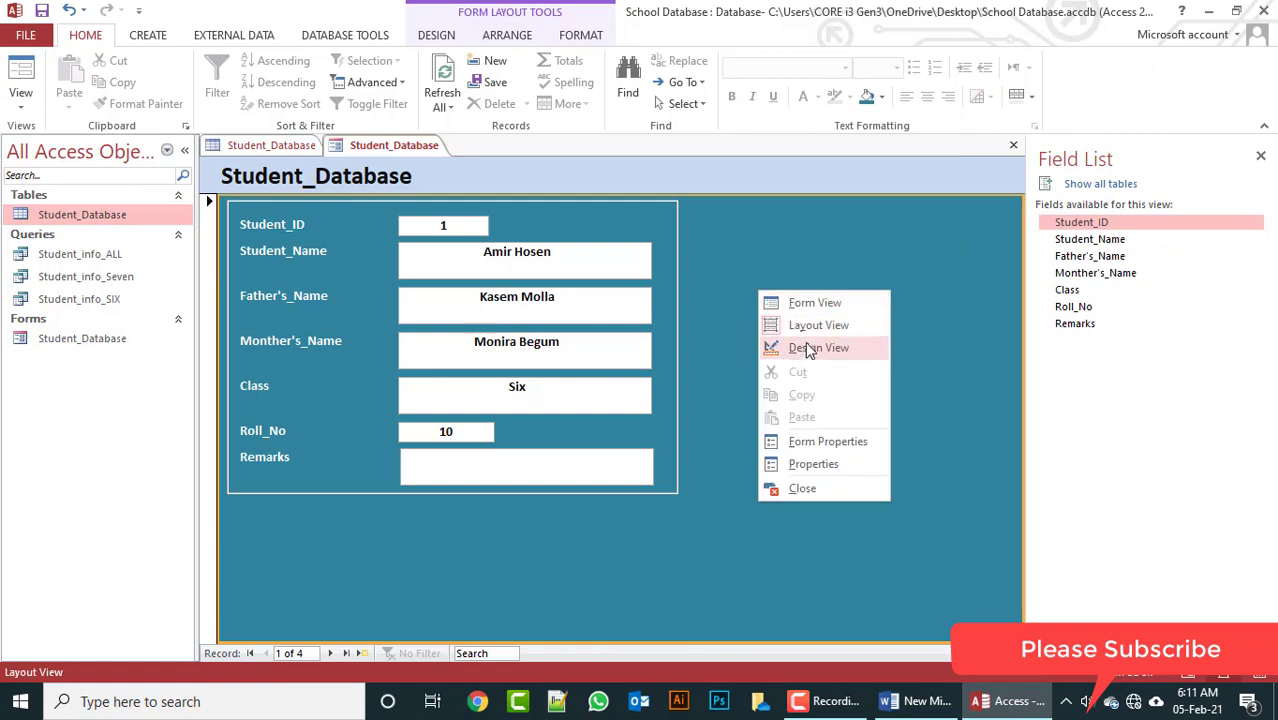
{"action": "left_click", "coordinate": [807, 346]}
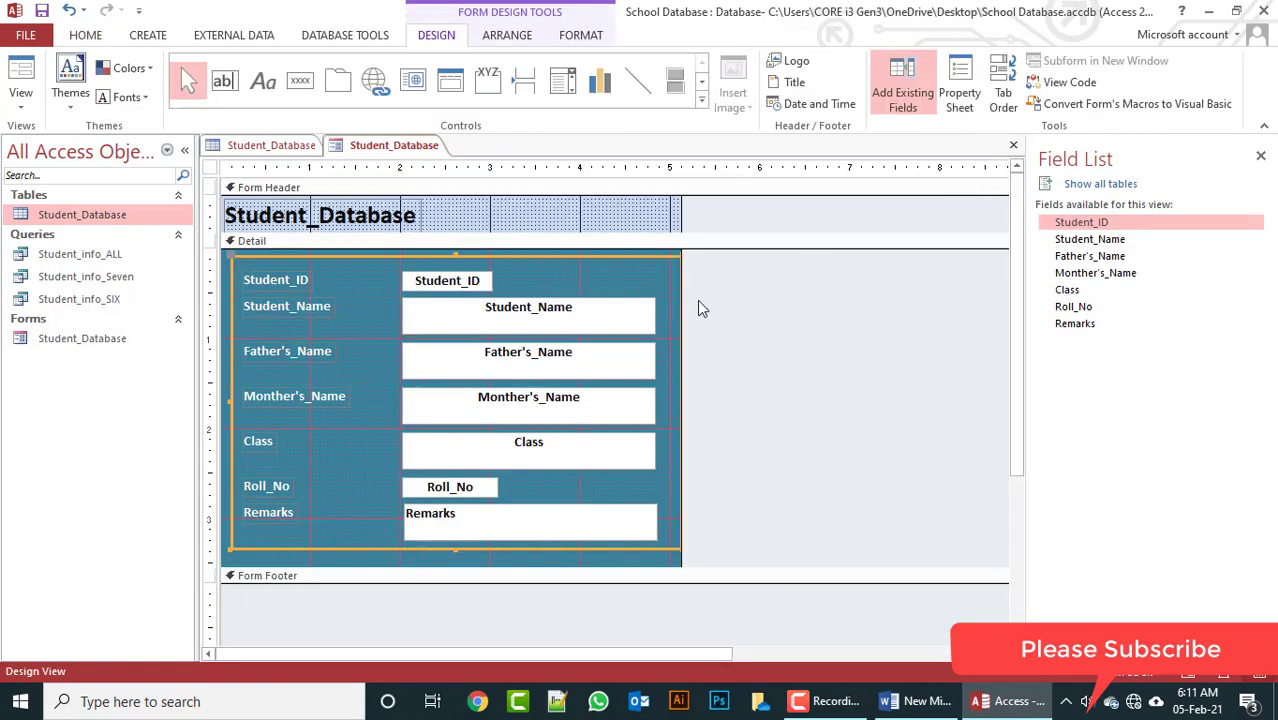
{"action": "right_click", "coordinate": [655, 284]}
{"action": "left_click", "coordinate": [735, 490]}
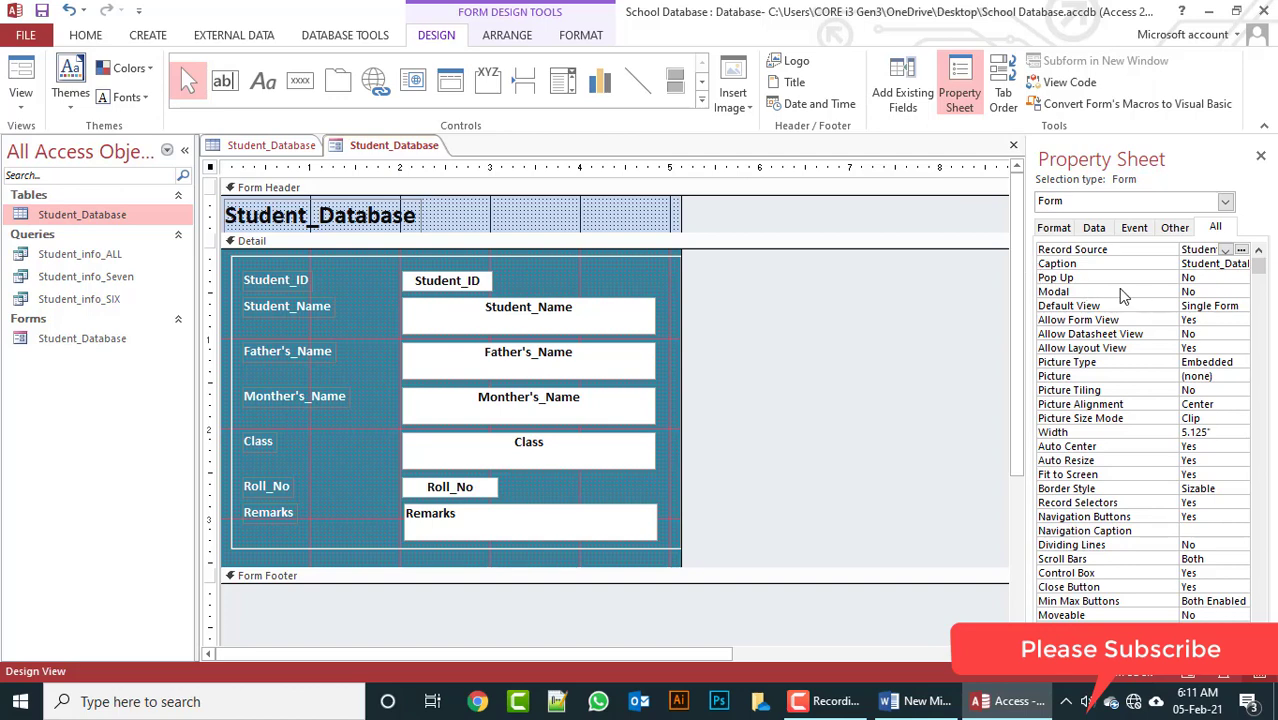
{"action": "left_click_drag", "start_coordinate": [1028, 281], "coordinate": [934, 281]}
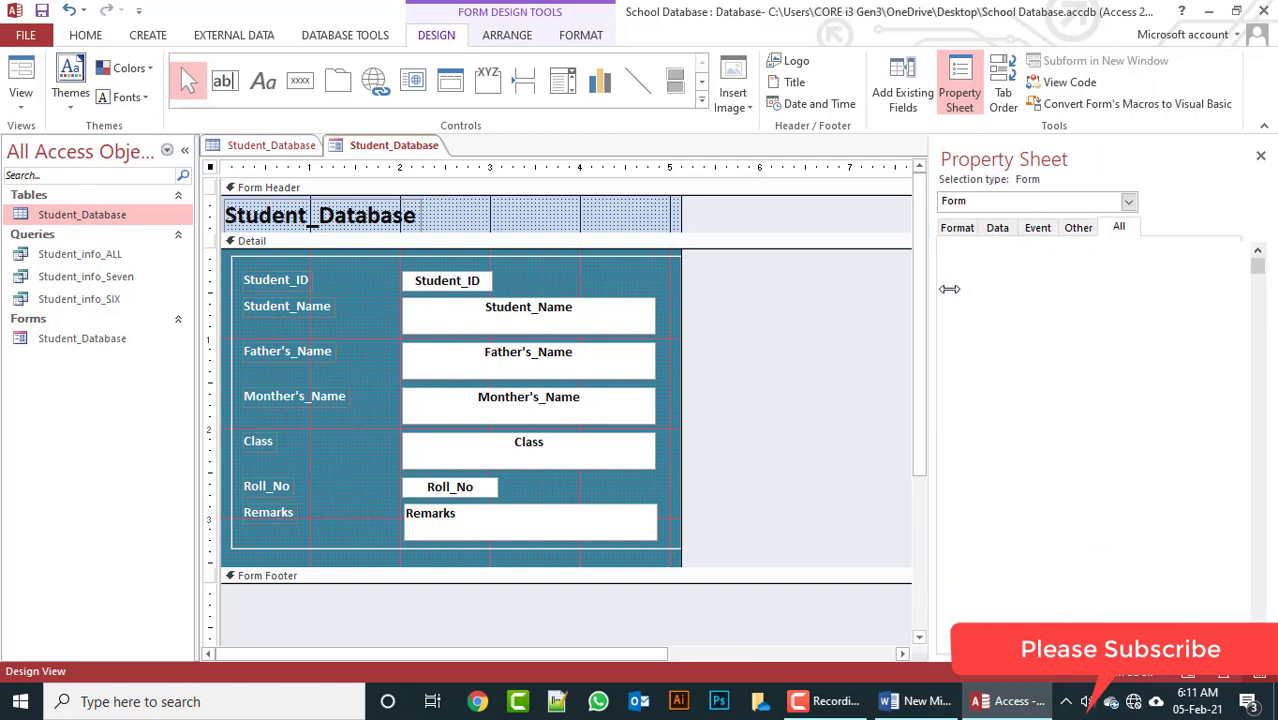
{"action": "left_click", "coordinate": [1096, 278]}
{"action": "left_click", "coordinate": [1240, 279]}
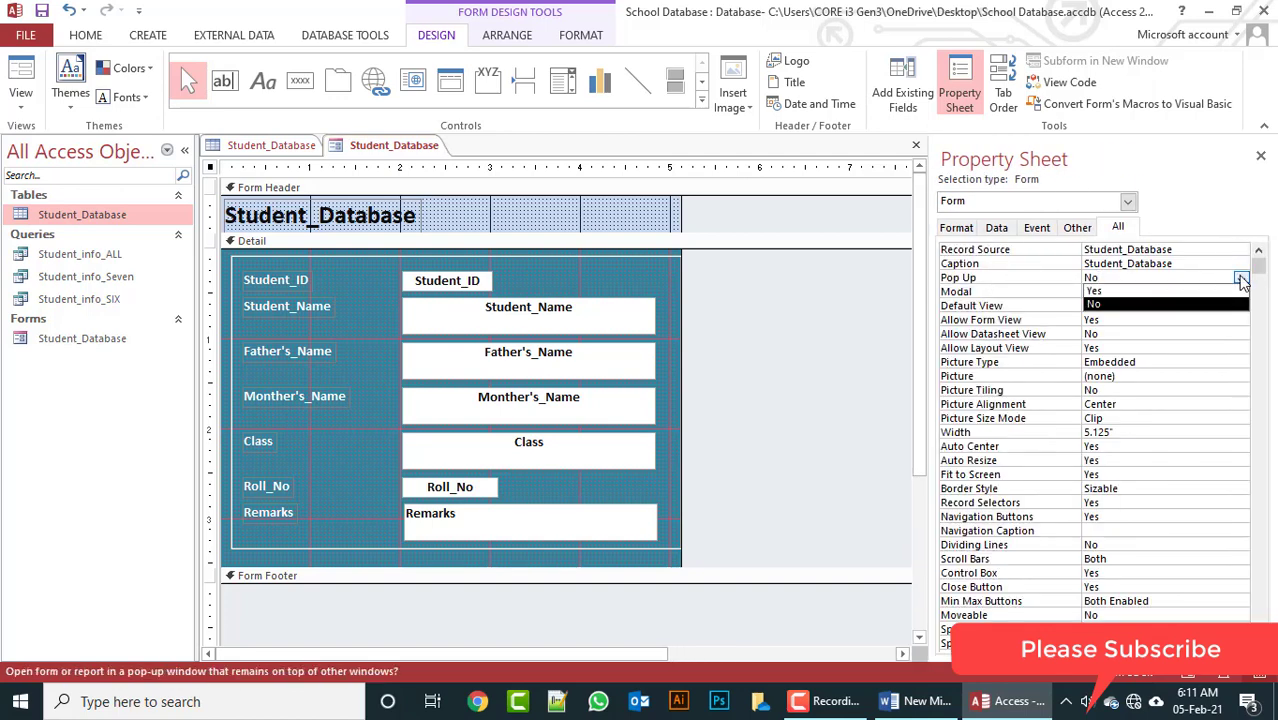
{"action": "left_click", "coordinate": [1125, 292]}
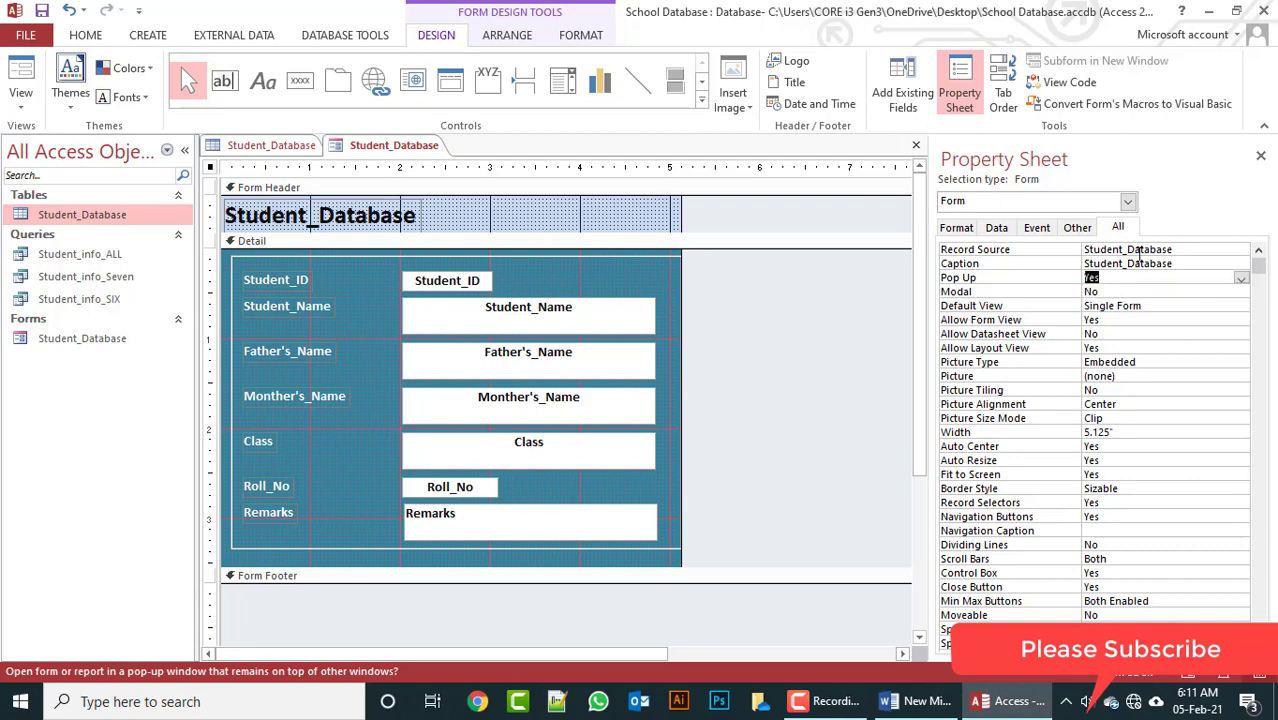
Step: Show the form in Form View, reposition its pop-up window, and browse through the records to the last one
{"action": "left_click", "coordinate": [20, 80]}
{"action": "left_click_drag", "start_coordinate": [535, 165], "coordinate": [647, 110]}
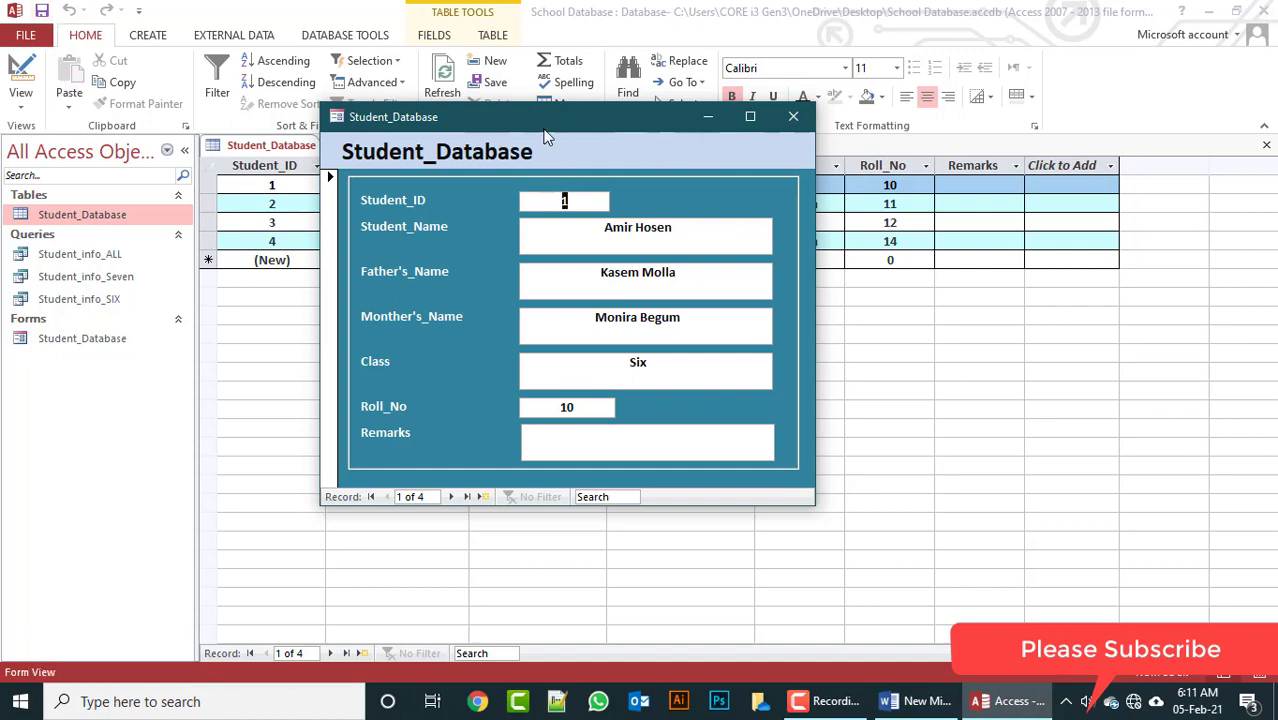
{"action": "left_click_drag", "start_coordinate": [567, 120], "coordinate": [485, 150]}
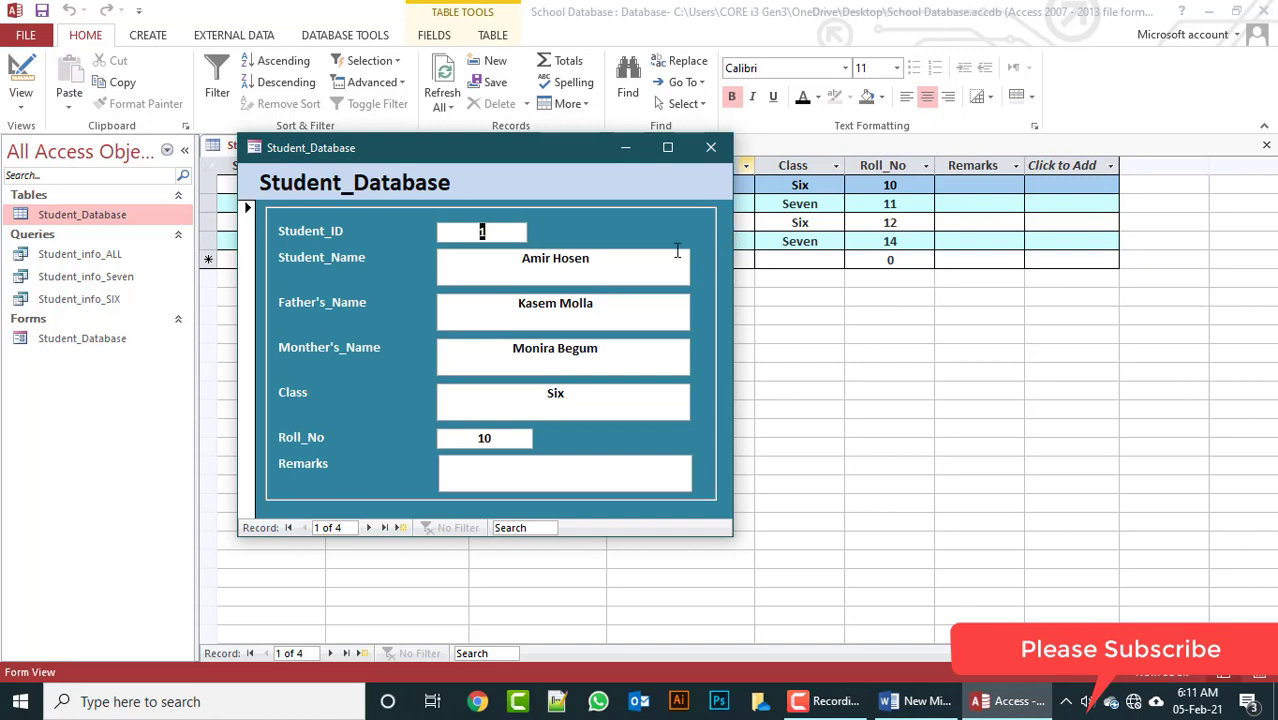
{"action": "left_click", "coordinate": [368, 527]}
{"action": "left_click", "coordinate": [368, 527]}
{"action": "left_click", "coordinate": [368, 527]}
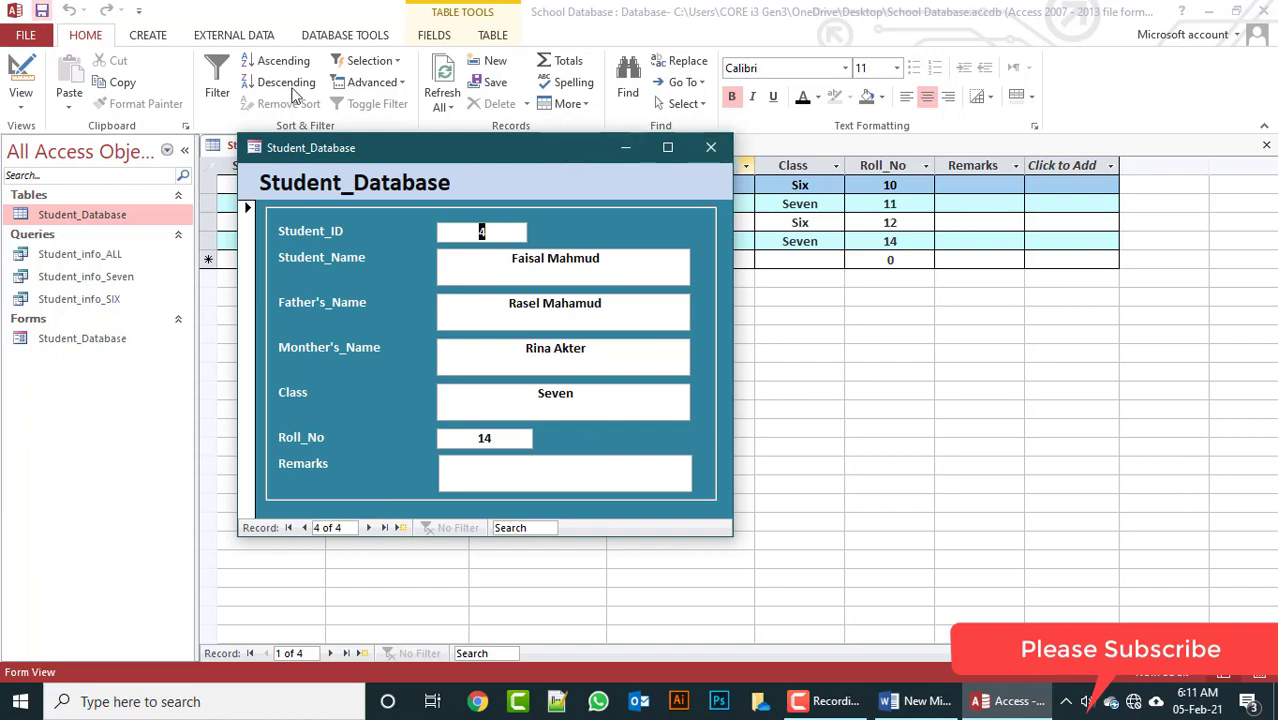
Step: Return the form to Design View and widen it to about 6.8 inches
{"action": "right_click", "coordinate": [524, 150]}
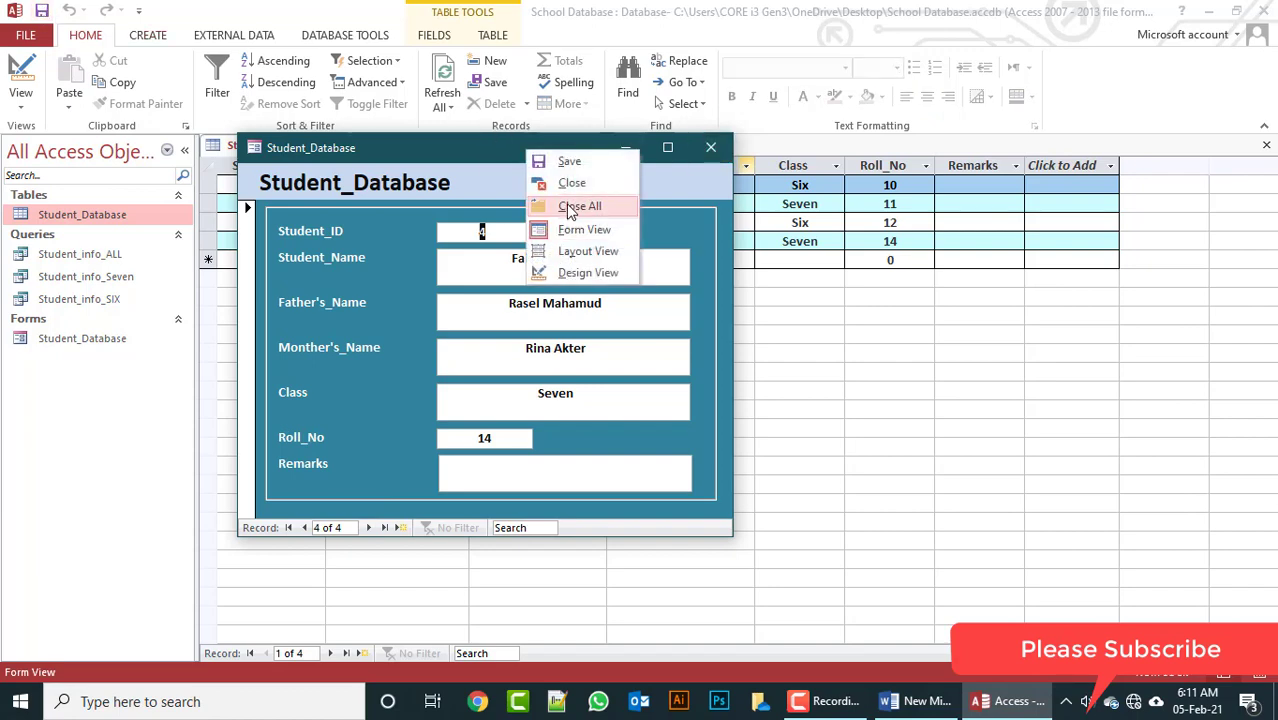
{"action": "left_click", "coordinate": [588, 272]}
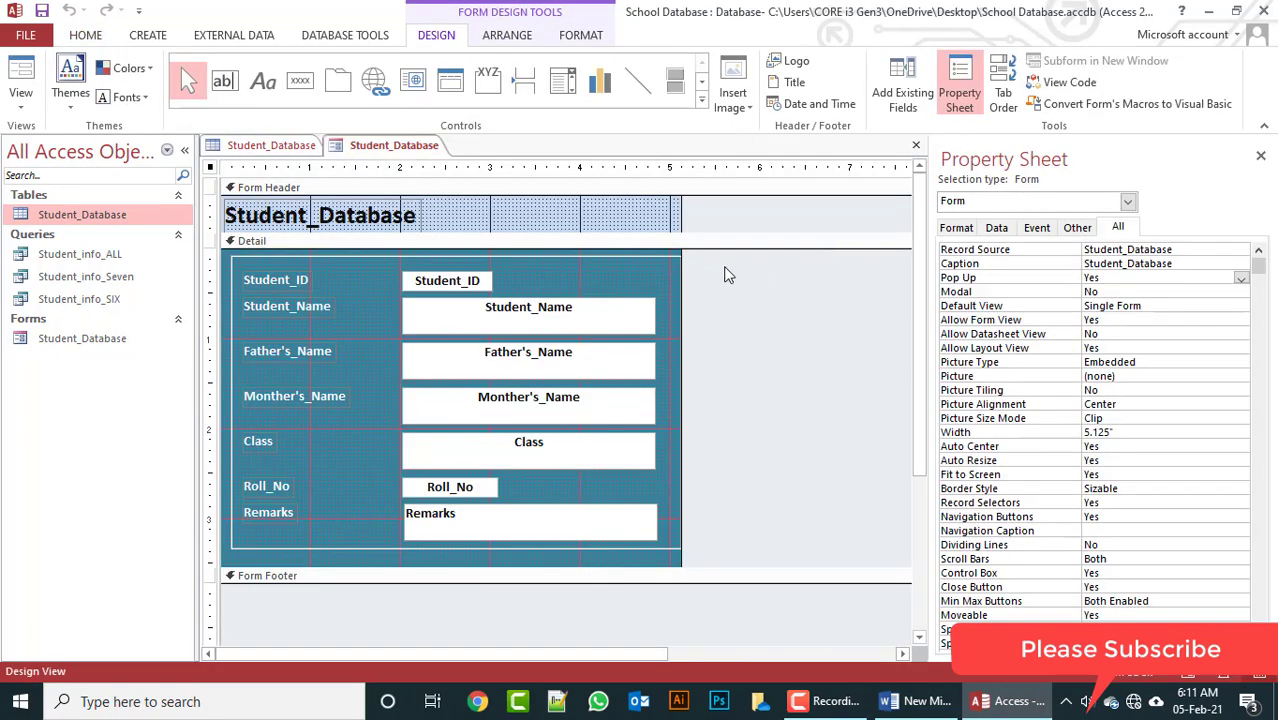
{"action": "left_click_drag", "start_coordinate": [684, 224], "coordinate": [836, 210]}
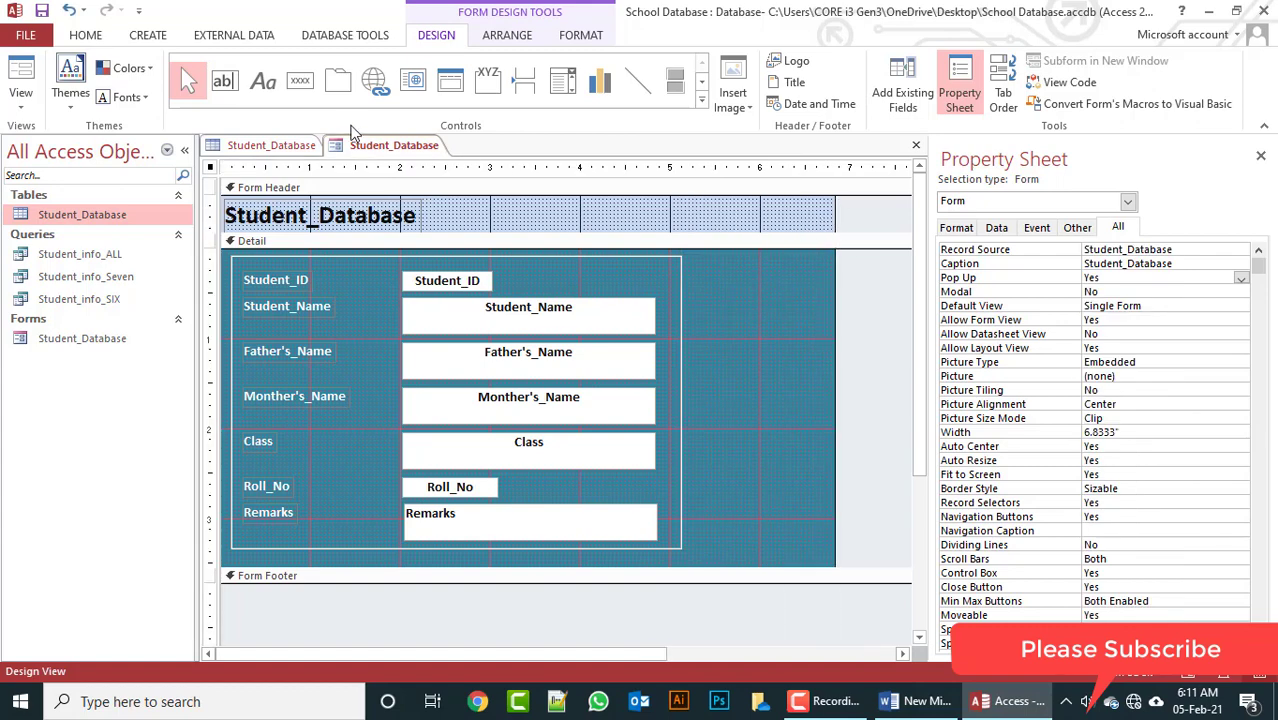
Step: Add a command button about 1 by 0.3 inches beside the frame, using the Add New Record action and the text Add Record
{"action": "left_click", "coordinate": [303, 84]}
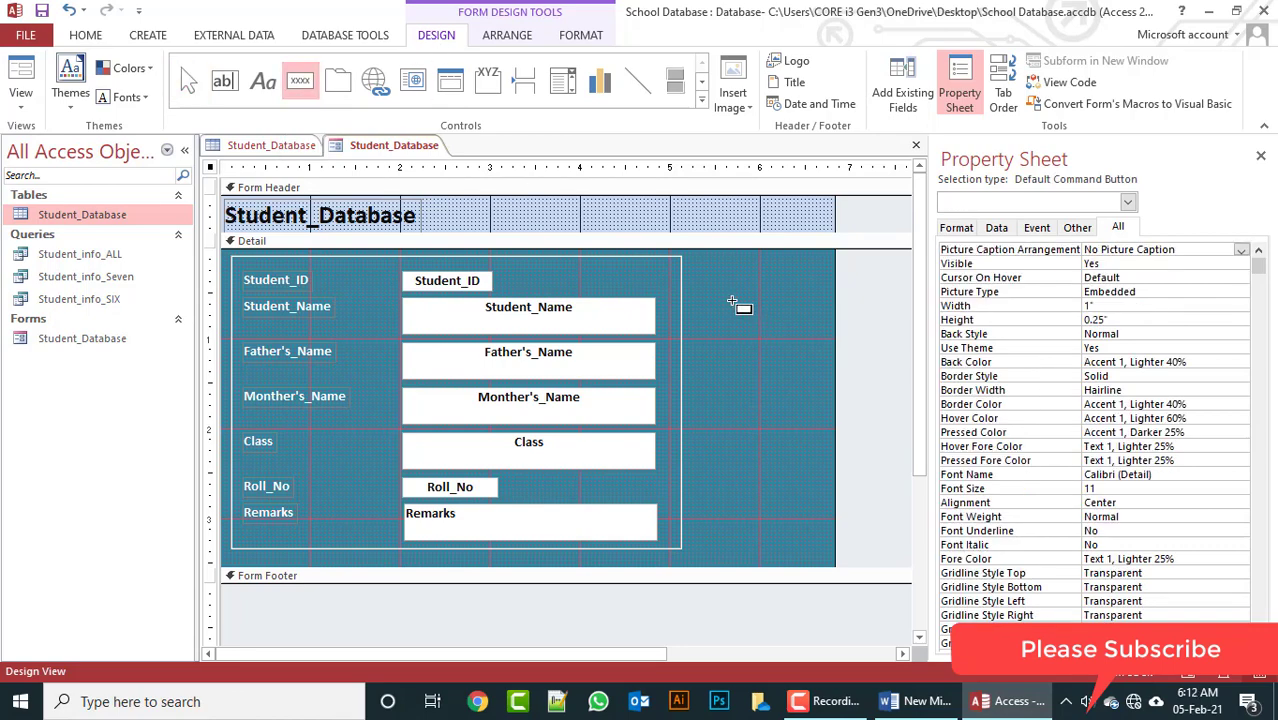
{"action": "mouse_move", "coordinate": [732, 290]}
{"action": "left_mouse_down"}
{"action": "mouse_move", "coordinate": [799, 323]}
{"action": "mouse_move", "coordinate": [826, 318]}
{"action": "left_mouse_up"}
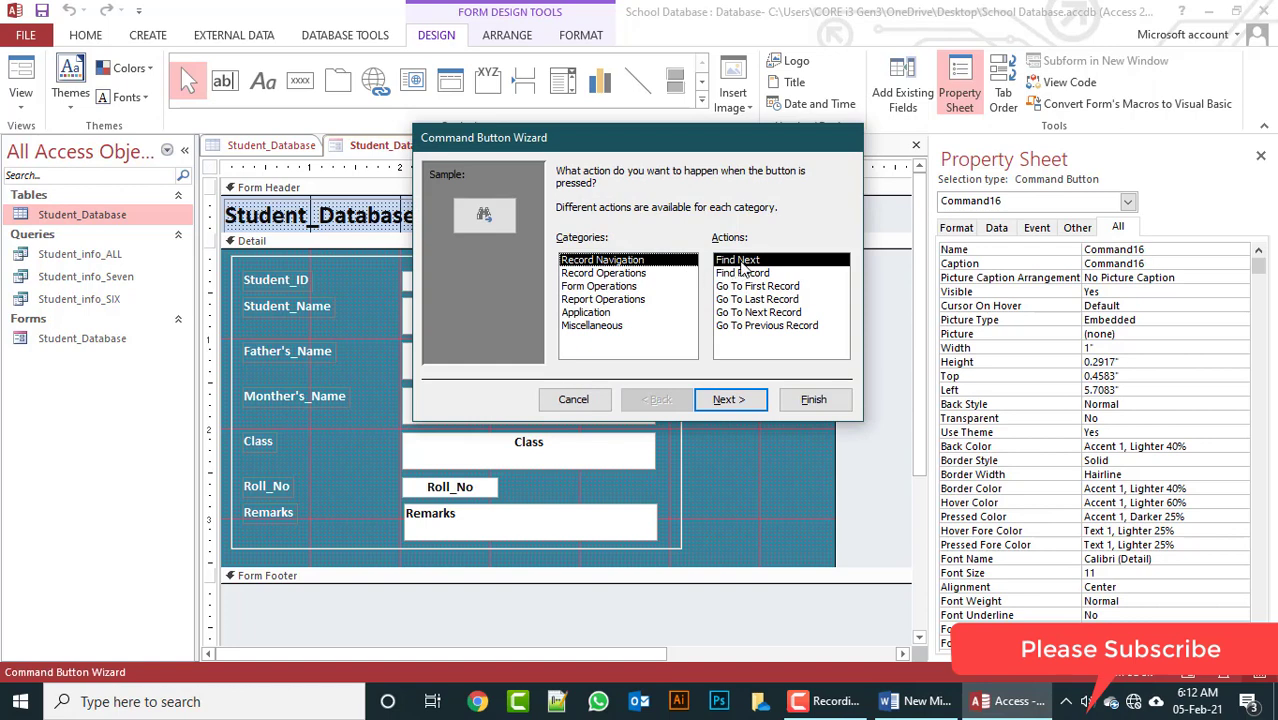
{"action": "left_click", "coordinate": [610, 273]}
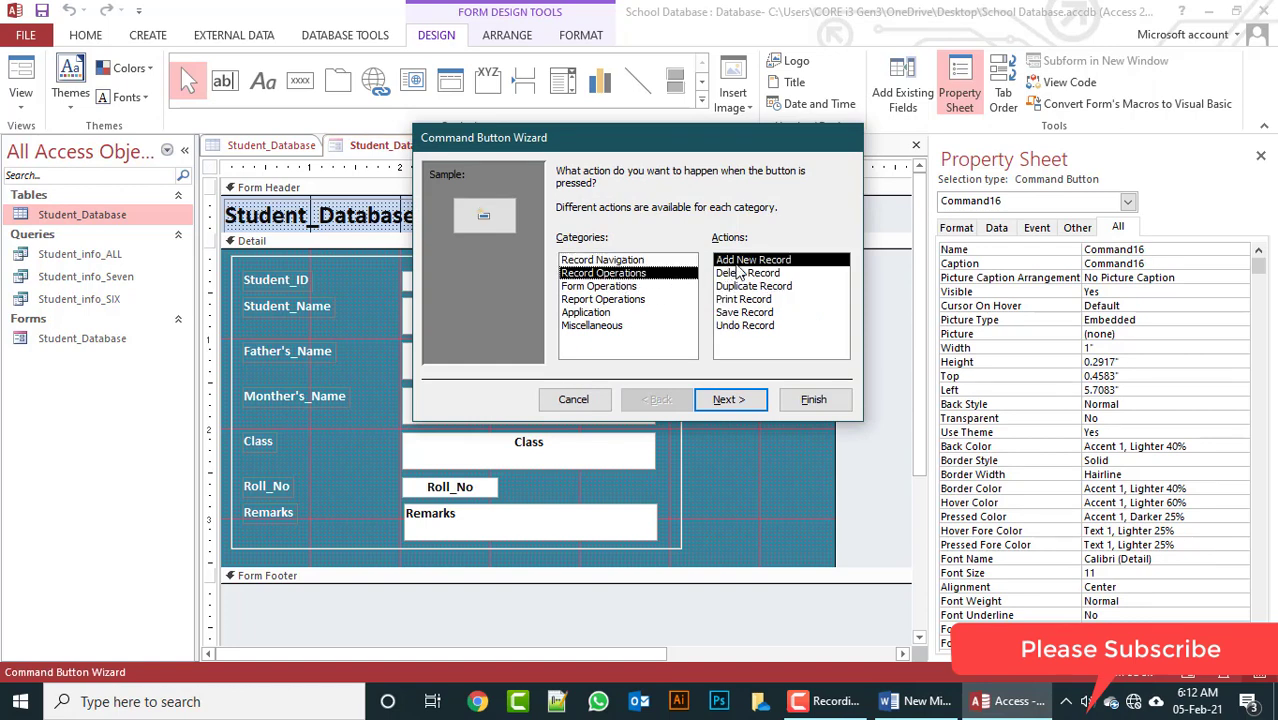
{"action": "left_click", "coordinate": [725, 399]}
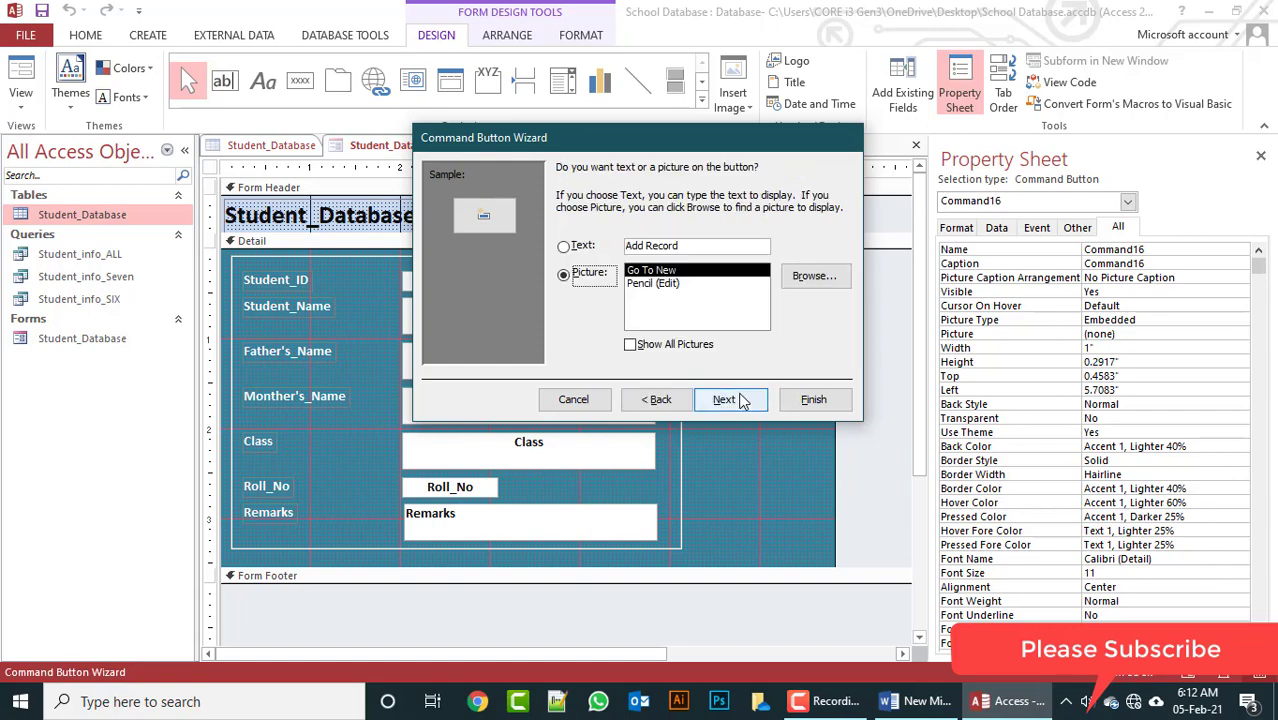
{"action": "left_click", "coordinate": [566, 248]}
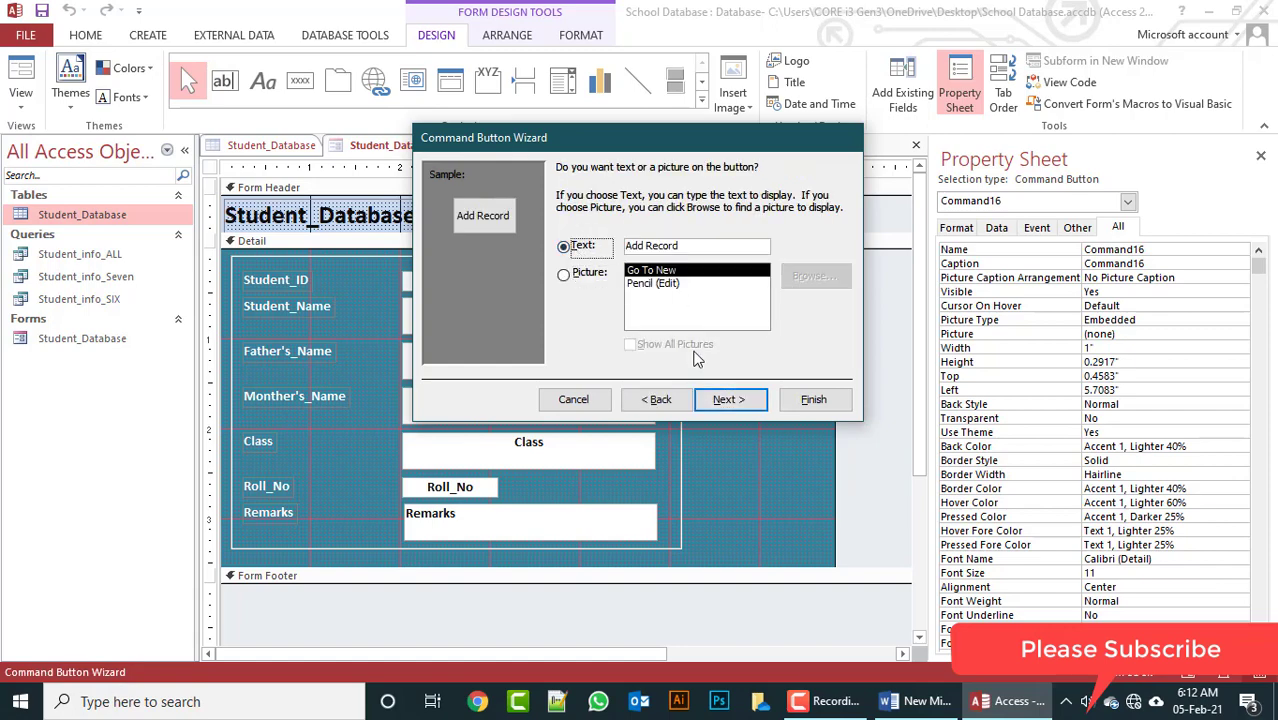
{"action": "left_click", "coordinate": [730, 400]}
{"action": "left_click", "coordinate": [812, 399]}
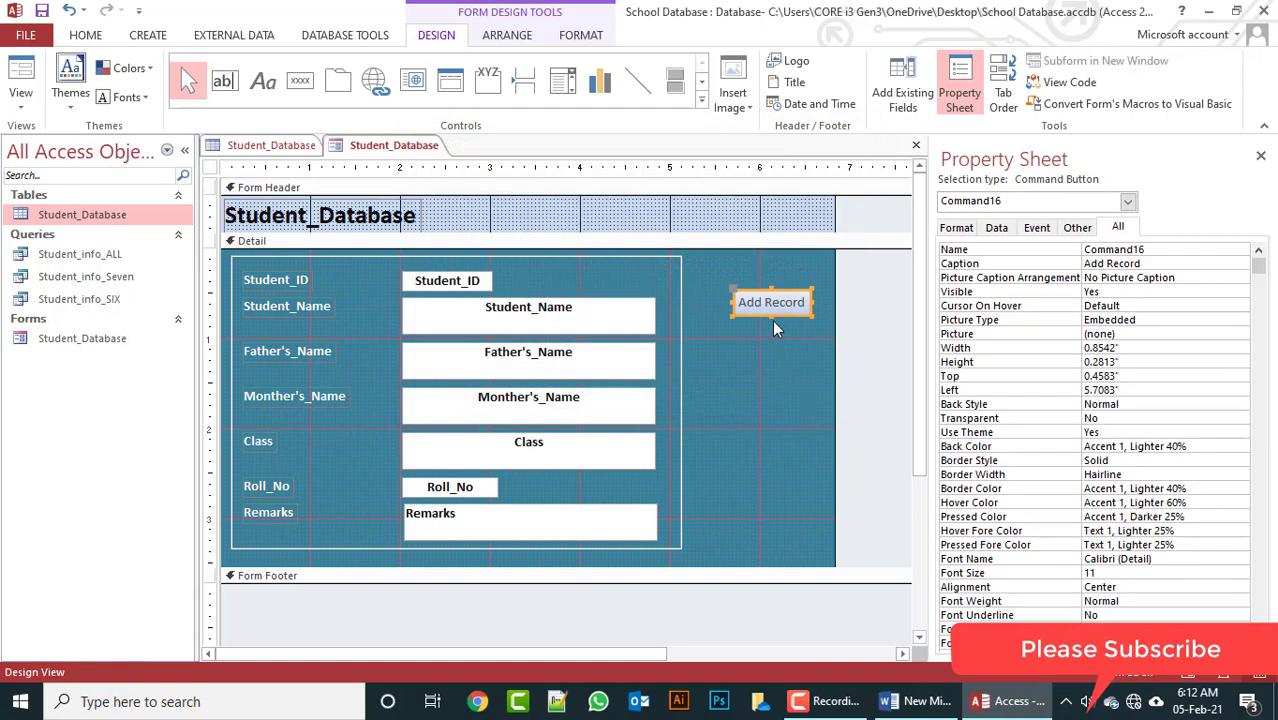
Step: Add a command button about 1 by 0.25 inches below Add Record, using the Save Record action and the text Save Record
{"action": "left_click", "coordinate": [299, 81]}
{"action": "left_click_drag", "start_coordinate": [743, 334], "coordinate": [821, 355]}
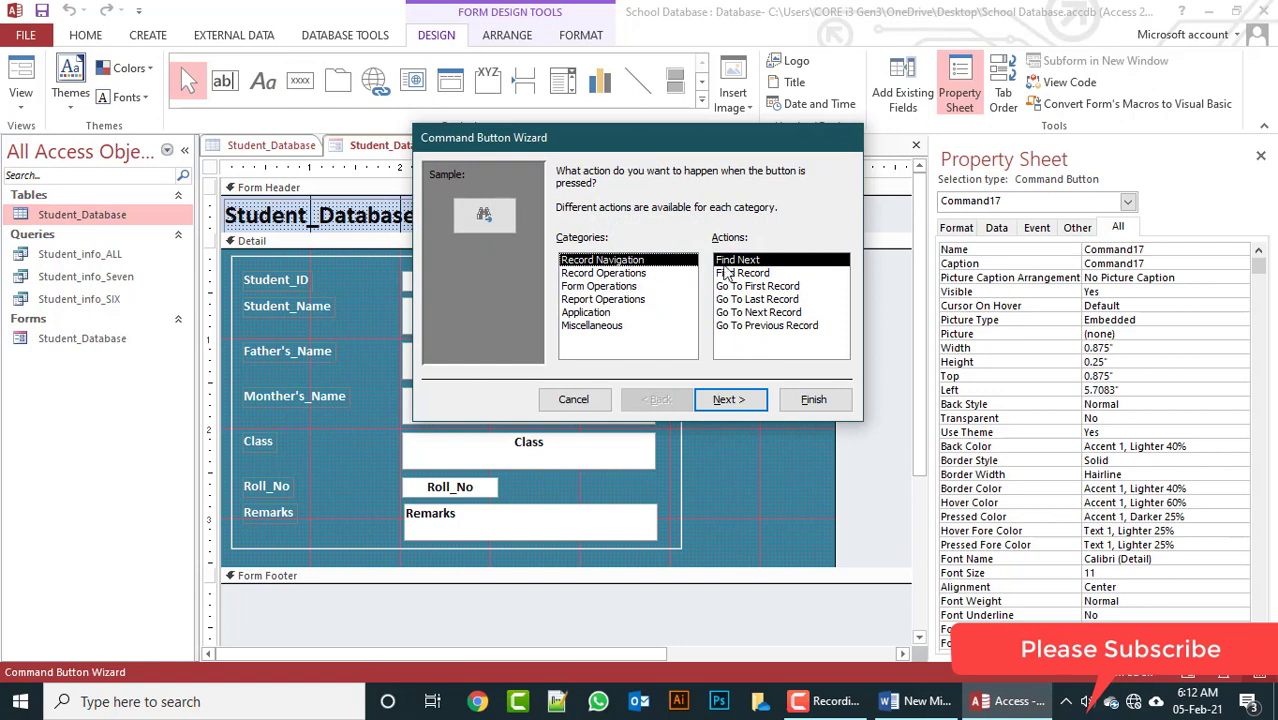
{"action": "left_click", "coordinate": [608, 274]}
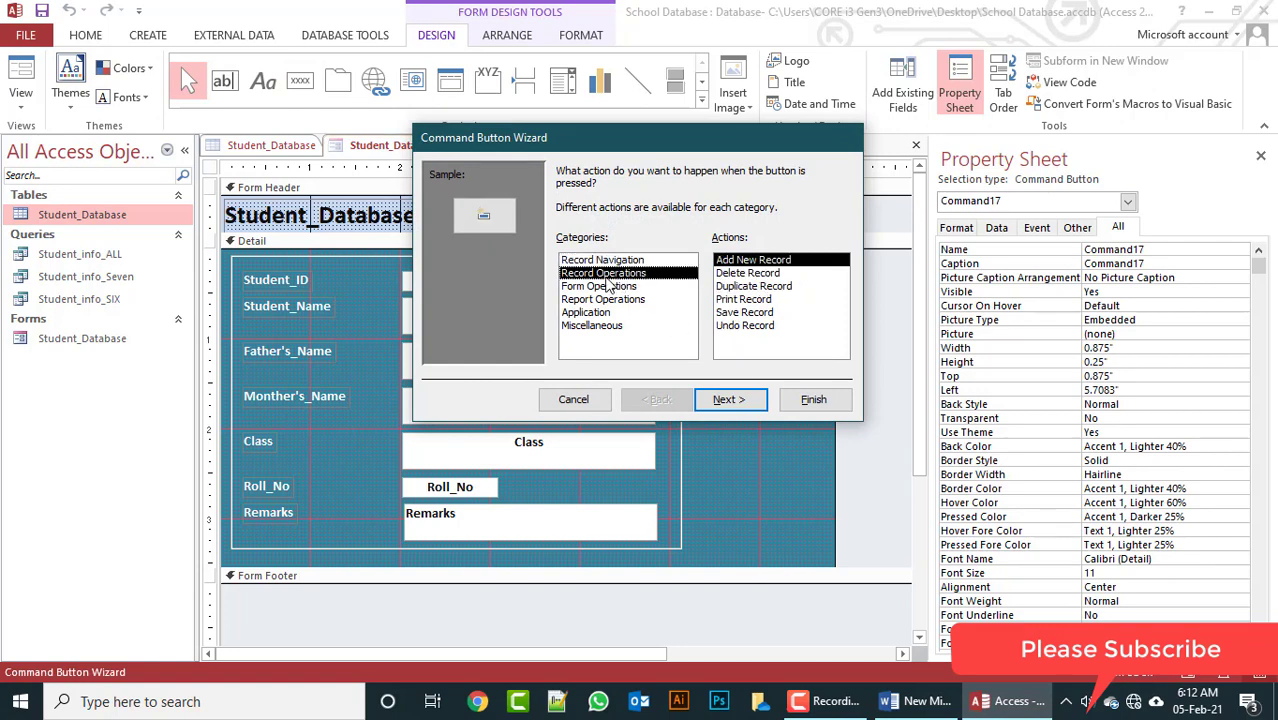
{"action": "left_click", "coordinate": [745, 312]}
{"action": "left_click", "coordinate": [752, 399]}
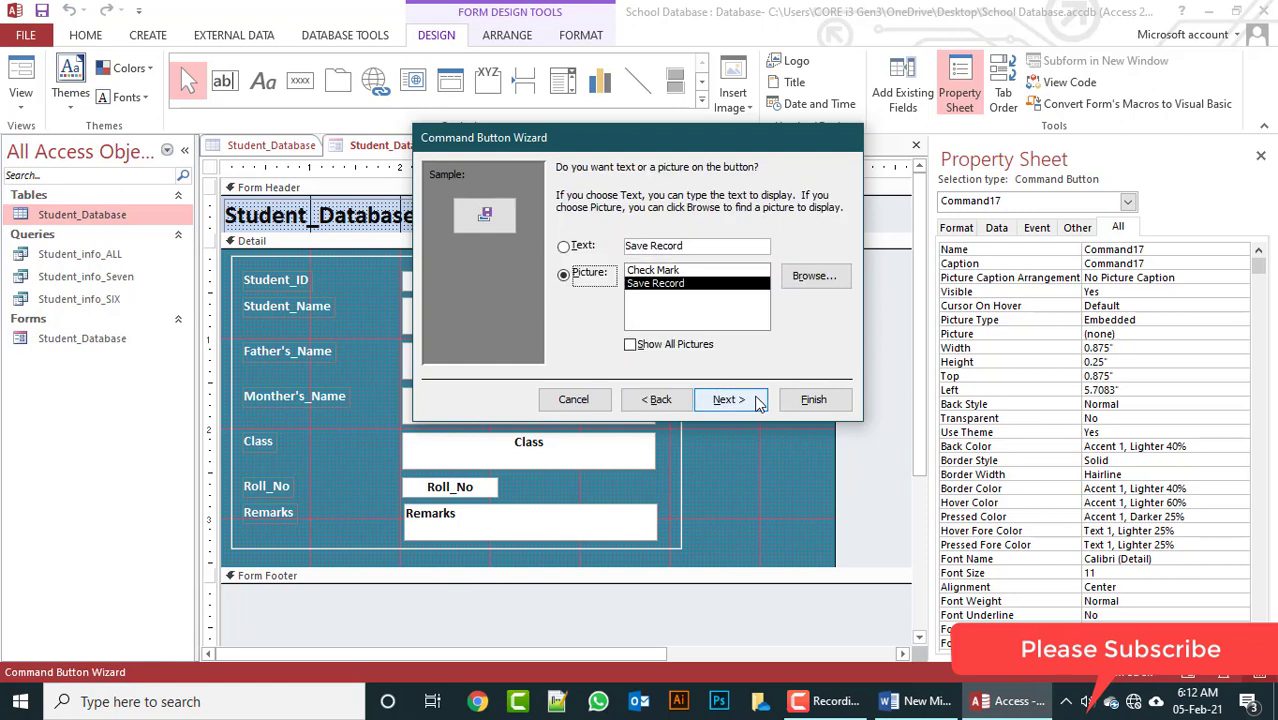
{"action": "left_click", "coordinate": [564, 246]}
{"action": "left_click", "coordinate": [728, 399]}
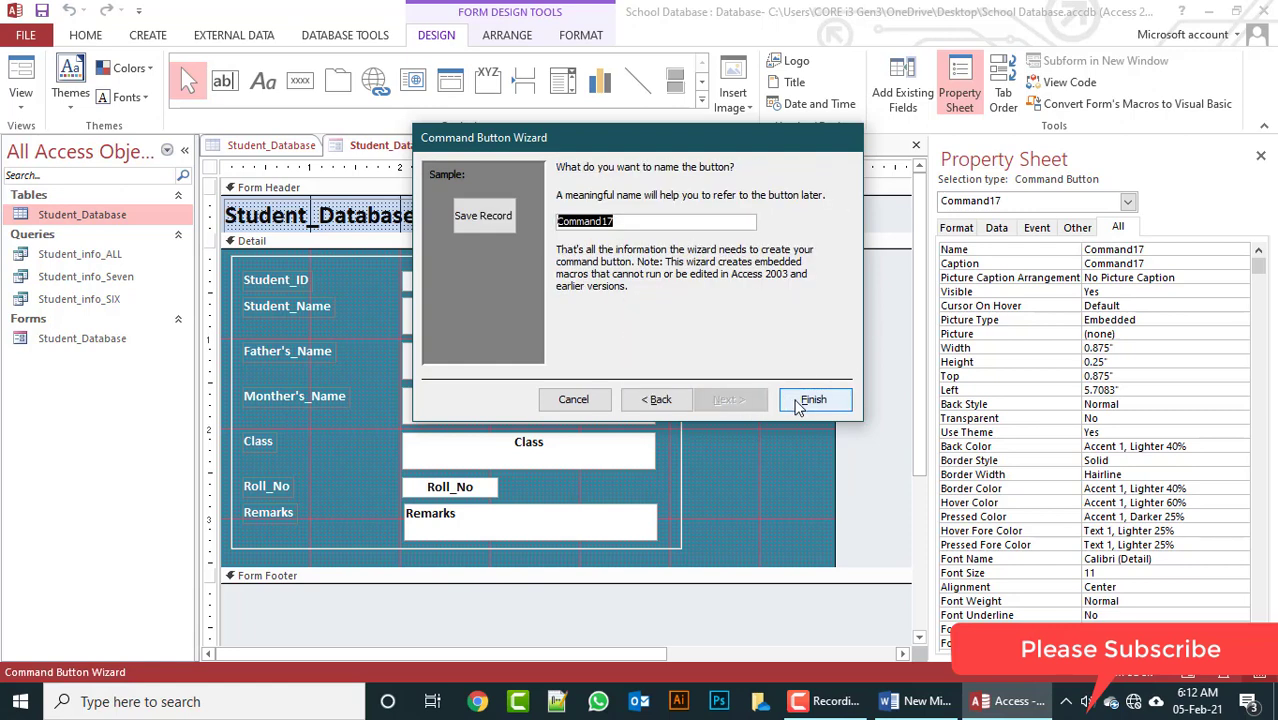
{"action": "left_click", "coordinate": [803, 400]}
Step: Draw a command button about 0.9 by 0.3 inches below the Save Record button
{"action": "left_click", "coordinate": [300, 80]}
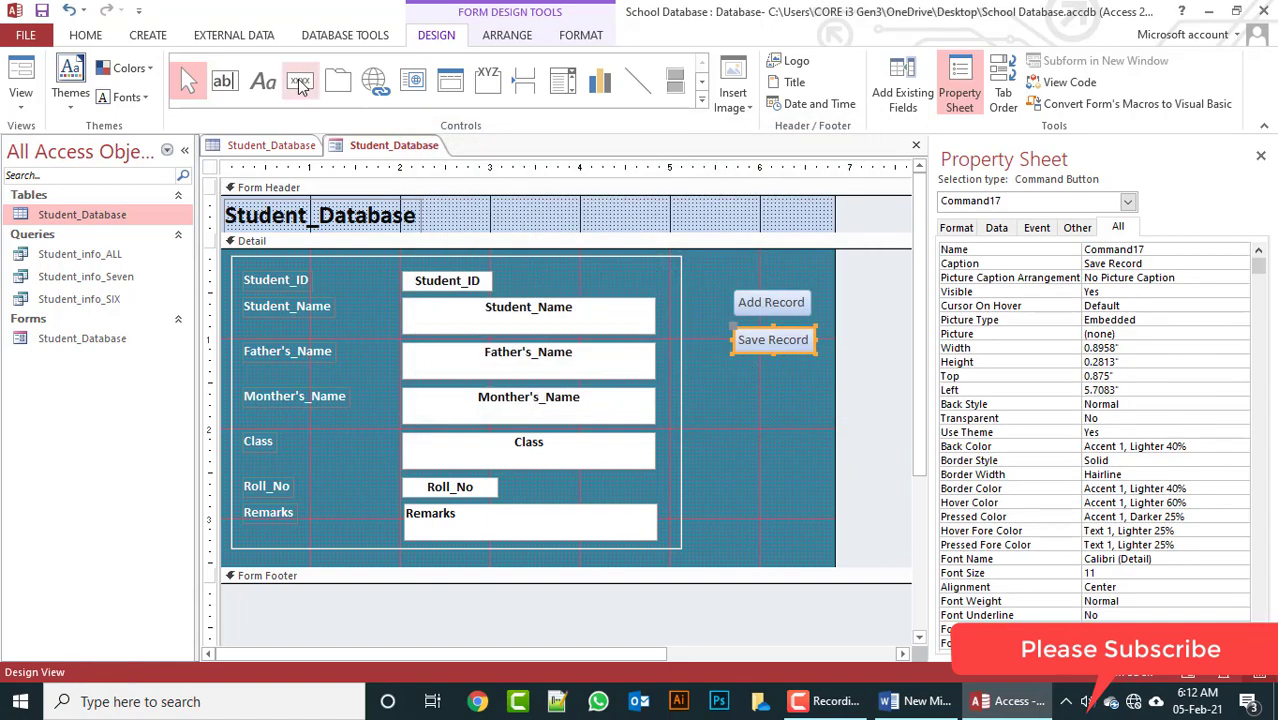
{"action": "mouse_move", "coordinate": [735, 367]}
{"action": "left_mouse_down"}
{"action": "mouse_move", "coordinate": [780, 397]}
{"action": "mouse_move", "coordinate": [817, 392]}
{"action": "left_mouse_up"}
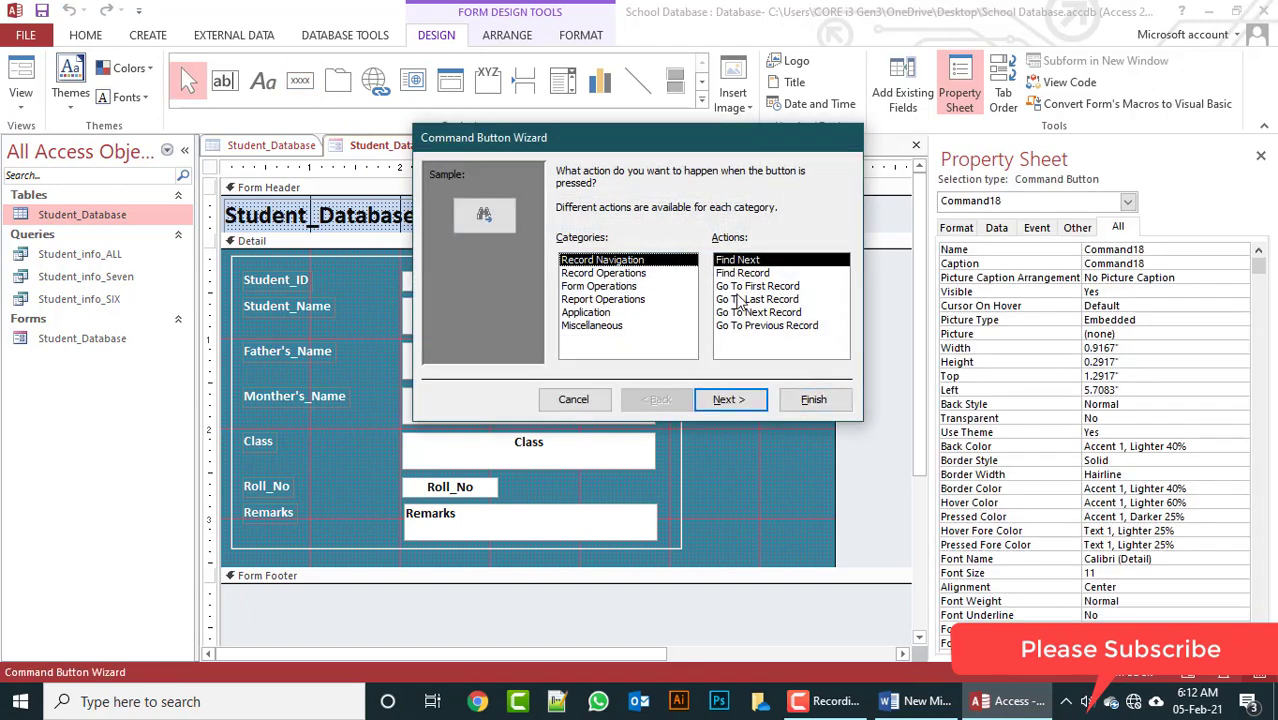
{"action": "left_click", "coordinate": [728, 399]}
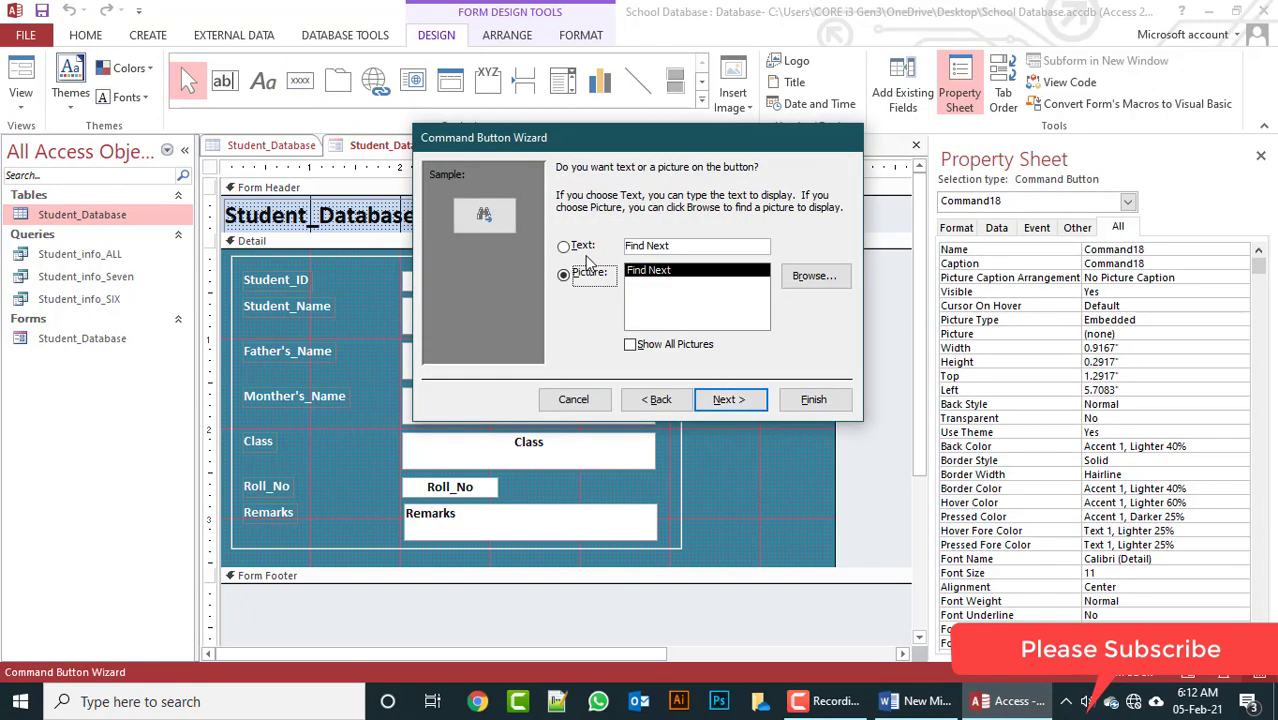
{"action": "left_click", "coordinate": [580, 249]}
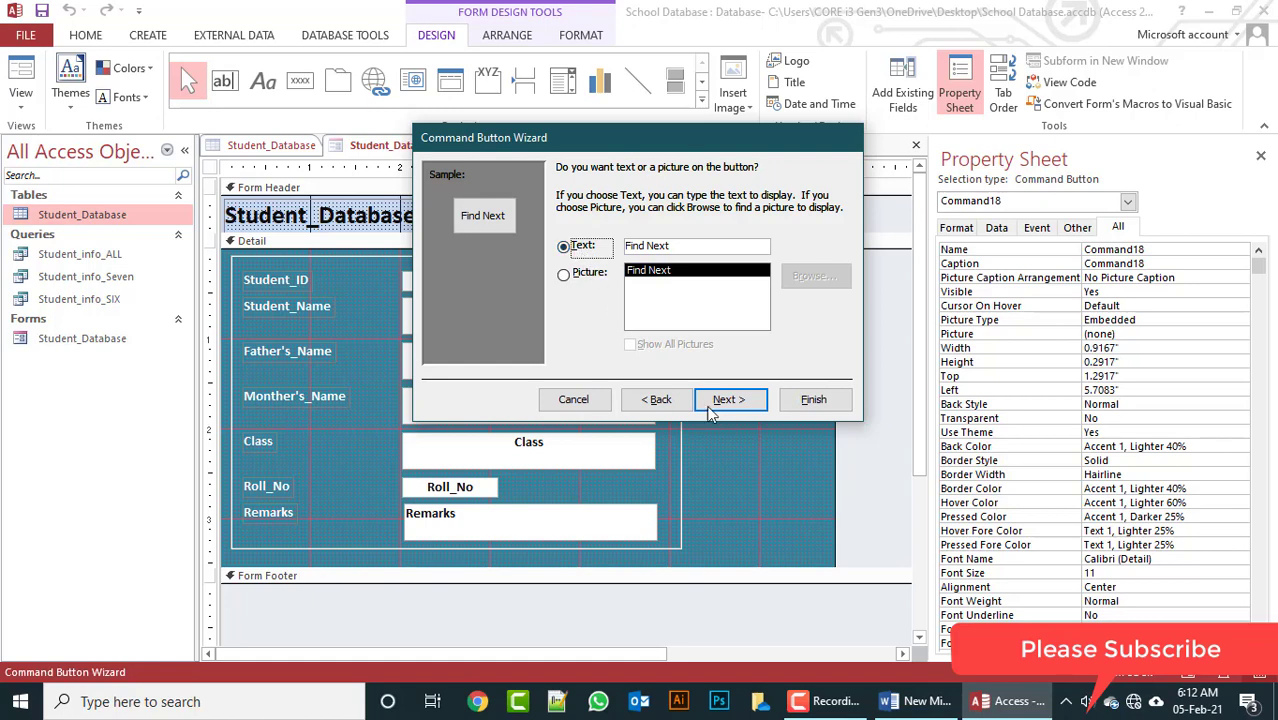
{"action": "left_click", "coordinate": [659, 399]}
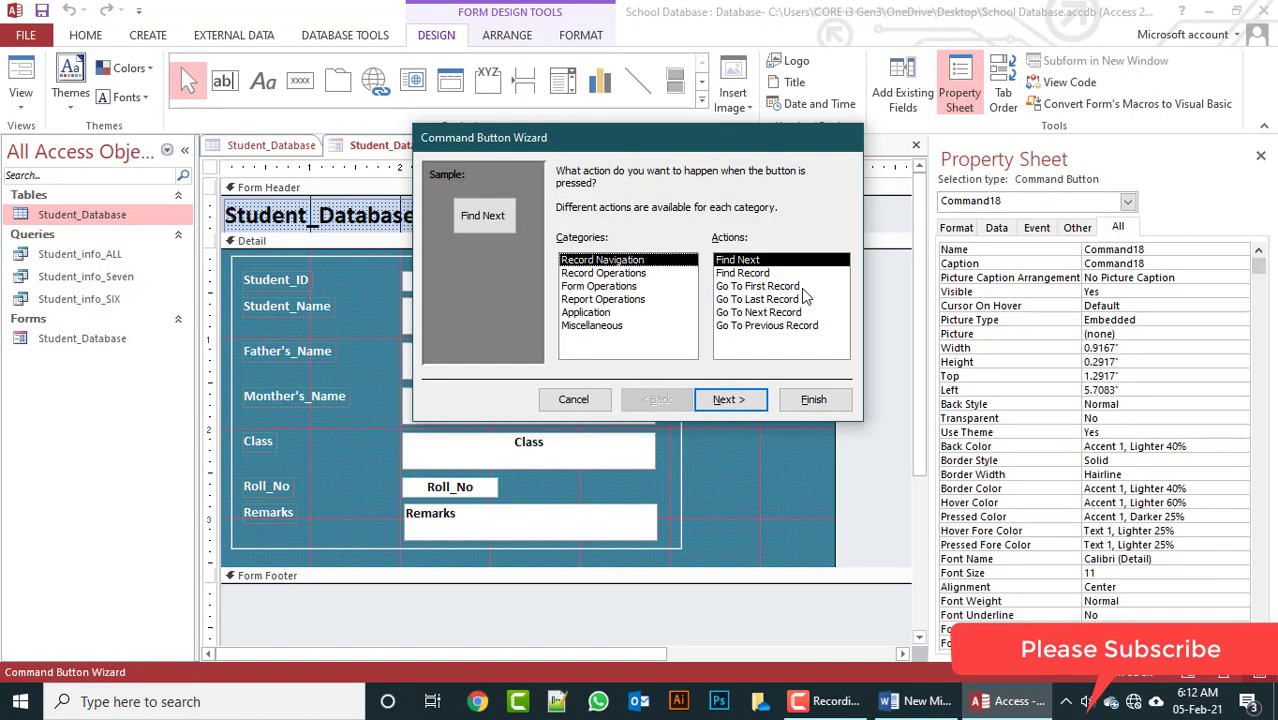
{"action": "left_click", "coordinate": [768, 286]}
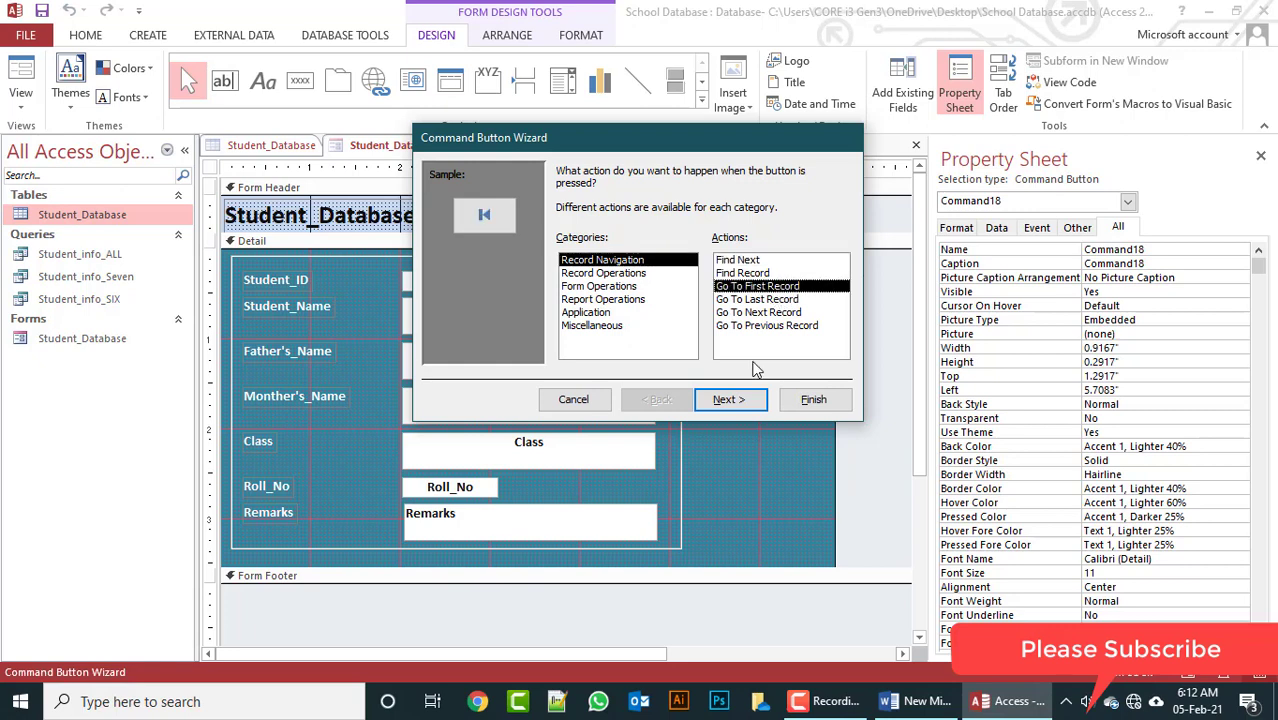
{"action": "left_click", "coordinate": [763, 300]}
Step: Assign the new button the Go To Next Record action with the text Next Record, and finish the wizard
{"action": "left_click", "coordinate": [763, 313]}
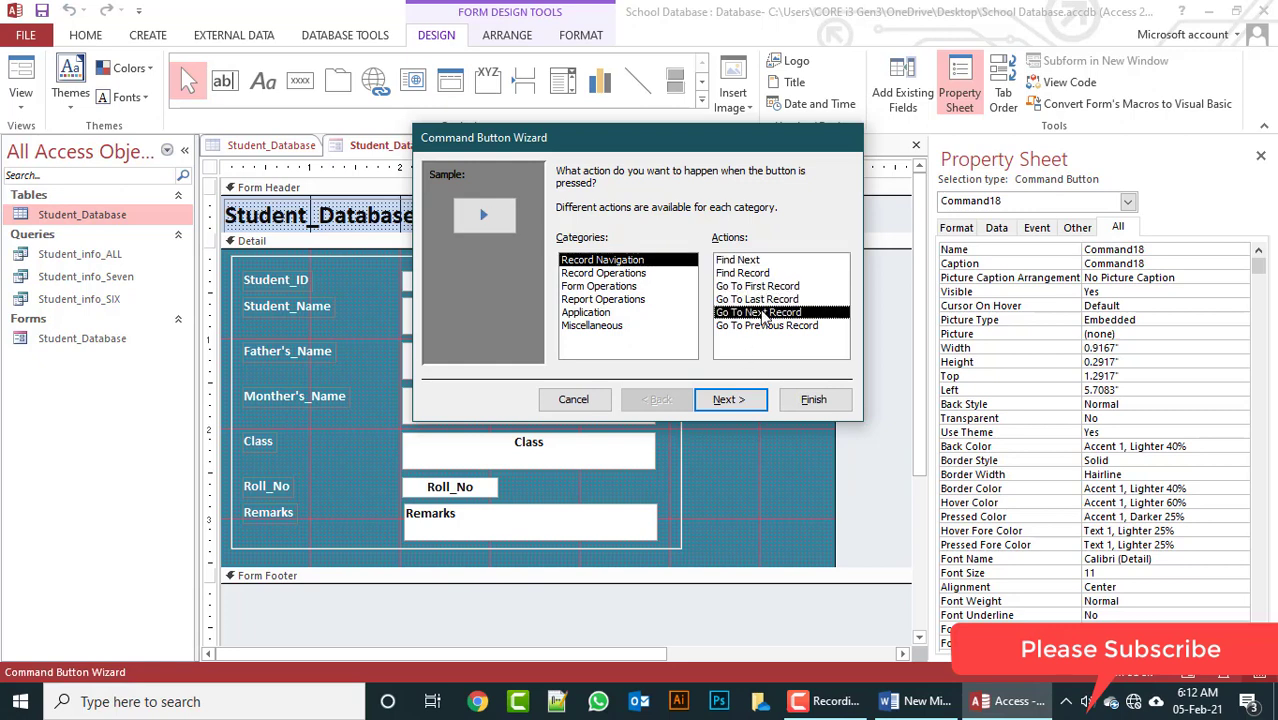
{"action": "left_click", "coordinate": [745, 399]}
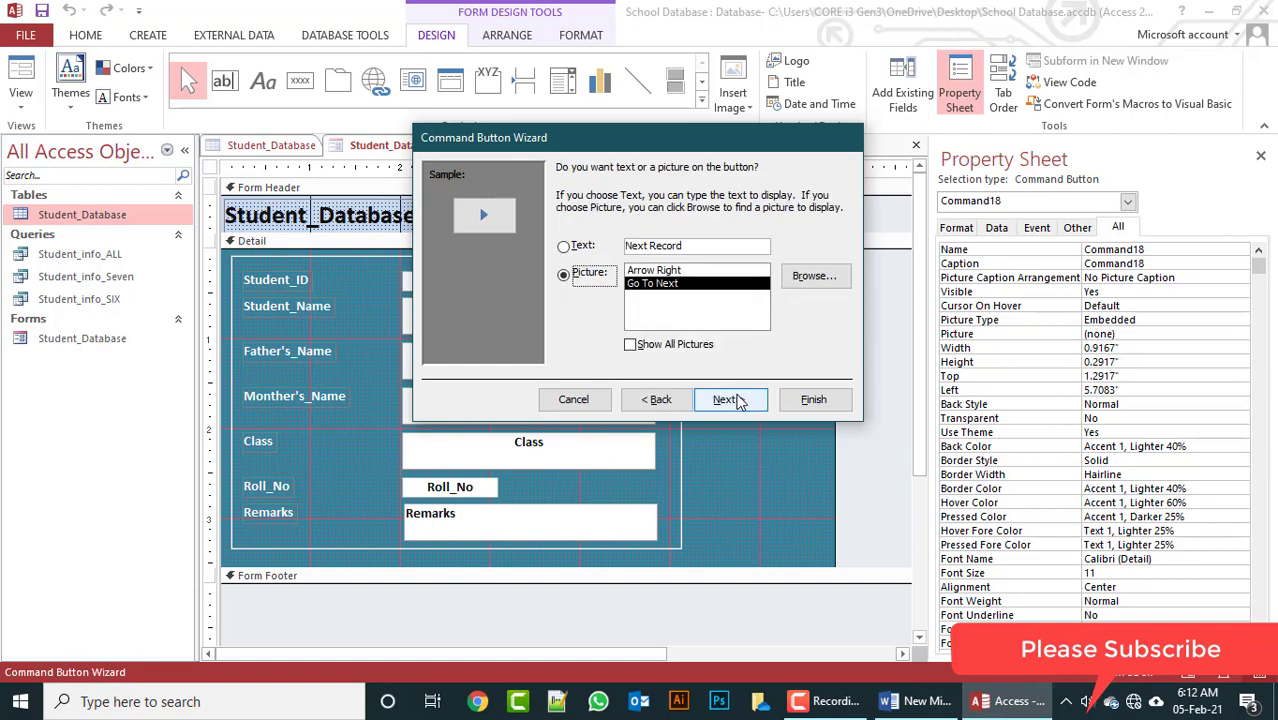
{"action": "left_click", "coordinate": [564, 247]}
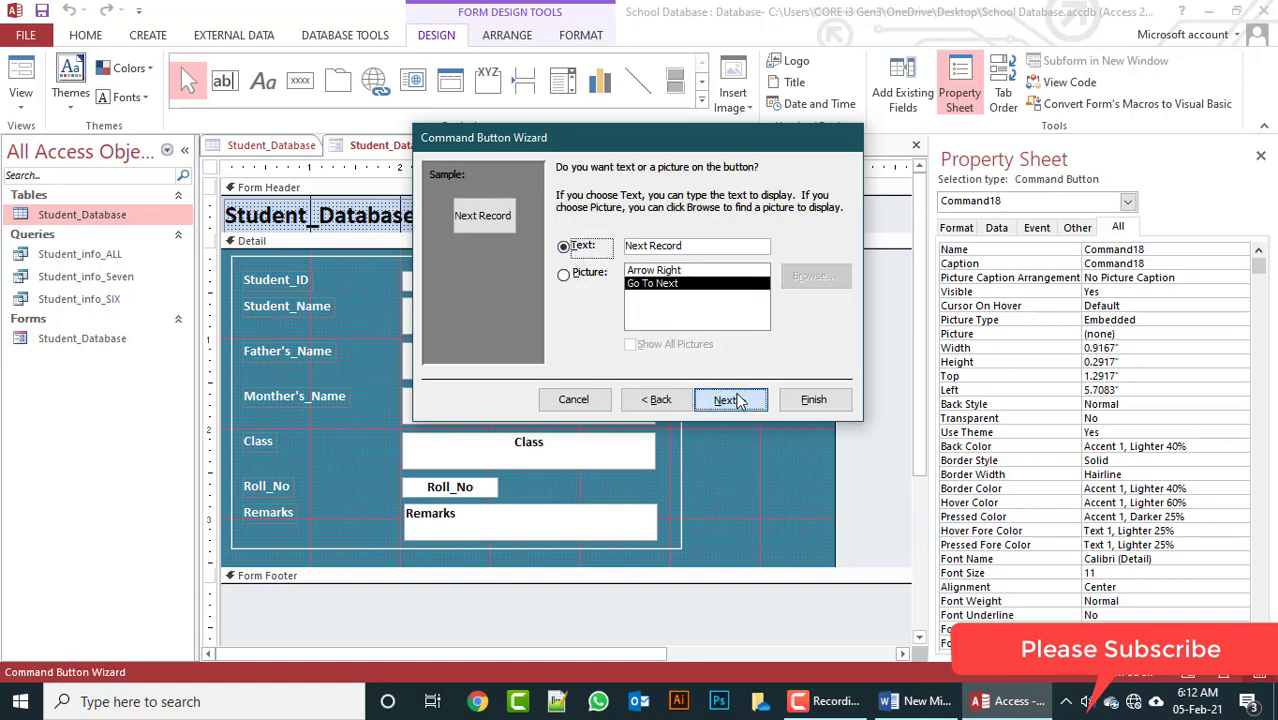
{"action": "left_click", "coordinate": [728, 399]}
{"action": "left_click", "coordinate": [812, 398]}
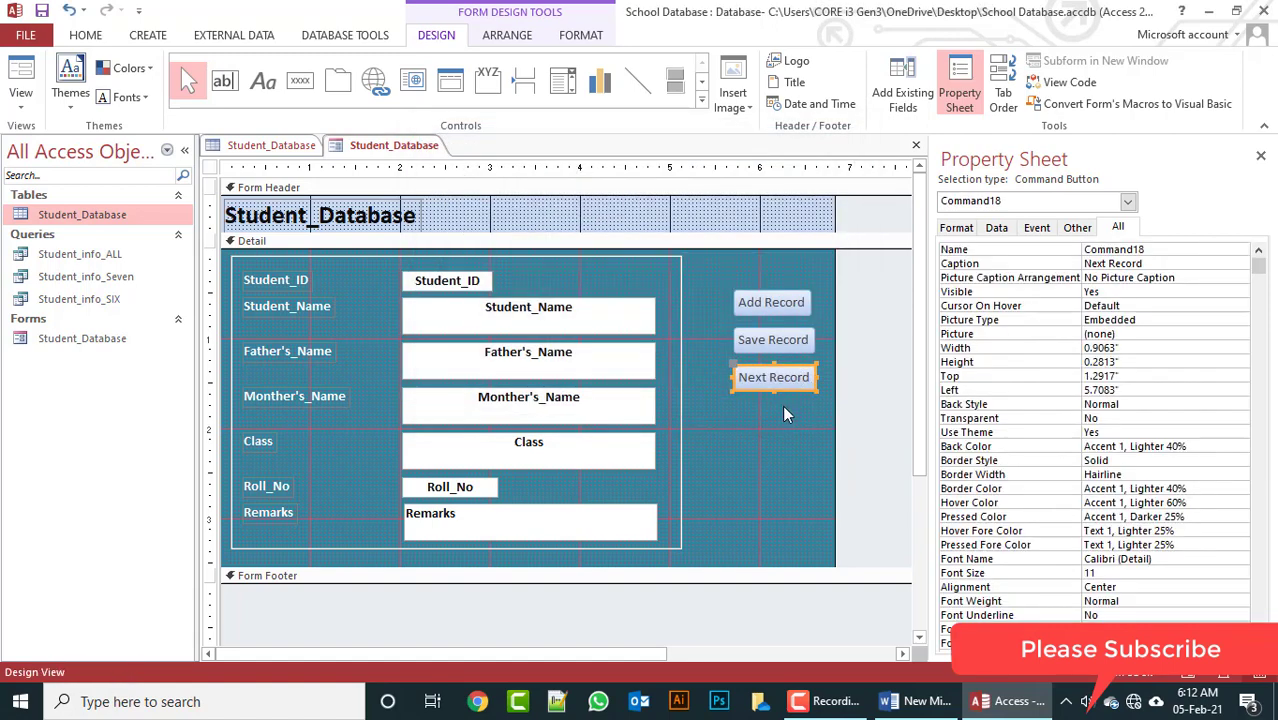
Step: Add a command button about 0.9 by 0.3 inches below Next Record, using the Go To Previous Record action and the text Previous Record
{"action": "left_click", "coordinate": [300, 80]}
{"action": "left_click_drag", "start_coordinate": [738, 400], "coordinate": [815, 425]}
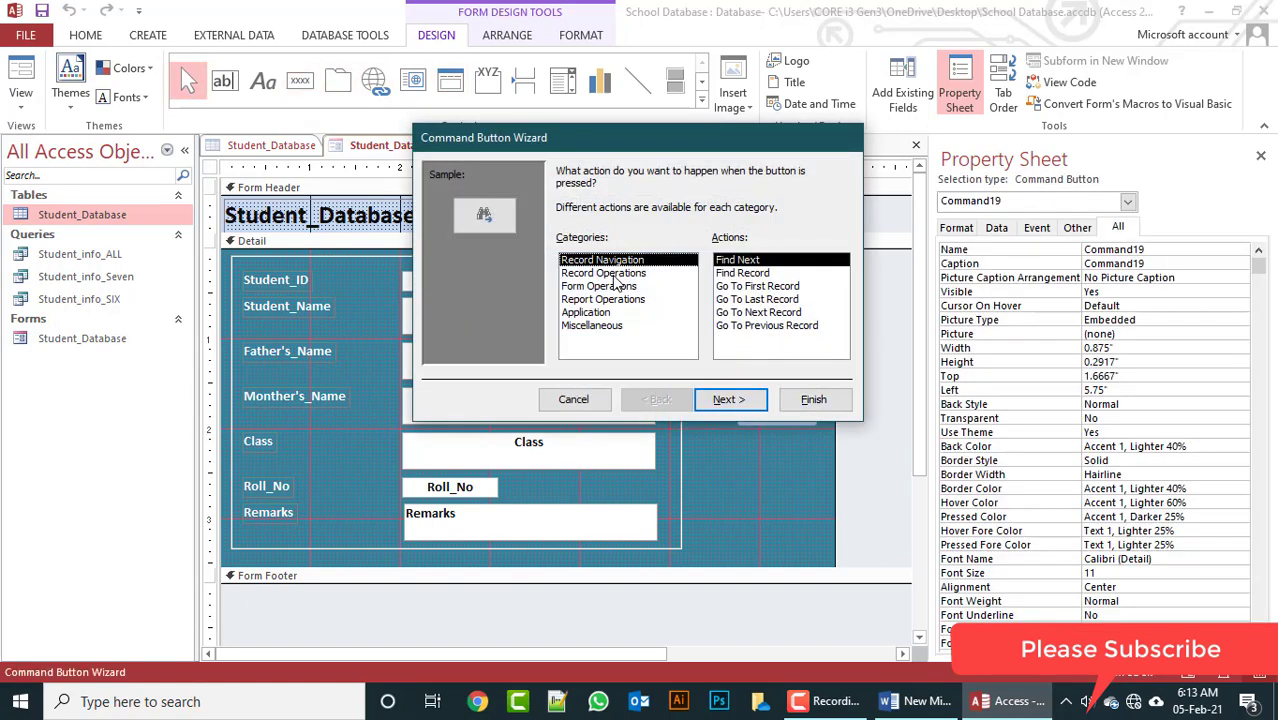
{"action": "left_click", "coordinate": [783, 312]}
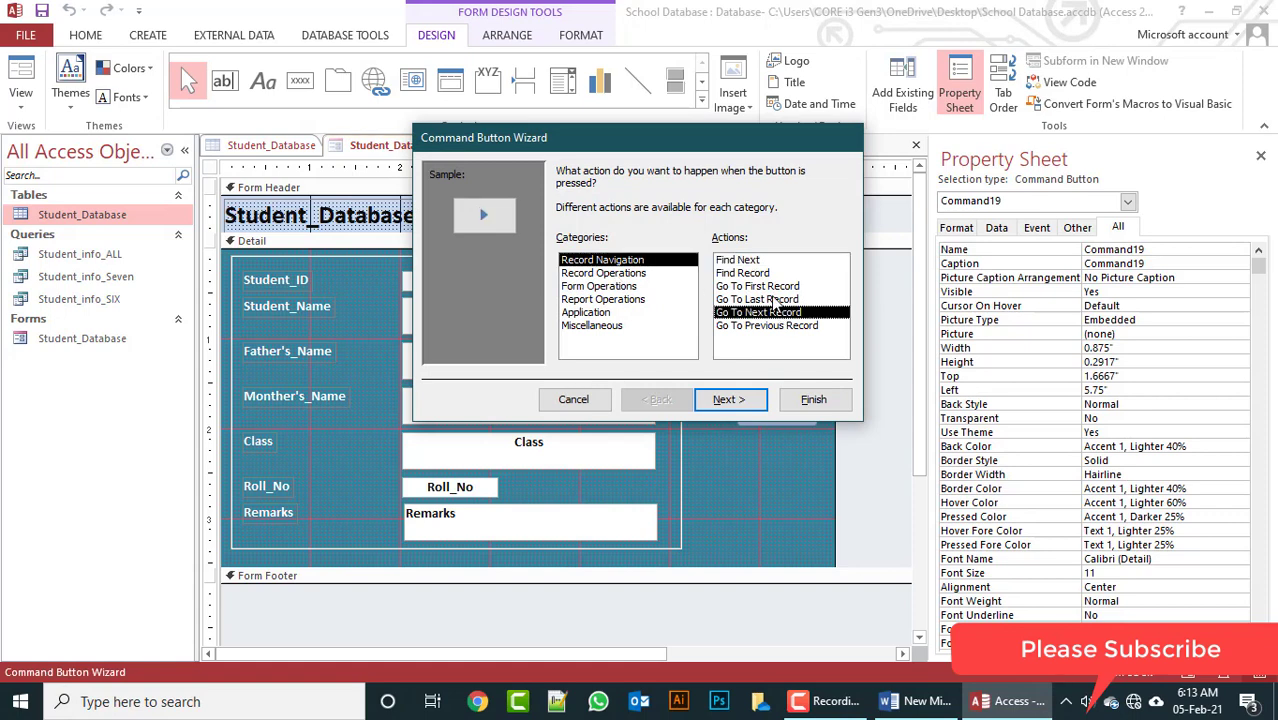
{"action": "left_click", "coordinate": [772, 326]}
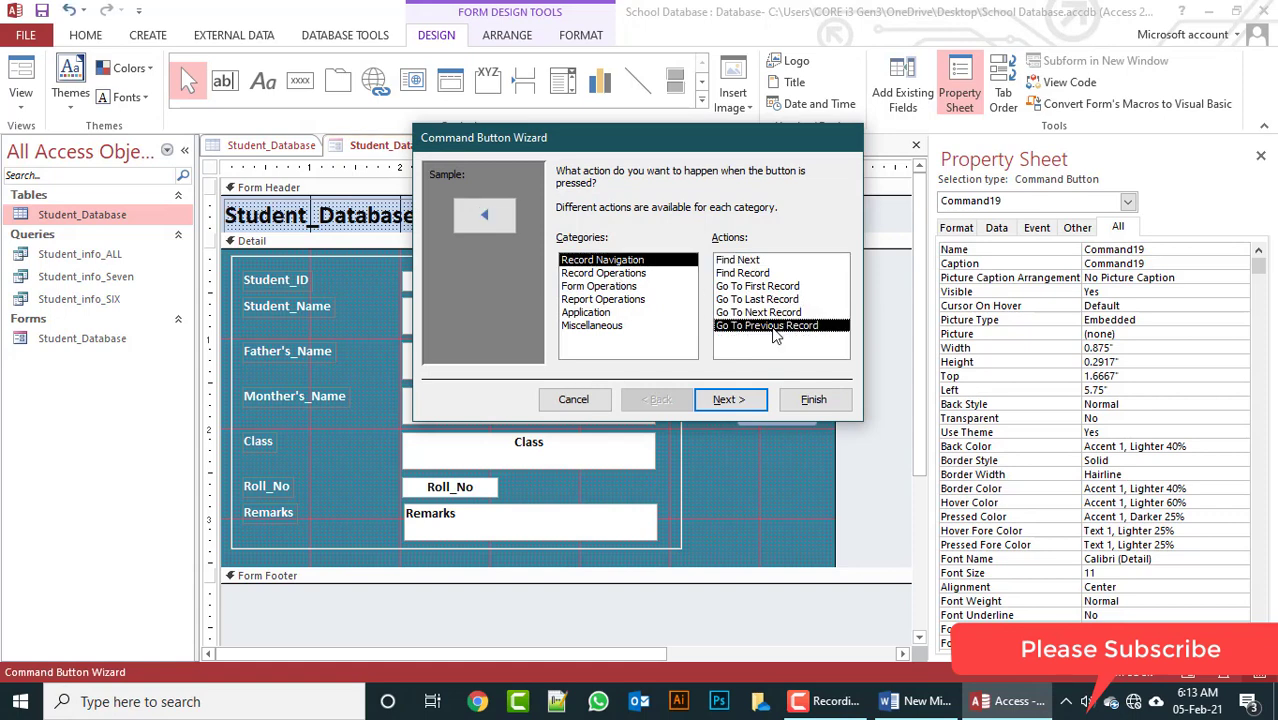
{"action": "left_click", "coordinate": [727, 399]}
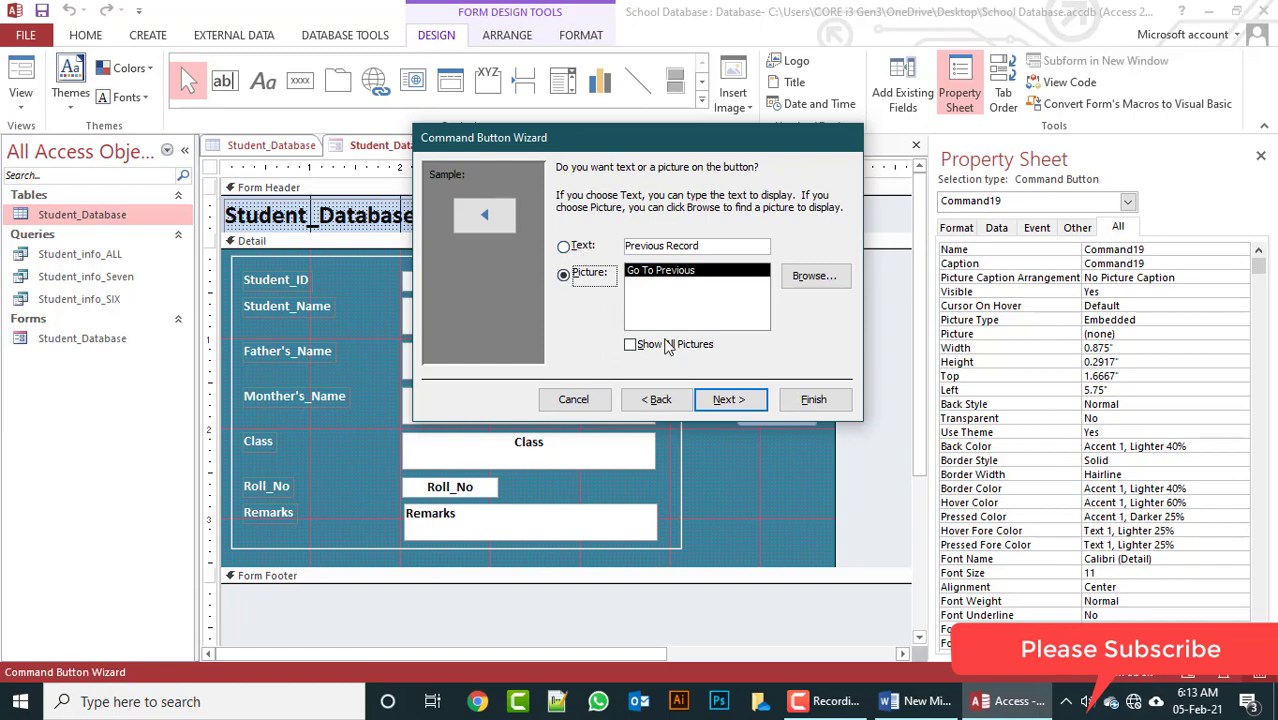
{"action": "left_click", "coordinate": [580, 246]}
{"action": "left_click", "coordinate": [740, 399]}
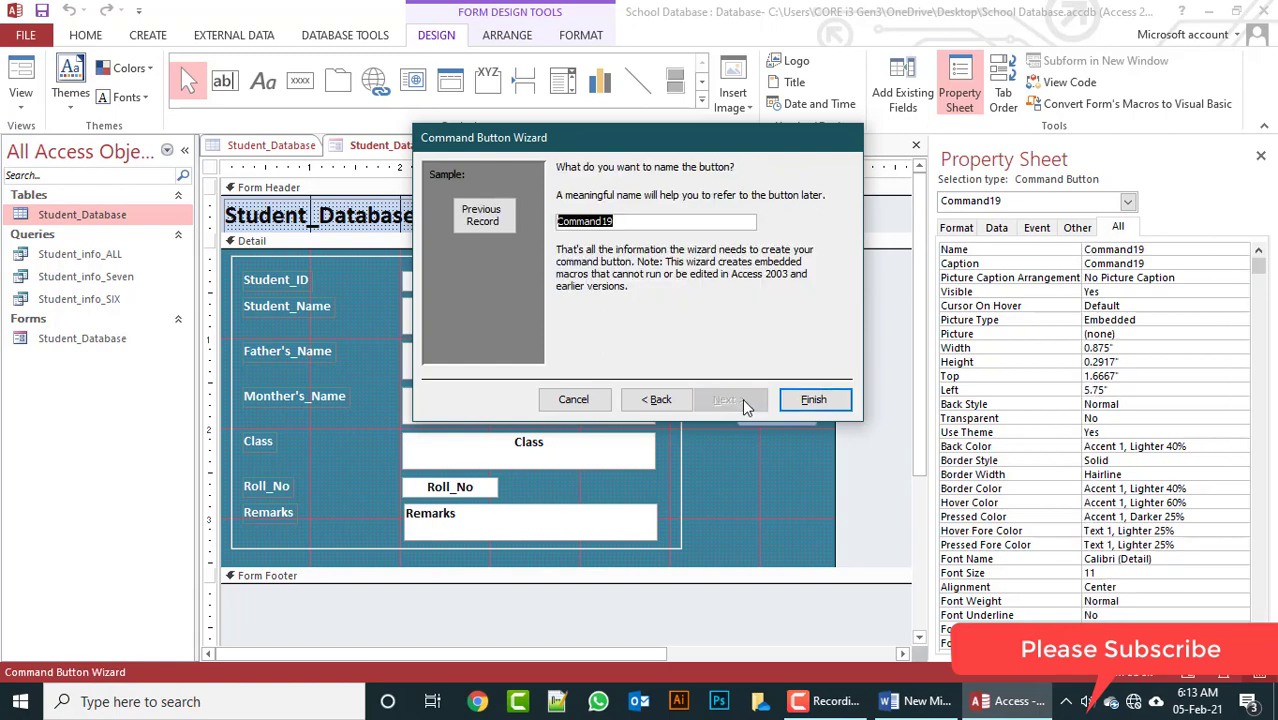
{"action": "left_click", "coordinate": [805, 400]}
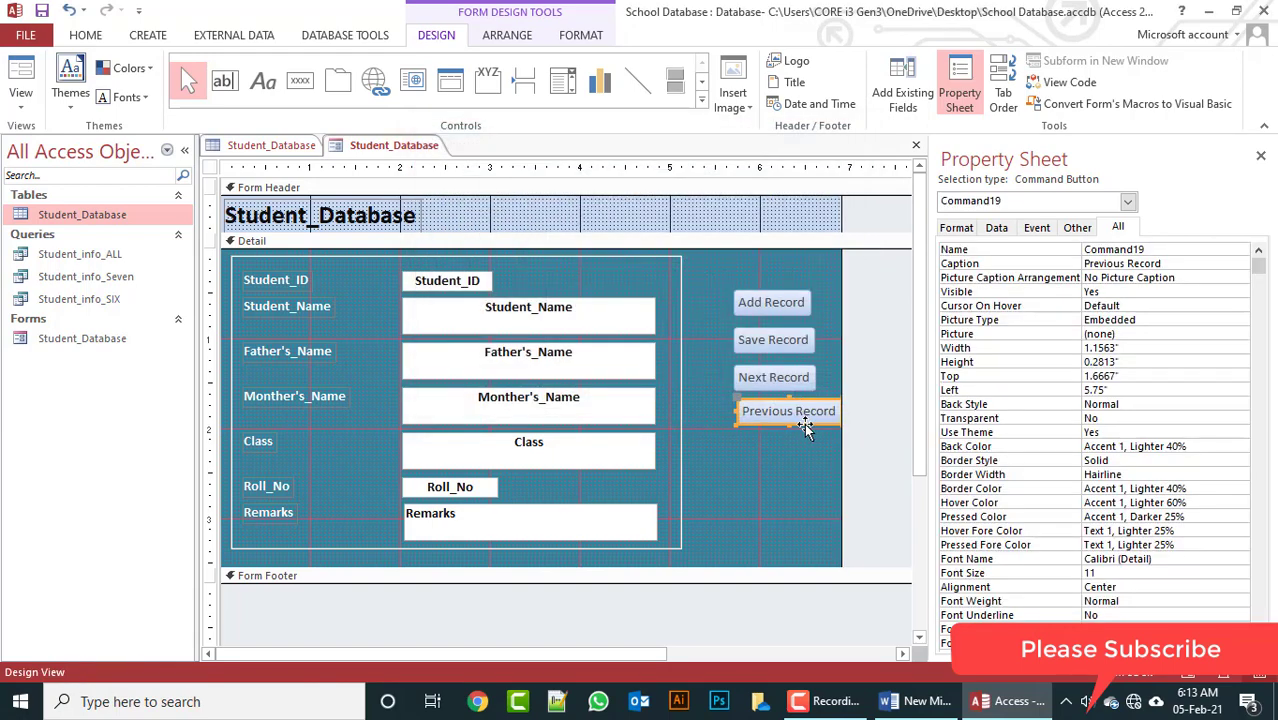
Step: Move the Previous Record button in line with the buttons above it and widen the form slightly beyond it
{"action": "left_click_drag", "start_coordinate": [804, 427], "coordinate": [765, 427]}
{"action": "left_click", "coordinate": [769, 421]}
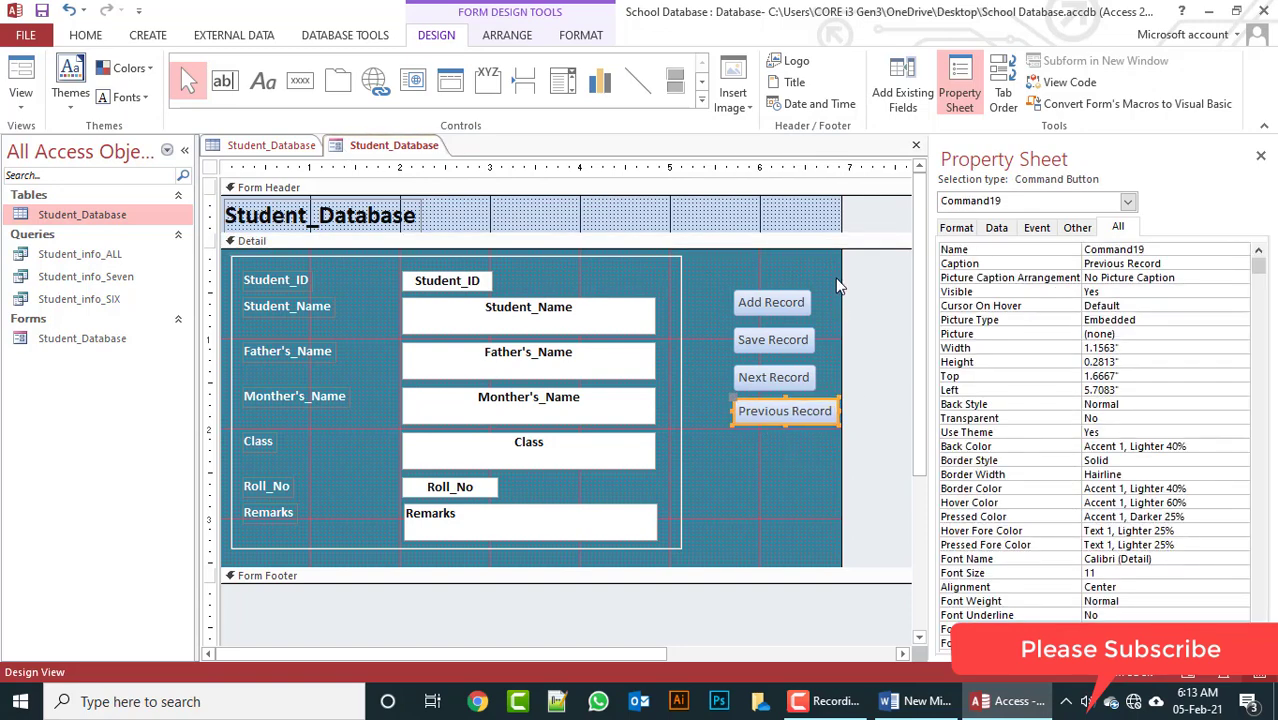
{"action": "left_click_drag", "start_coordinate": [838, 277], "coordinate": [853, 277]}
Step: Add a command button about 1 by 0.3 inches below Previous Record, using the Delete Record action and the text Delete Record
{"action": "left_click", "coordinate": [300, 80]}
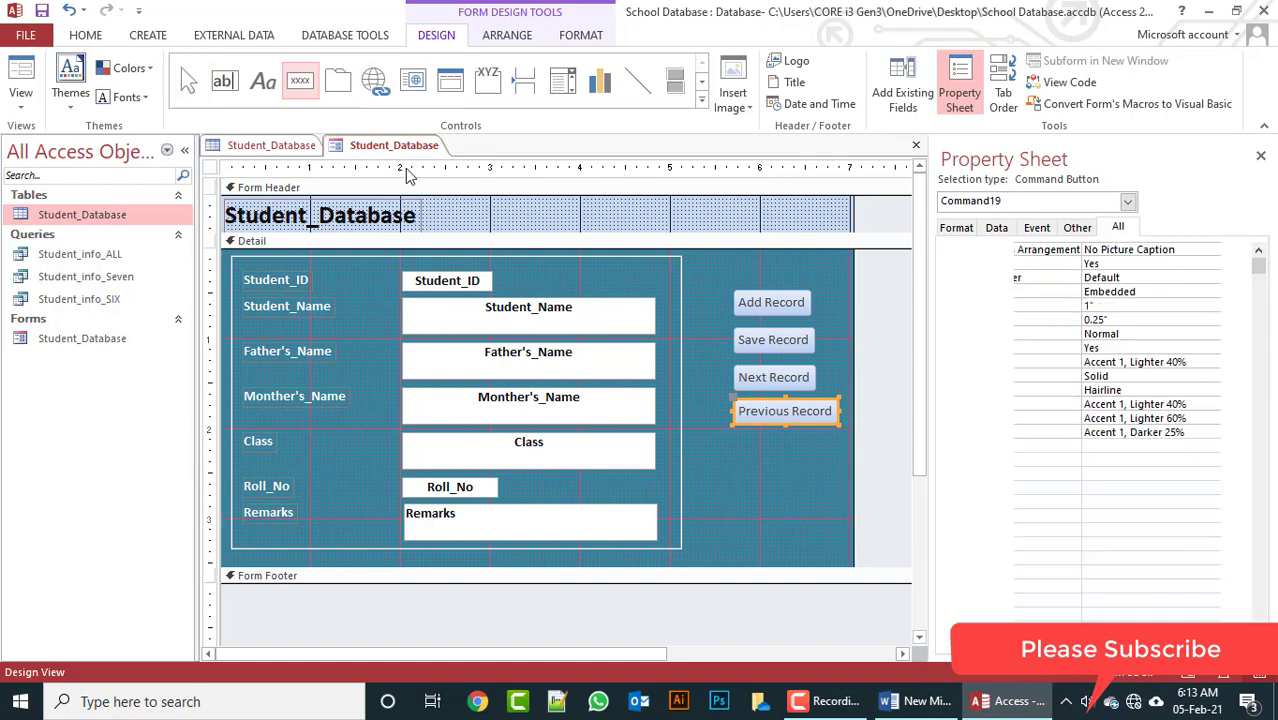
{"action": "left_click_drag", "start_coordinate": [742, 436], "coordinate": [834, 464]}
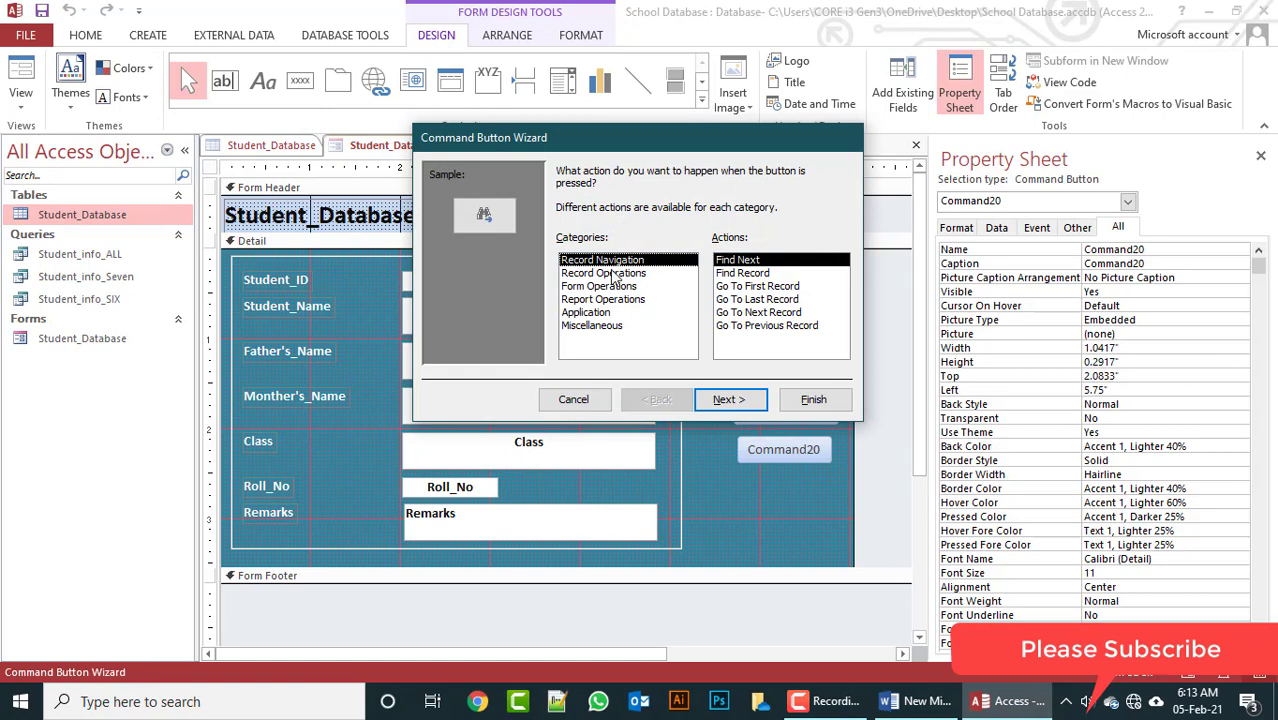
{"action": "left_click", "coordinate": [612, 273]}
{"action": "left_click", "coordinate": [750, 274]}
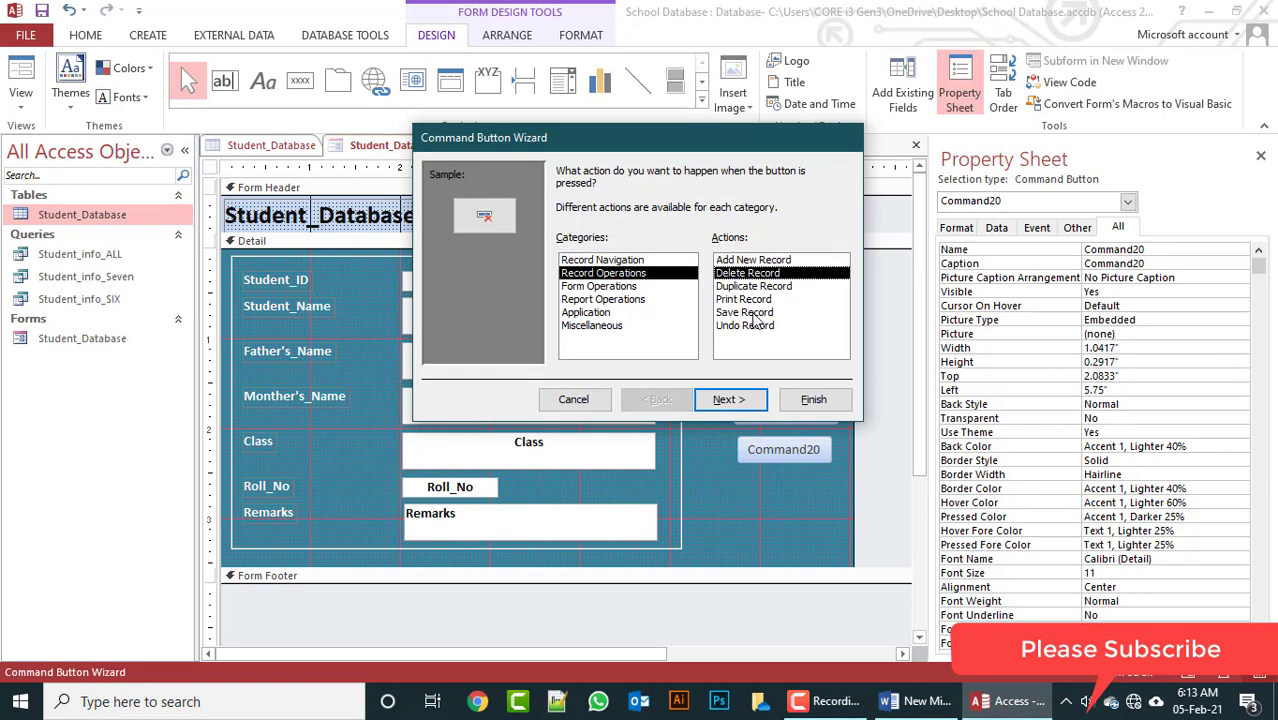
{"action": "left_click", "coordinate": [745, 401]}
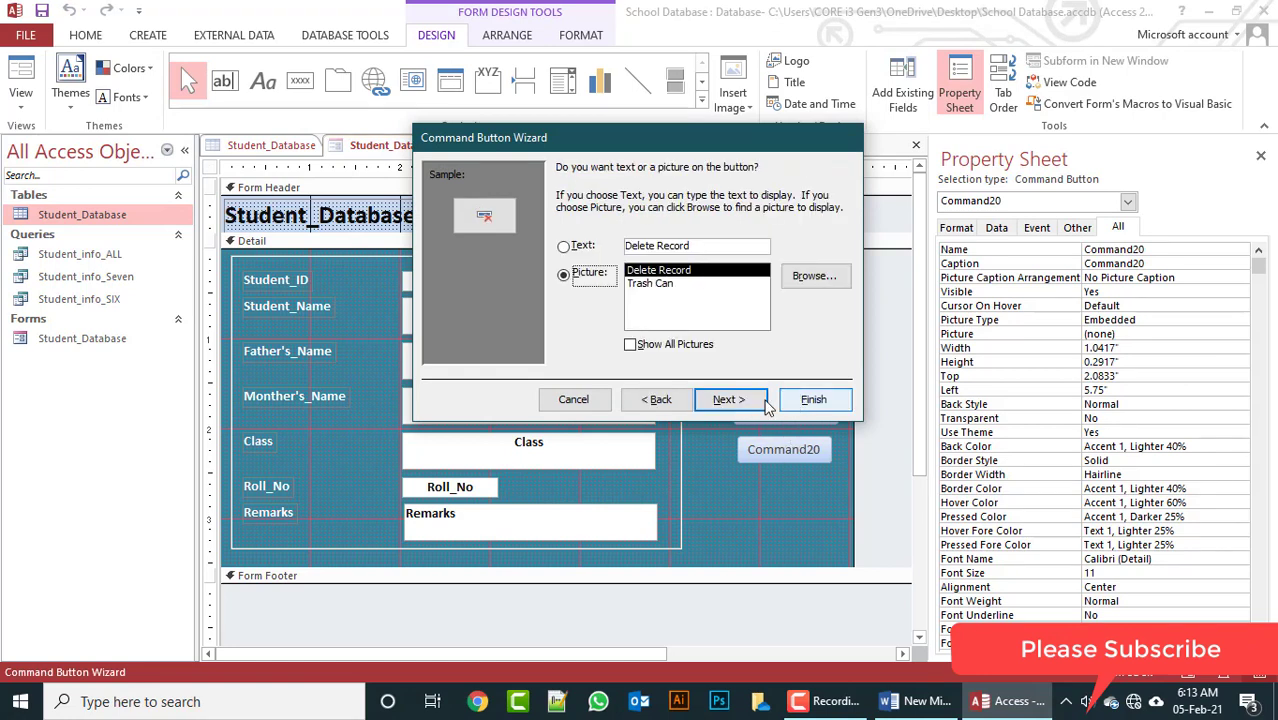
{"action": "left_click", "coordinate": [585, 248]}
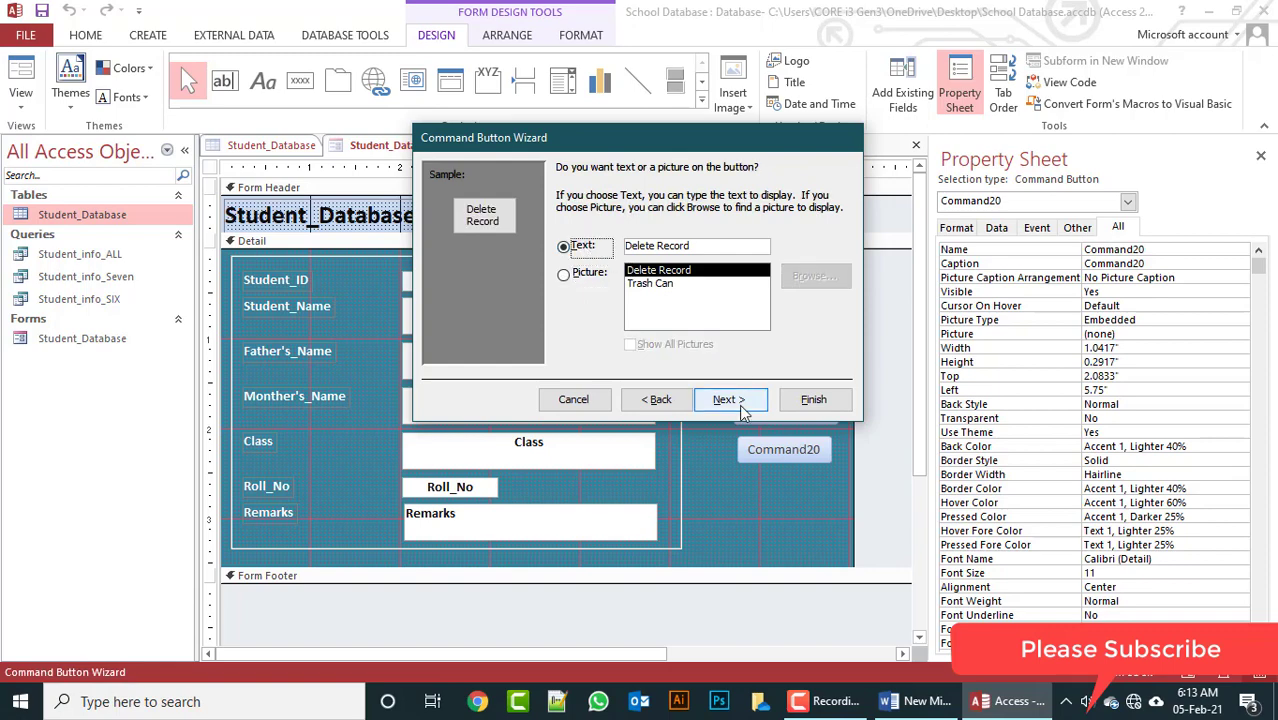
{"action": "left_click", "coordinate": [729, 399]}
{"action": "left_click", "coordinate": [812, 400]}
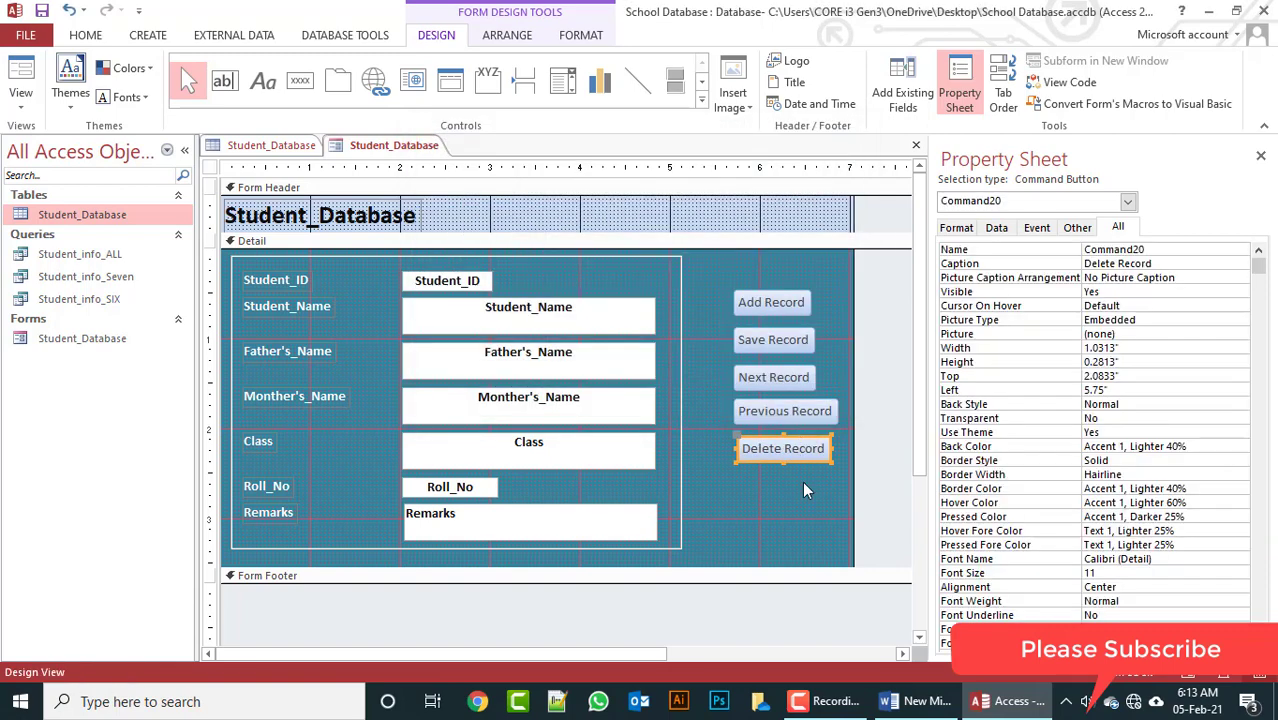
Step: Make the text of all five command buttons bold and apply a solid blue quick style to them
{"action": "left_click", "coordinate": [803, 484]}
{"action": "left_click_drag", "start_coordinate": [728, 288], "coordinate": [810, 504]}
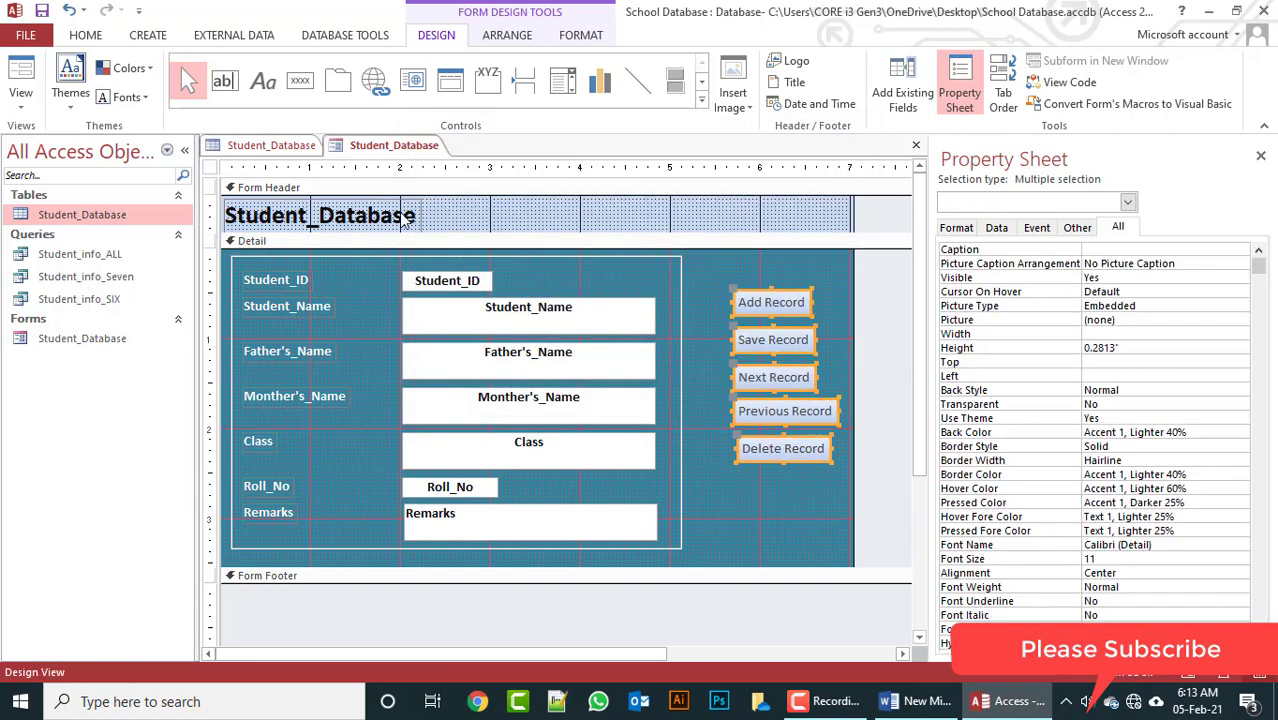
{"action": "left_click", "coordinate": [86, 36]}
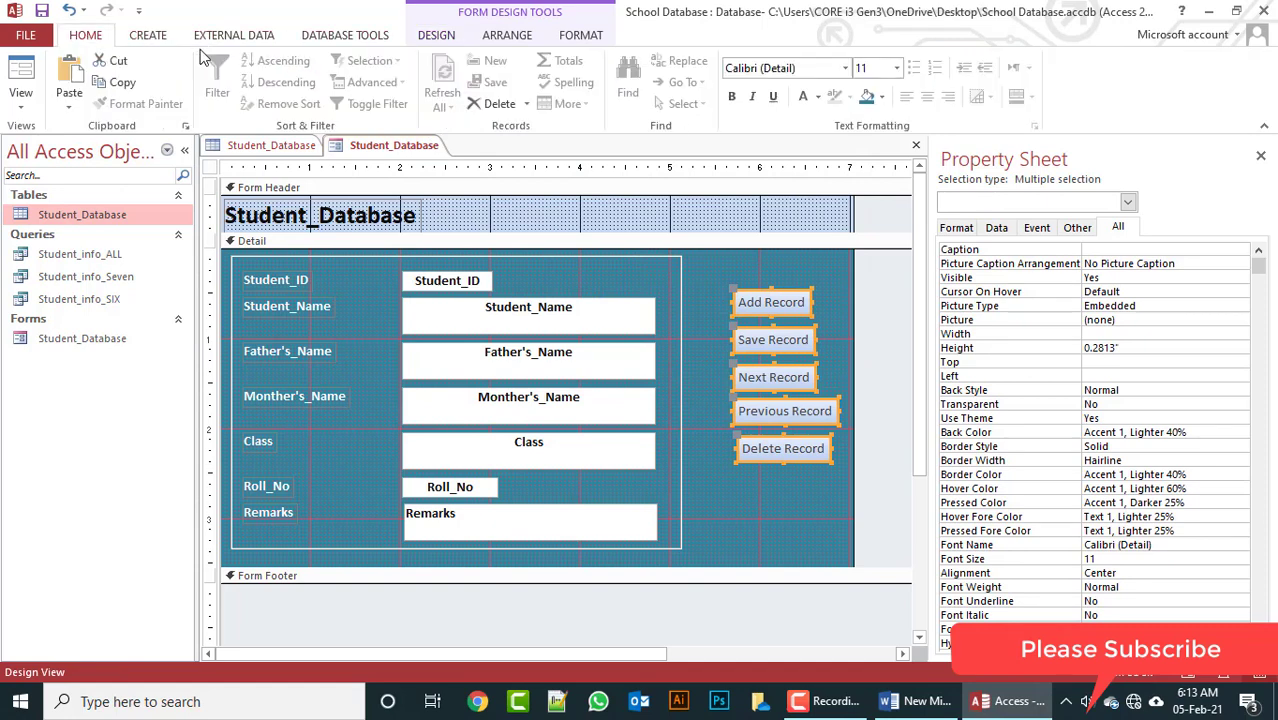
{"action": "left_click", "coordinate": [733, 96]}
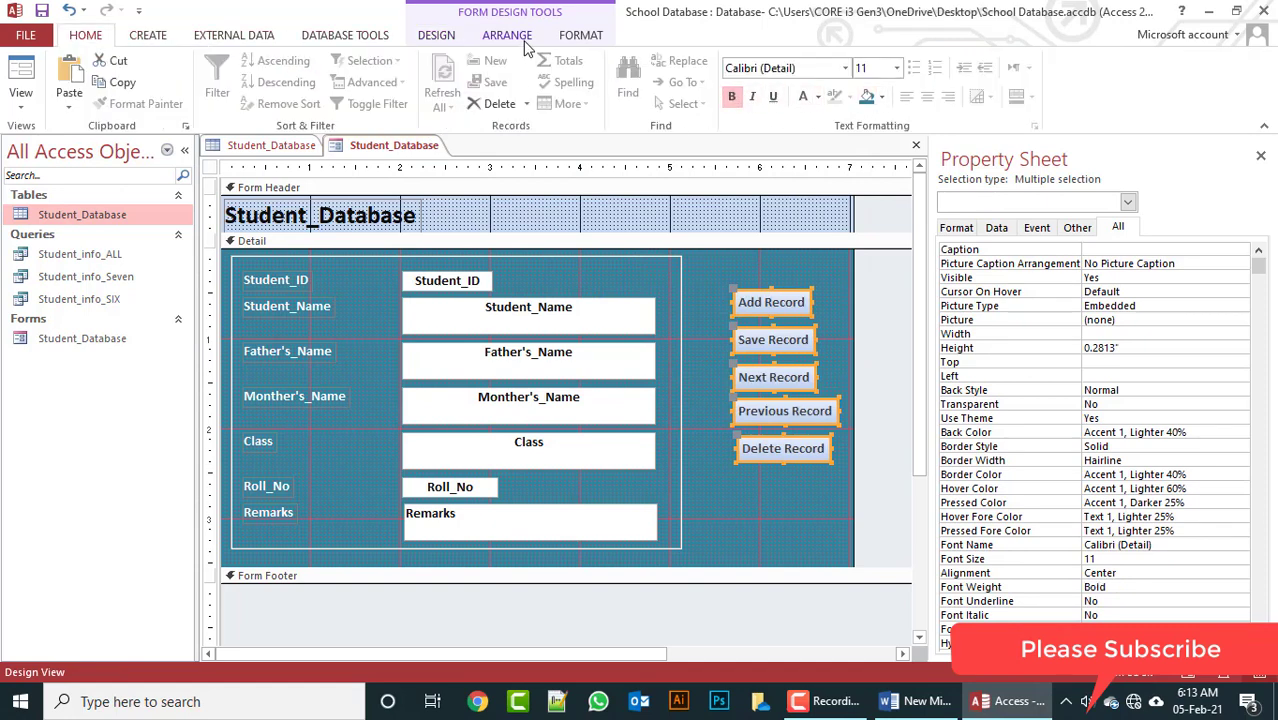
{"action": "left_click", "coordinate": [574, 38]}
{"action": "left_click", "coordinate": [615, 100]}
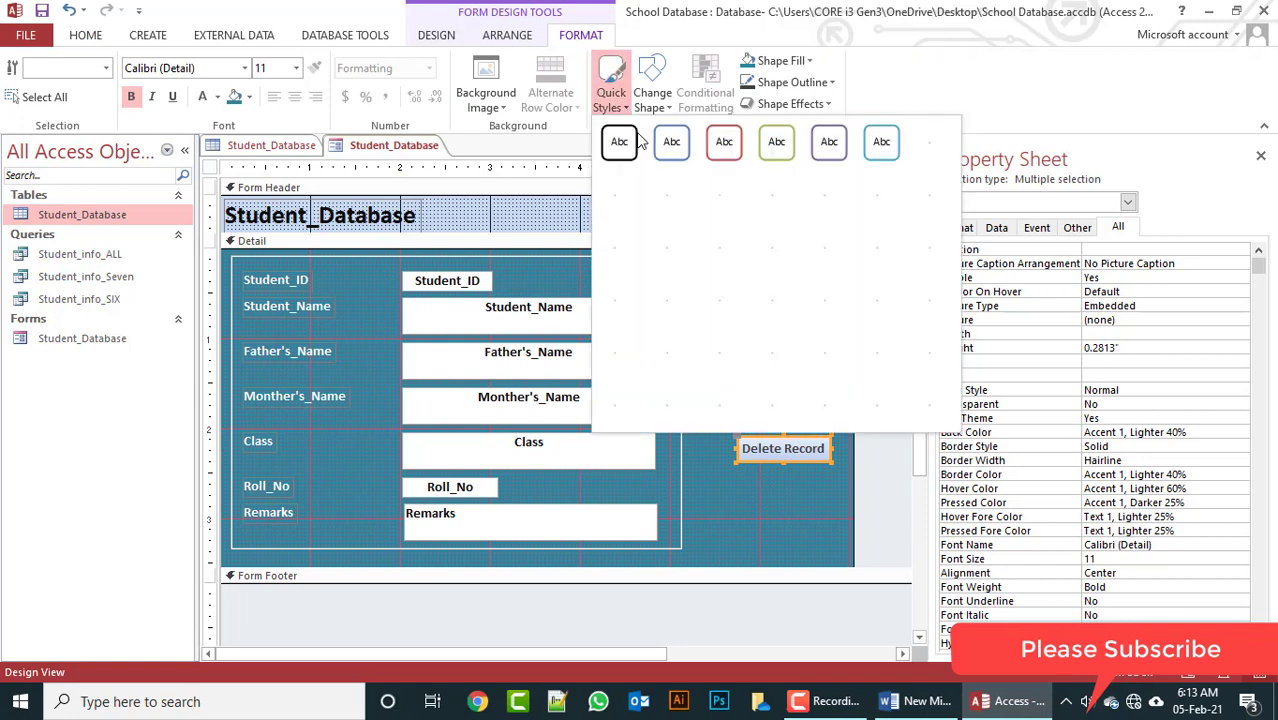
{"action": "left_click", "coordinate": [674, 248]}
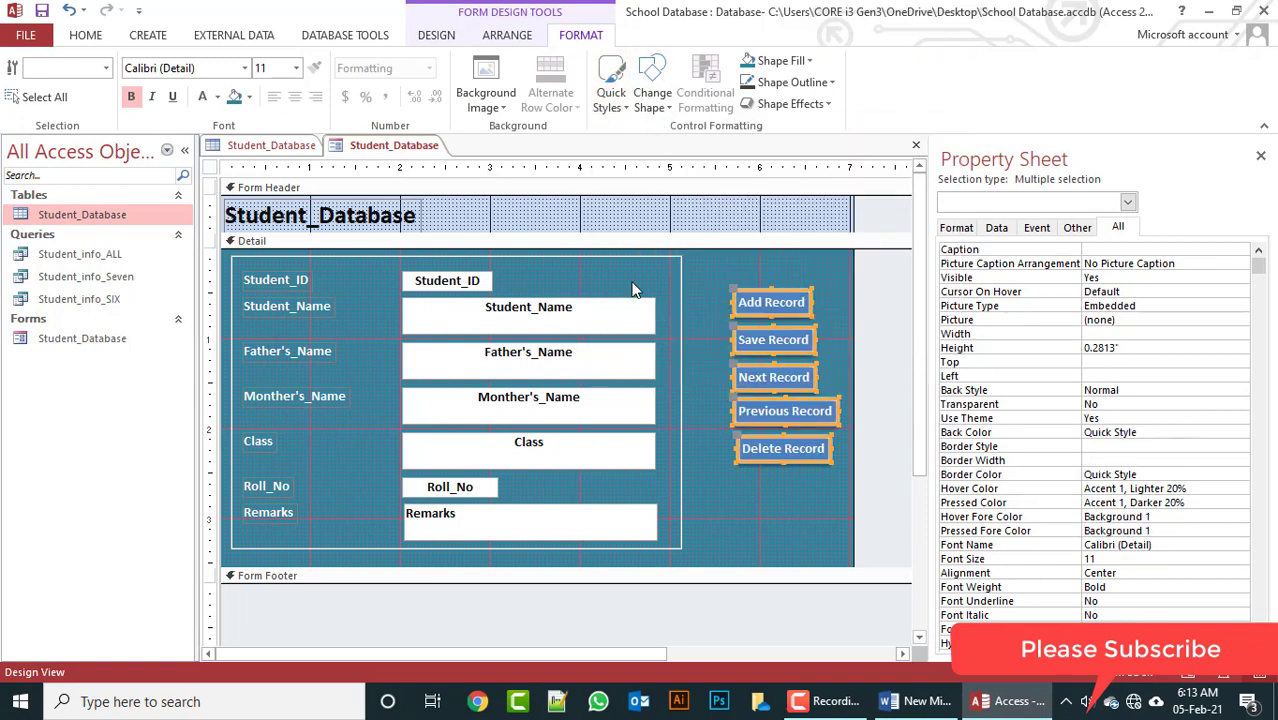
Step: Left-align the five command buttons and change their shape to a rectangle with a snipped upper corner
{"action": "right_click", "coordinate": [770, 303]}
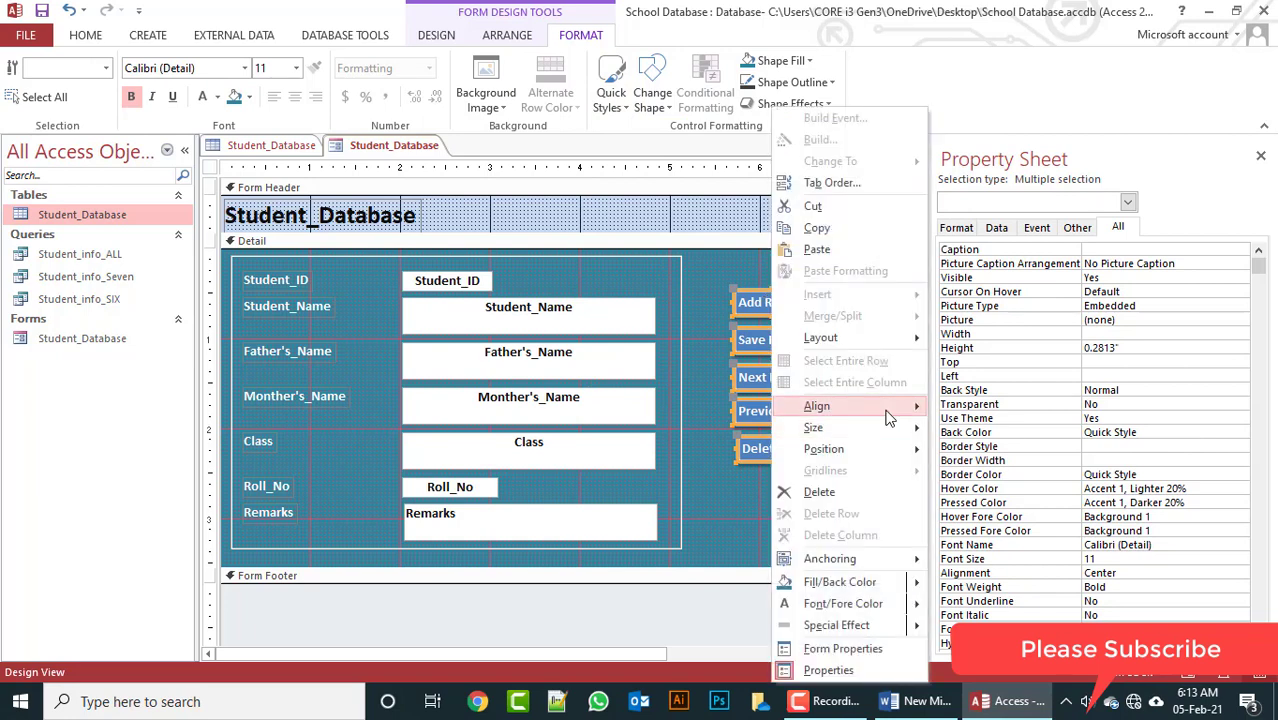
{"action": "mouse_move", "coordinate": [906, 415]}
{"action": "left_click", "coordinate": [962, 412]}
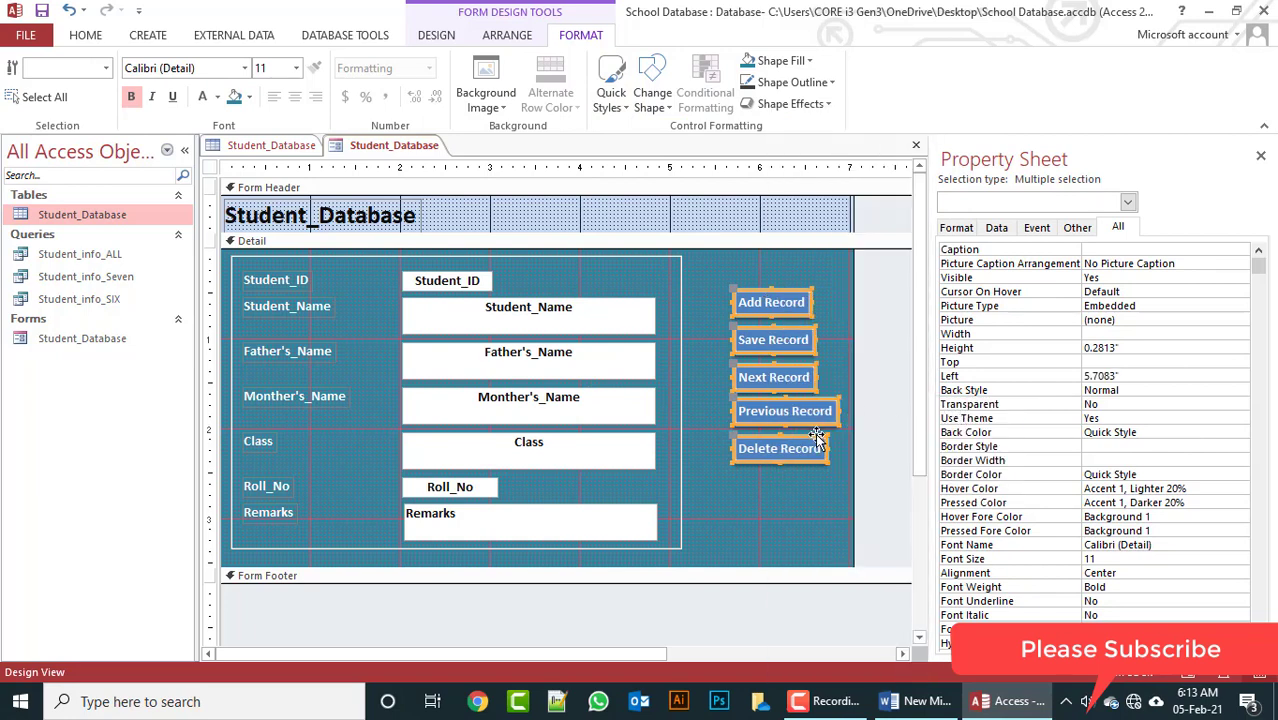
{"action": "left_click", "coordinate": [669, 109]}
{"action": "left_click", "coordinate": [726, 178]}
{"action": "left_click", "coordinate": [793, 506]}
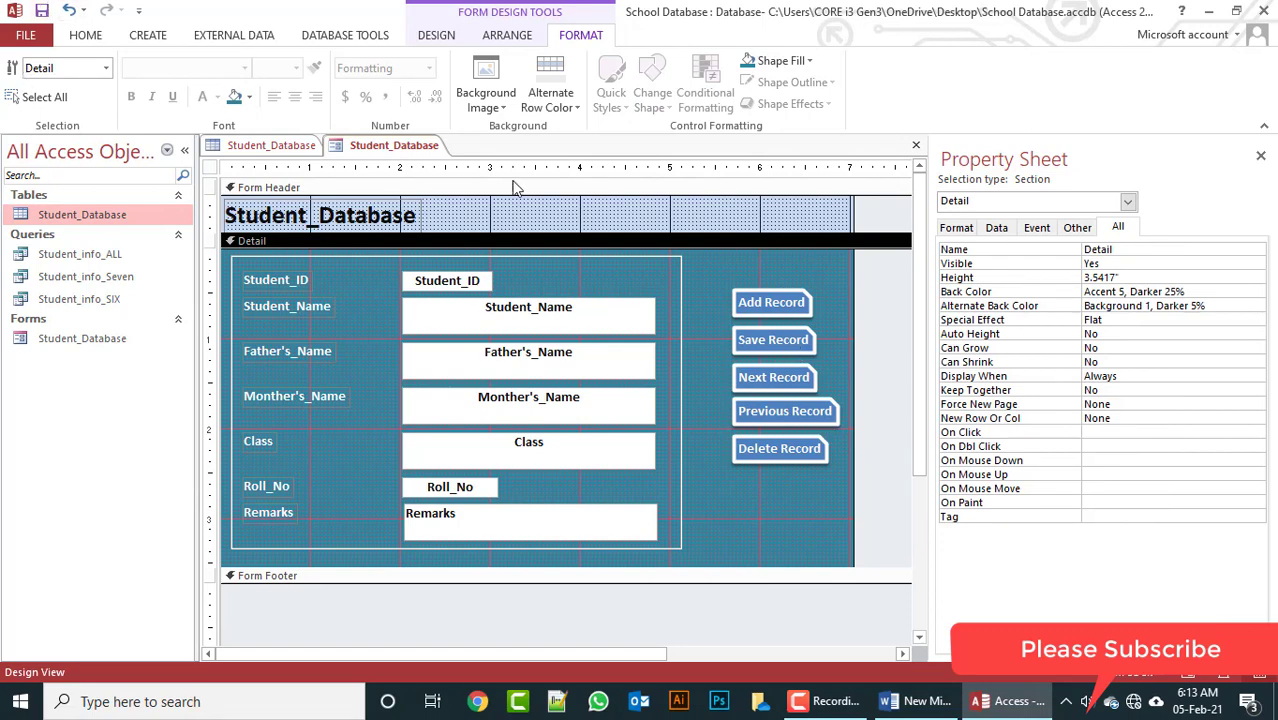
Step: Activate the Button control for placing another command button on the form
{"action": "left_click", "coordinate": [440, 36]}
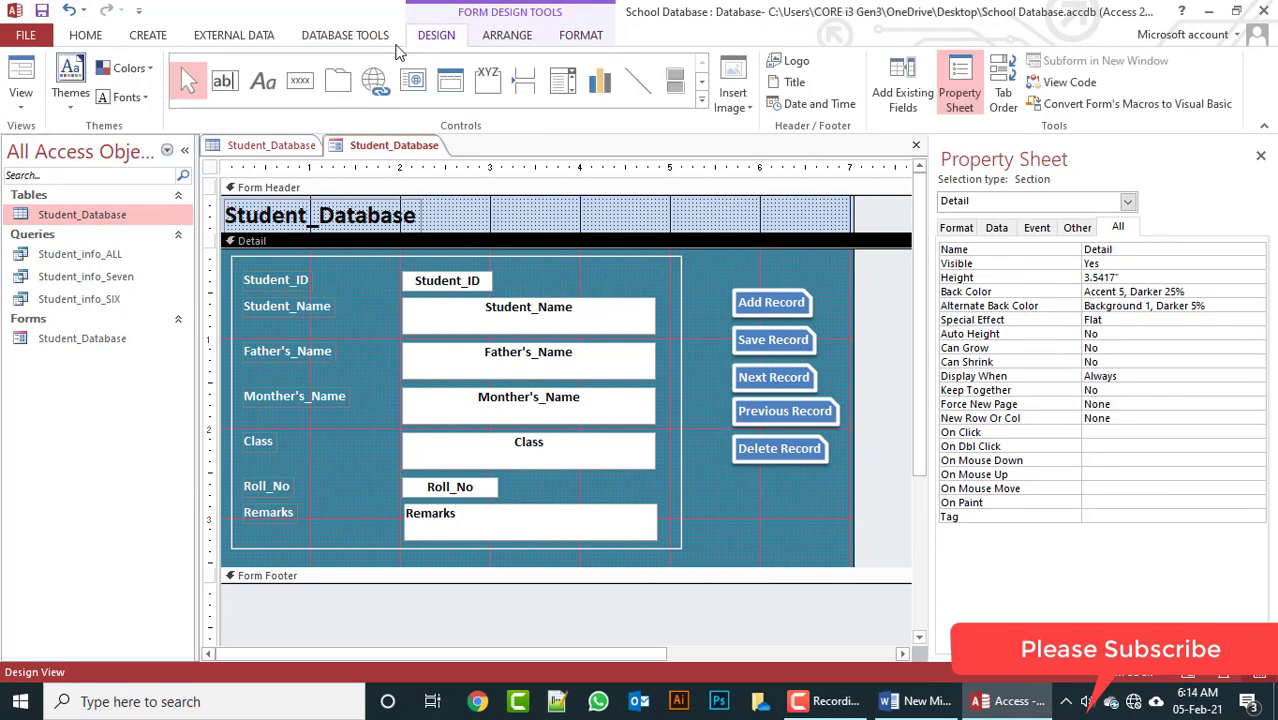
{"action": "left_click", "coordinate": [299, 80]}
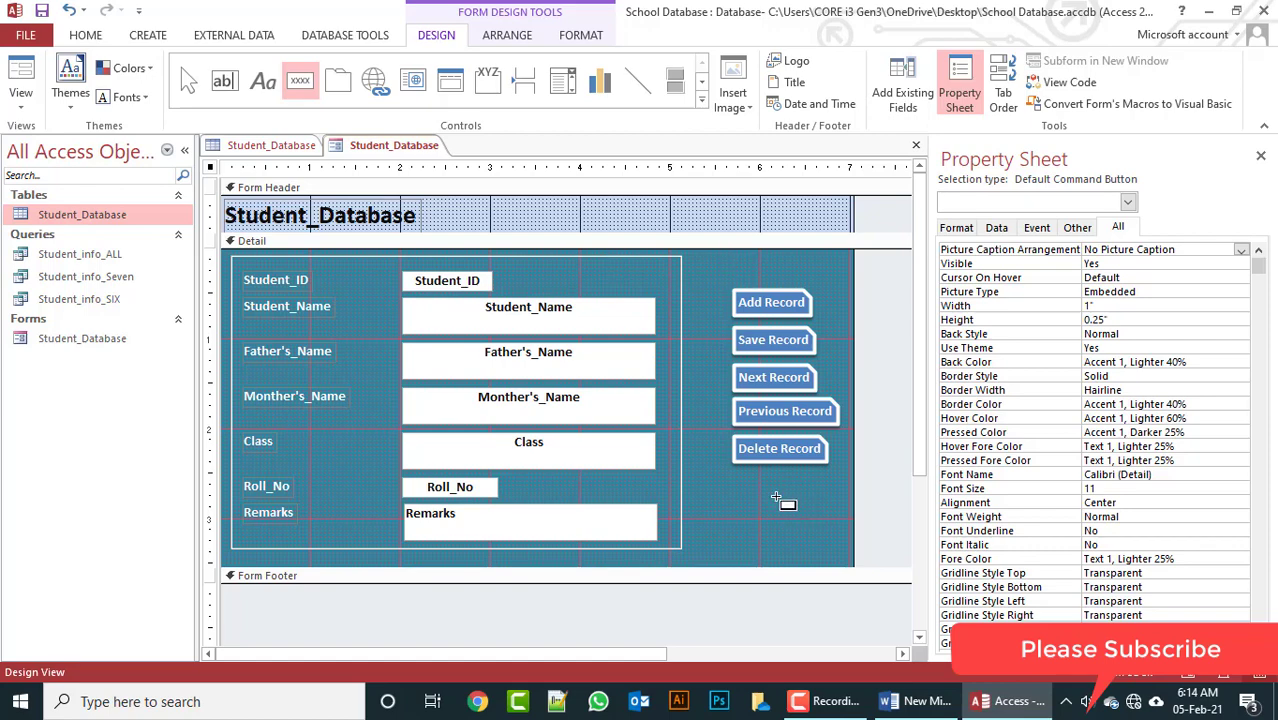
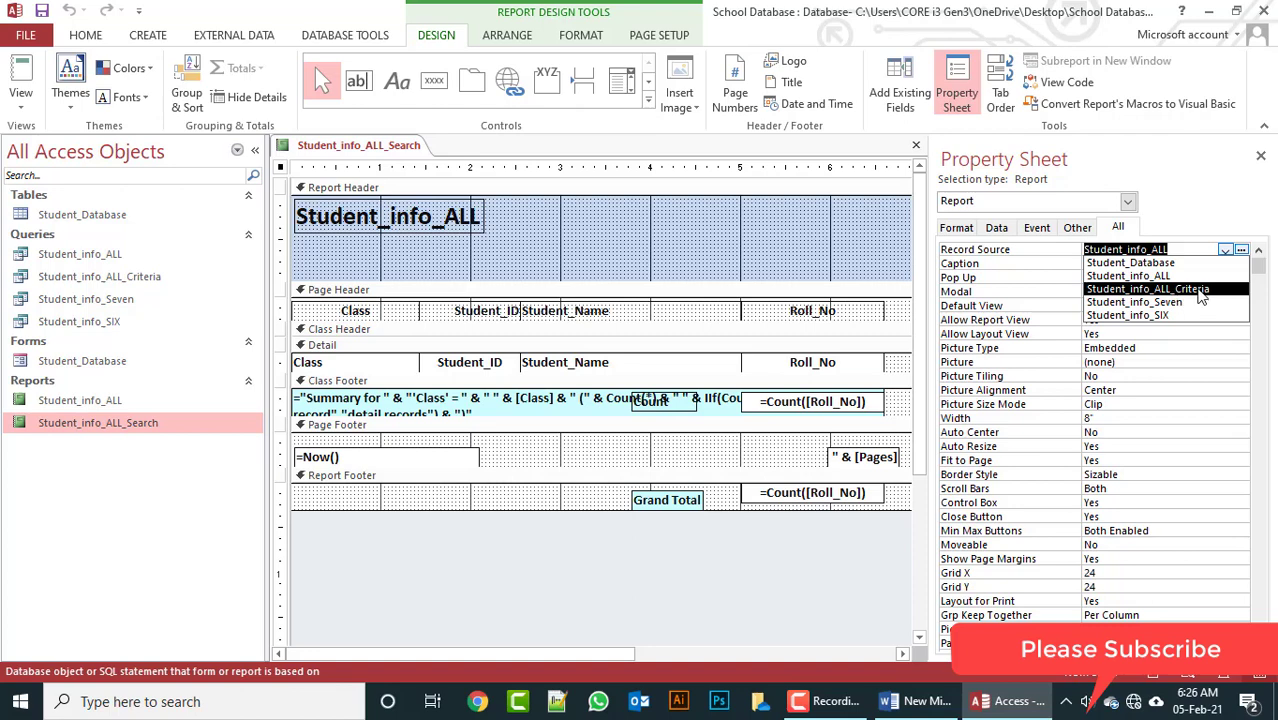
Step: Set both the record source and the caption of the Student_info_ALL_Search report to Student_info_ALL_Criteria
{"action": "left_click", "coordinate": [1201, 290]}
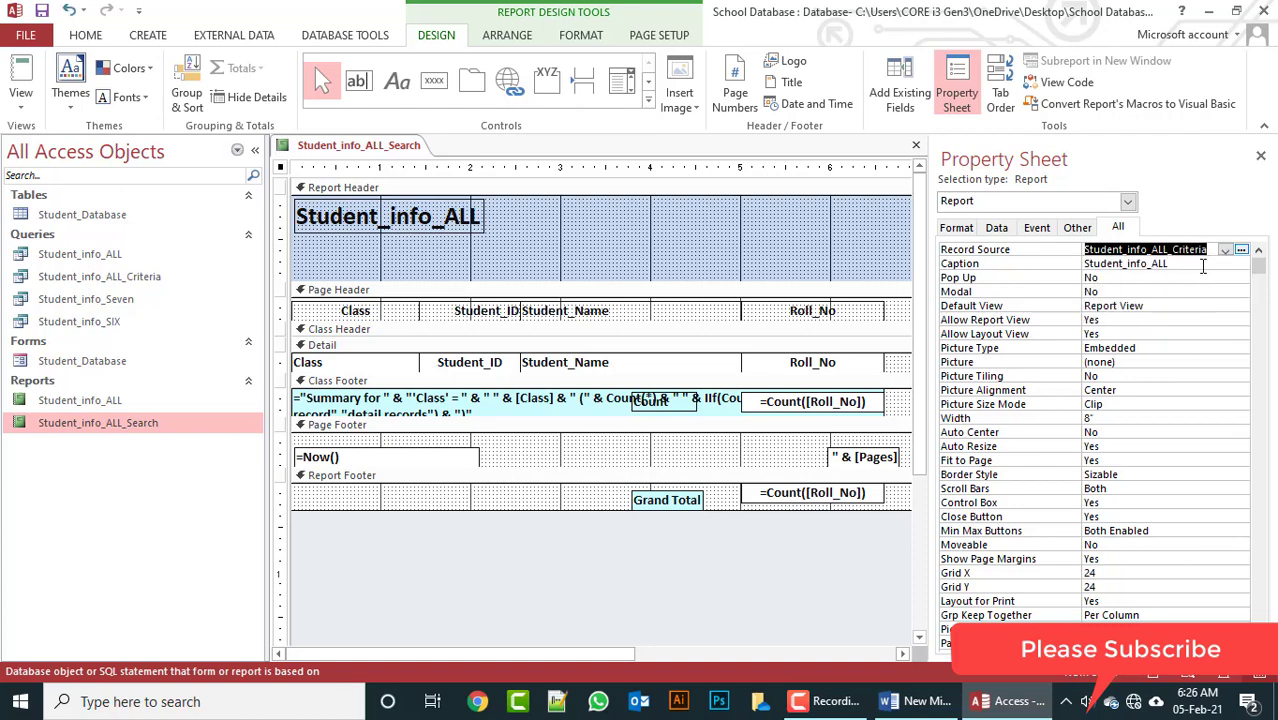
{"action": "double_click", "coordinate": [1100, 265]}
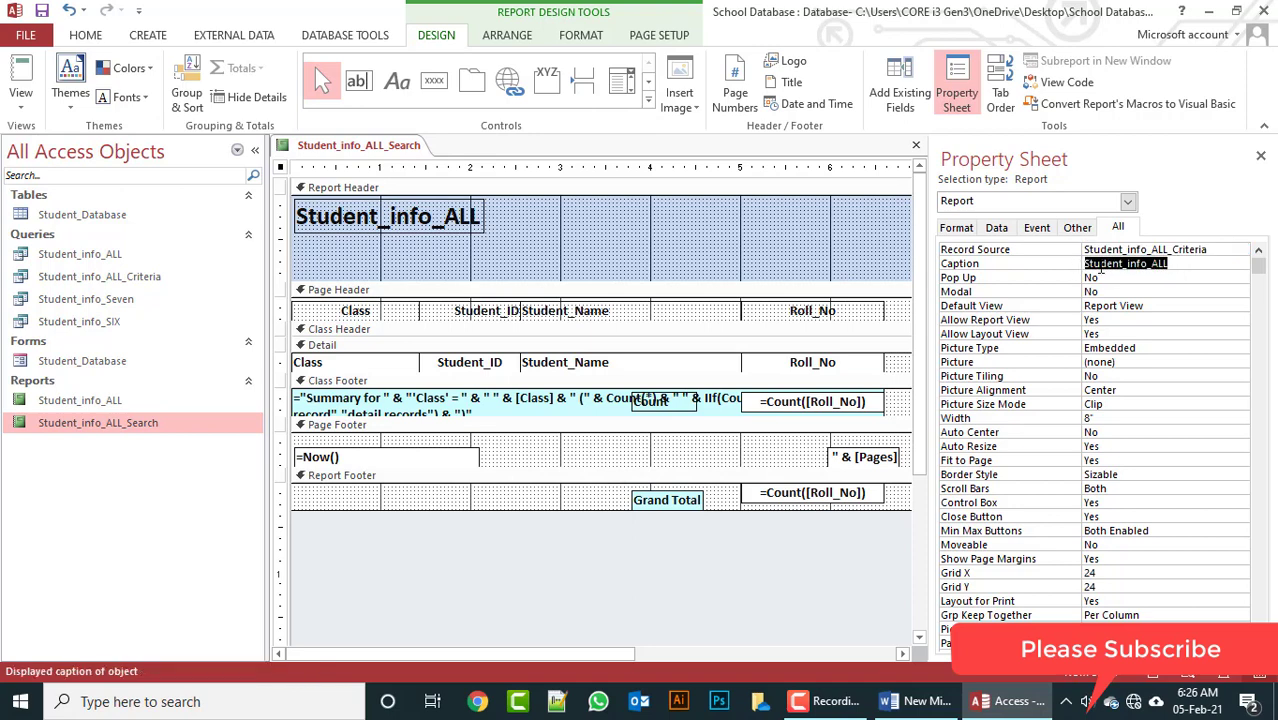
{"action": "type", "text": "Student_info_ALL_Criteria"}
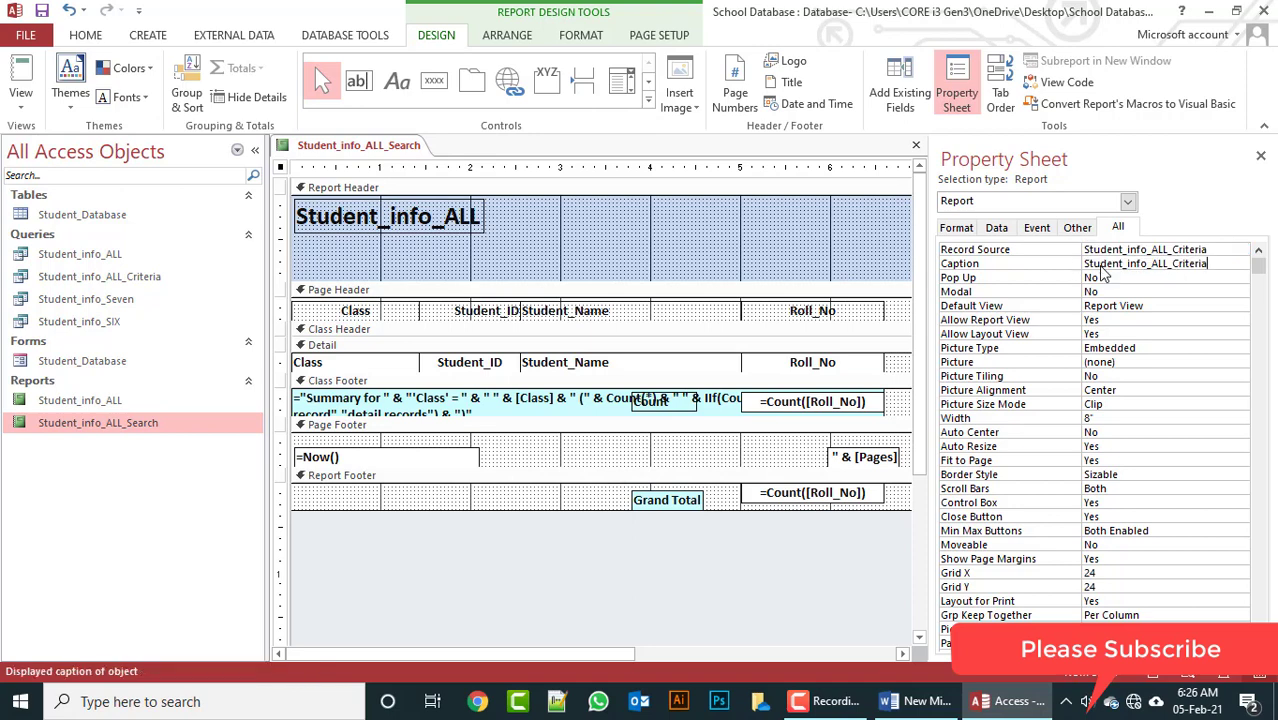
Step: Check the report in Report View with six as the class parameter, and close it
{"action": "left_click", "coordinate": [12, 68]}
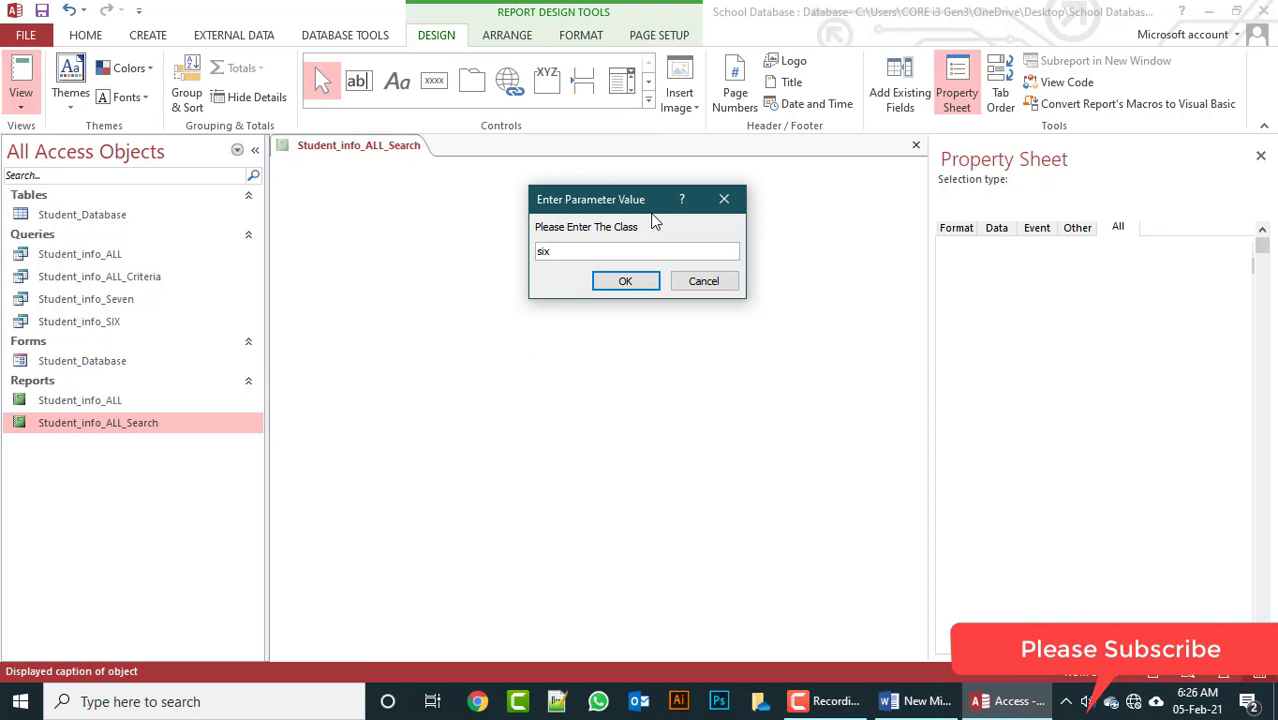
{"action": "key", "text": "Return"}
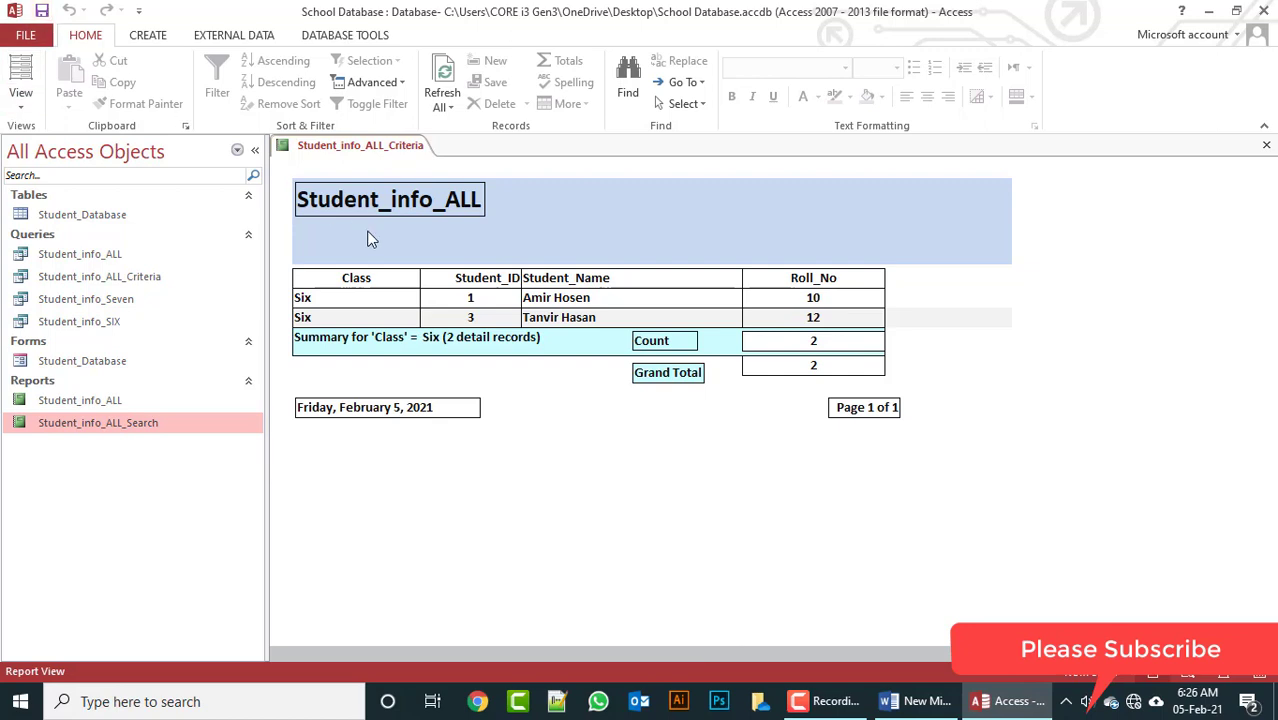
{"action": "right_click", "coordinate": [390, 146]}
{"action": "left_click", "coordinate": [428, 179]}
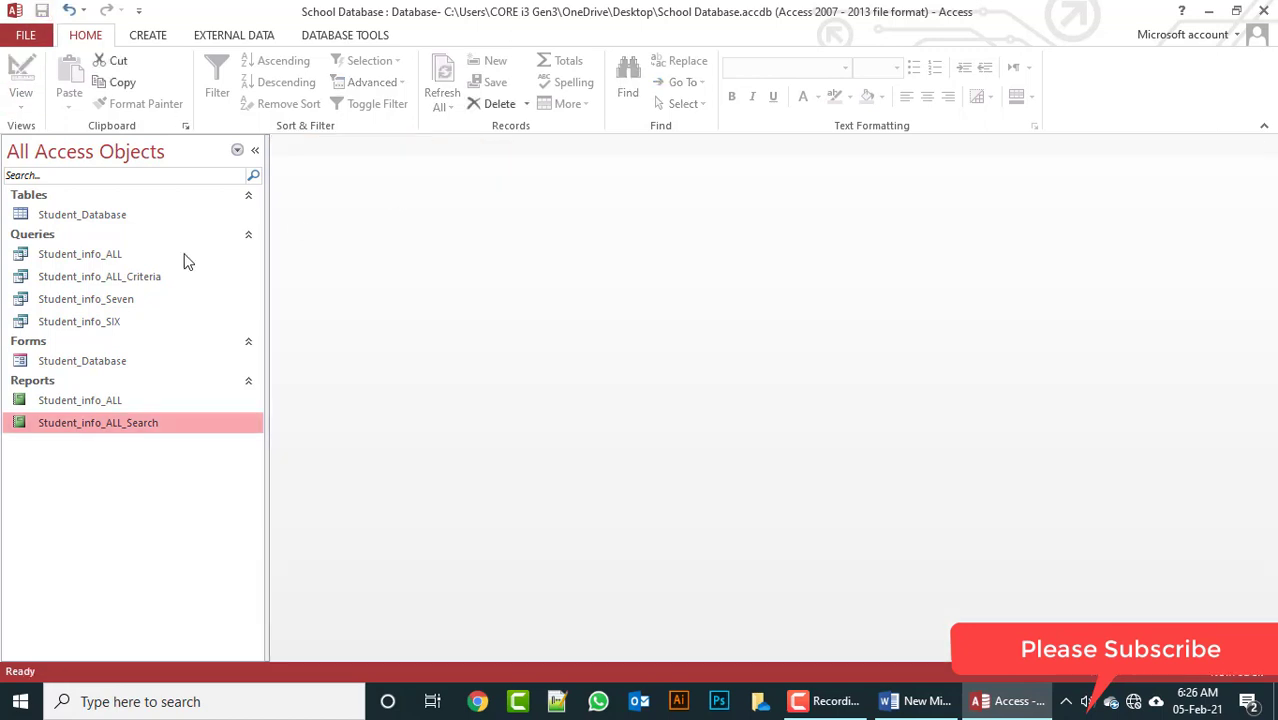
Step: Change the Class criterion of the Student_info_ALL_Criteria query to [Please Enter The Class Name], widening its column, and run the query
{"action": "right_click", "coordinate": [158, 277]}
{"action": "left_click", "coordinate": [190, 314]}
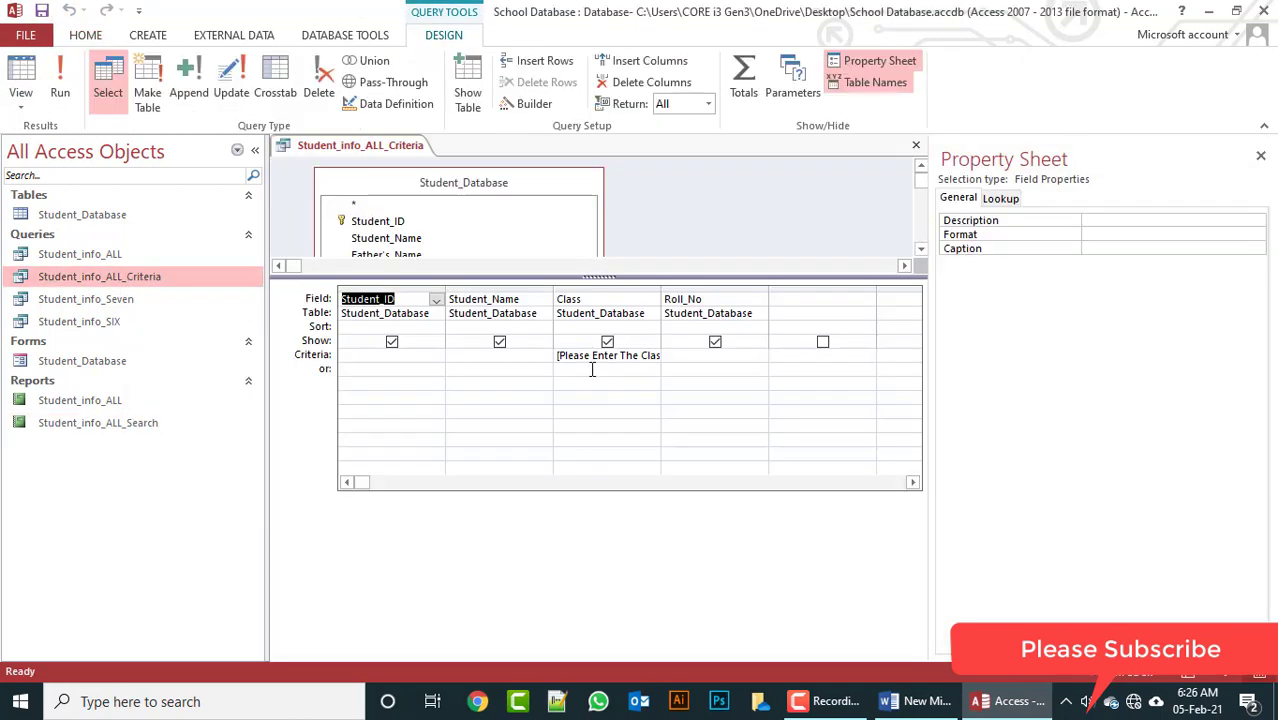
{"action": "left_click_drag", "start_coordinate": [662, 288], "coordinate": [741, 290]}
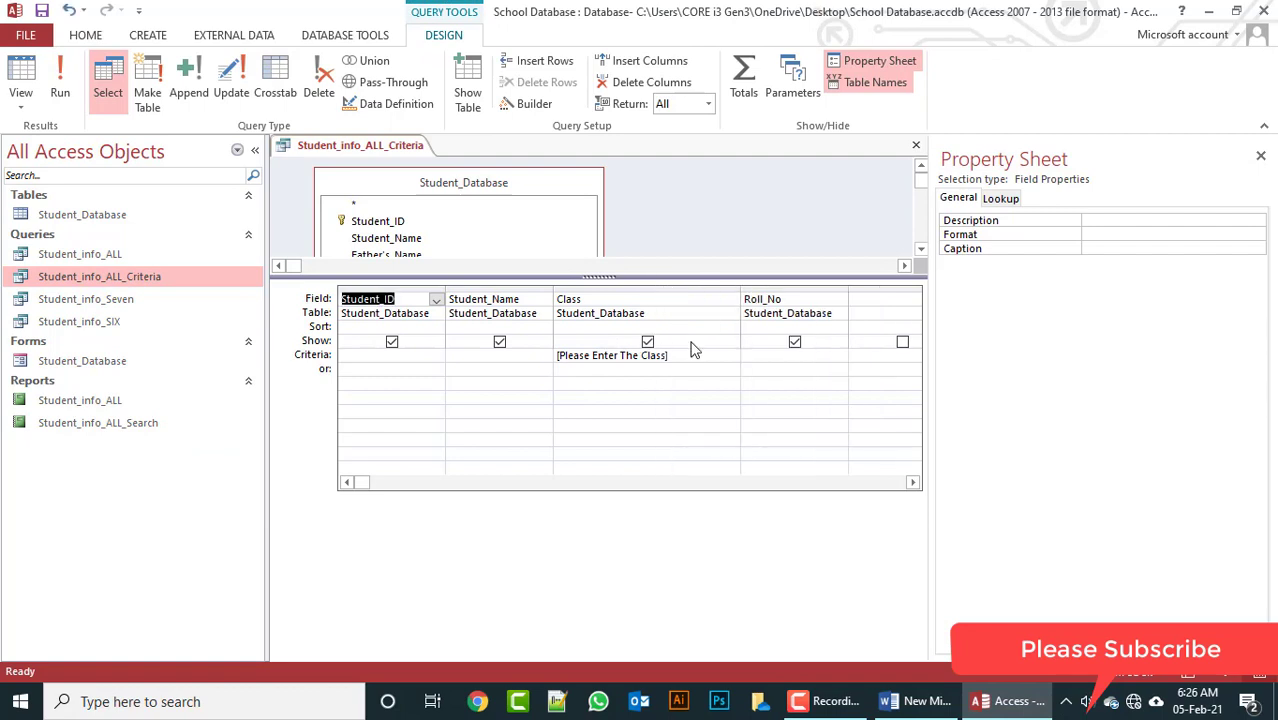
{"action": "left_click", "coordinate": [667, 352]}
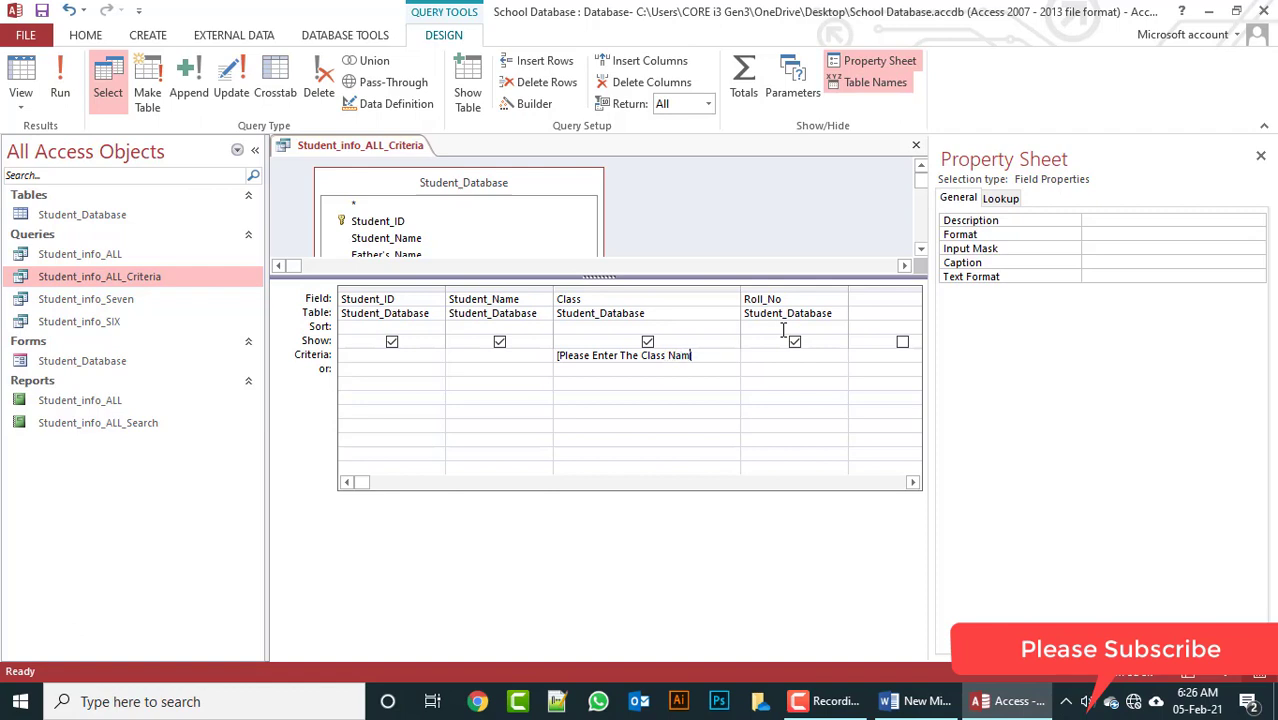
{"action": "type", "text": "Name]"}
{"action": "left_click", "coordinate": [60, 80]}
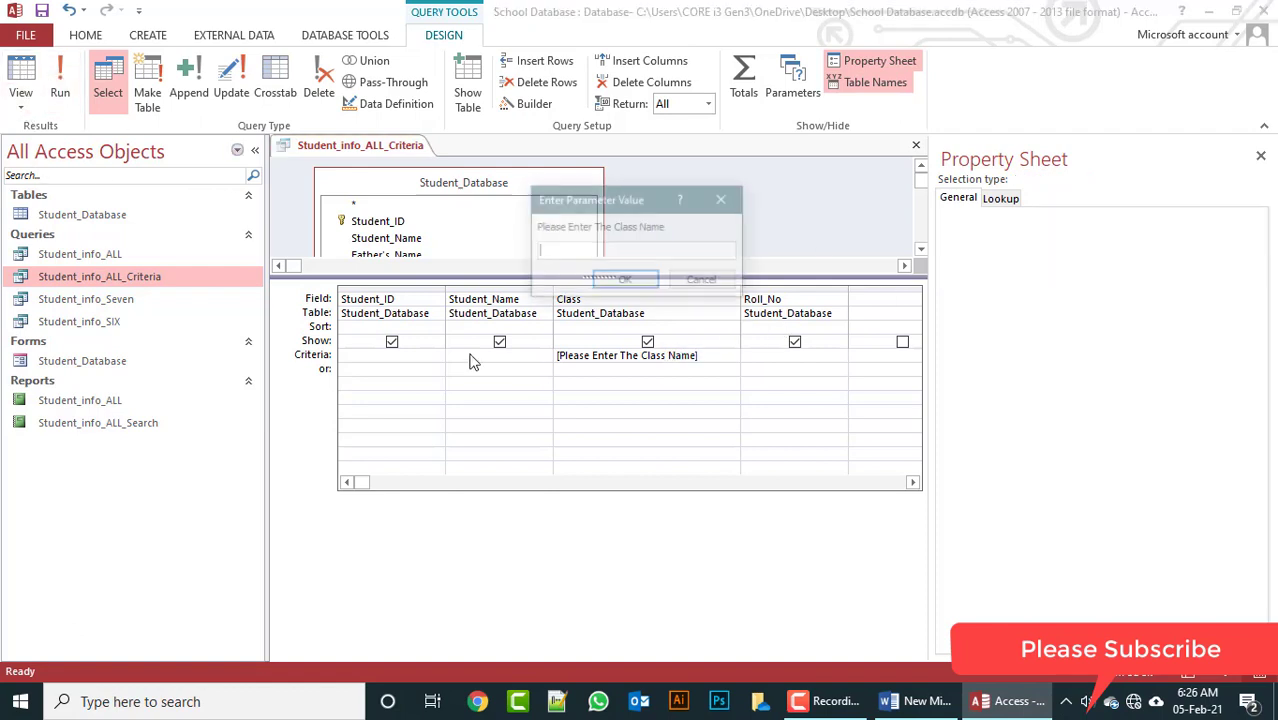
{"action": "left_click", "coordinate": [625, 281]}
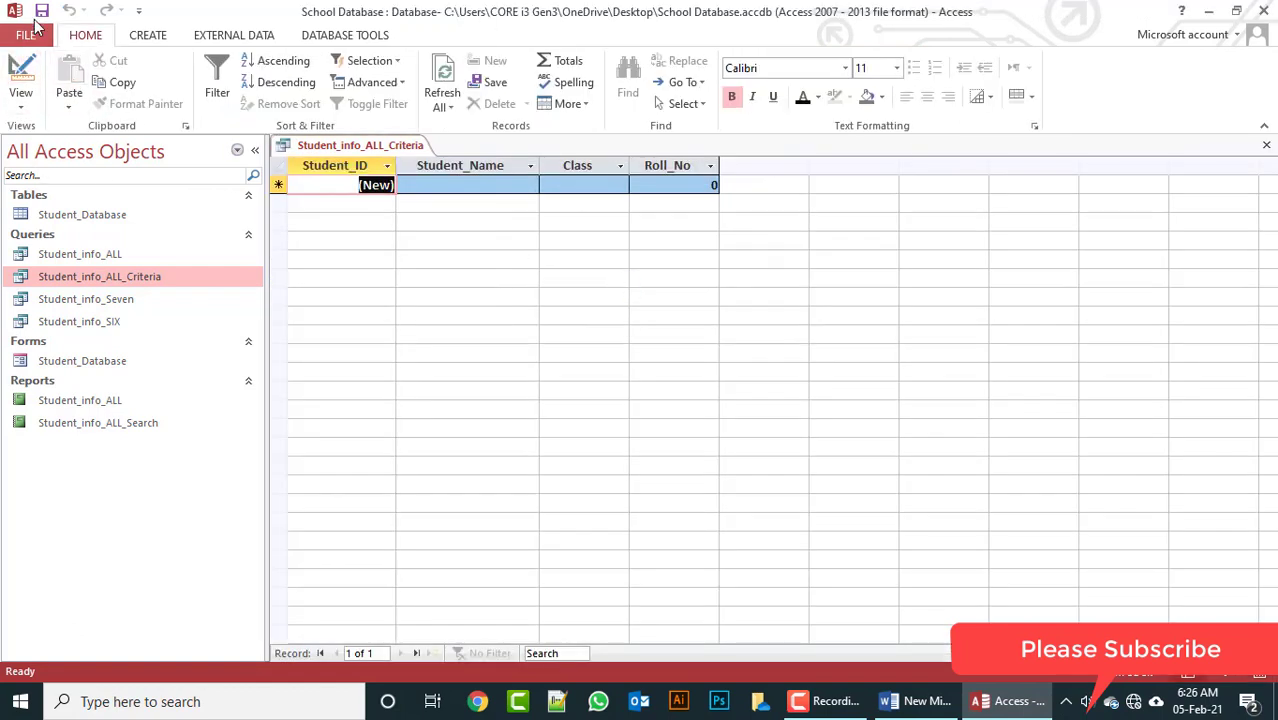
Step: Close the Student_info_ALL_Criteria query, then view the Student_info_ALL report and close it
{"action": "right_click", "coordinate": [352, 147]}
{"action": "left_click", "coordinate": [400, 181]}
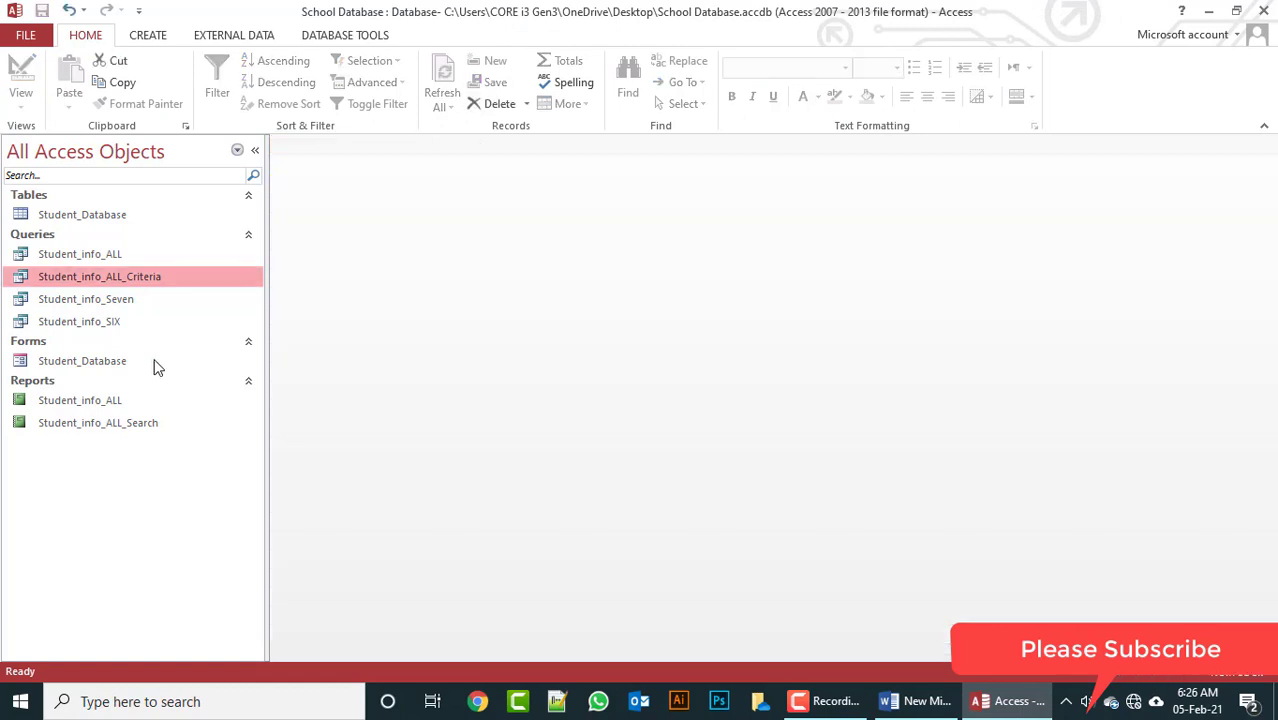
{"action": "double_click", "coordinate": [112, 400]}
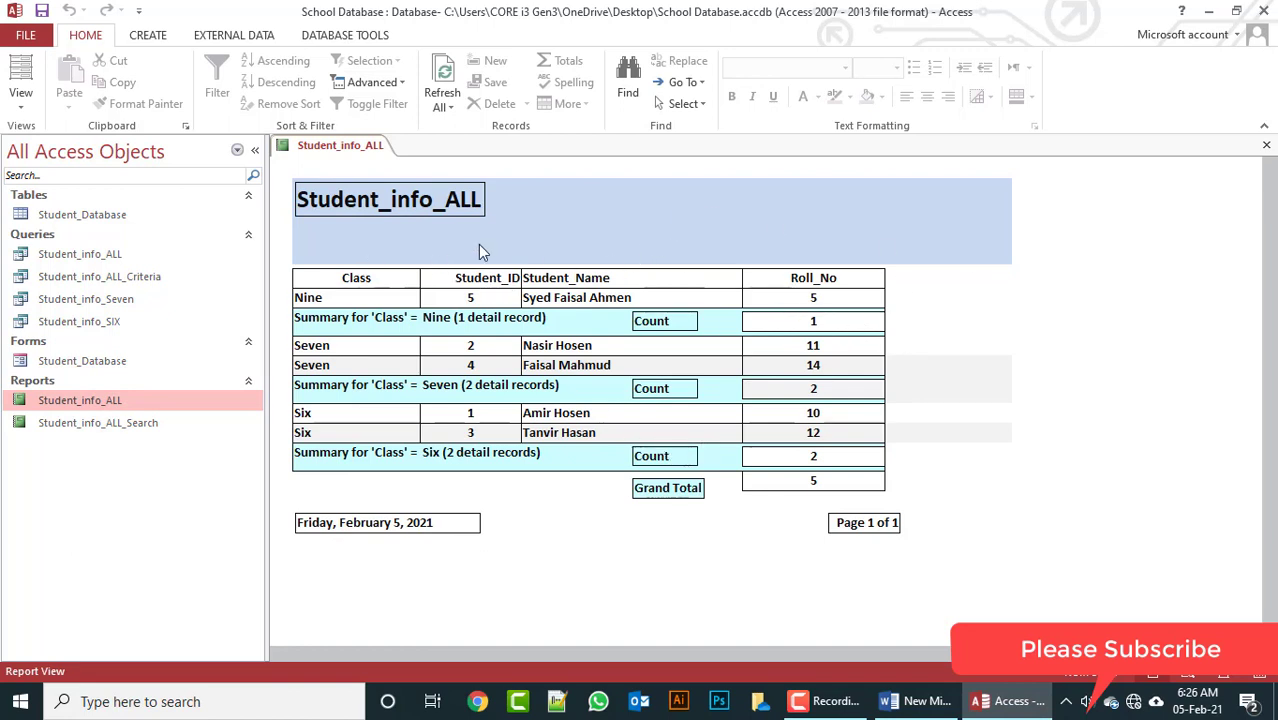
{"action": "right_click", "coordinate": [355, 148]}
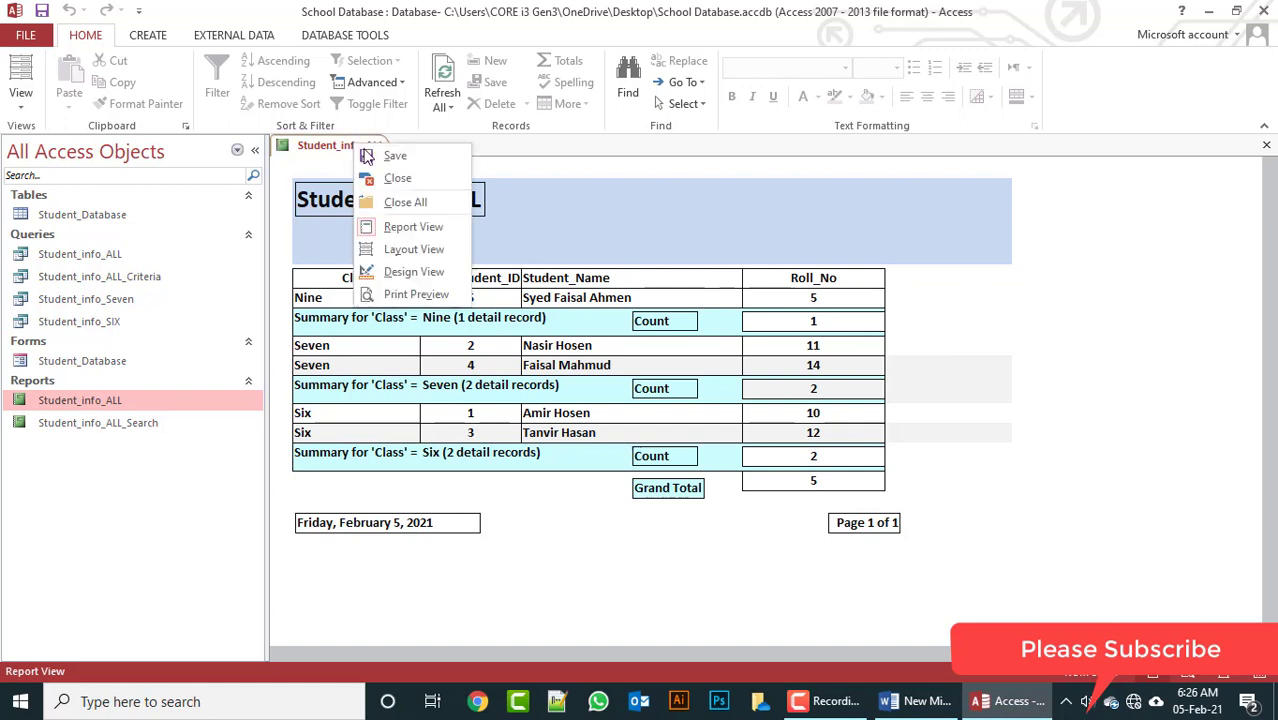
{"action": "left_click", "coordinate": [397, 180]}
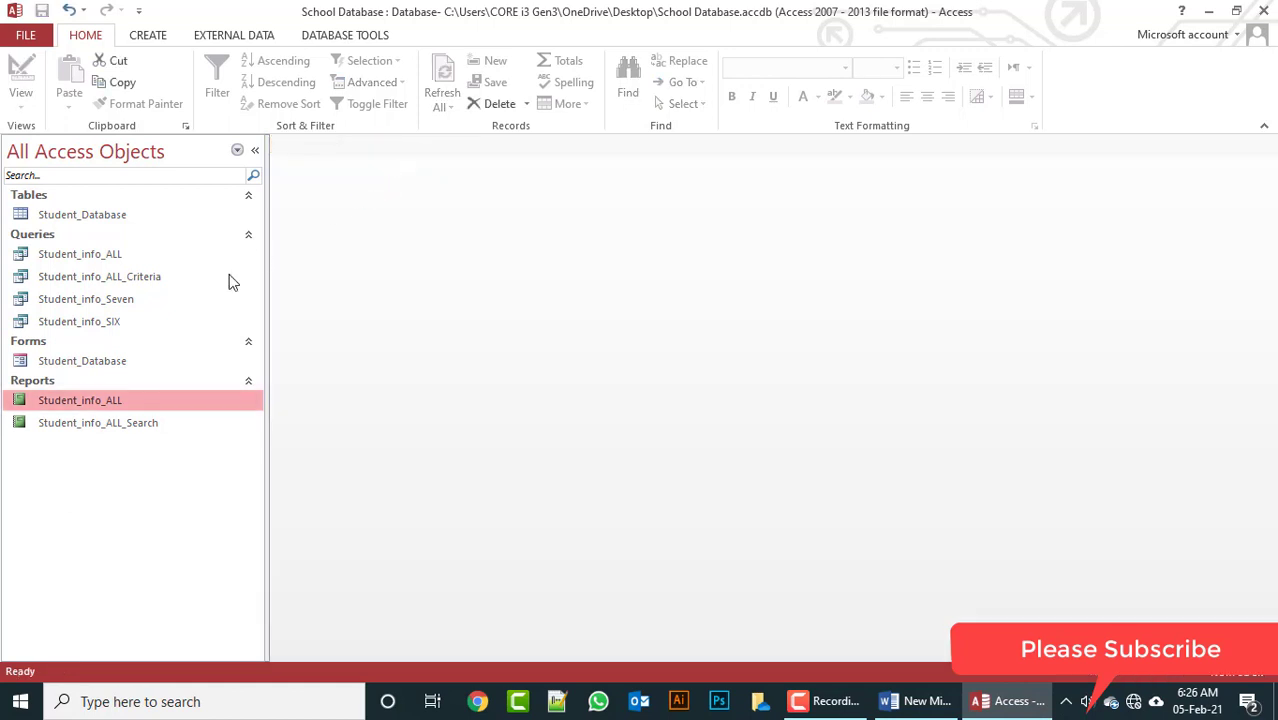
Step: Check the Student_info_ALL_Search report with six as the class name, and close it
{"action": "double_click", "coordinate": [120, 428]}
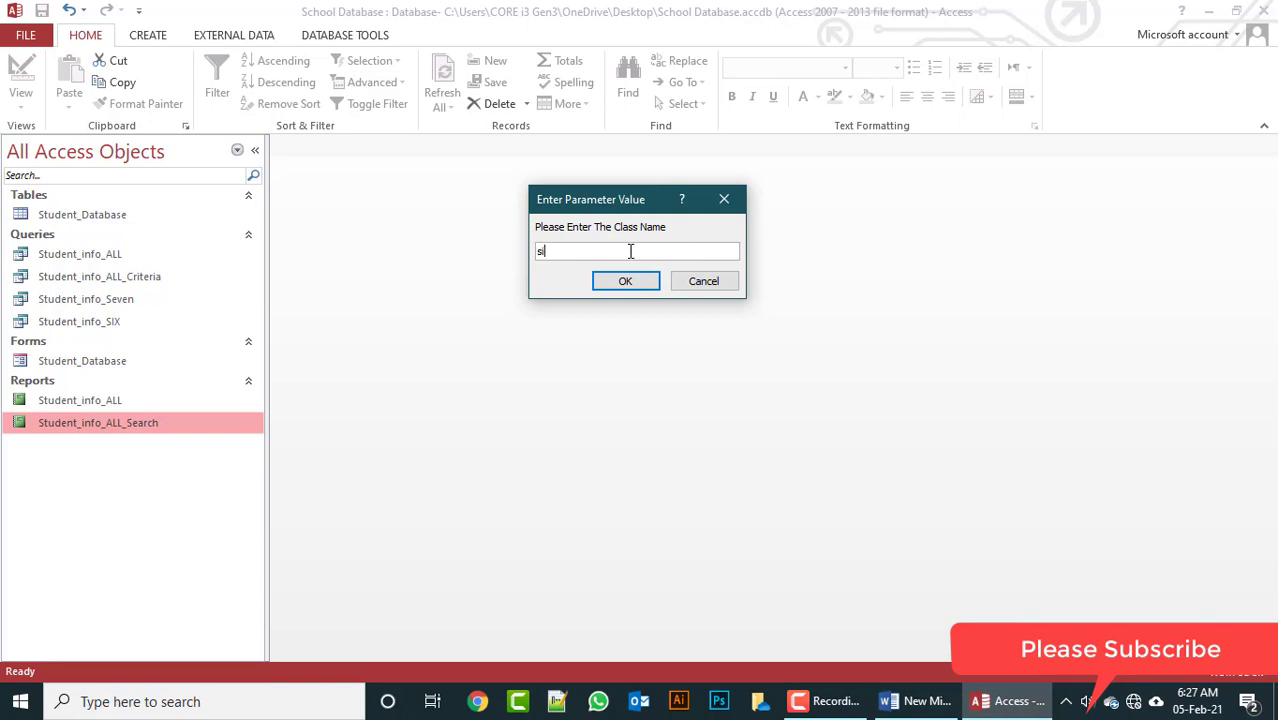
{"action": "key", "text": "Return"}
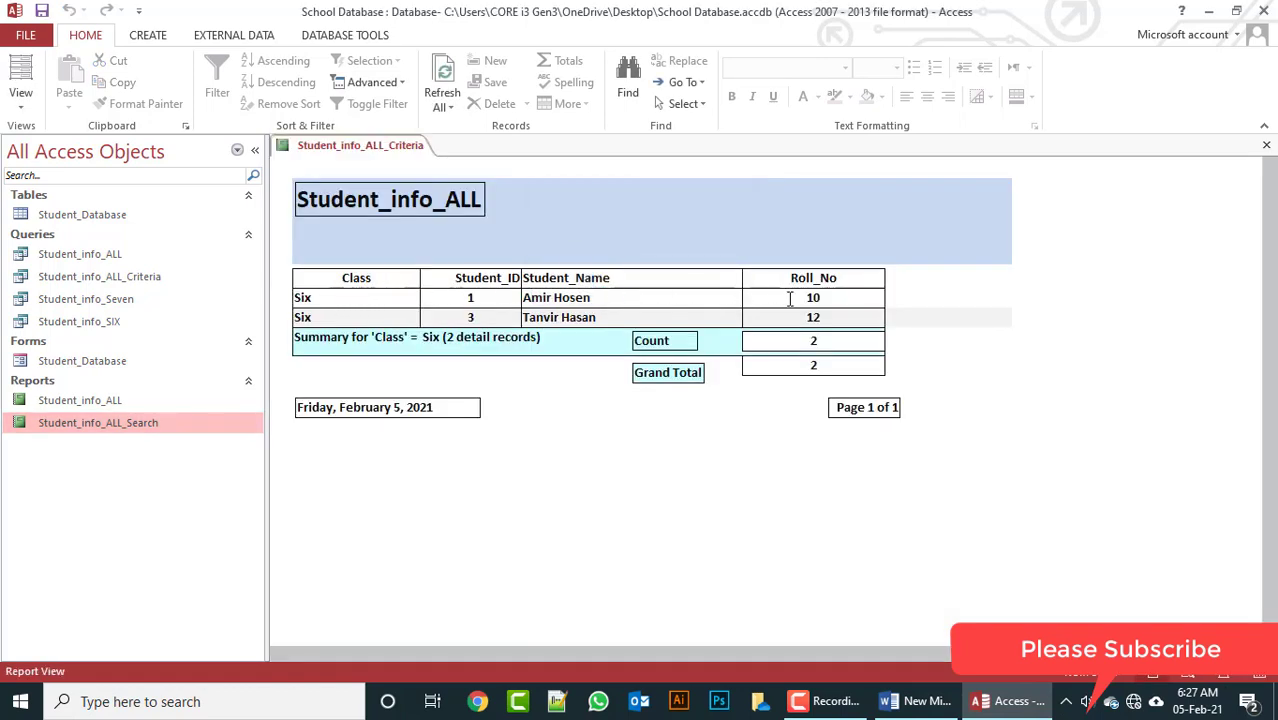
{"action": "right_click", "coordinate": [430, 148]}
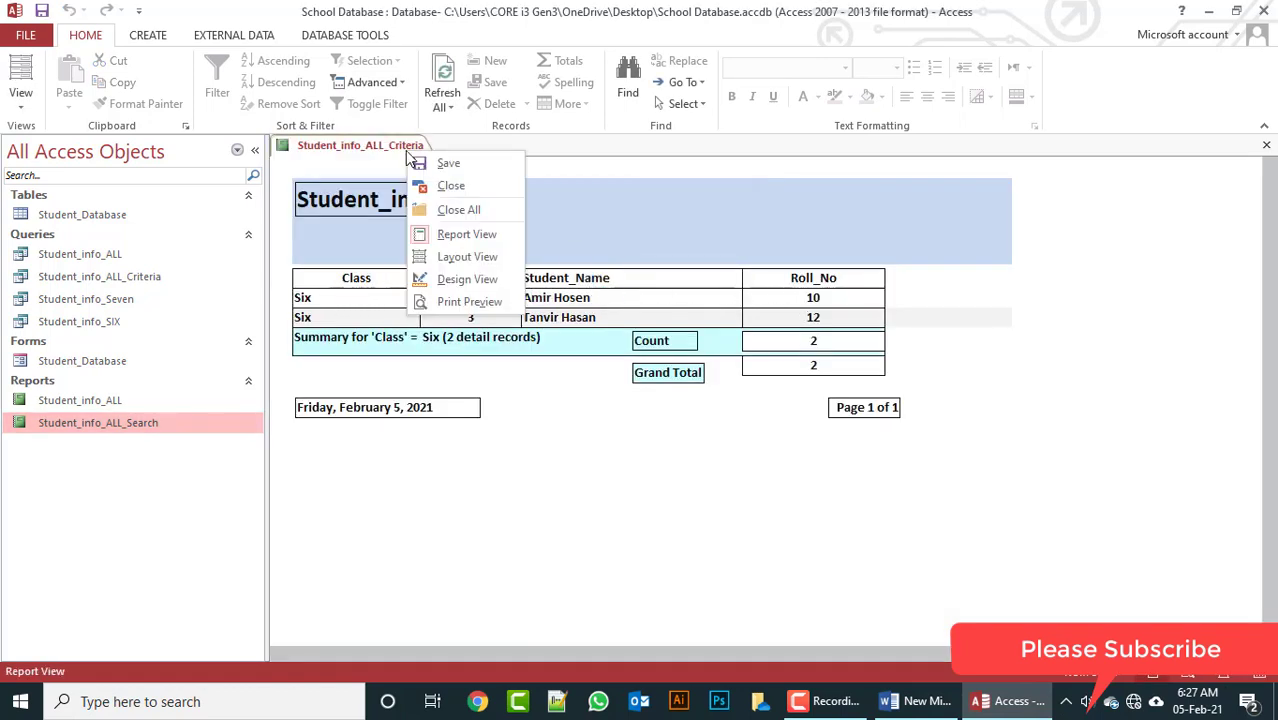
{"action": "left_click", "coordinate": [445, 185]}
Step: Check the Student_info_ALL_Search report with seven as the class name, and close it
{"action": "left_click", "coordinate": [88, 400]}
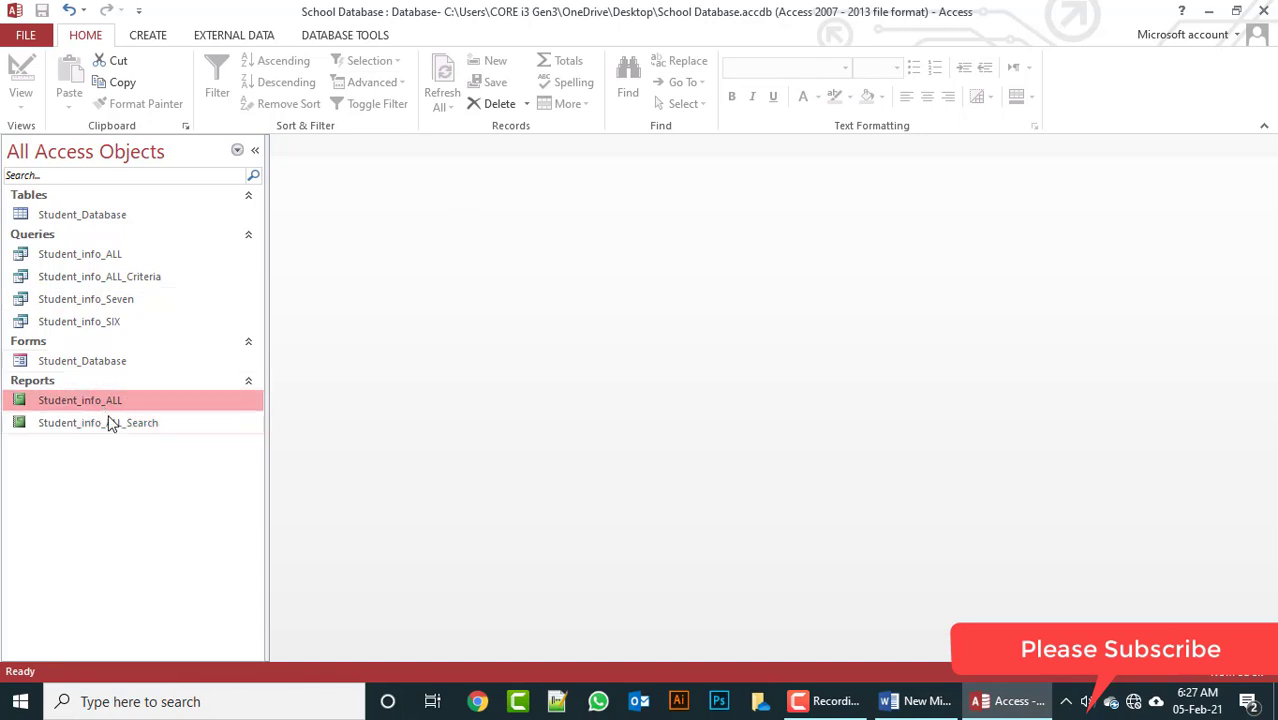
{"action": "left_click", "coordinate": [114, 423]}
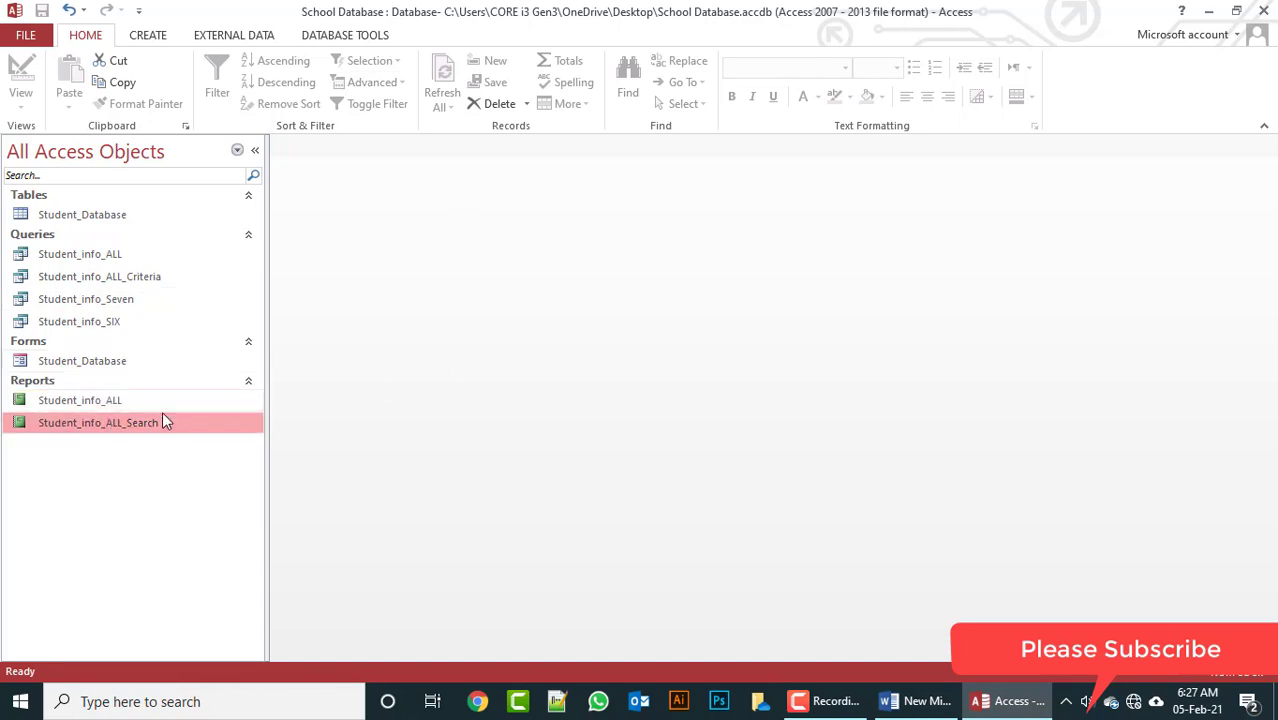
{"action": "double_click", "coordinate": [136, 424]}
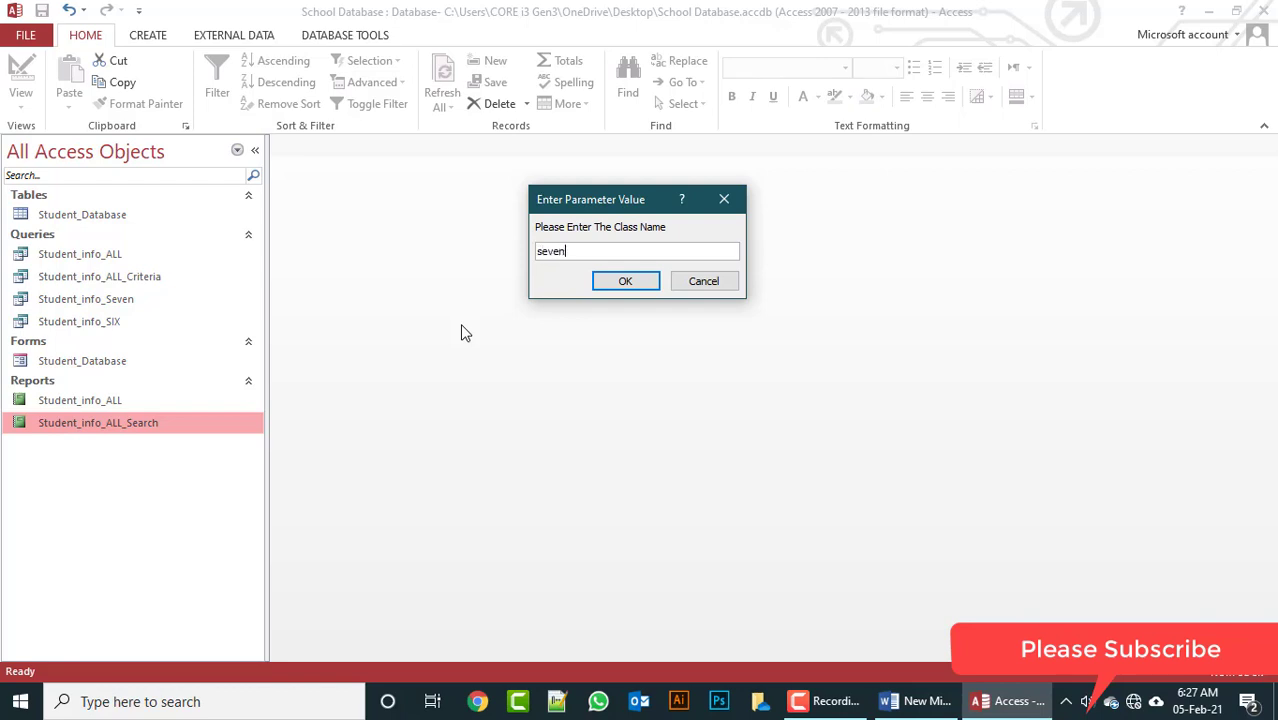
{"action": "left_click", "coordinate": [614, 284]}
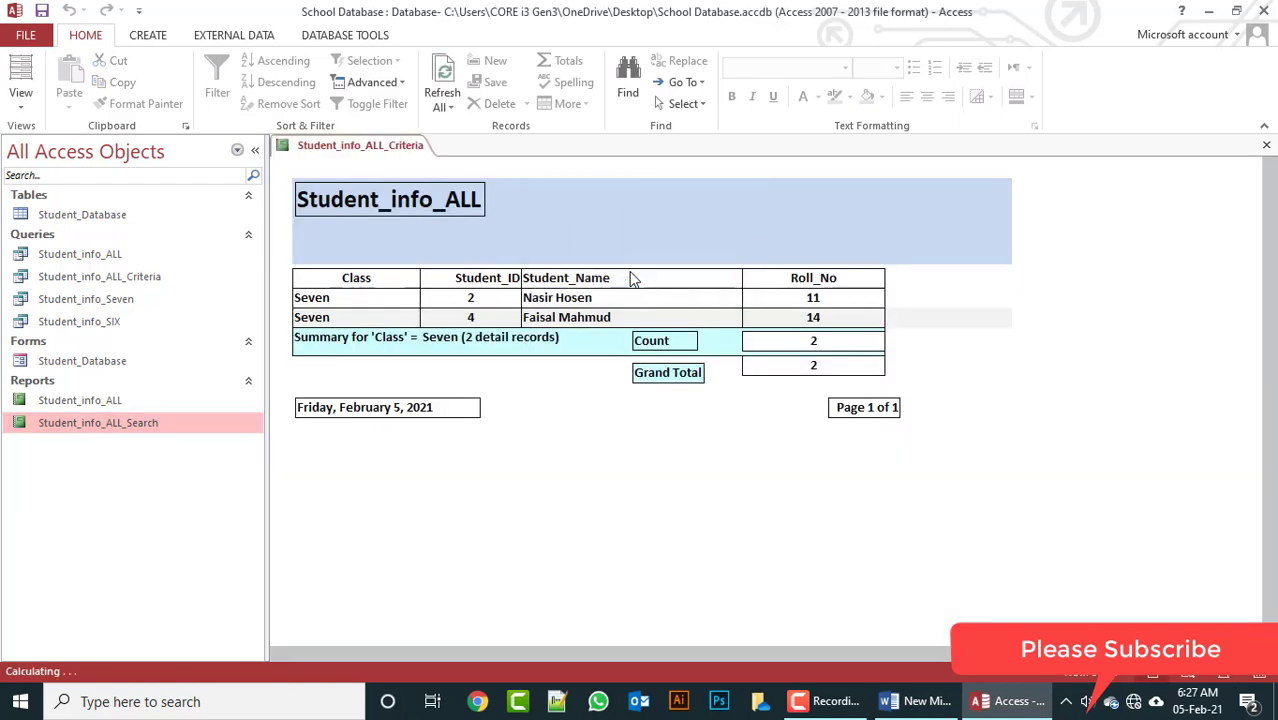
{"action": "right_click", "coordinate": [382, 147]}
{"action": "left_click", "coordinate": [390, 176]}
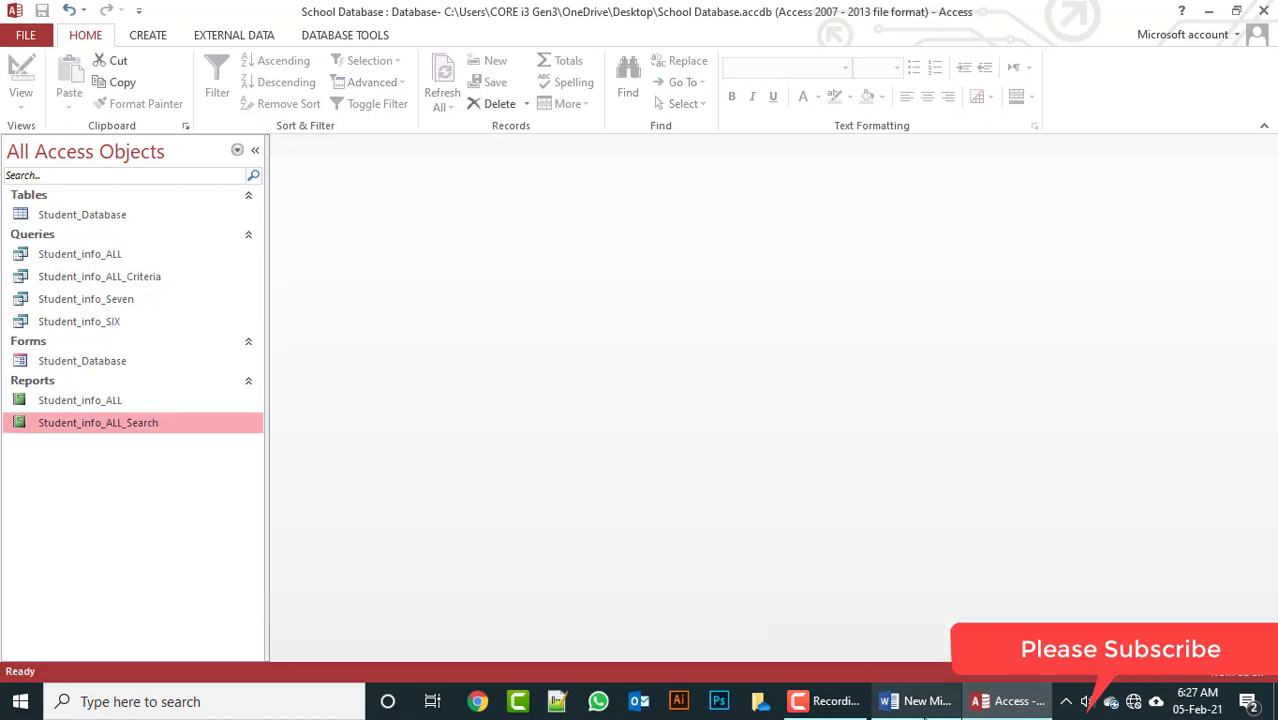
Step: Switch to the Word document, add Customize as the sixth item of the numbered list, correct its spelling, and save
{"action": "left_click", "coordinate": [918, 701]}
{"action": "triple_click", "coordinate": [485, 338]}
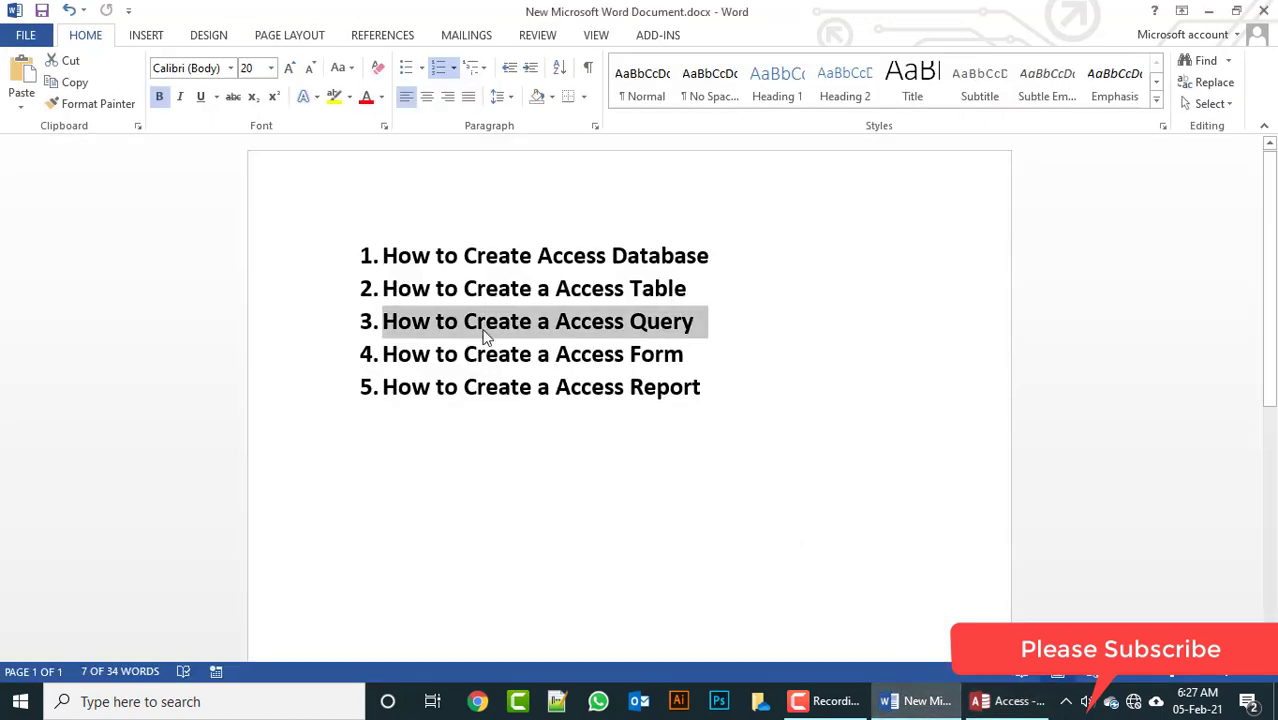
{"action": "left_click", "coordinate": [658, 320]}
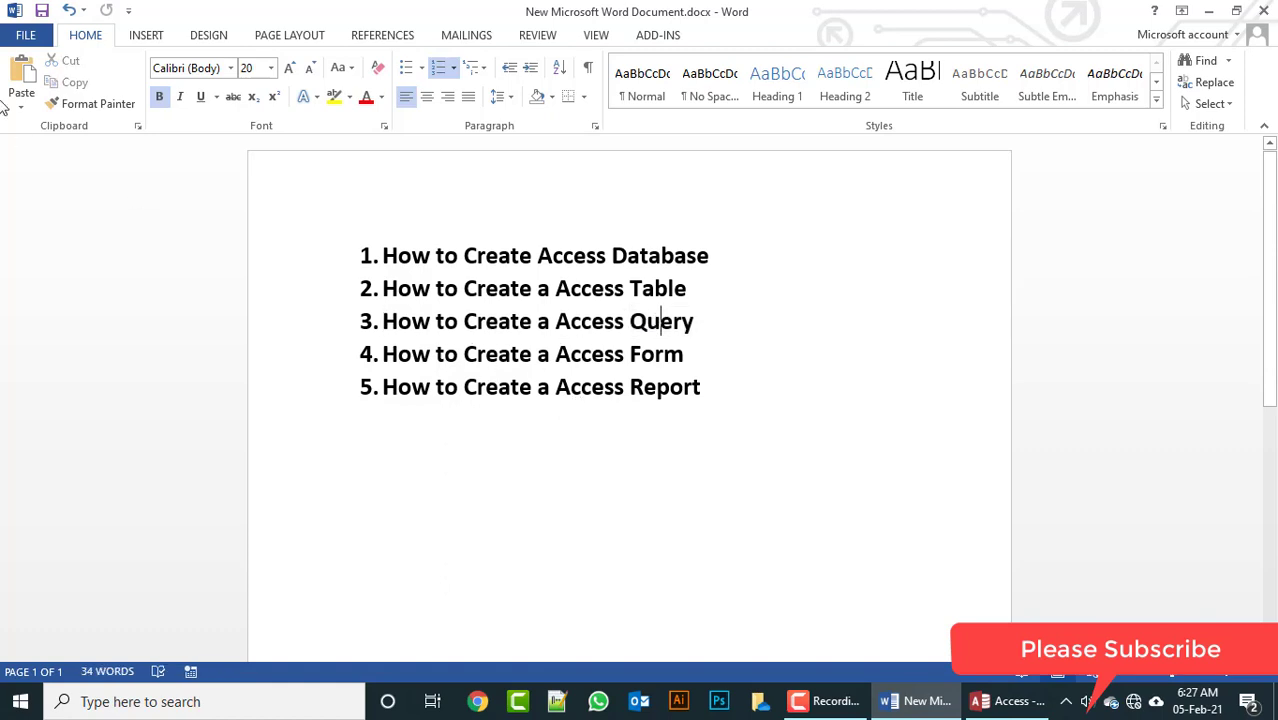
{"action": "left_click", "coordinate": [728, 391]}
{"action": "key", "text": "Return"}
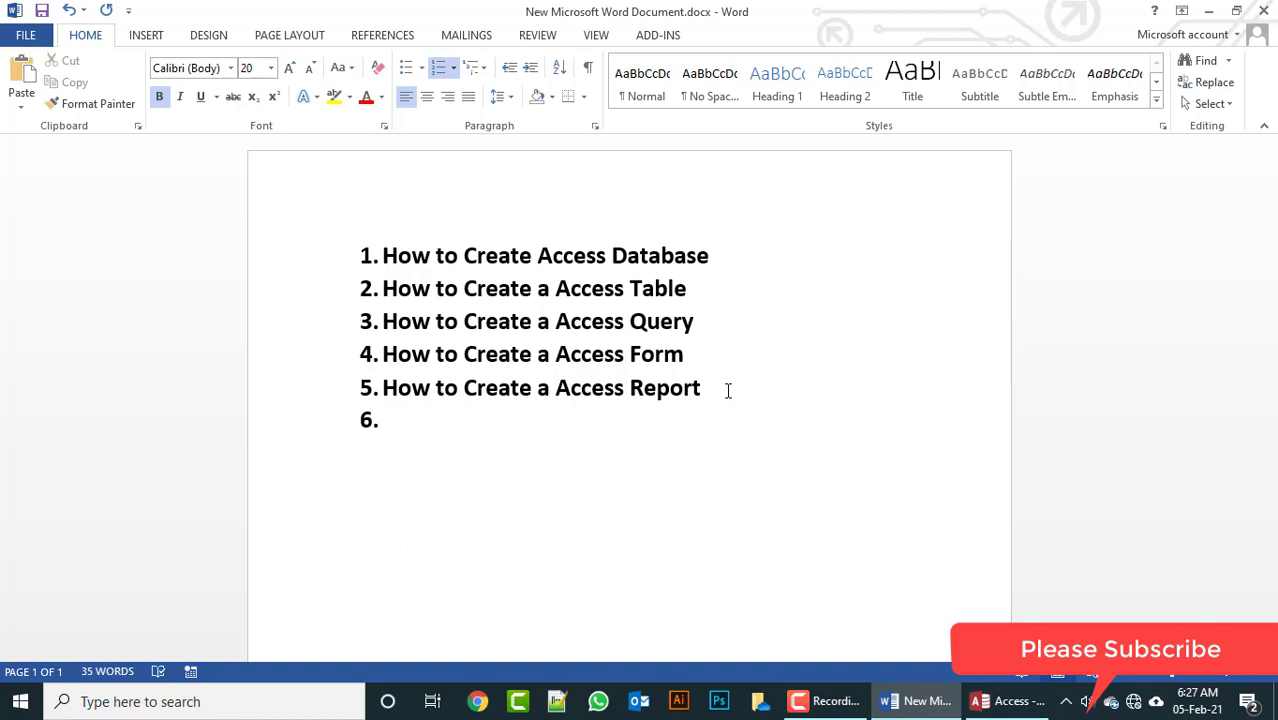
{"action": "type", "text": "Customis"}
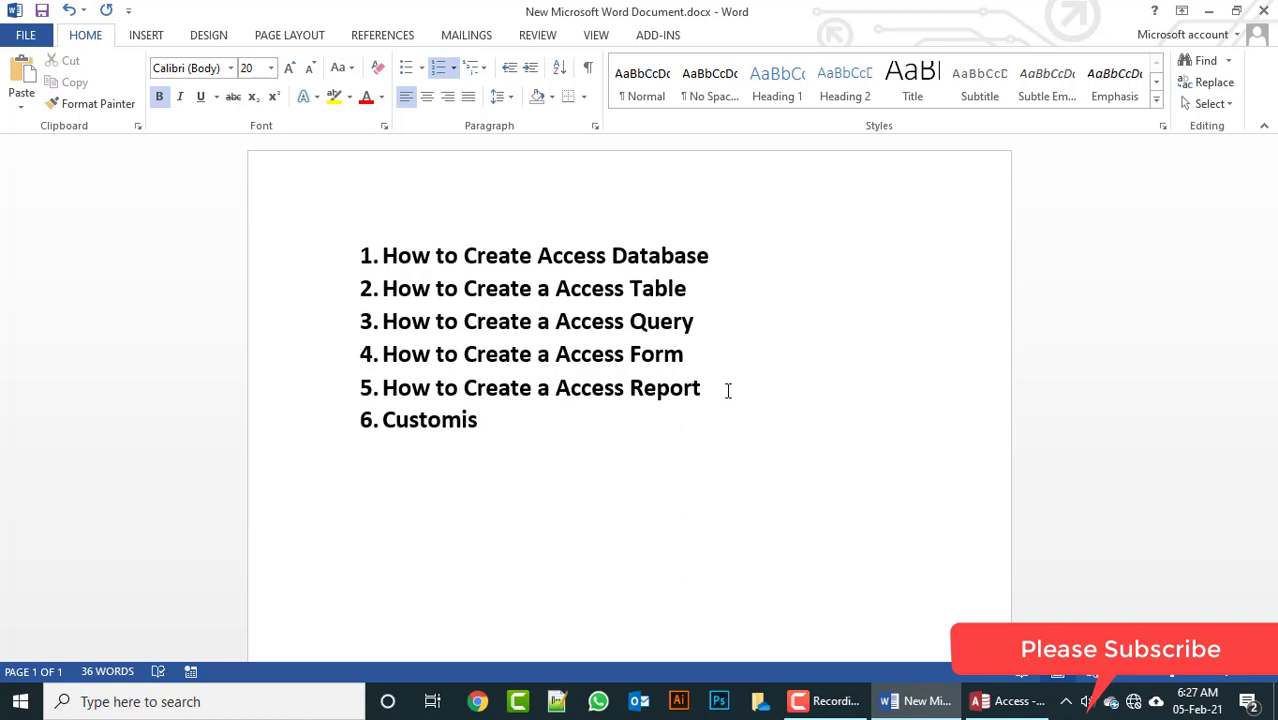
{"action": "type", "text": "e"}
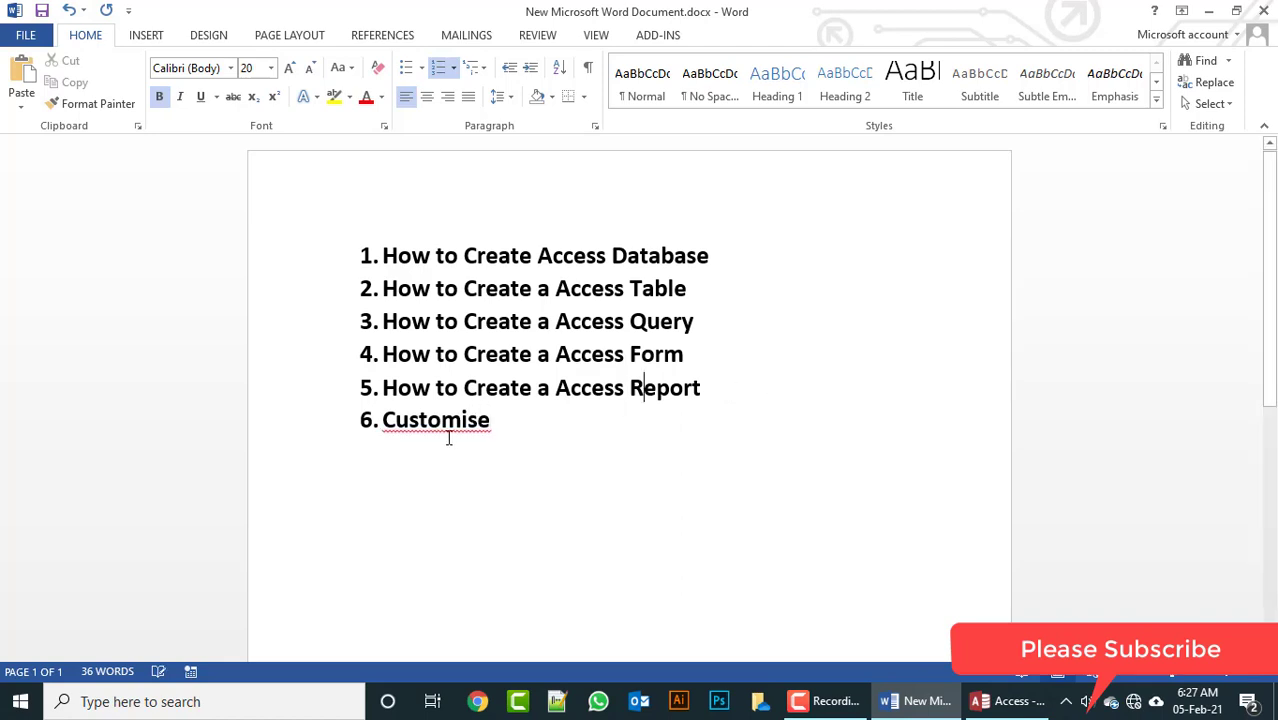
{"action": "right_click", "coordinate": [487, 427]}
{"action": "left_click", "coordinate": [545, 449]}
{"action": "key", "text": "ctrl+s"}
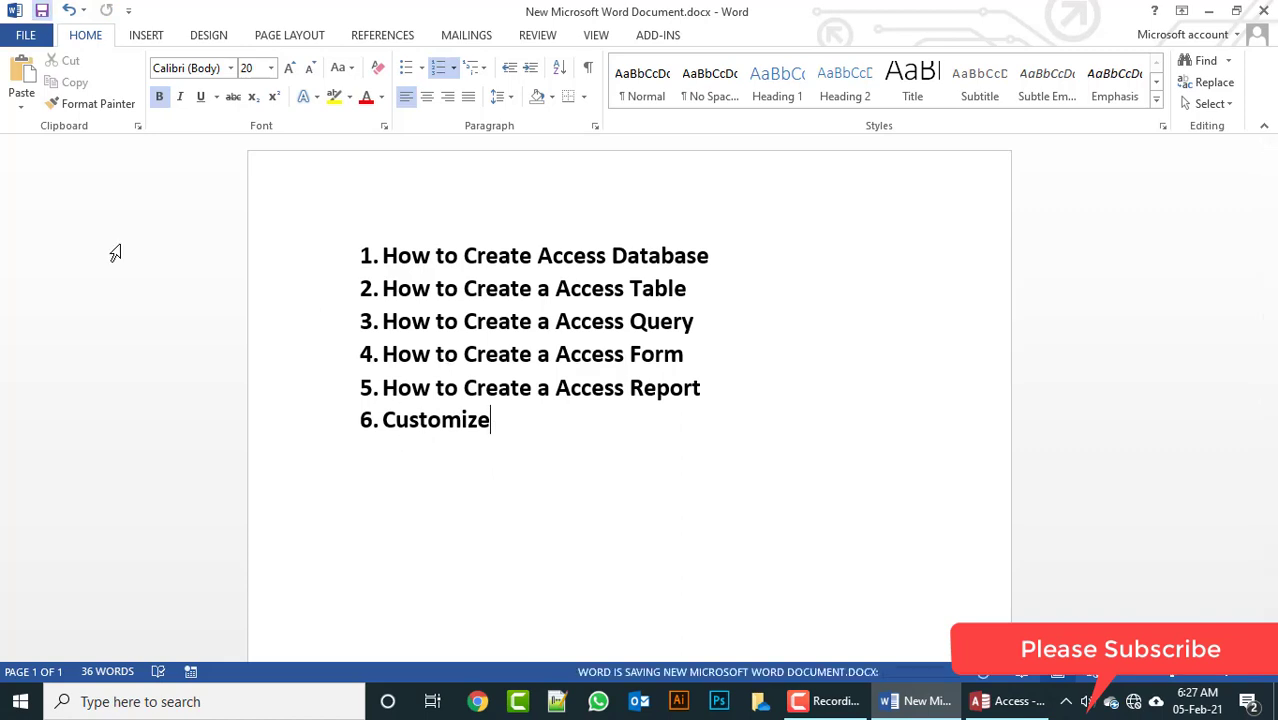
Step: Switch back to the School Database in Access and create a blank form
{"action": "left_click", "coordinate": [997, 708]}
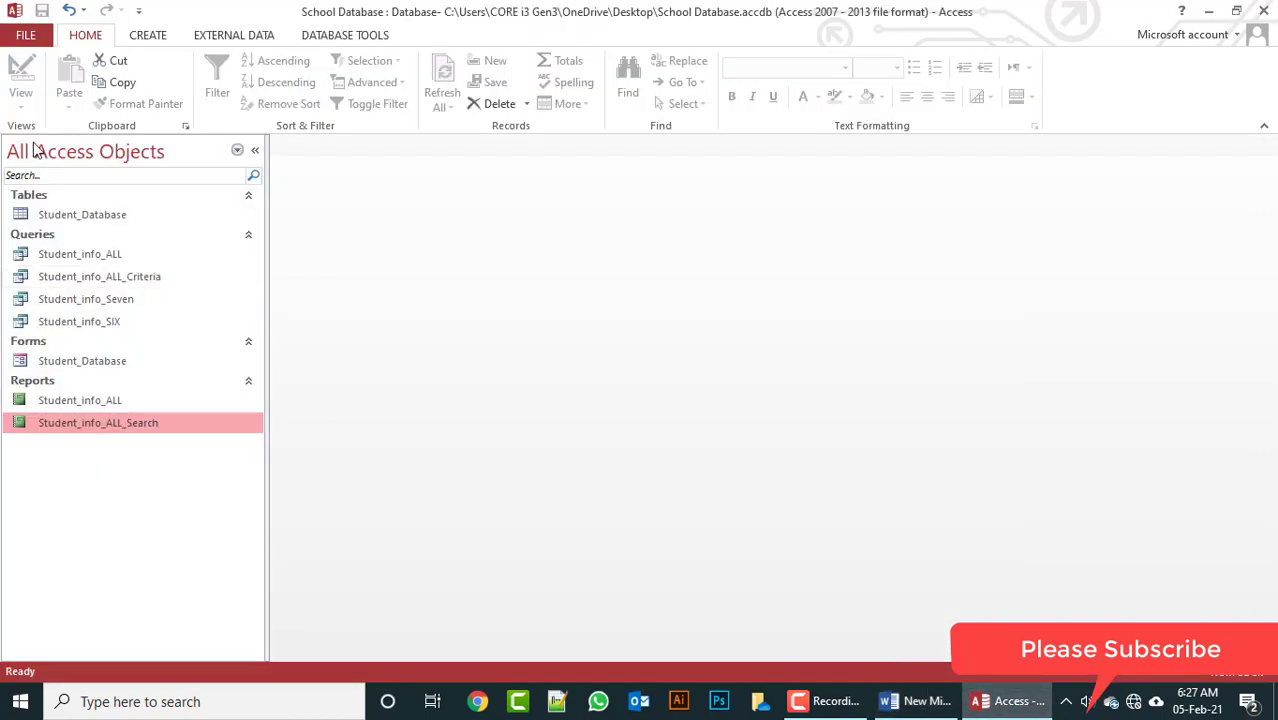
{"action": "left_click", "coordinate": [100, 402]}
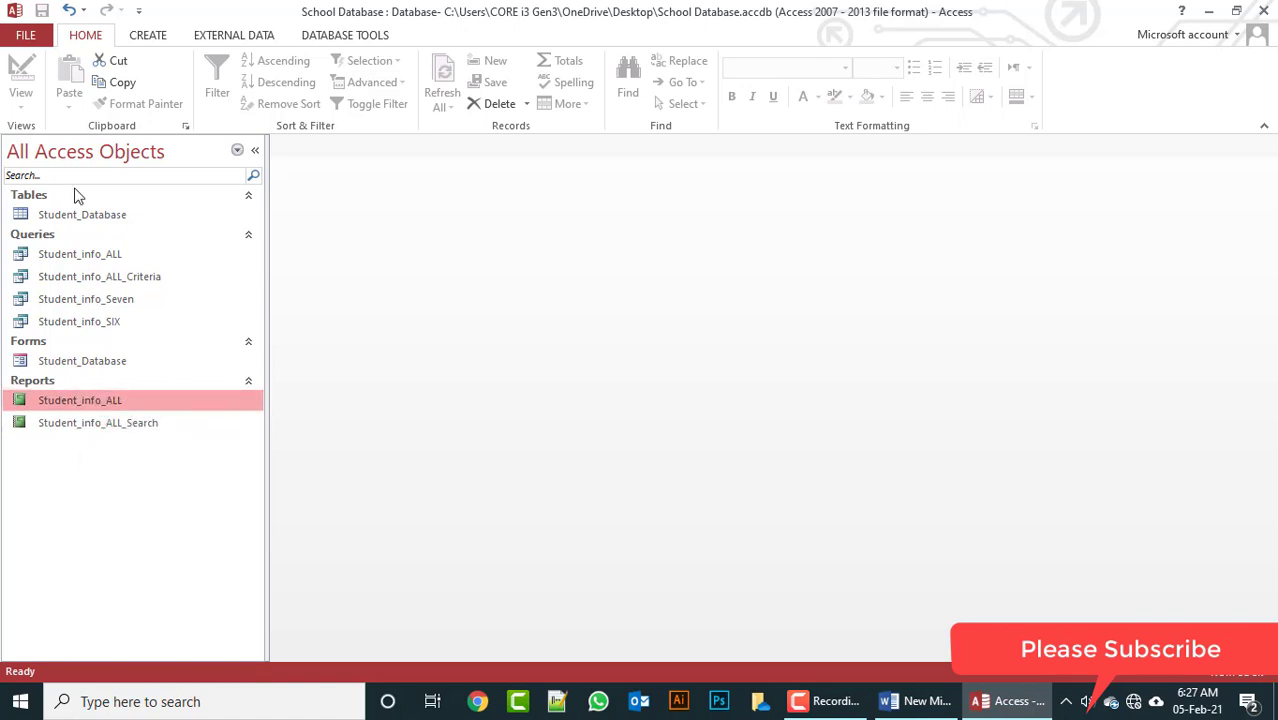
{"action": "left_click", "coordinate": [152, 34]}
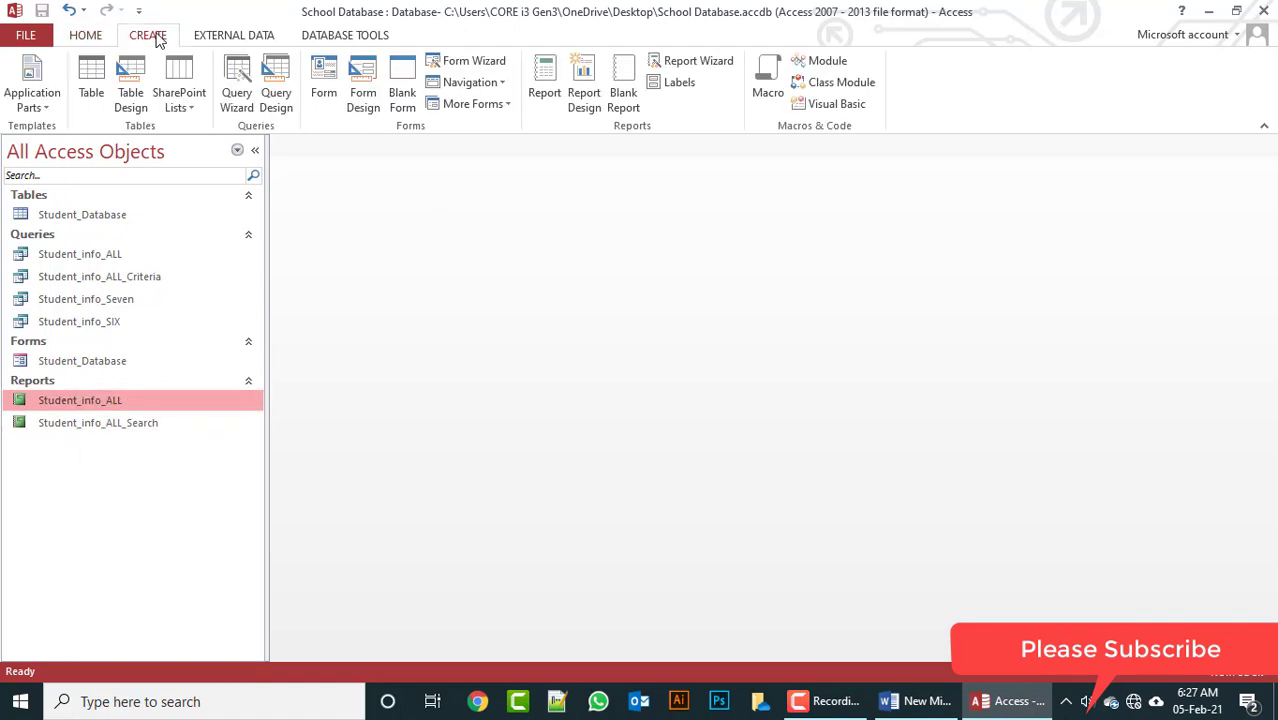
{"action": "left_click", "coordinate": [403, 86]}
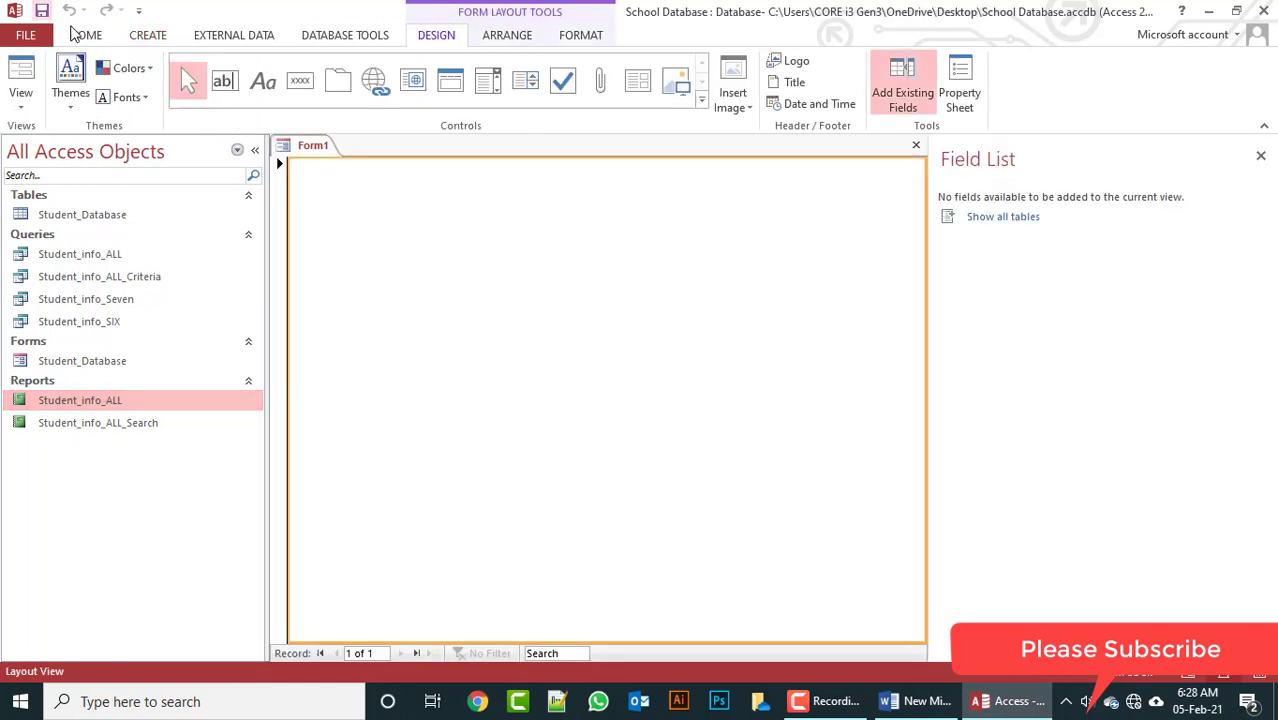
Step: Fill the blank form's background with the darkest teal theme colour, after trying standard blue
{"action": "left_click", "coordinate": [86, 35]}
{"action": "left_click", "coordinate": [880, 95]}
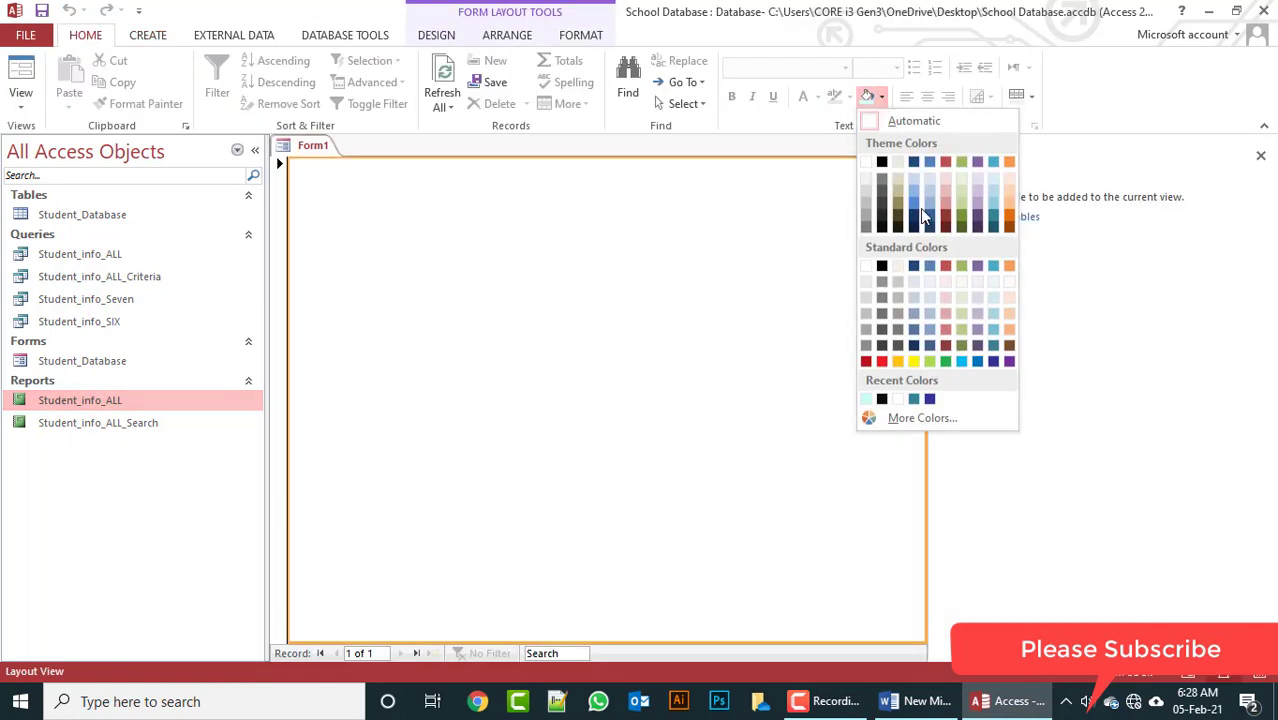
{"action": "left_click", "coordinate": [977, 361]}
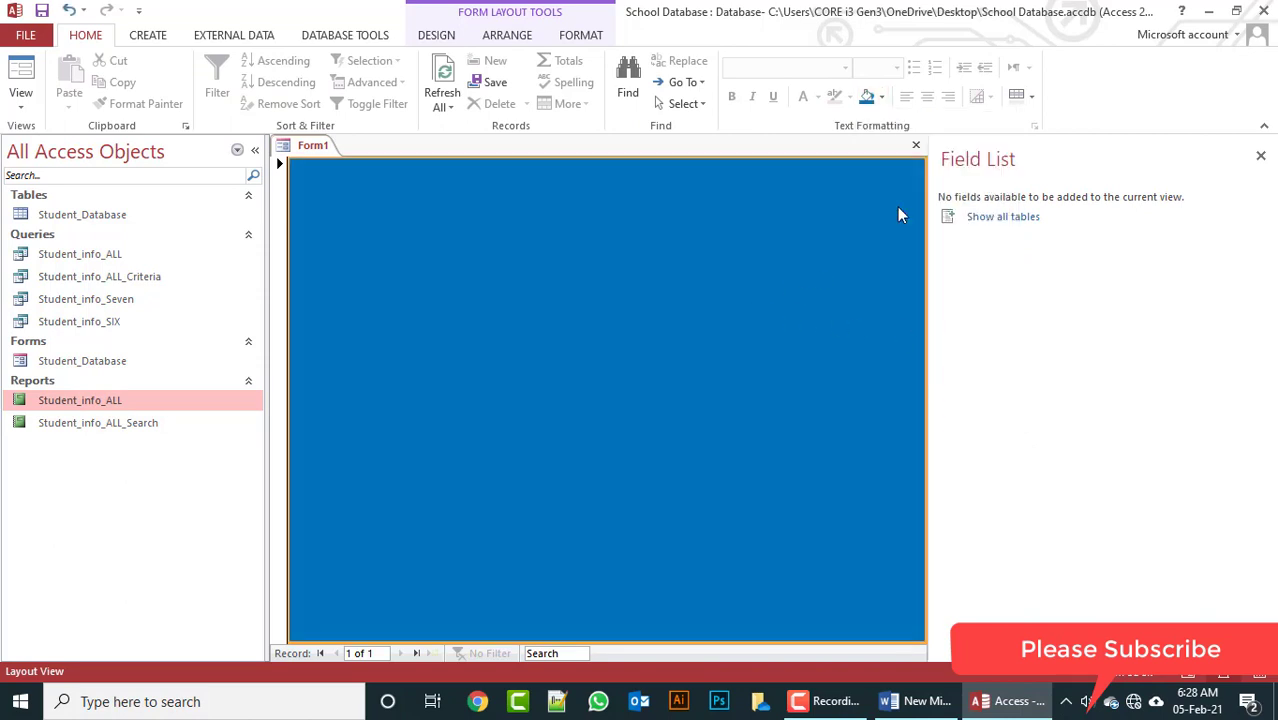
{"action": "left_click", "coordinate": [881, 96]}
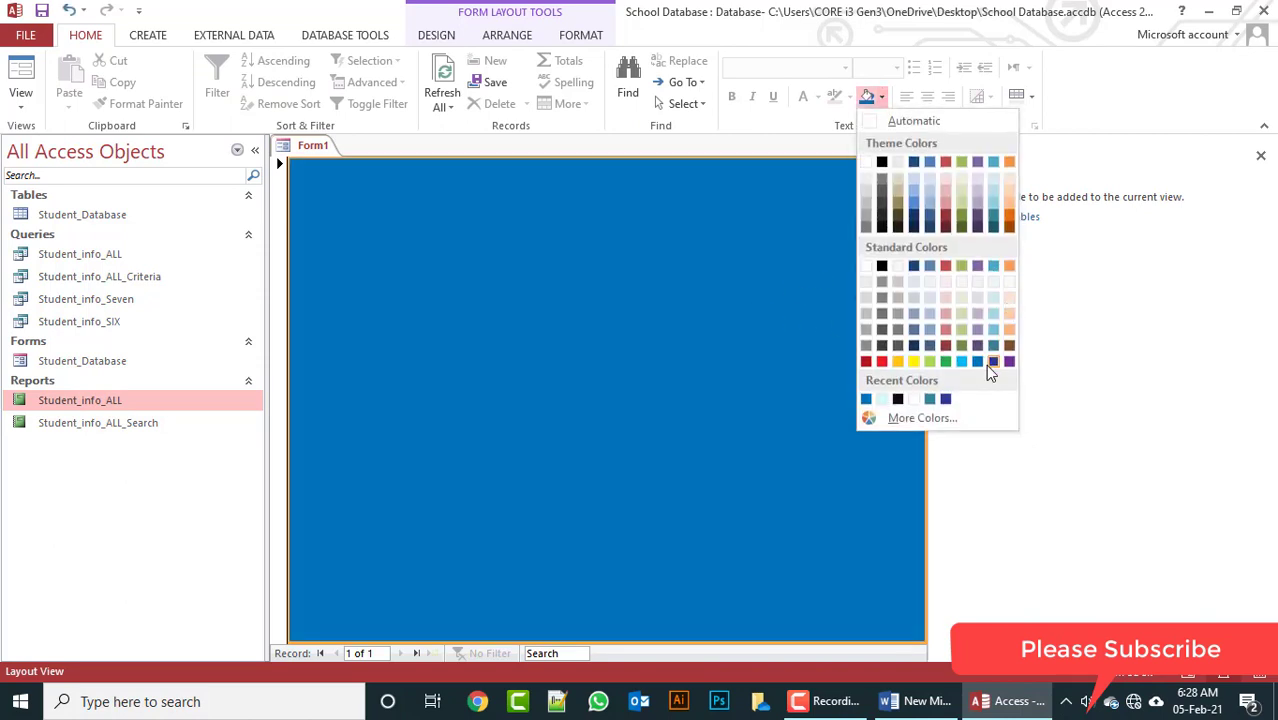
{"action": "left_click", "coordinate": [992, 226]}
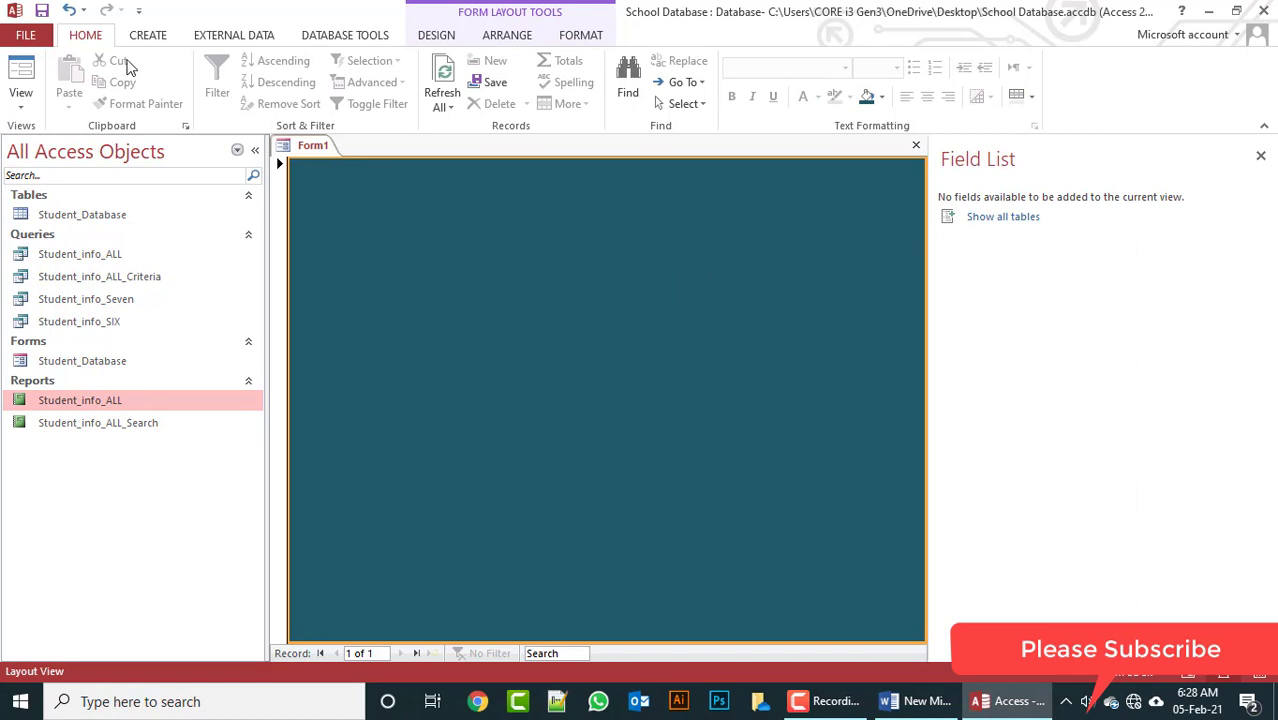
Step: Save the new form as MAIN_FORM
{"action": "left_click", "coordinate": [42, 10]}
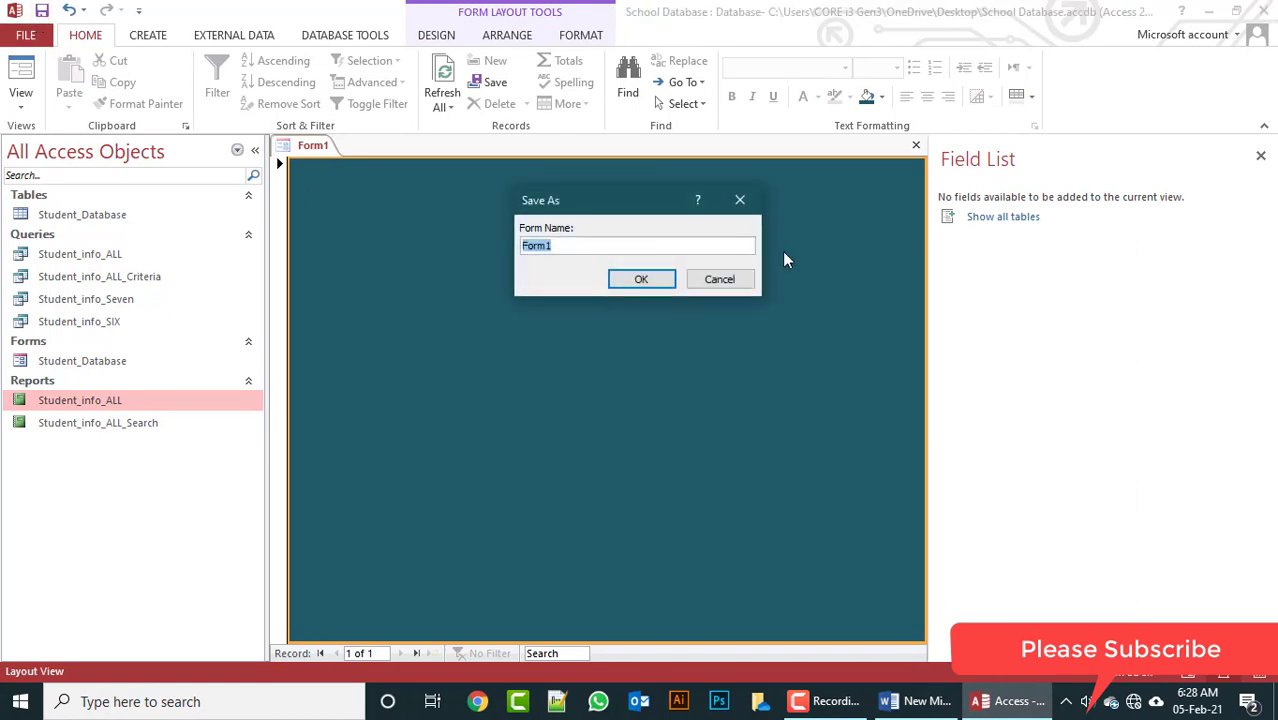
{"action": "type", "text": "MAIN_FORM"}
{"action": "left_click", "coordinate": [636, 280]}
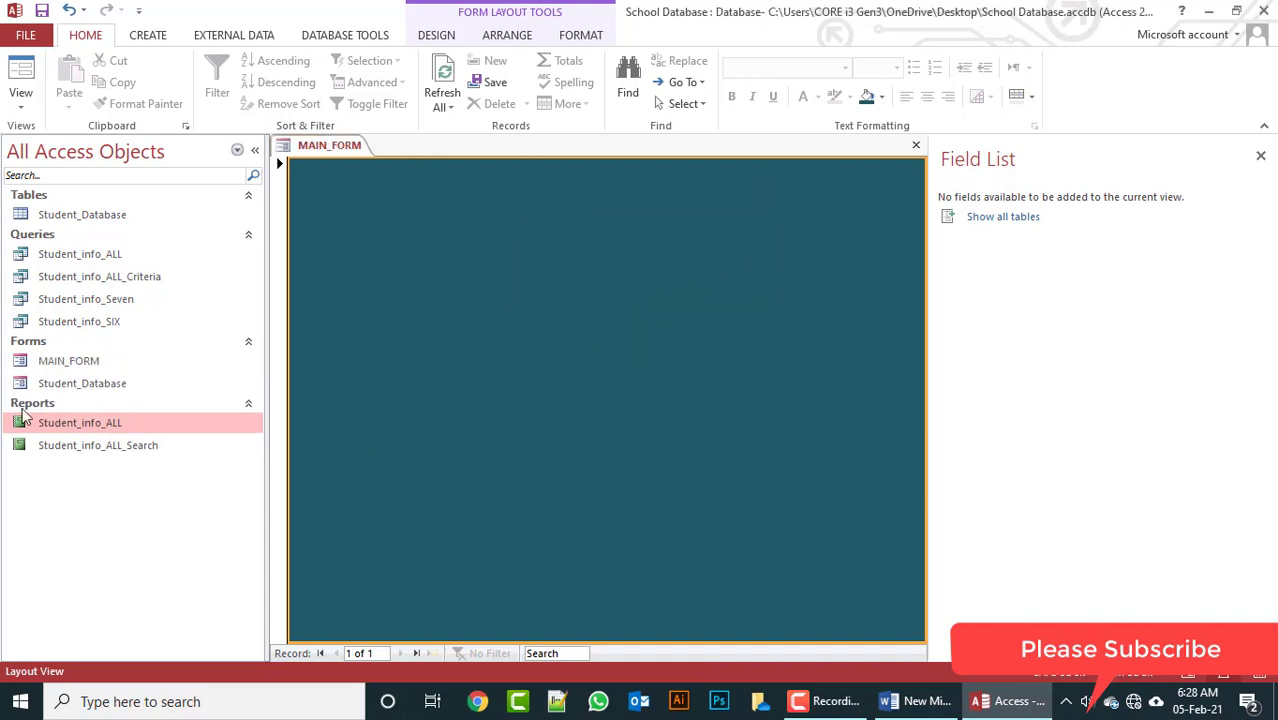
Step: Switch MAIN_FORM to Design View and place a command button near the Detail section's upper-left corner, without using the wizard
{"action": "right_click", "coordinate": [569, 280]}
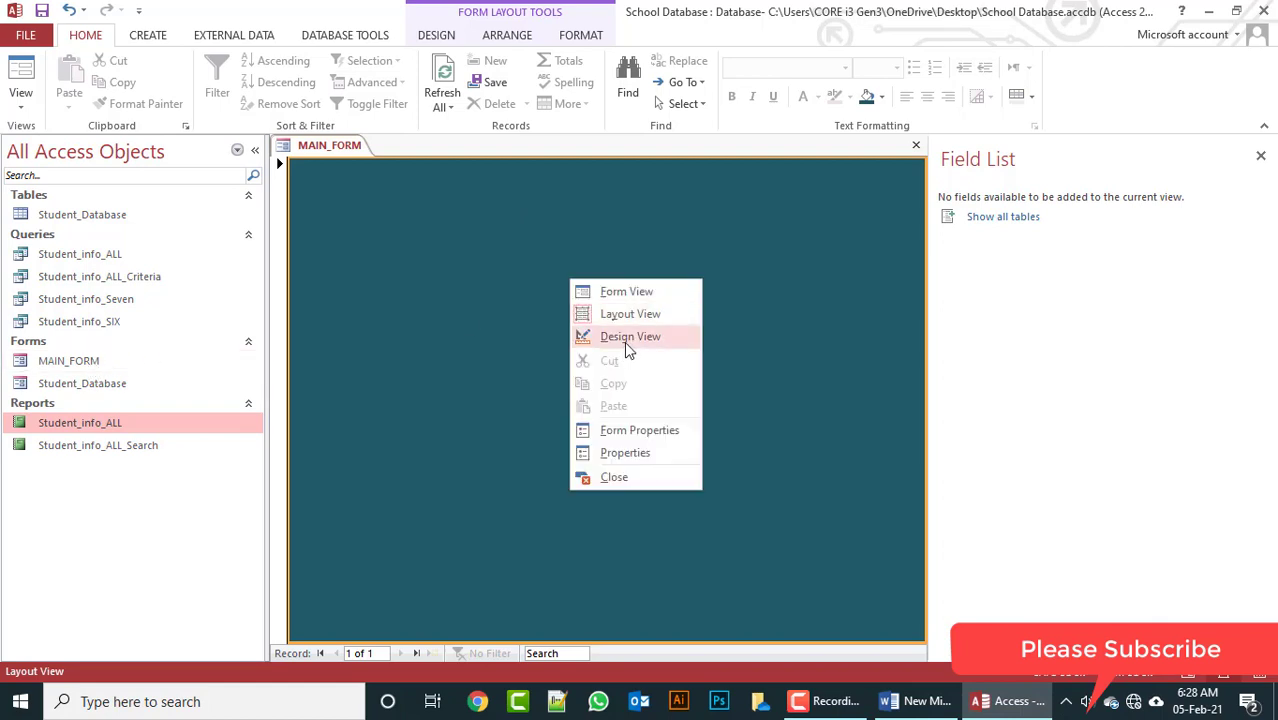
{"action": "left_click", "coordinate": [626, 338]}
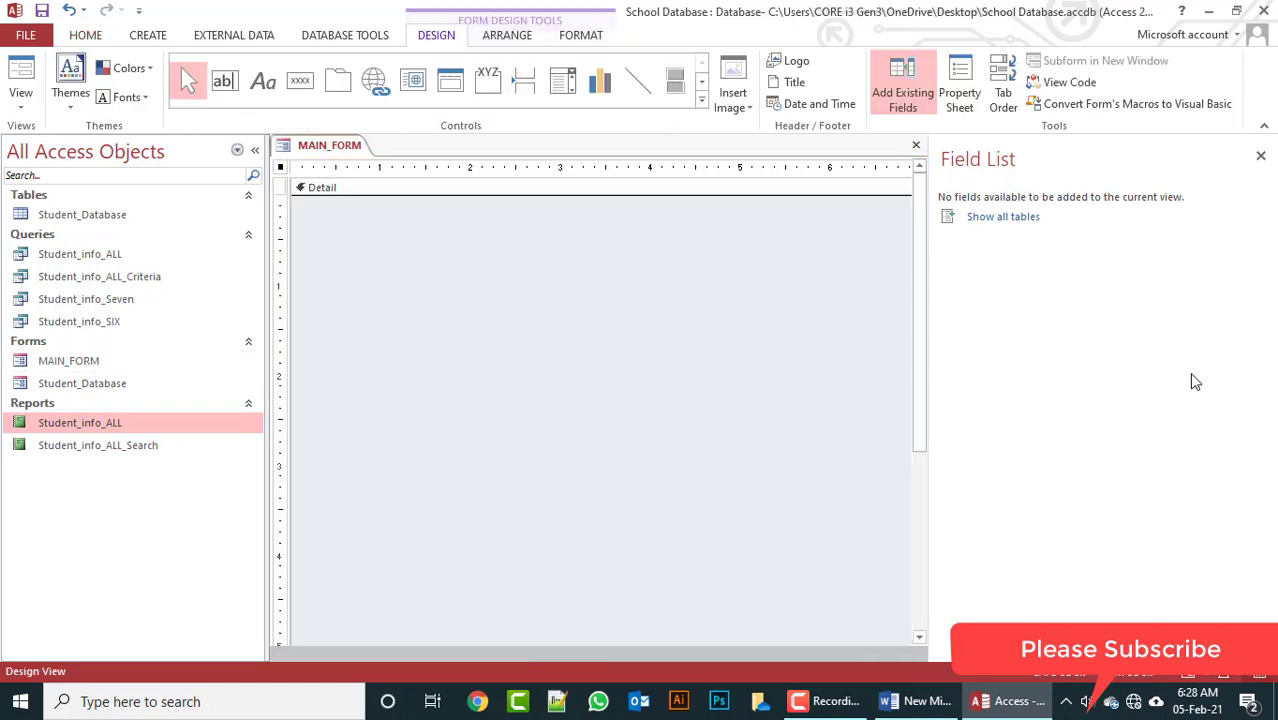
{"action": "left_click", "coordinate": [302, 81]}
{"action": "left_click_drag", "start_coordinate": [336, 221], "coordinate": [413, 241]}
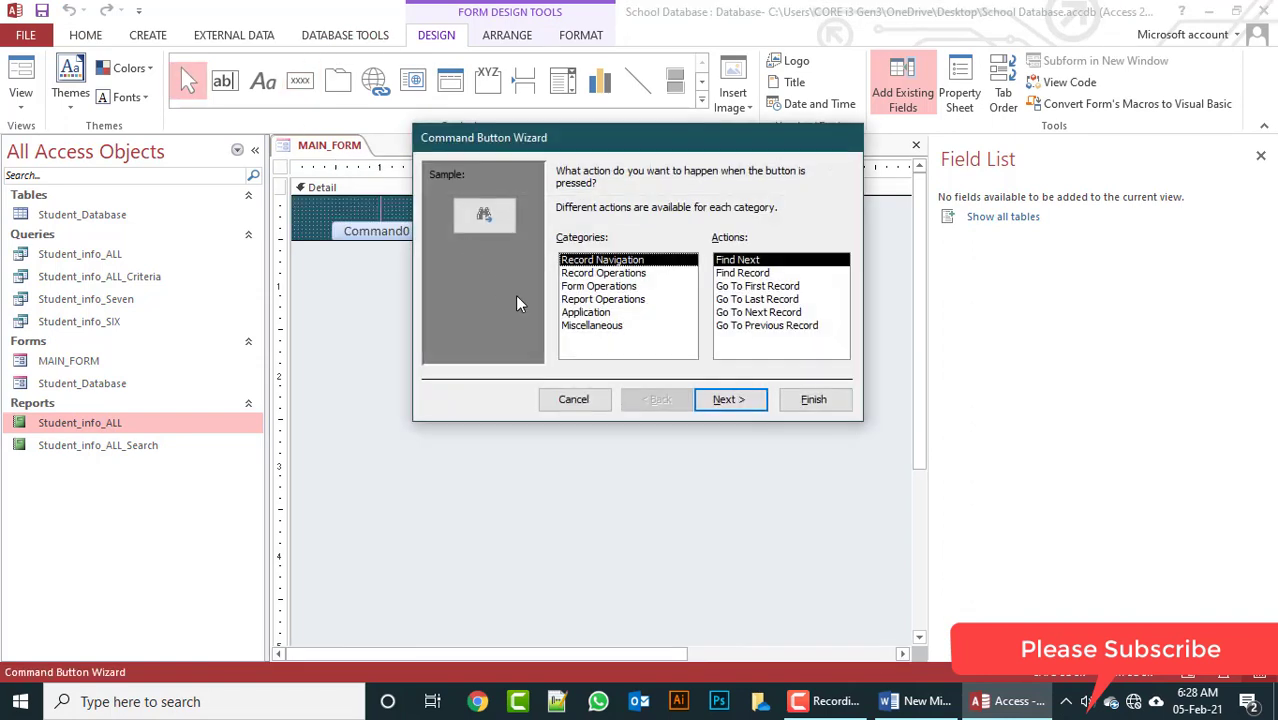
{"action": "left_click", "coordinate": [578, 400]}
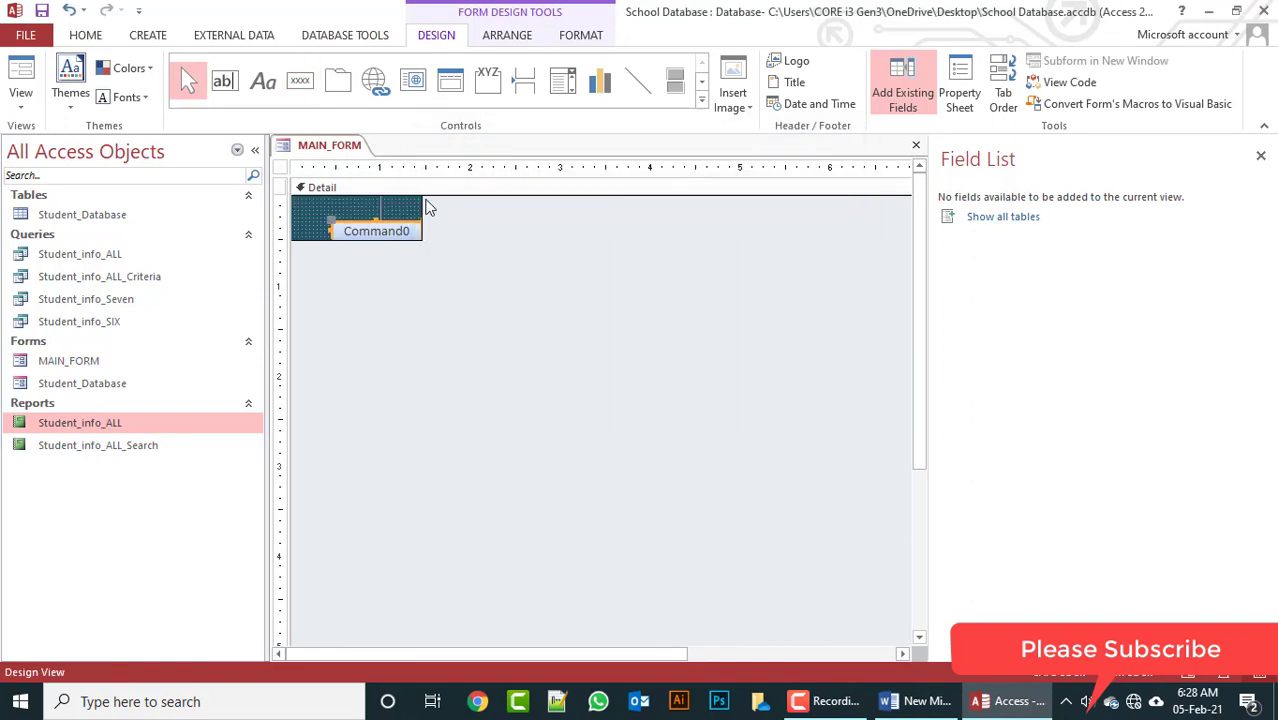
Step: Enlarge the Detail section to about 2.8 by 1.15 inches and the command button to about 1.4 by 0.55 inches
{"action": "left_click_drag", "start_coordinate": [422, 206], "coordinate": [546, 212]}
{"action": "left_click_drag", "start_coordinate": [479, 241], "coordinate": [482, 300]}
{"action": "left_click_drag", "start_coordinate": [424, 231], "coordinate": [396, 272]}
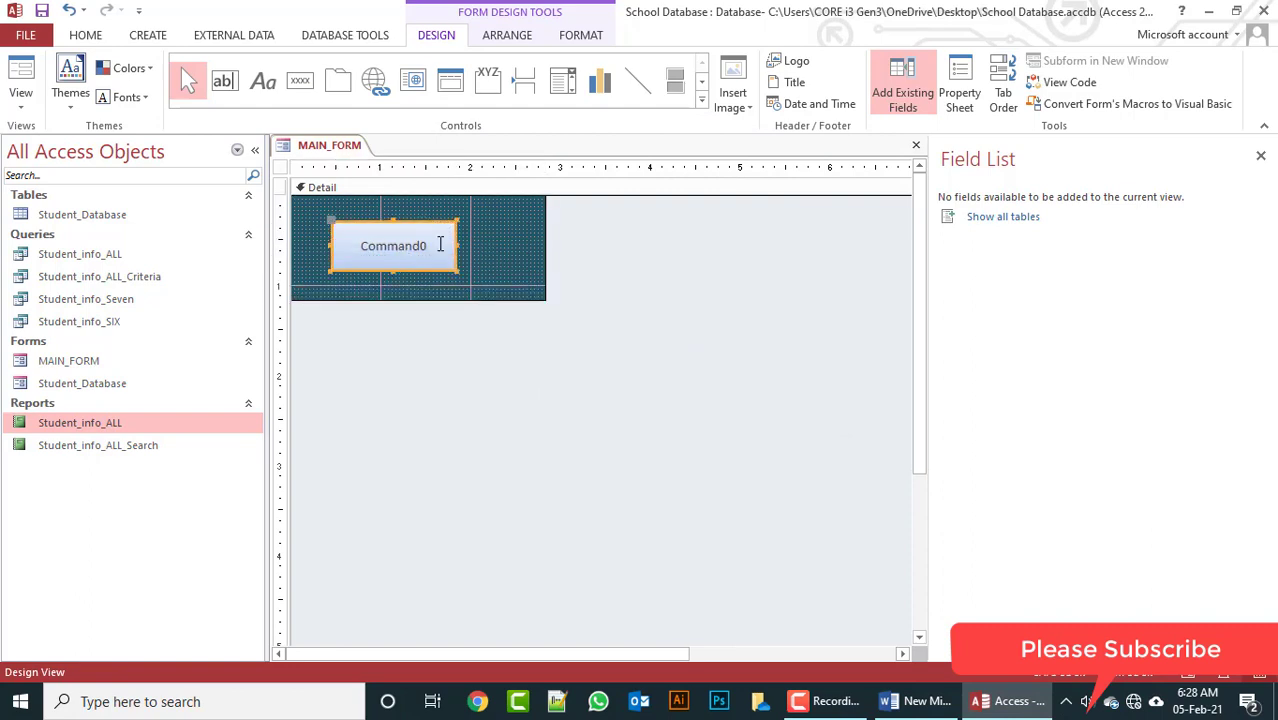
Step: Change the command button's caption to Main Database
{"action": "double_click", "coordinate": [439, 245]}
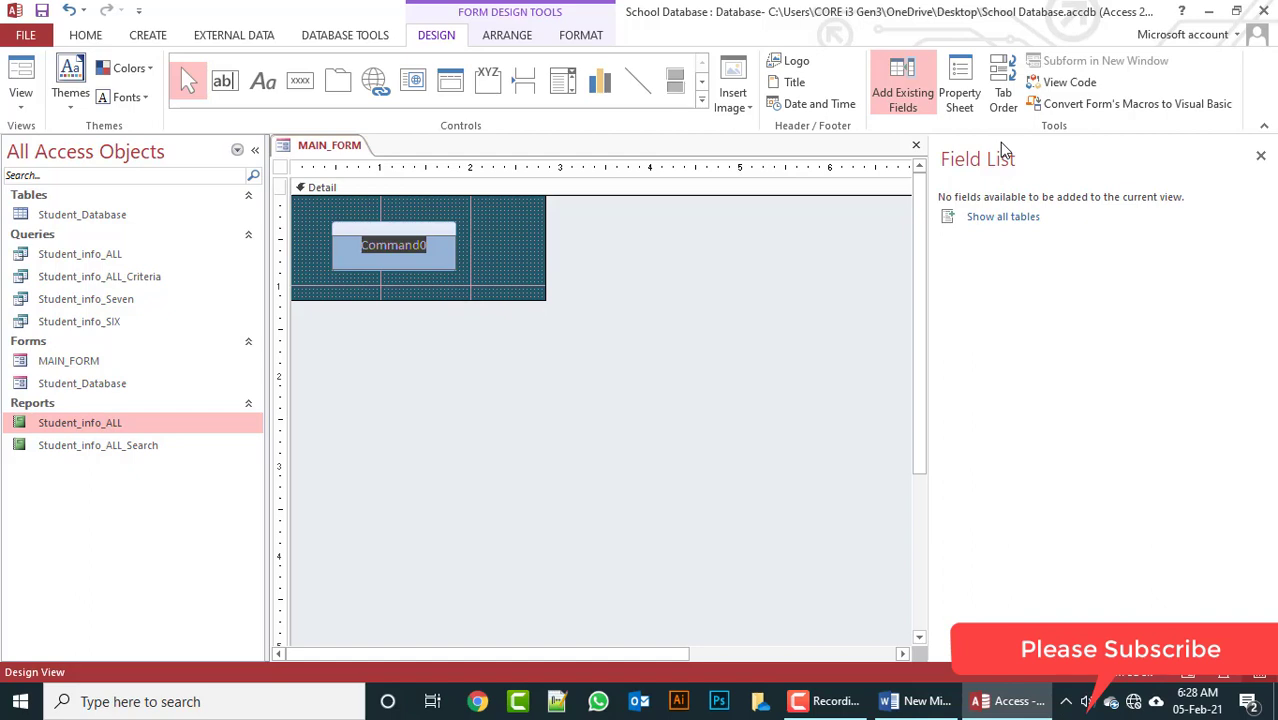
{"action": "type", "text": "Main D"}
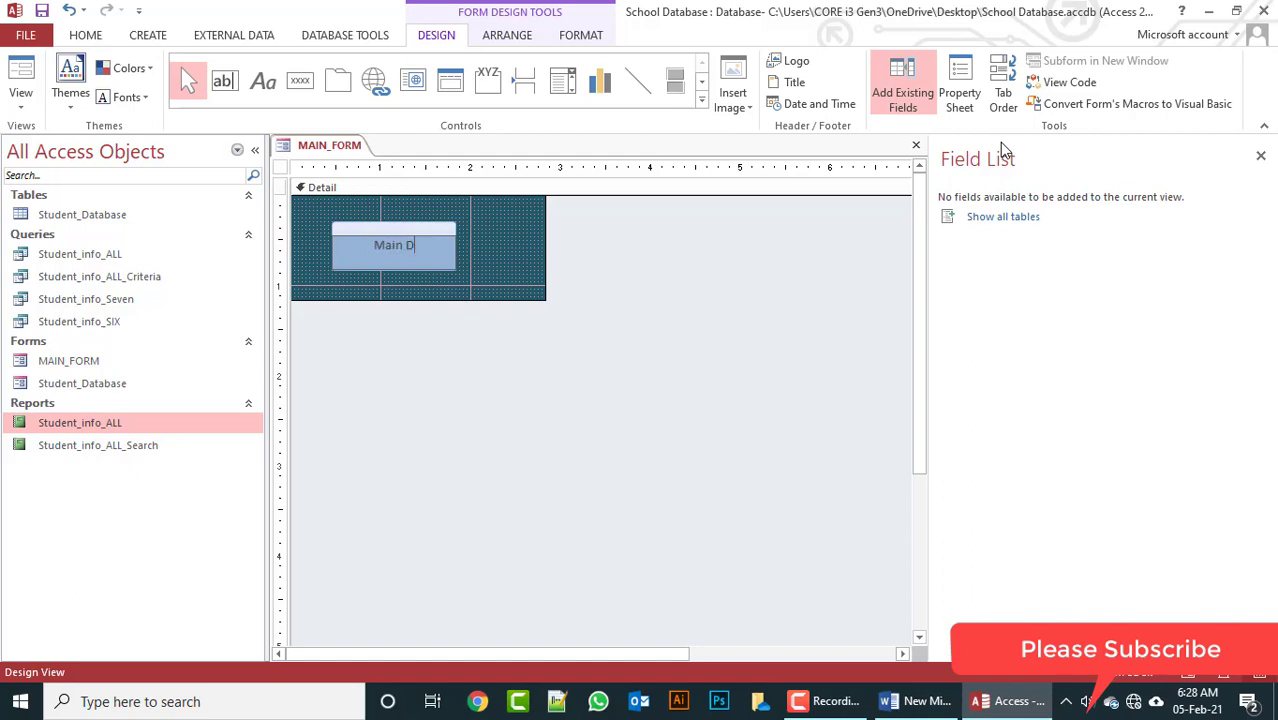
{"action": "type", "text": "atabase"}
{"action": "left_click", "coordinate": [488, 245]}
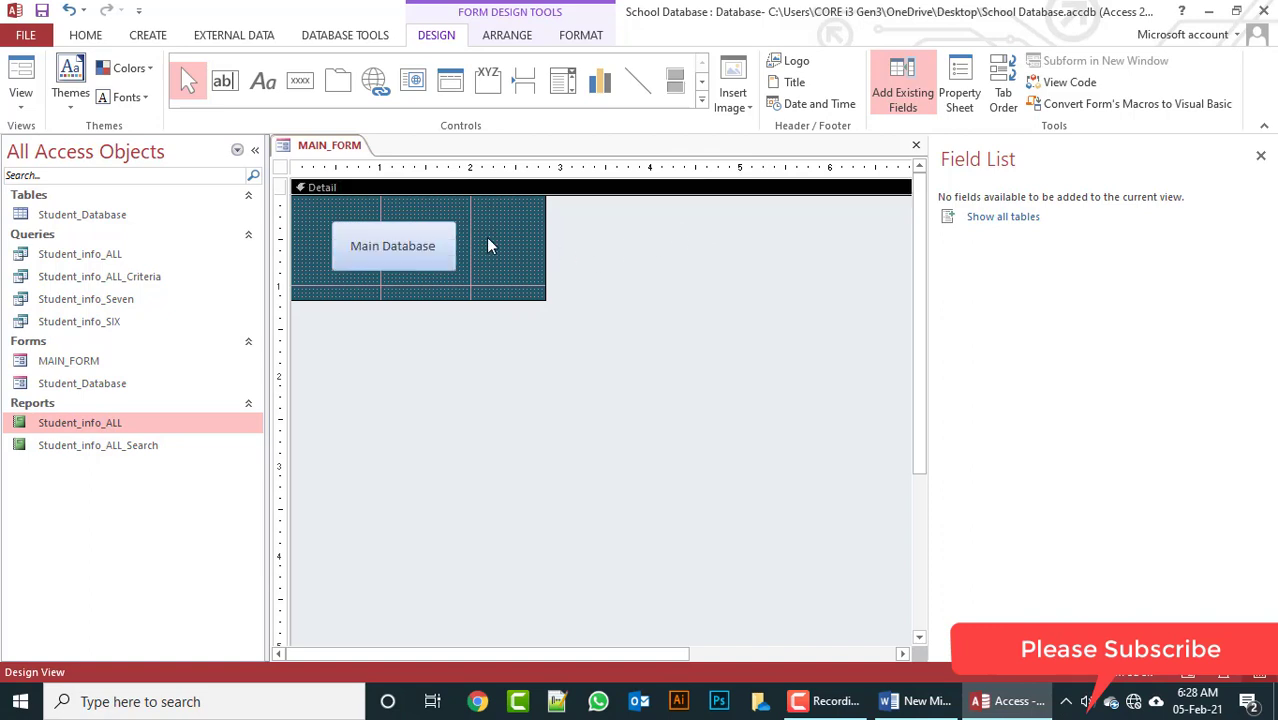
Step: Build a click macro for the Main Database button with an OpenTable action for the Student_Database table, saving and closing it
{"action": "right_click", "coordinate": [407, 253]}
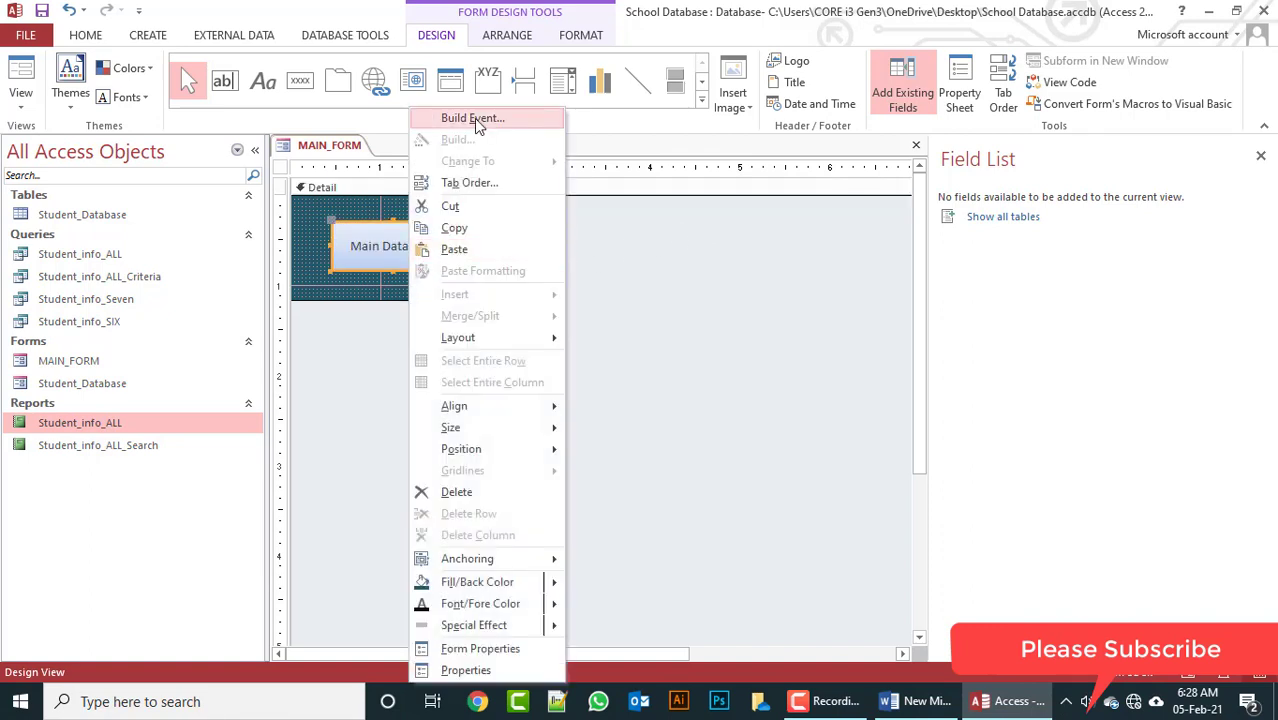
{"action": "left_click", "coordinate": [474, 118]}
{"action": "left_click", "coordinate": [600, 382]}
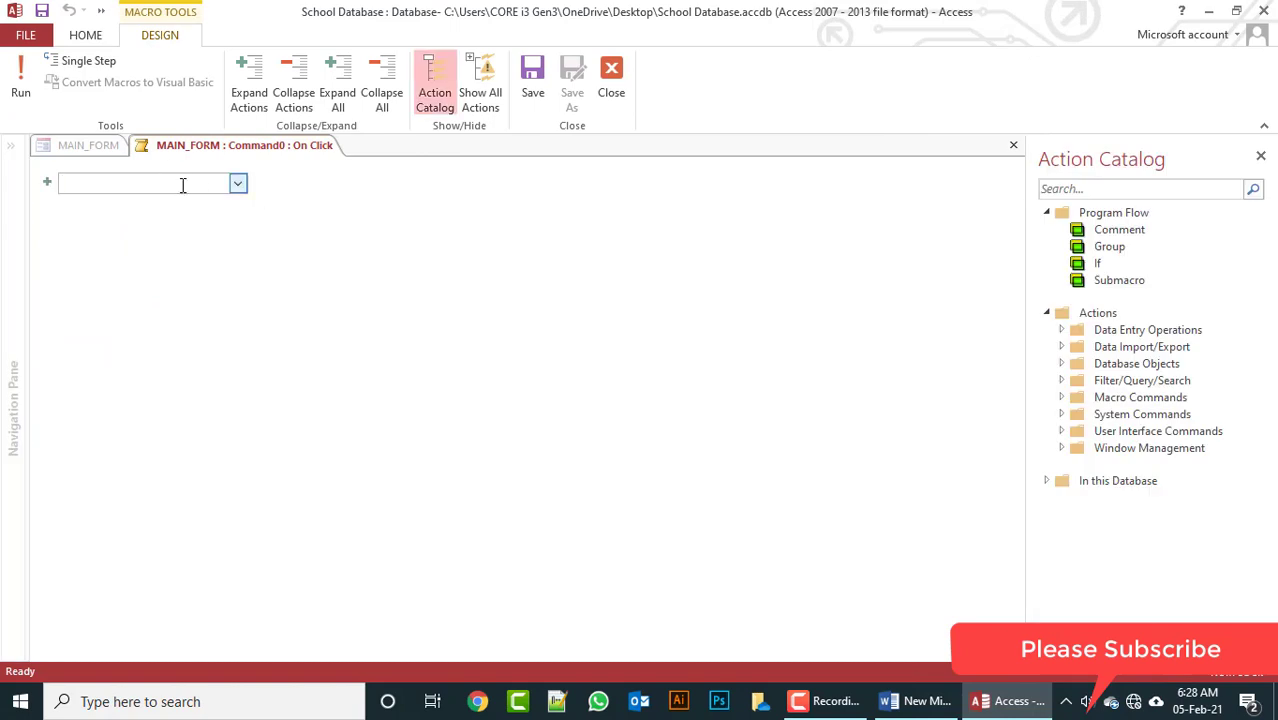
{"action": "type", "text": "opent"}
{"action": "key", "text": "Return"}
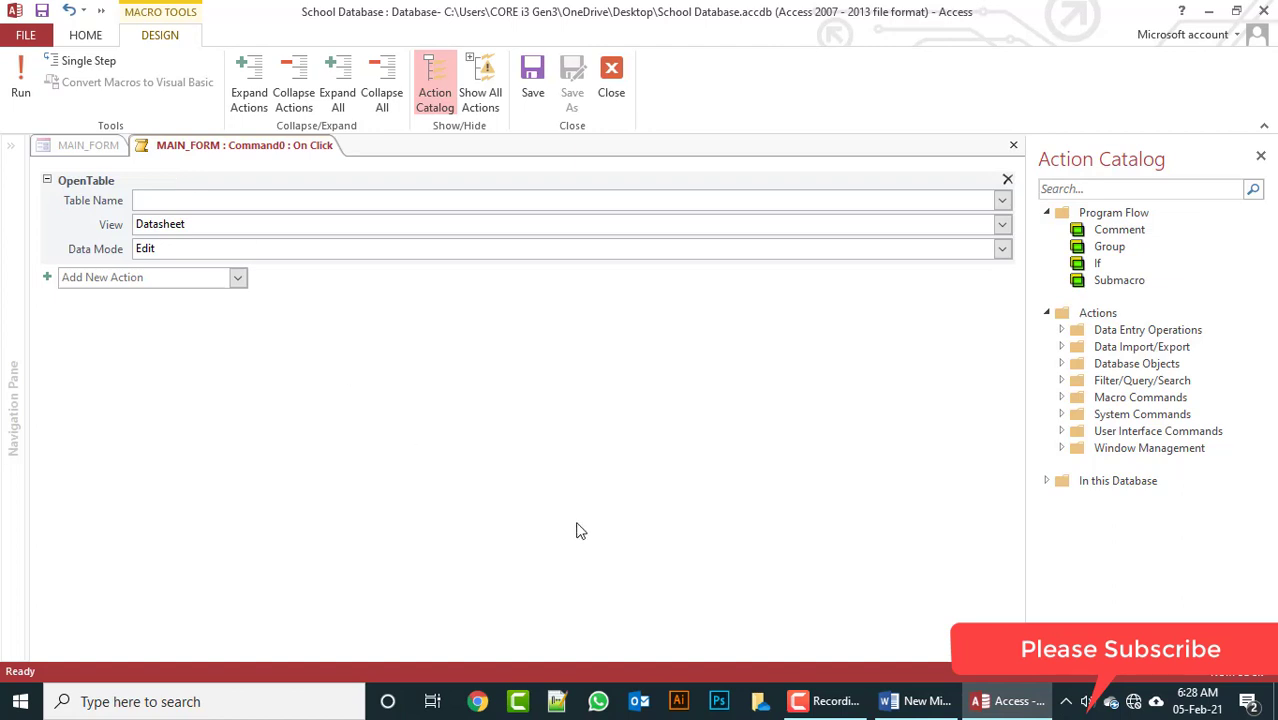
{"action": "left_click", "coordinate": [1003, 201]}
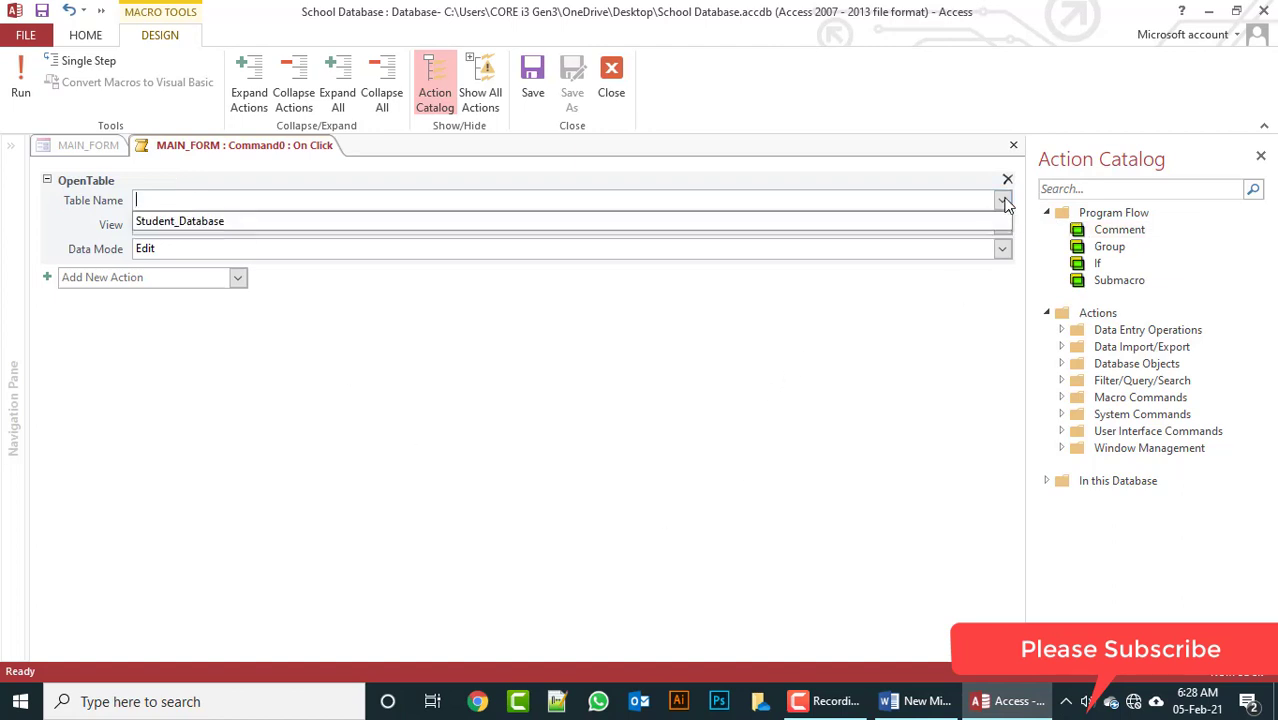
{"action": "left_click", "coordinate": [251, 221]}
{"action": "left_click", "coordinate": [533, 78]}
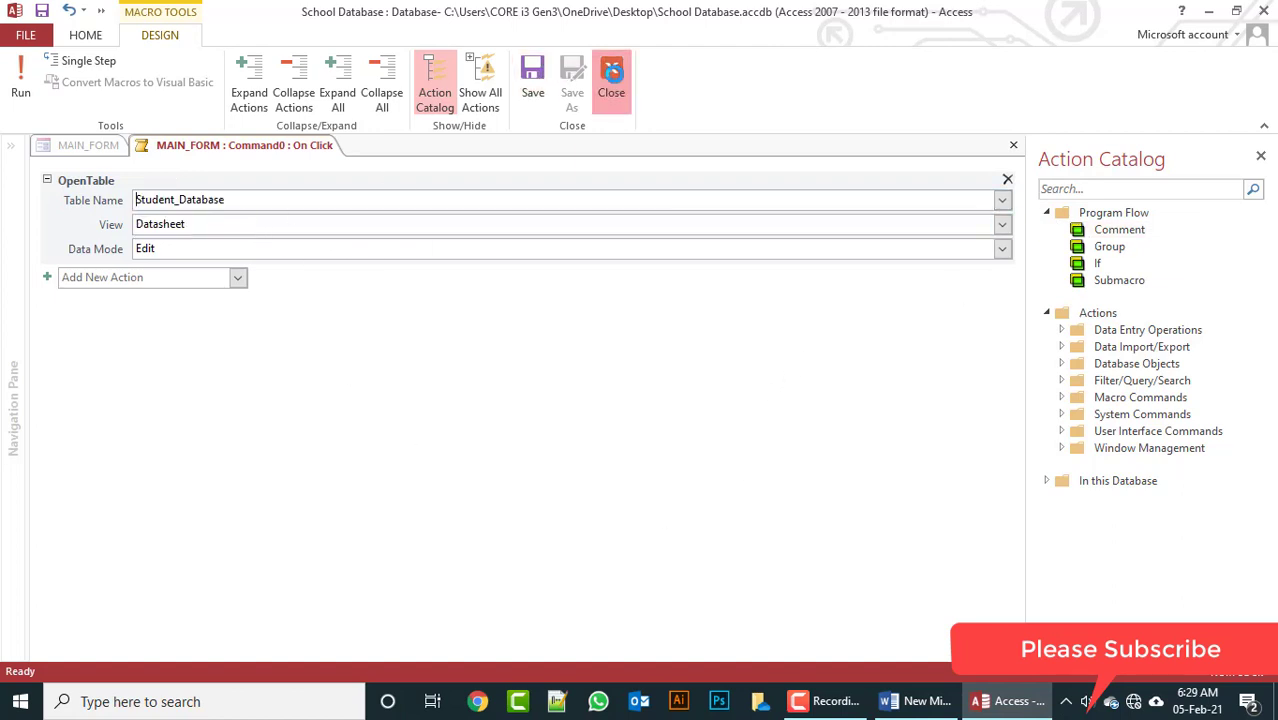
{"action": "left_click", "coordinate": [611, 80]}
Step: Test the Main Database button in Form View, closing the Student_Database table it opens
{"action": "left_click", "coordinate": [20, 78]}
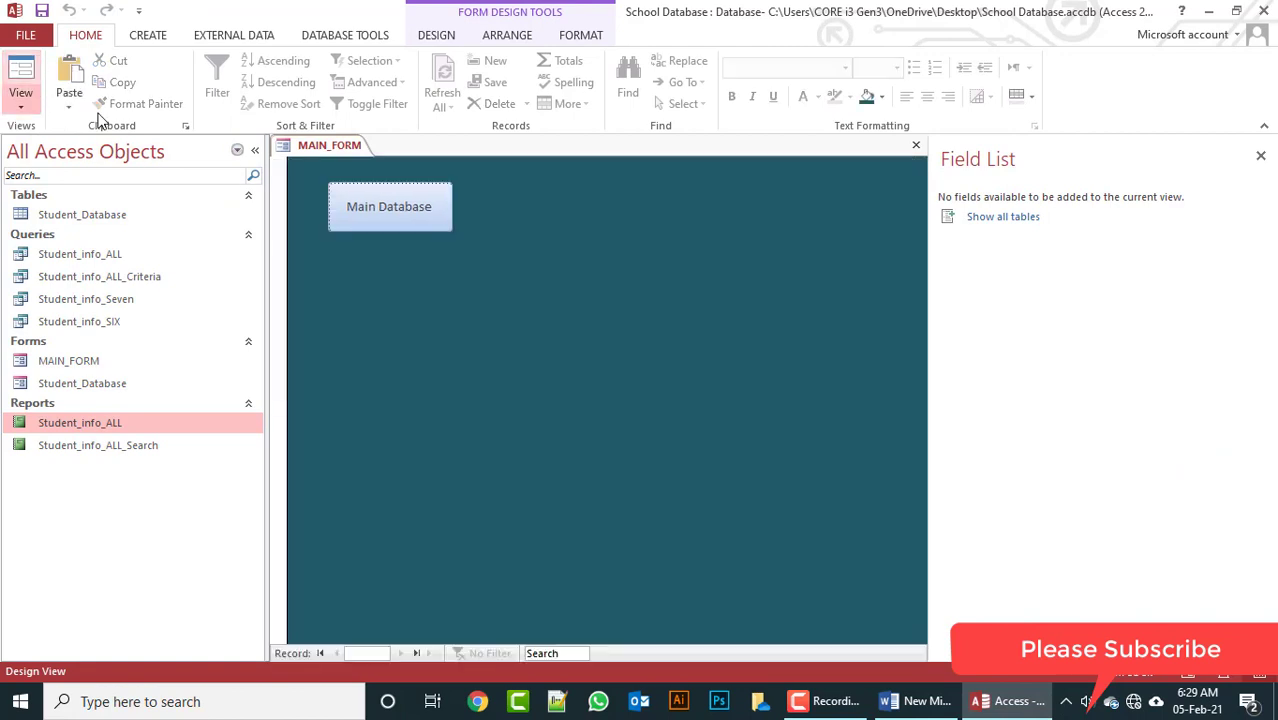
{"action": "left_click", "coordinate": [421, 218]}
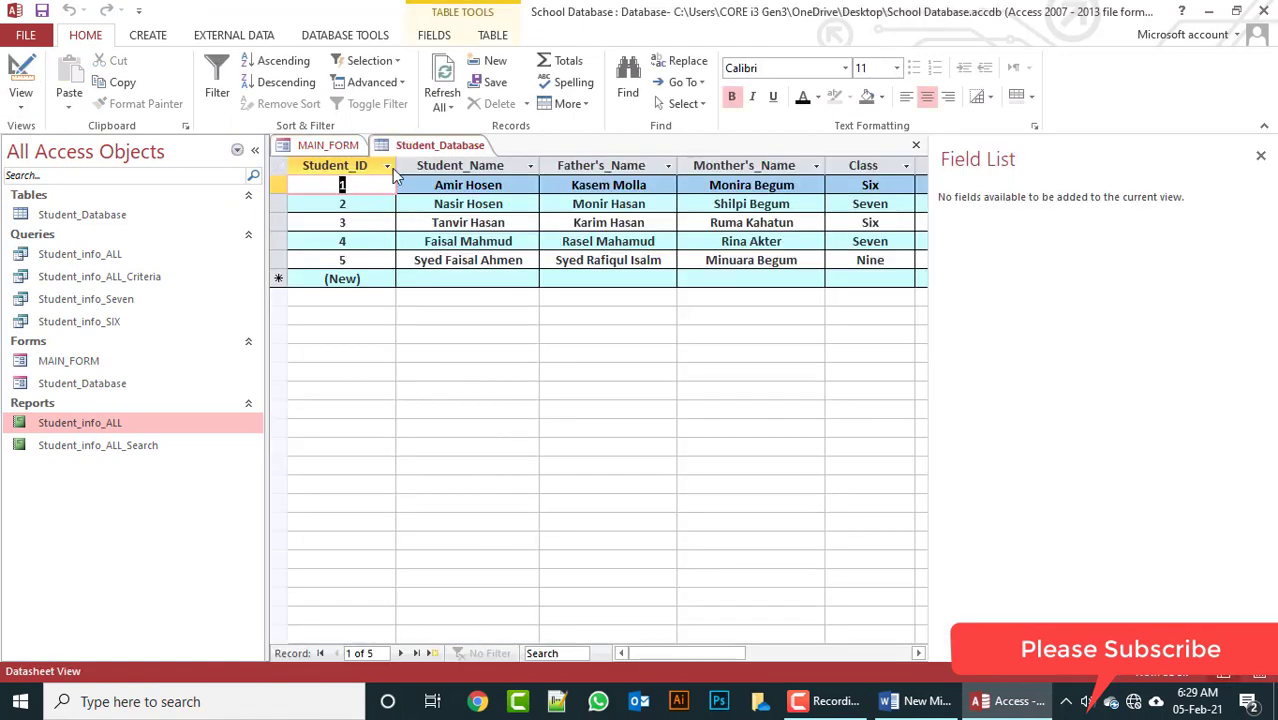
{"action": "right_click", "coordinate": [461, 146]}
{"action": "left_click", "coordinate": [500, 174]}
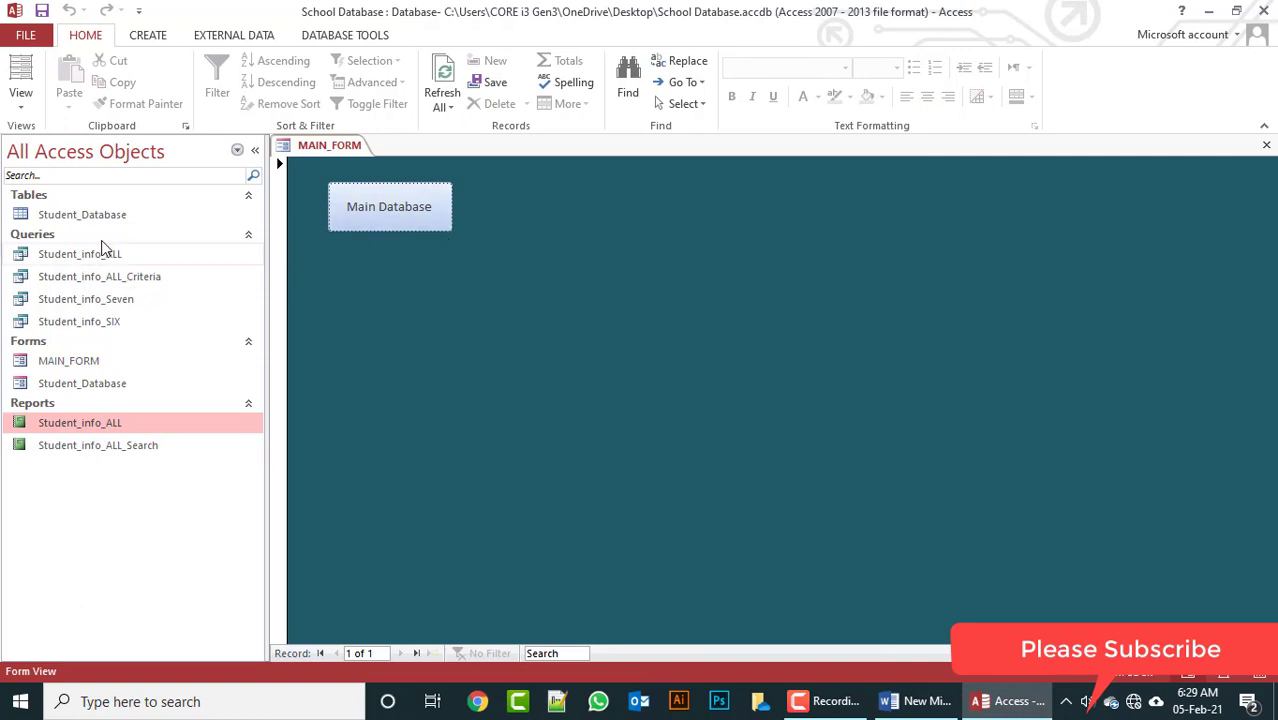
Step: Return MAIN_FORM to Design View and place a second command button about 1.4 inches wide below Main Database, without using the wizard
{"action": "right_click", "coordinate": [564, 274]}
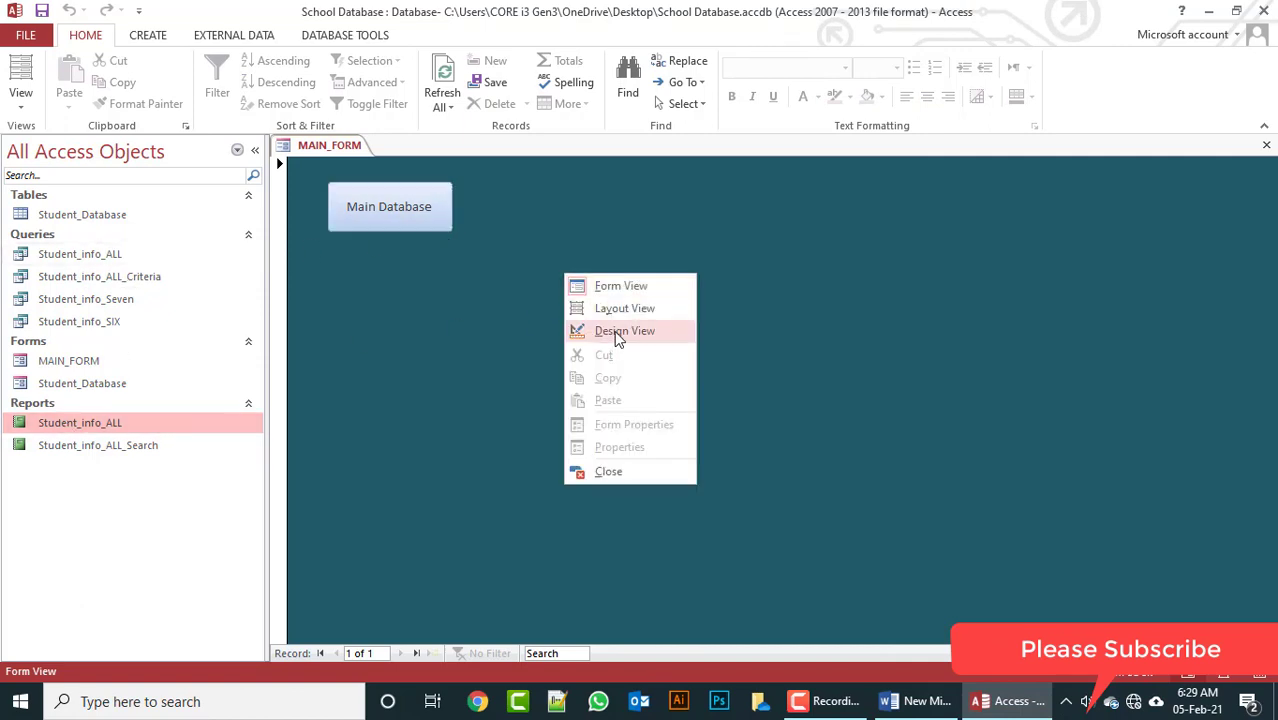
{"action": "left_click", "coordinate": [618, 331]}
{"action": "left_click", "coordinate": [299, 80]}
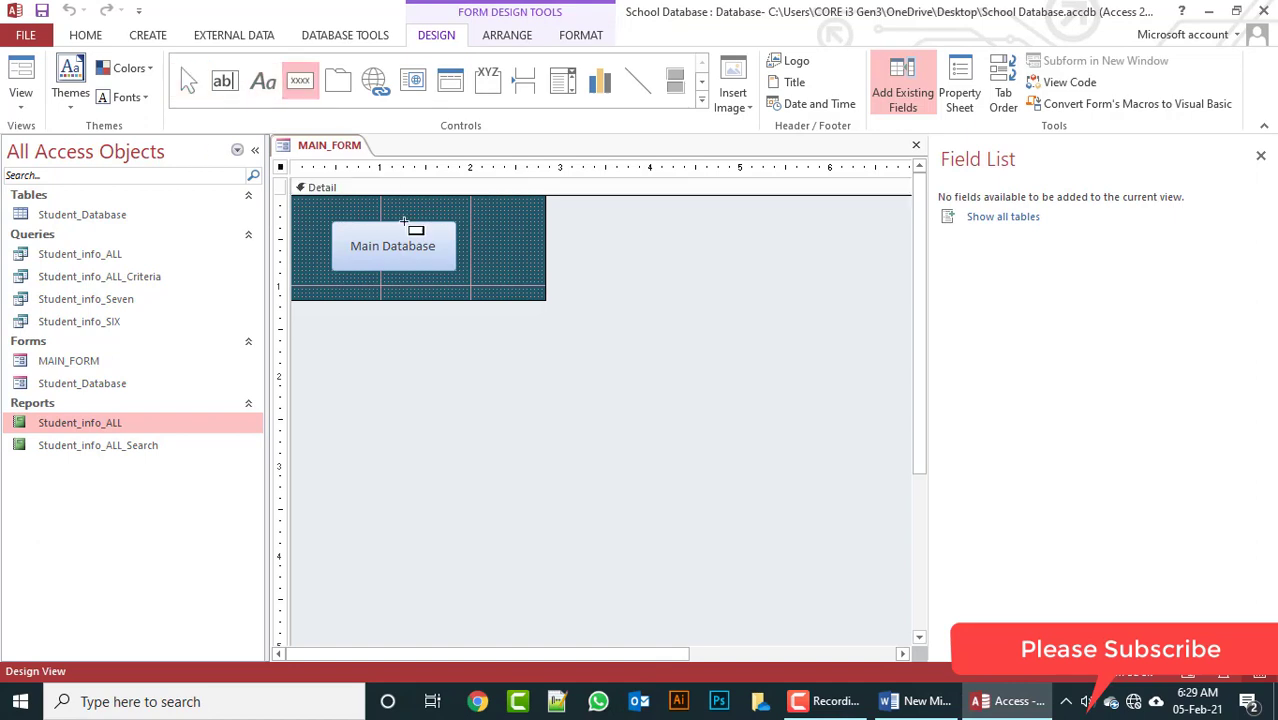
{"action": "left_click_drag", "start_coordinate": [337, 285], "coordinate": [466, 298]}
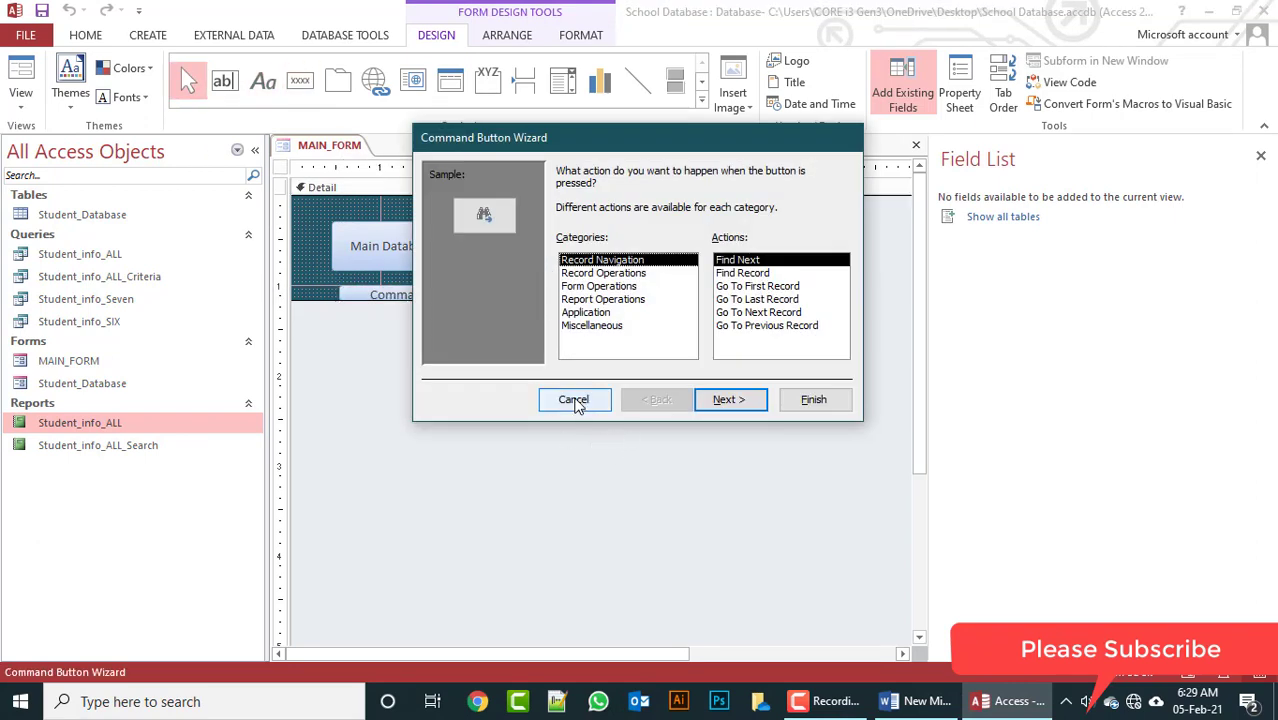
{"action": "left_click", "coordinate": [576, 400]}
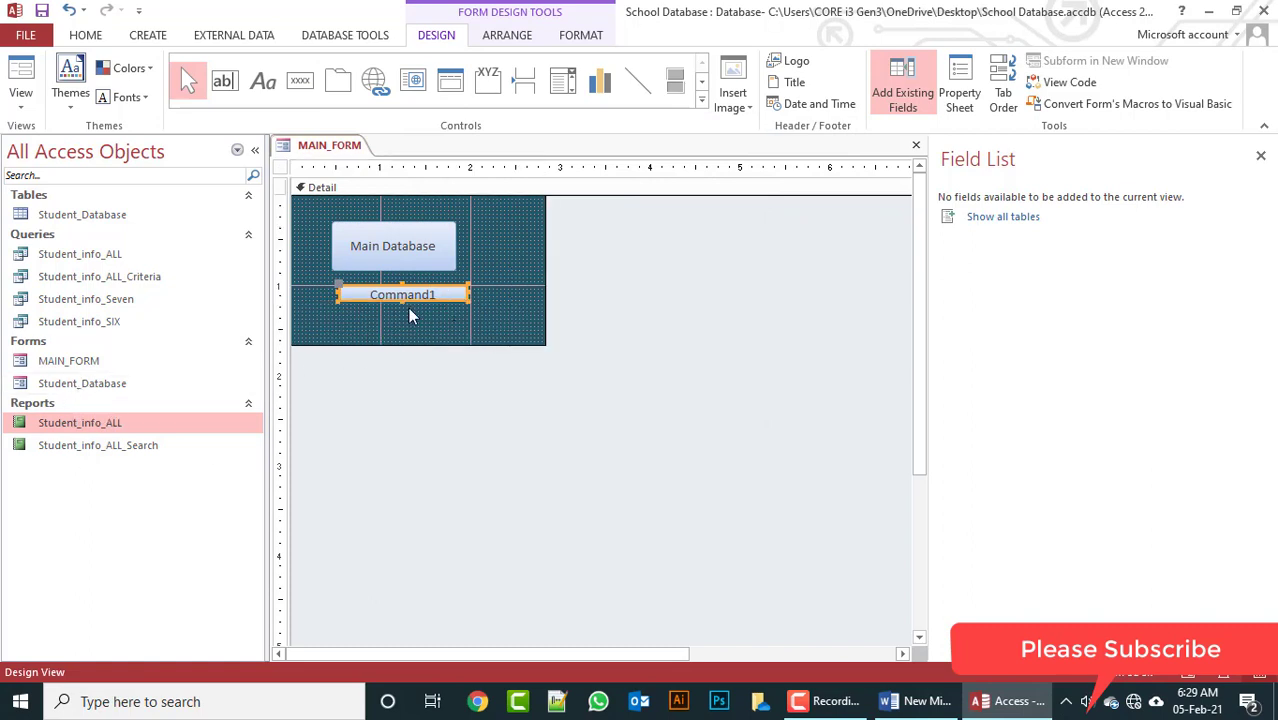
Step: Increase the second command button's height to about 0.4 inches and caption it Entry Form
{"action": "left_click_drag", "start_coordinate": [401, 300], "coordinate": [362, 305]}
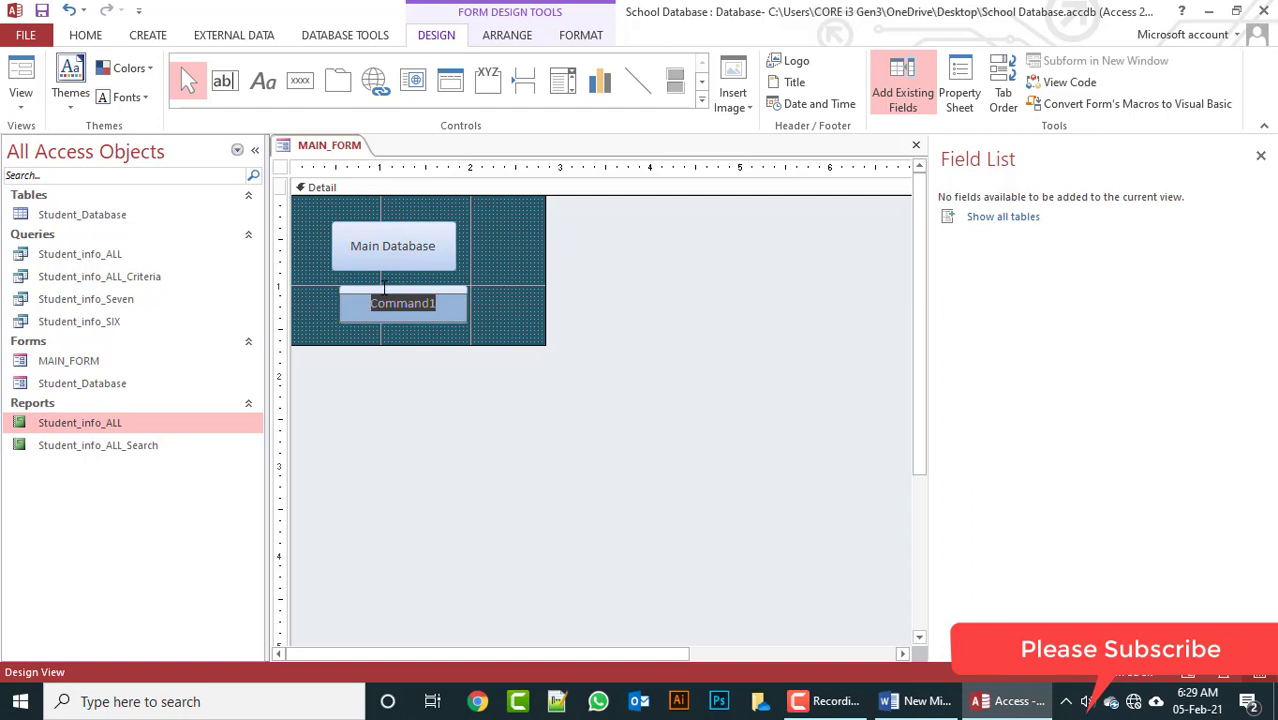
{"action": "type", "text": "Entry Form"}
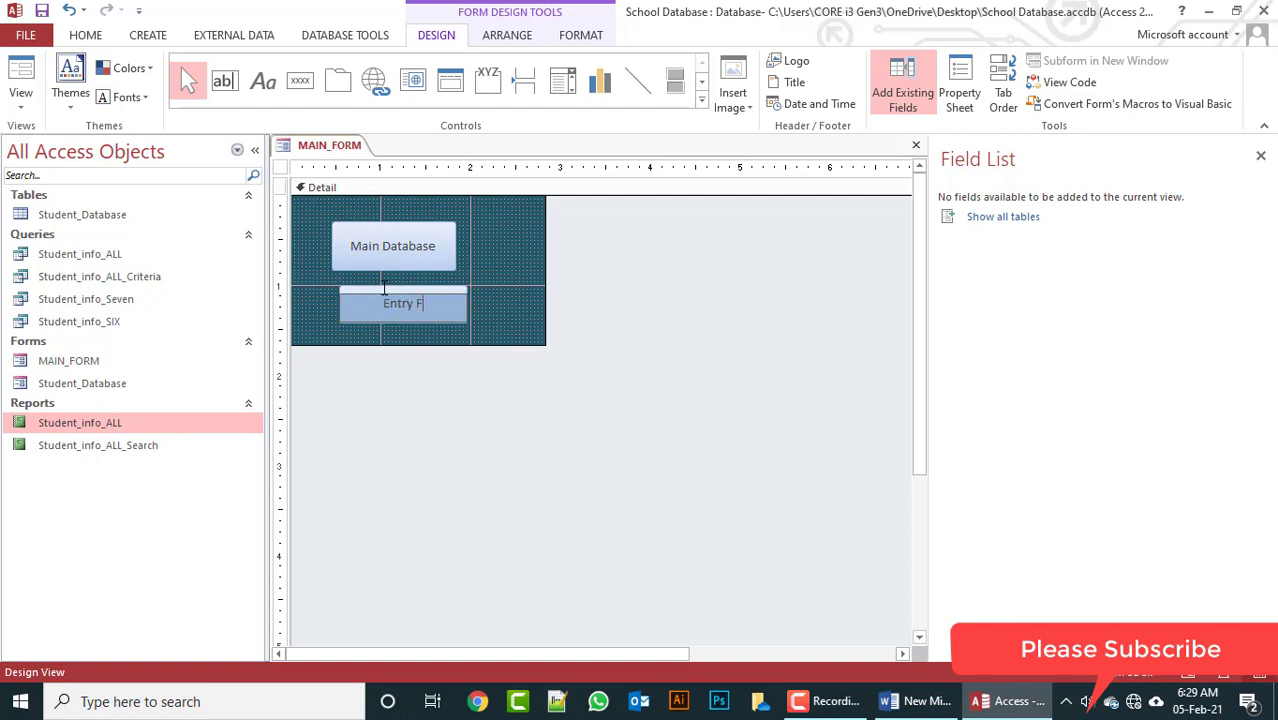
{"action": "left_click", "coordinate": [502, 262]}
Step: Build a click macro for the Entry Form button with an OpenForm action for the Student_Database form, saving and closing it
{"action": "right_click", "coordinate": [420, 316]}
{"action": "left_click", "coordinate": [465, 117]}
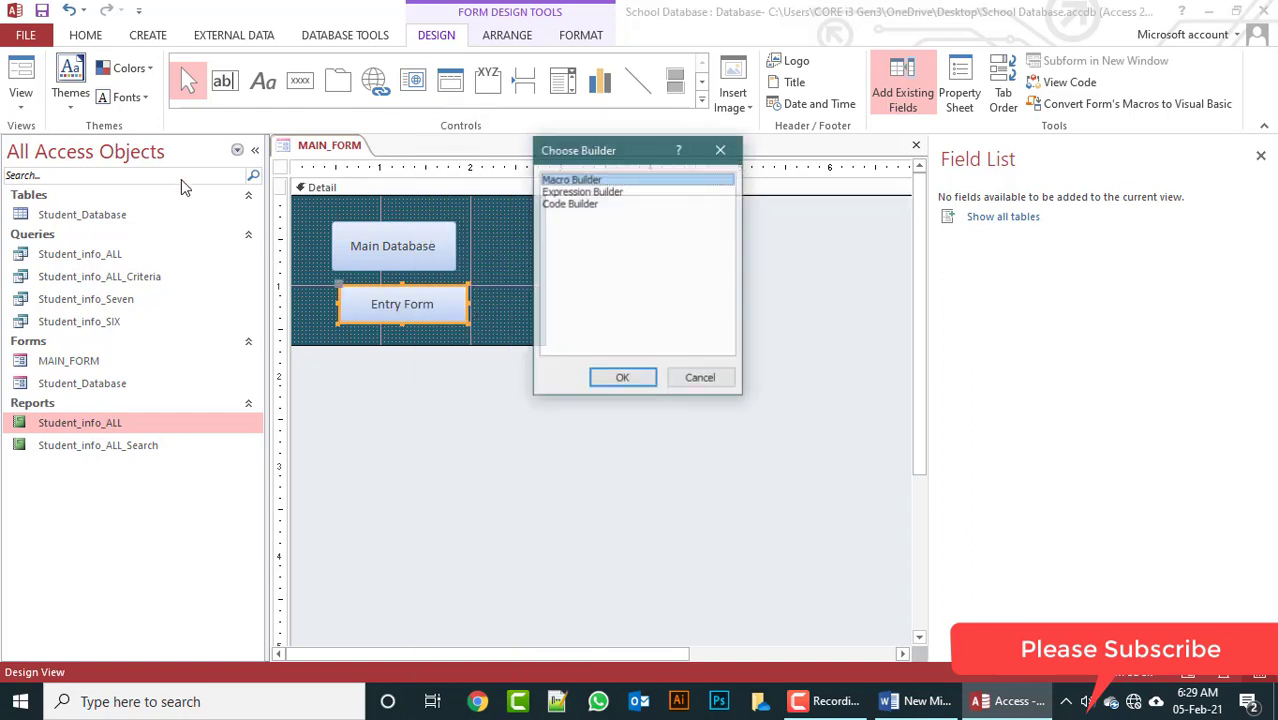
{"action": "left_click", "coordinate": [619, 378]}
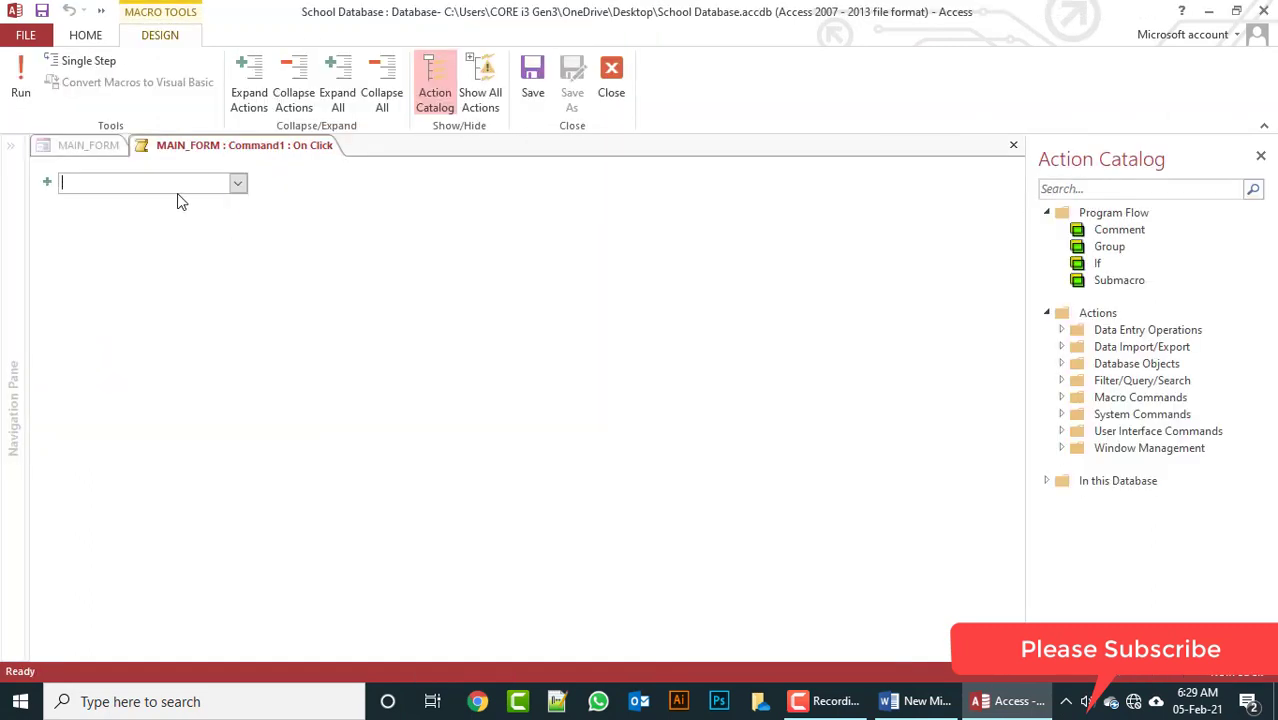
{"action": "type", "text": "Ope"}
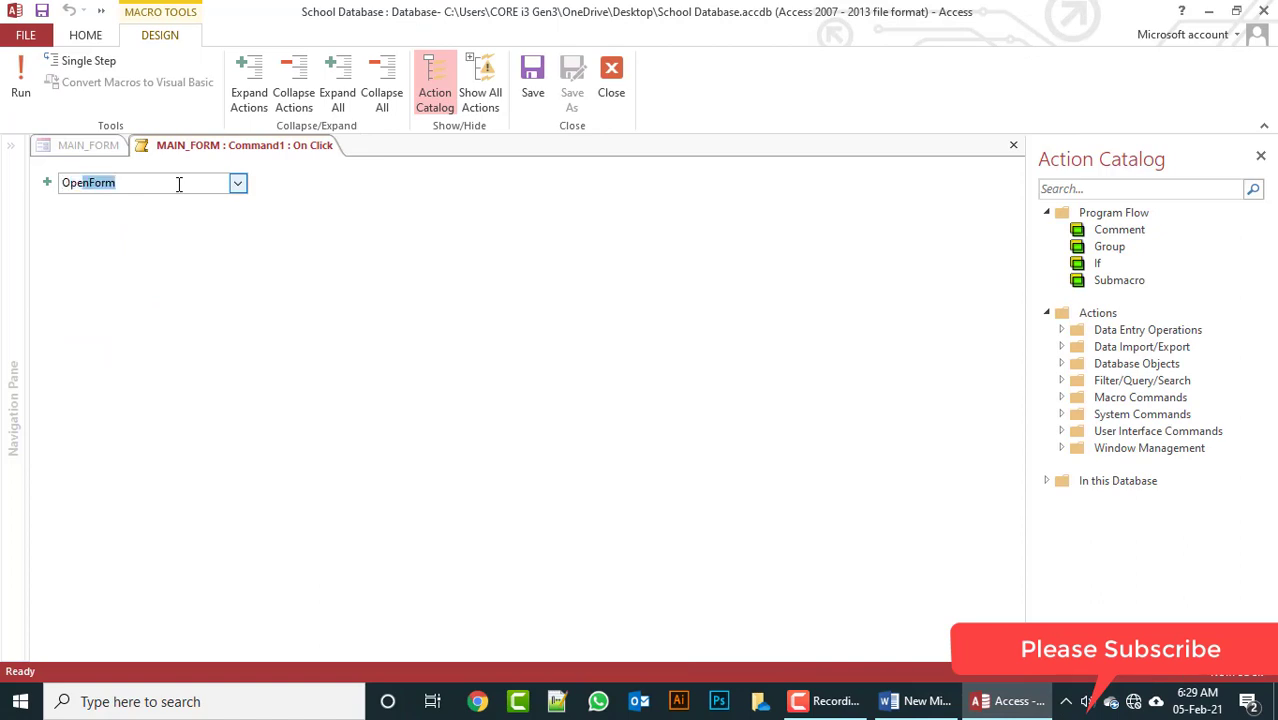
{"action": "type", "text": "n"}
{"action": "key", "text": "Return"}
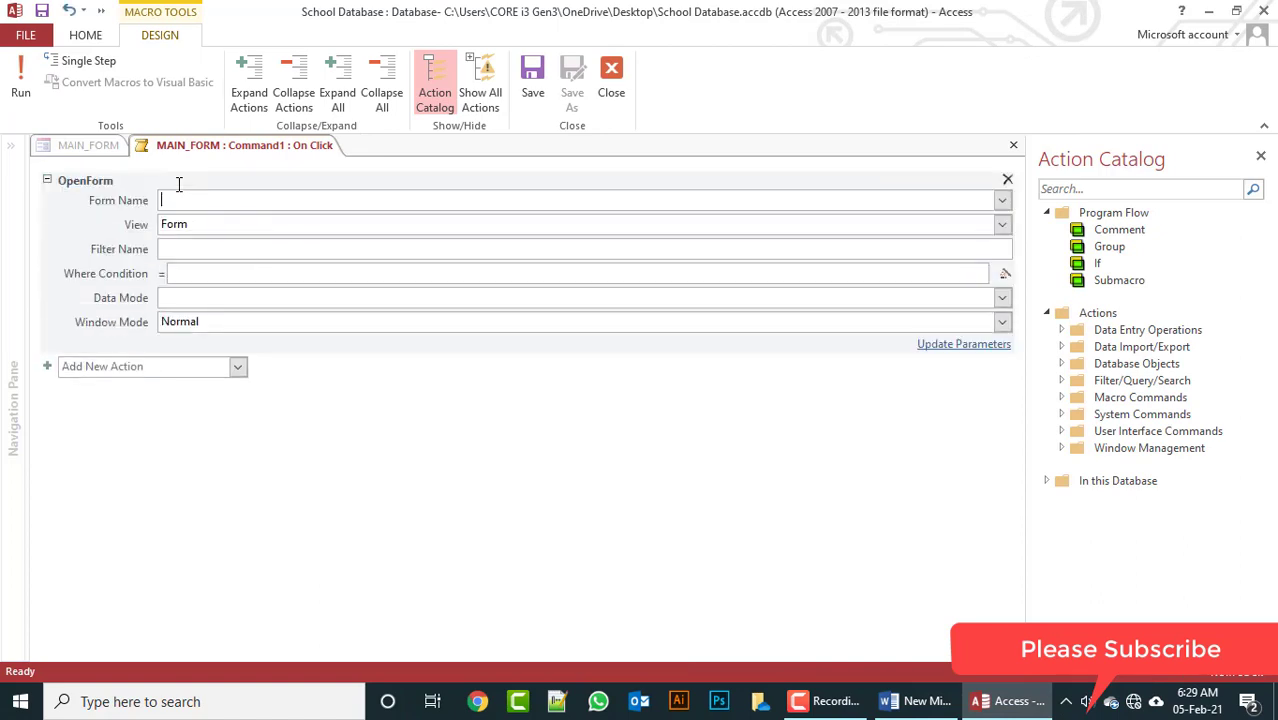
{"action": "left_click", "coordinate": [1002, 201]}
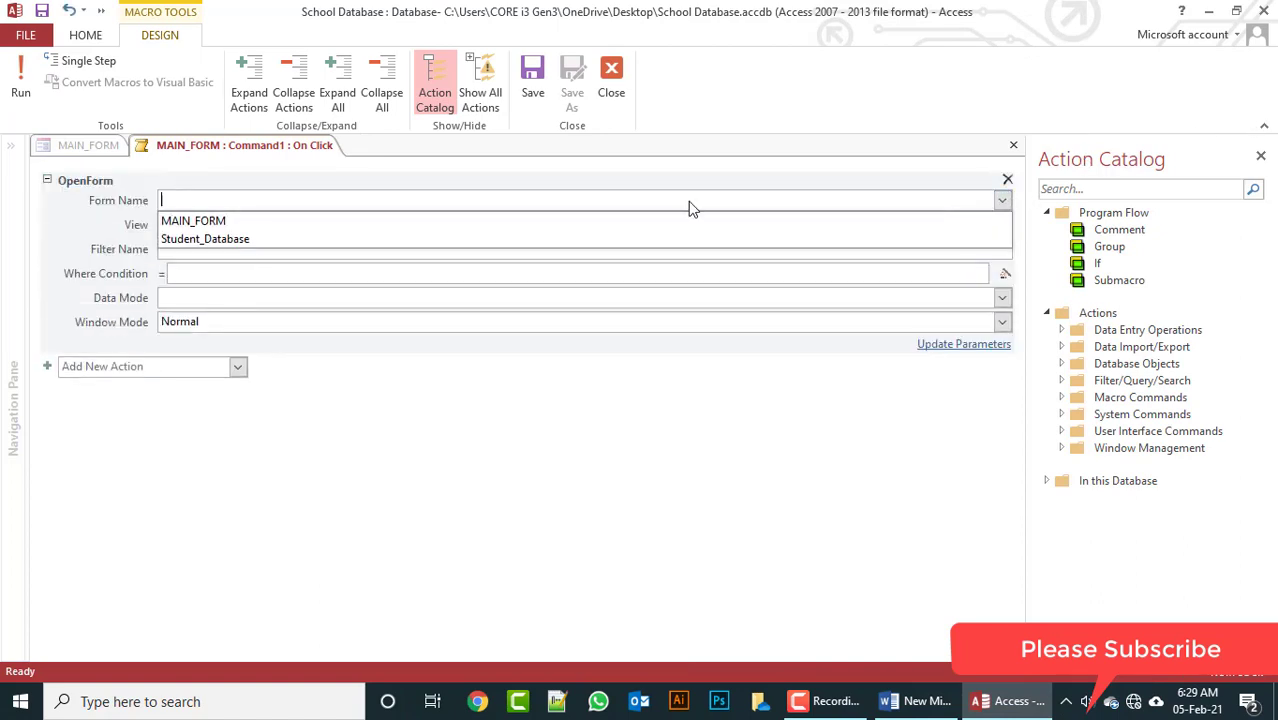
{"action": "left_click", "coordinate": [350, 240]}
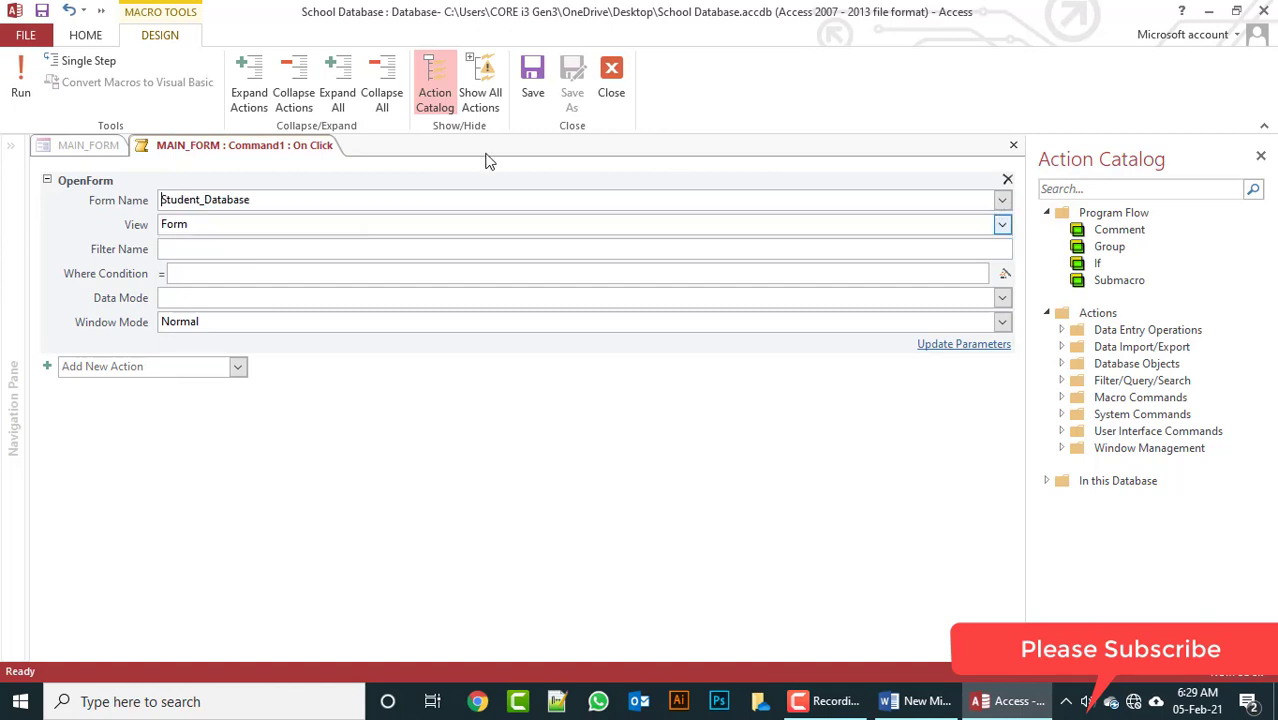
{"action": "left_click", "coordinate": [532, 80]}
{"action": "left_click", "coordinate": [611, 75]}
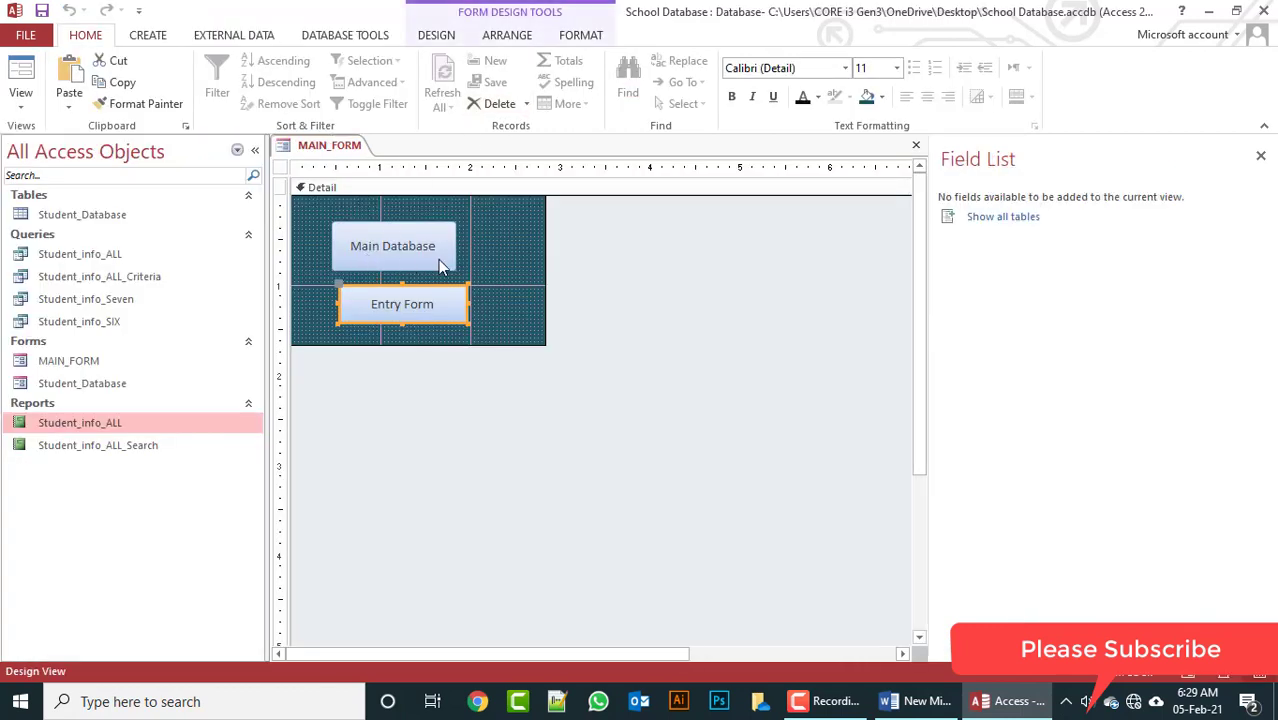
Step: Enlarge the Detail section to about 4.5 by 2.75 inches
{"action": "left_click_drag", "start_coordinate": [560, 330], "coordinate": [700, 332]}
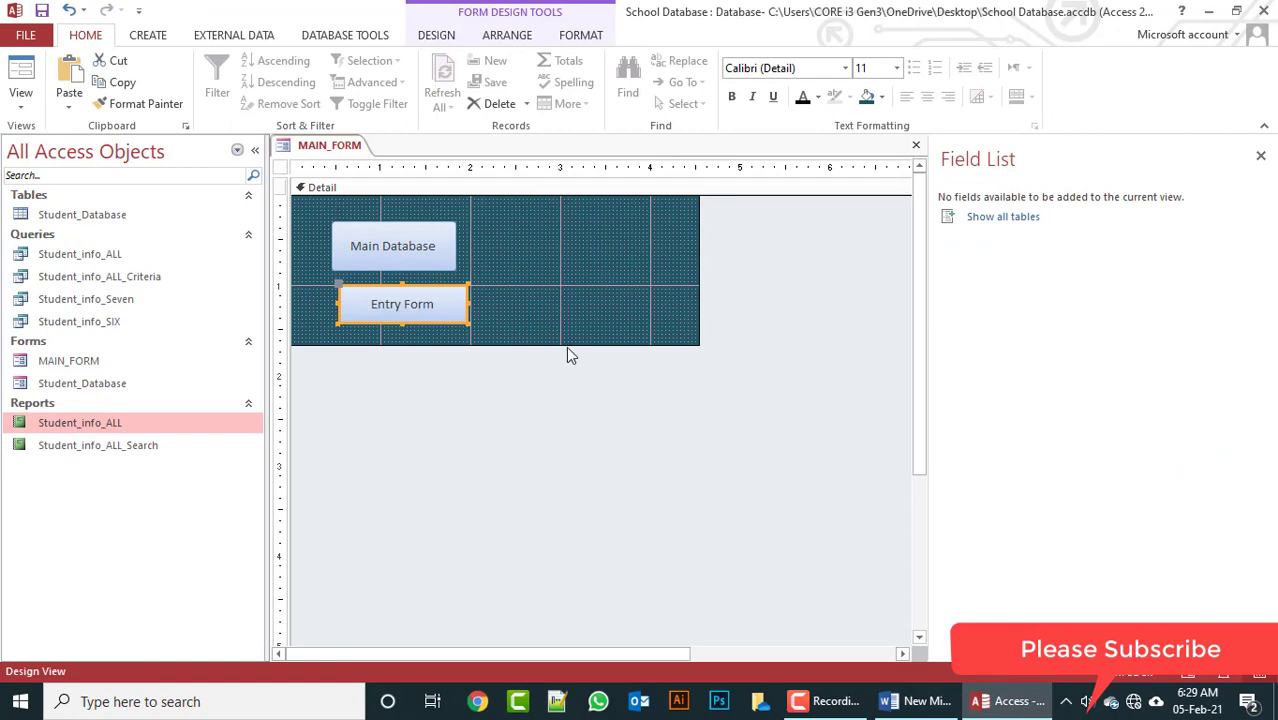
{"action": "left_click_drag", "start_coordinate": [570, 346], "coordinate": [560, 443]}
{"action": "right_click", "coordinate": [540, 316]}
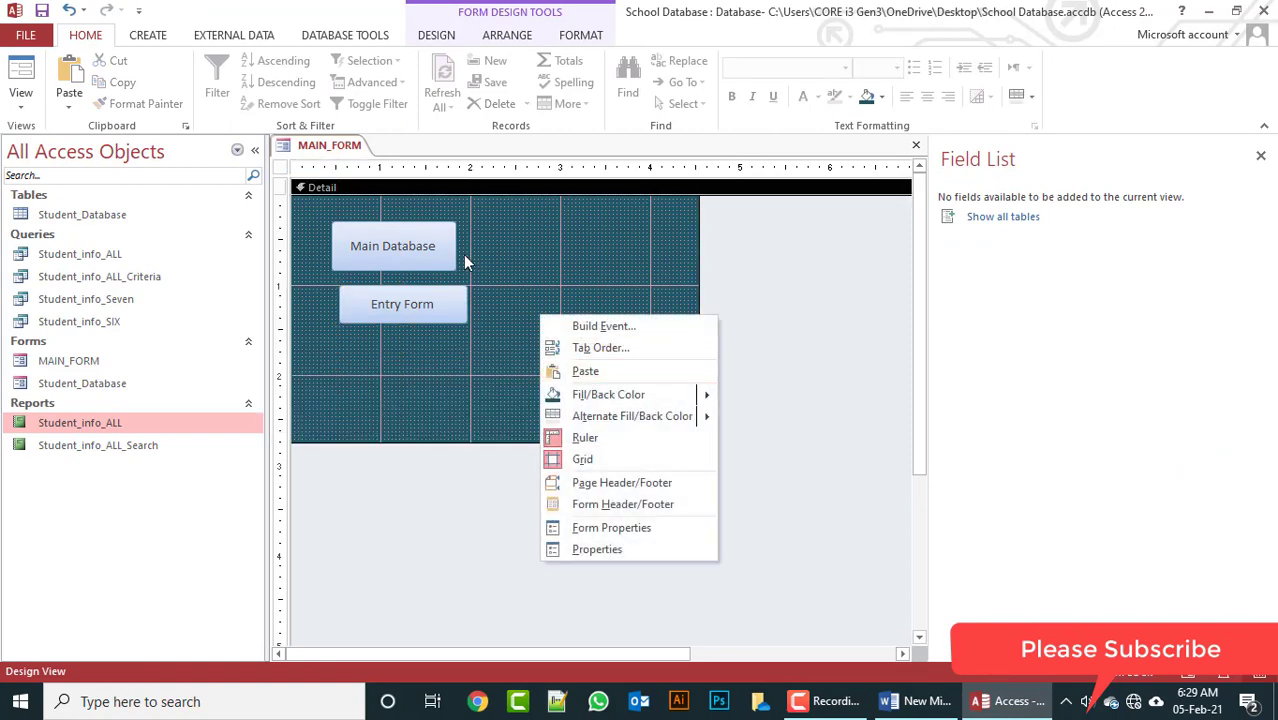
Step: Place a third command button below Entry Form without using the wizard and widen it to about 2.25 inches
{"action": "left_click", "coordinate": [436, 34]}
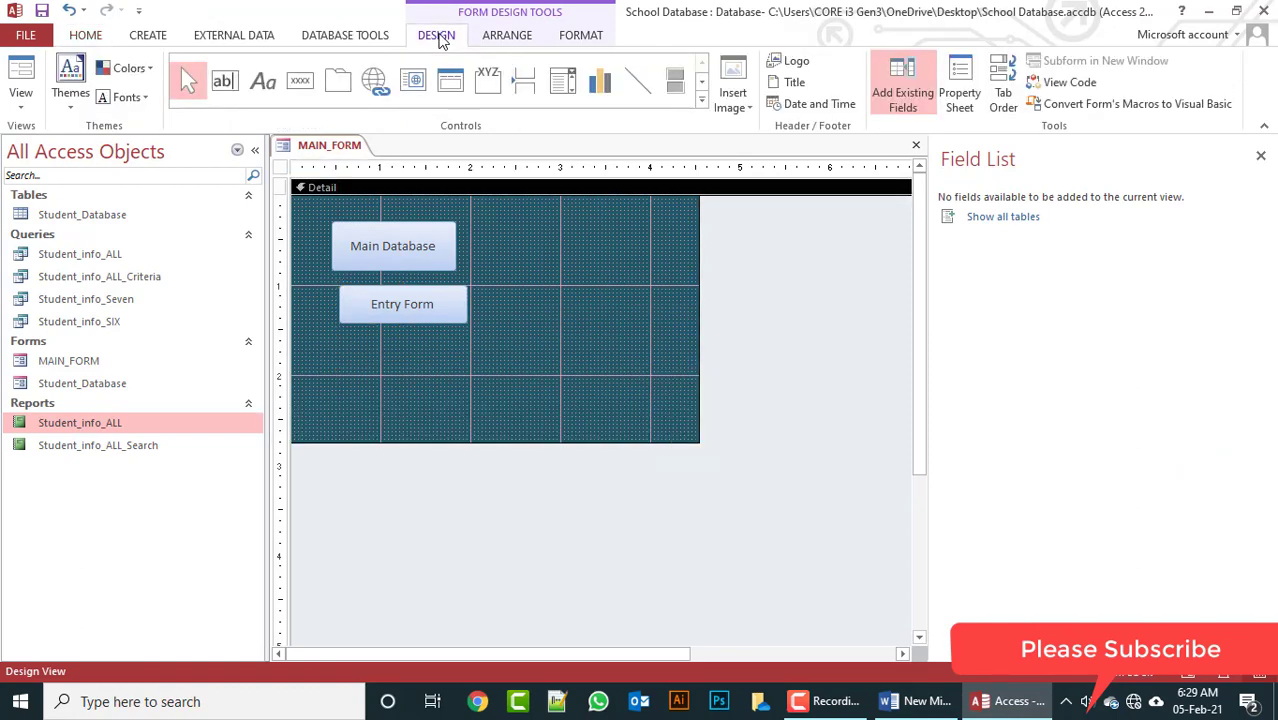
{"action": "left_click", "coordinate": [300, 80]}
{"action": "left_click_drag", "start_coordinate": [490, 371], "coordinate": [510, 372]}
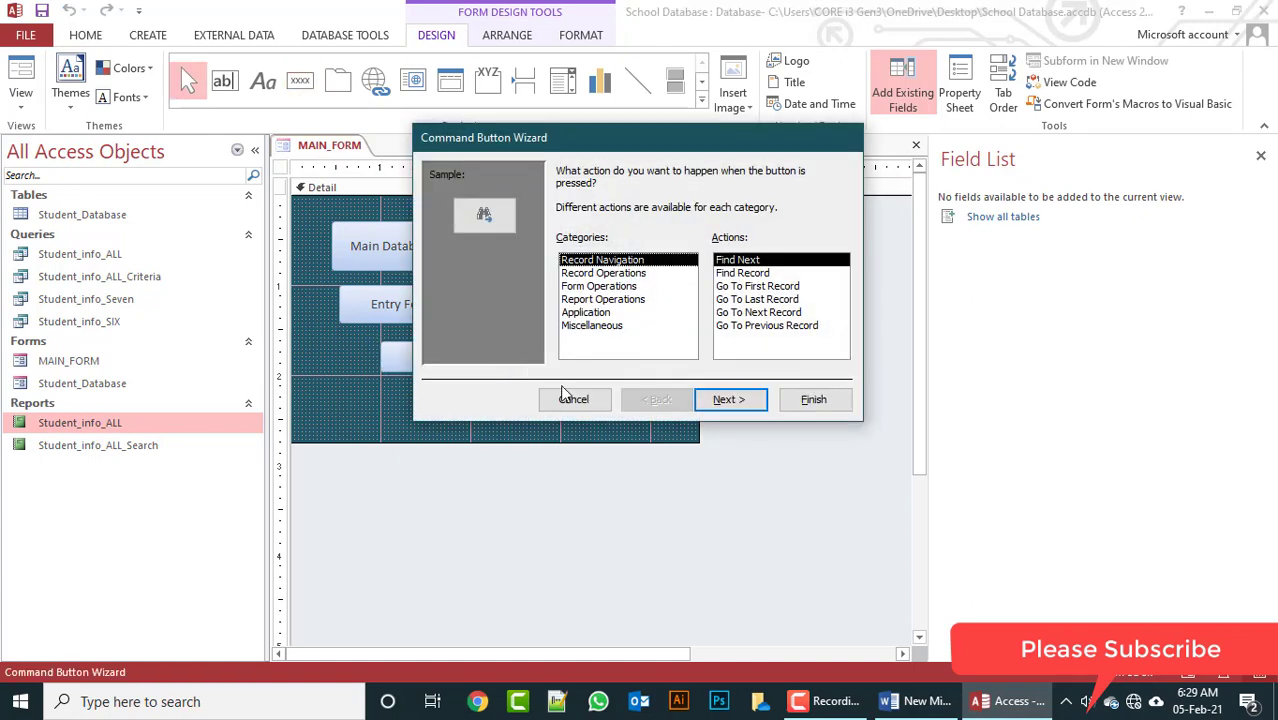
{"action": "left_click", "coordinate": [575, 398]}
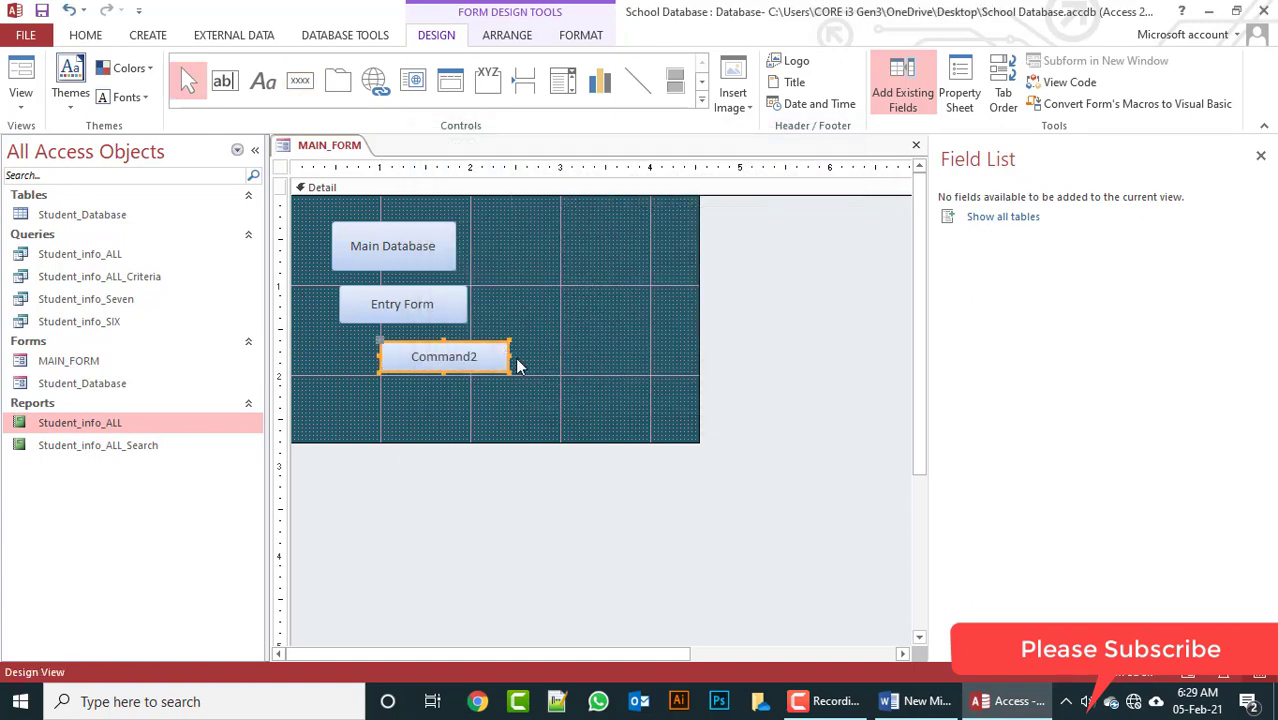
{"action": "left_click_drag", "start_coordinate": [508, 354], "coordinate": [585, 355]}
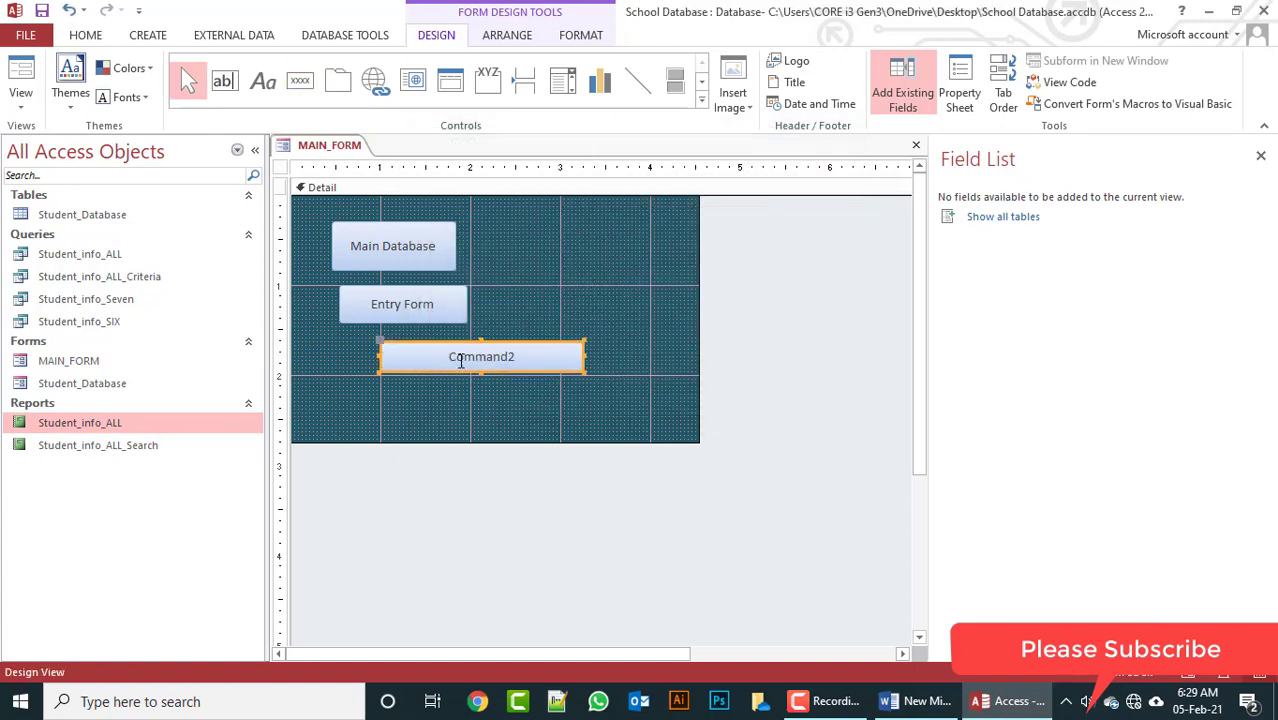
Step: Change the third command button's caption to All Student Information
{"action": "double_click", "coordinate": [507, 358]}
{"action": "type", "text": "Al"}
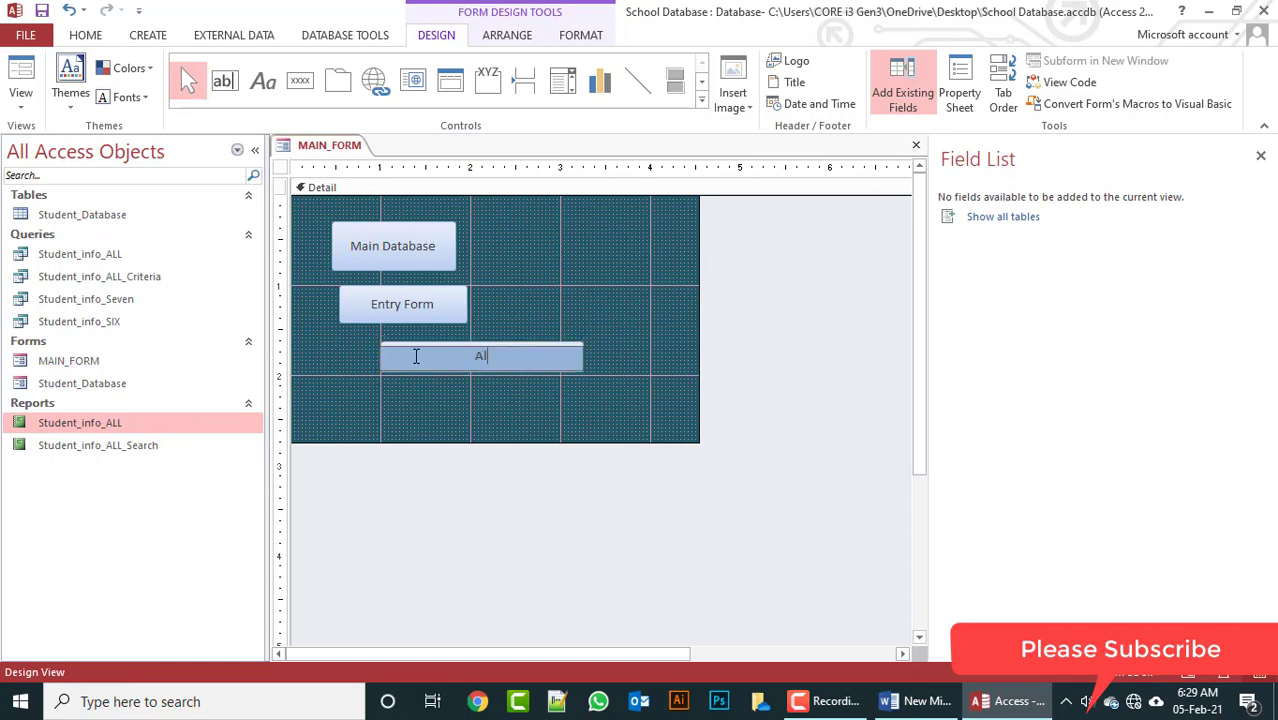
{"action": "type", "text": "l Student Information"}
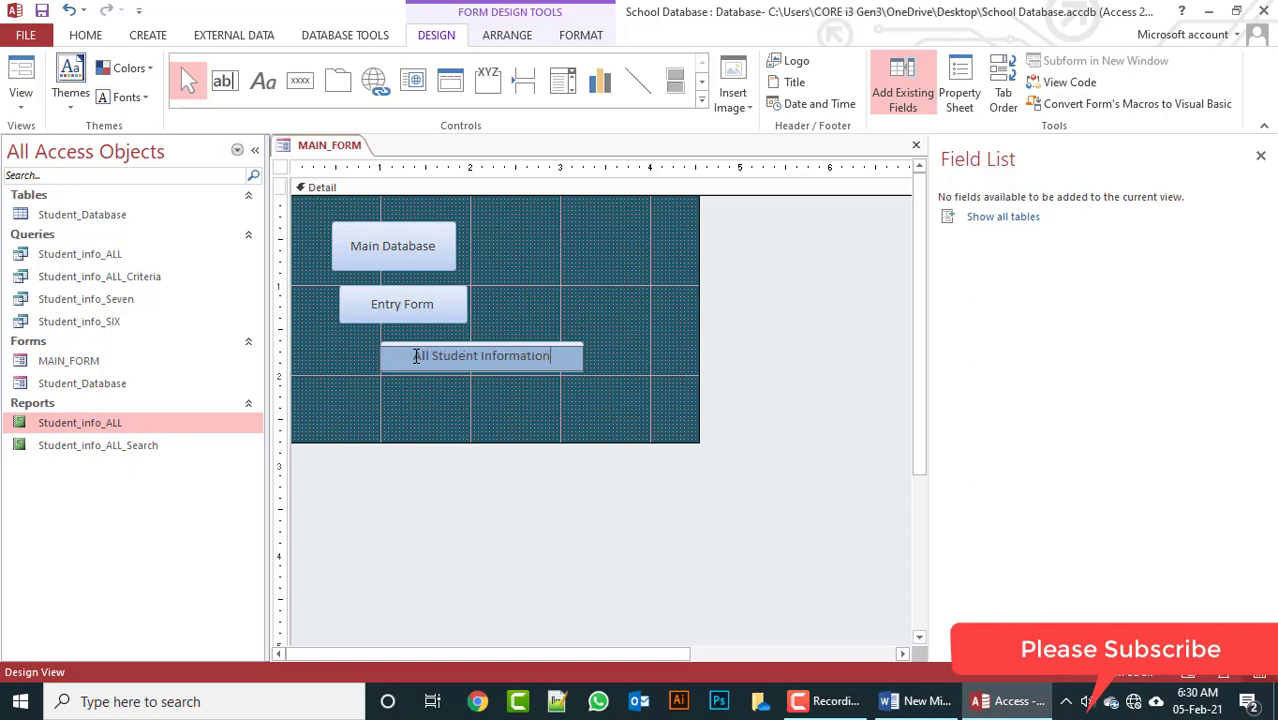
{"action": "left_click", "coordinate": [480, 434]}
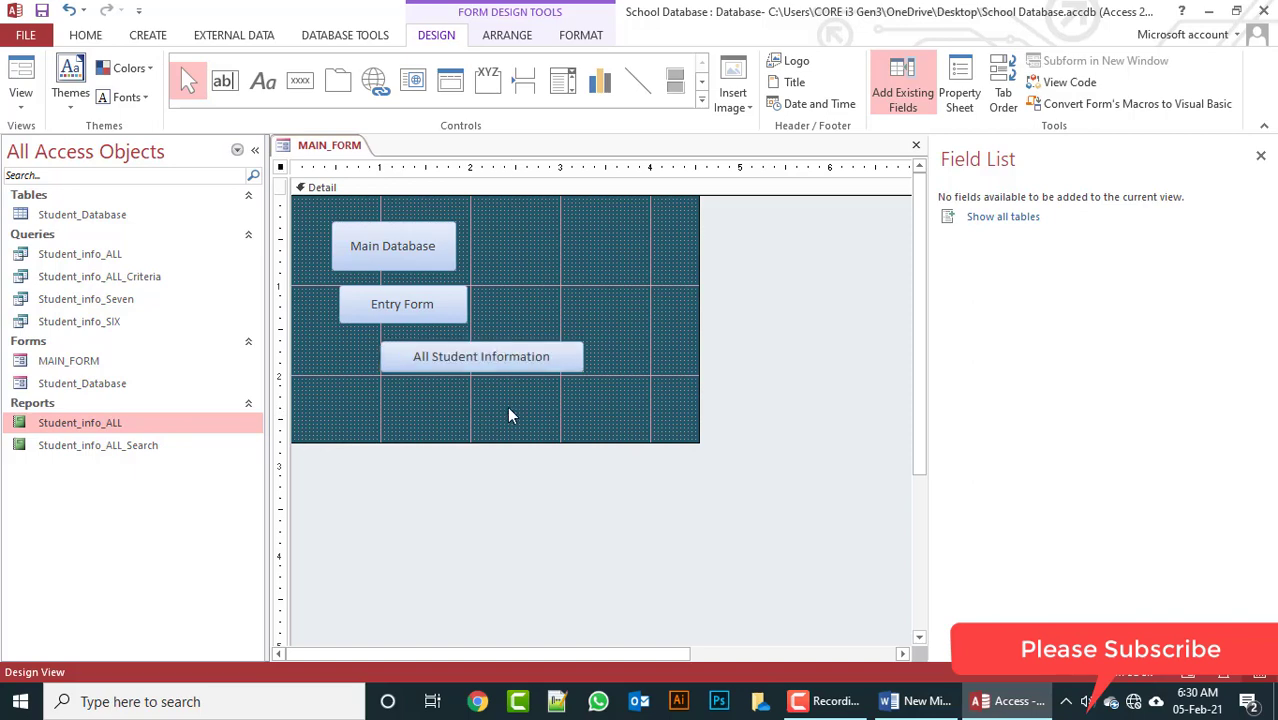
Step: Build a click macro for the All Student Information button with an OpenReport action for the Student_info_ALL report, saving and closing it
{"action": "right_click", "coordinate": [550, 358]}
{"action": "left_click", "coordinate": [597, 119]}
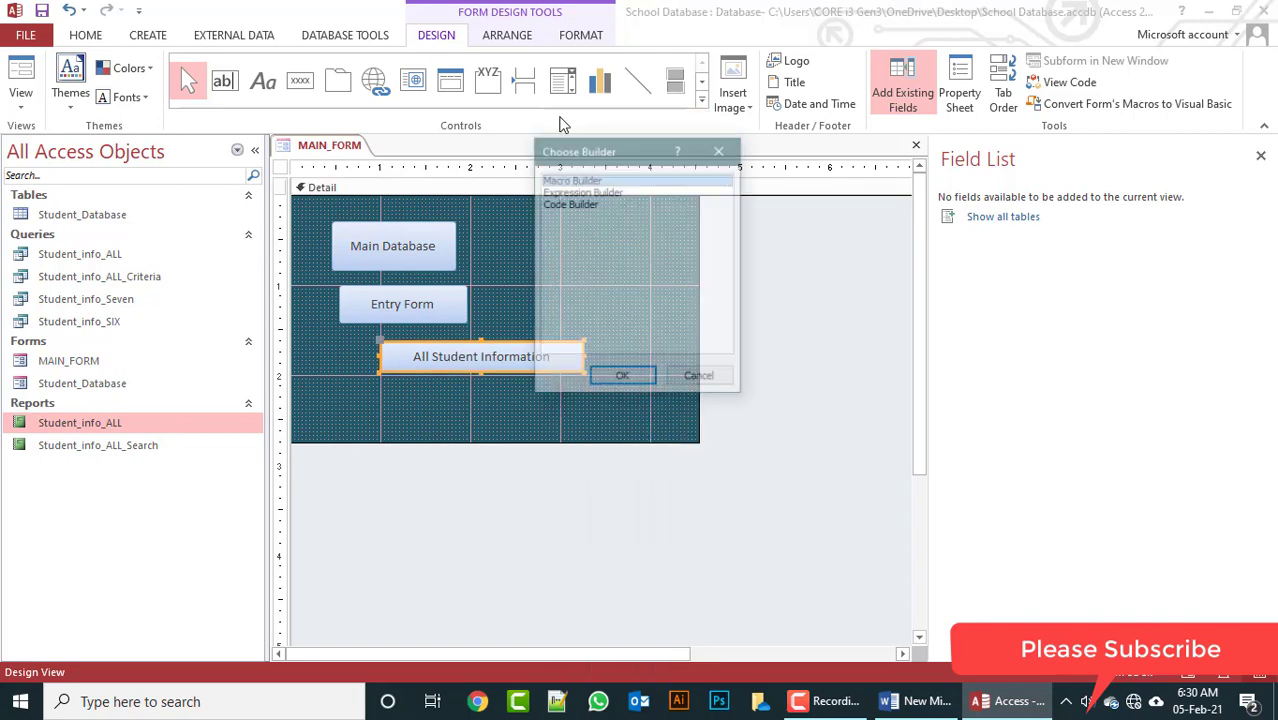
{"action": "left_click", "coordinate": [621, 380]}
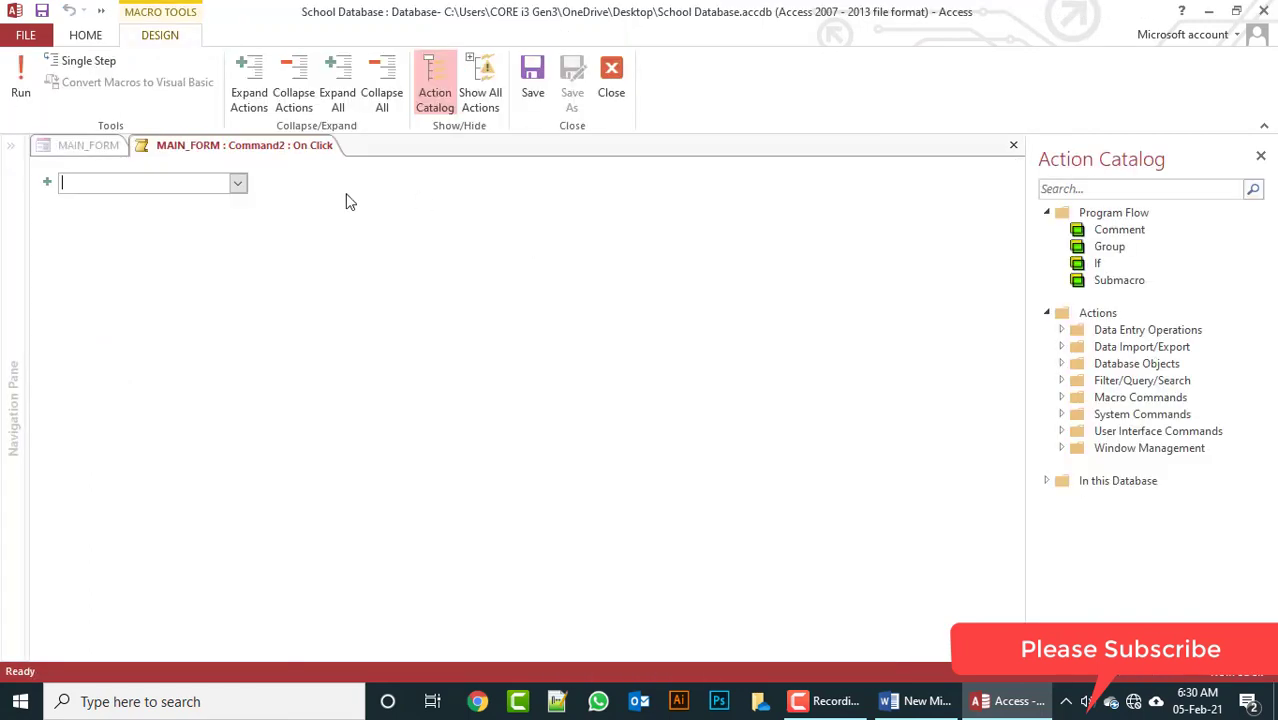
{"action": "type", "text": "Op"}
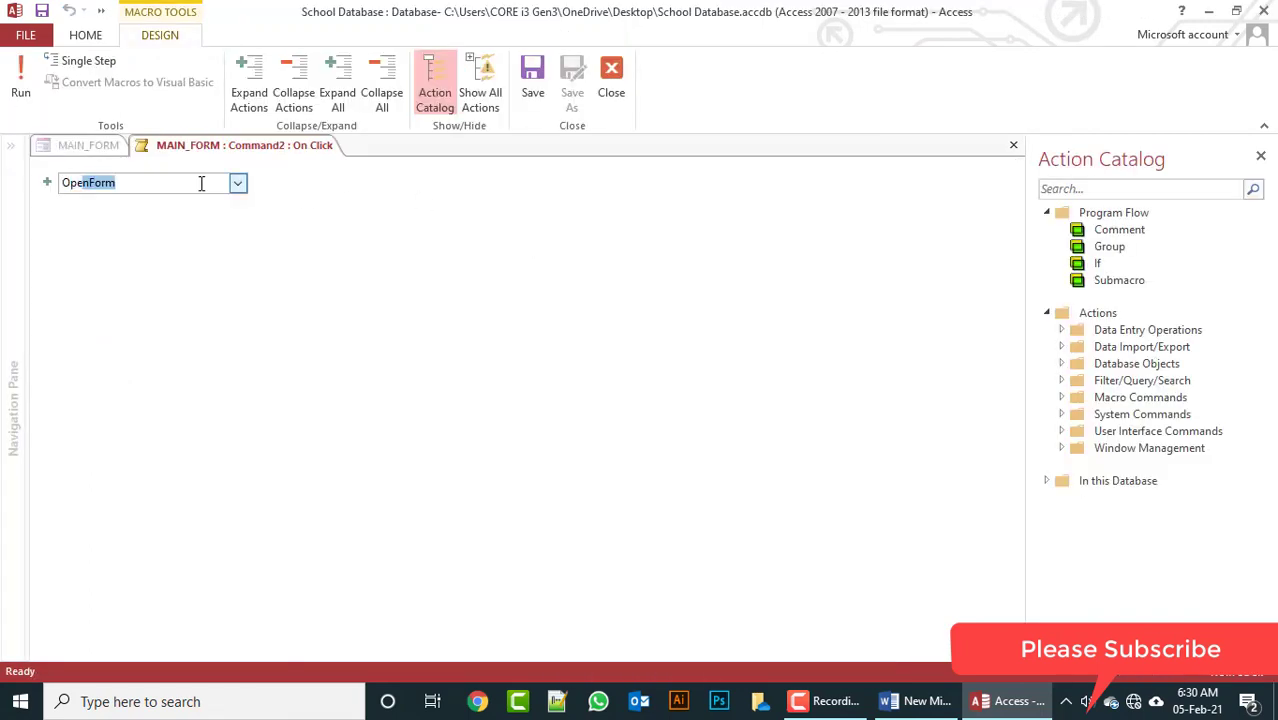
{"action": "type", "text": "enReport"}
{"action": "key", "text": "Return"}
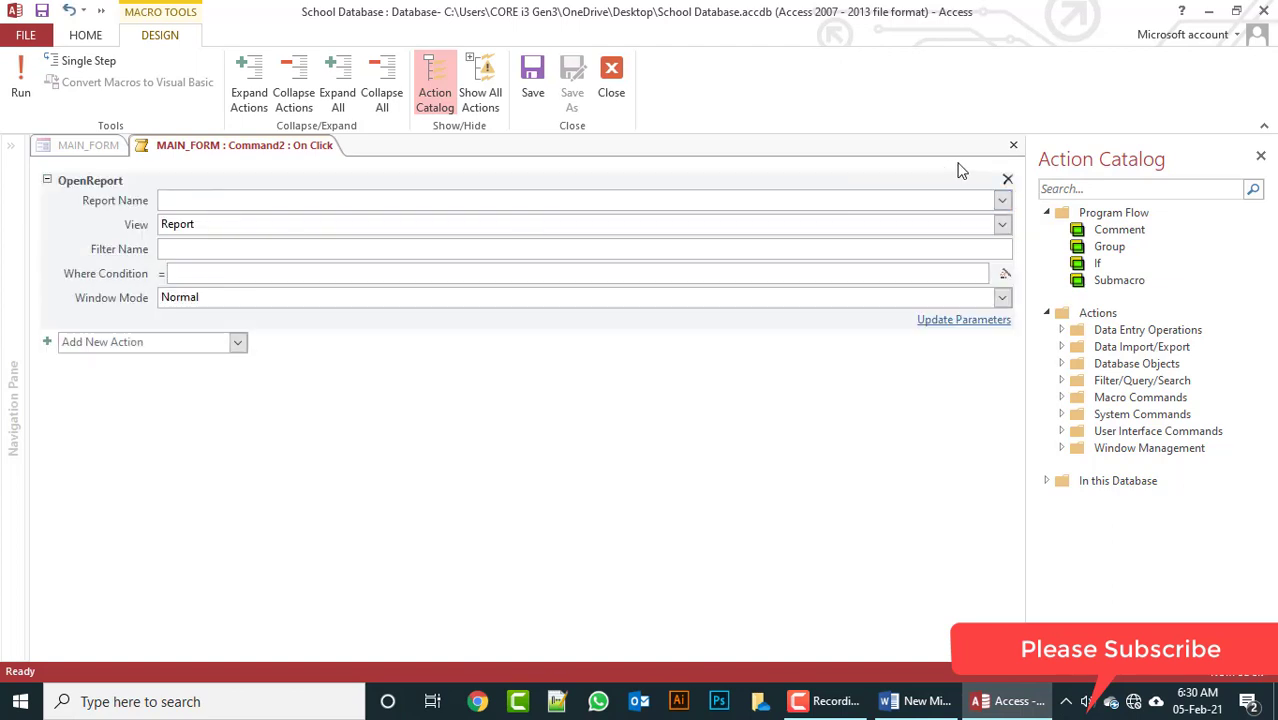
{"action": "left_click", "coordinate": [1001, 200]}
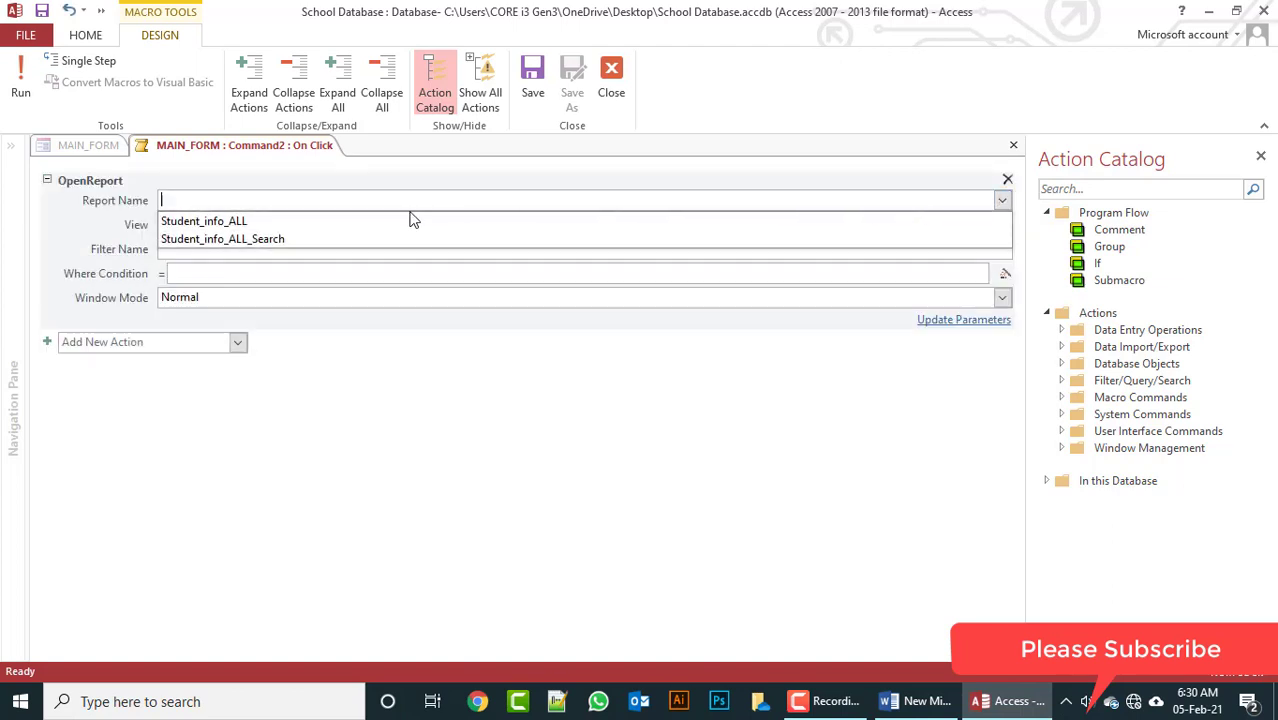
{"action": "left_click", "coordinate": [250, 222]}
{"action": "left_click", "coordinate": [532, 80]}
{"action": "left_click", "coordinate": [611, 80]}
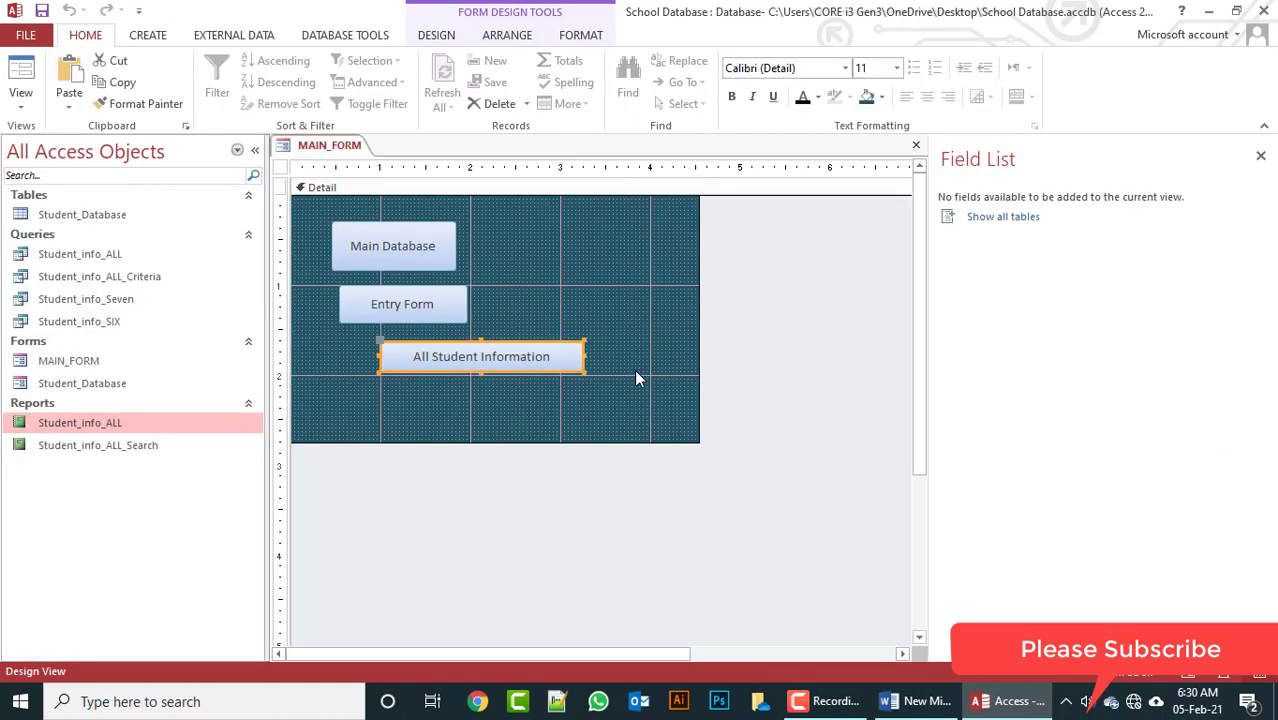
Step: Duplicate the All Student Information button directly below itself and change the copy's caption to All Student Information_Search
{"action": "key", "text": "ctrl+d"}
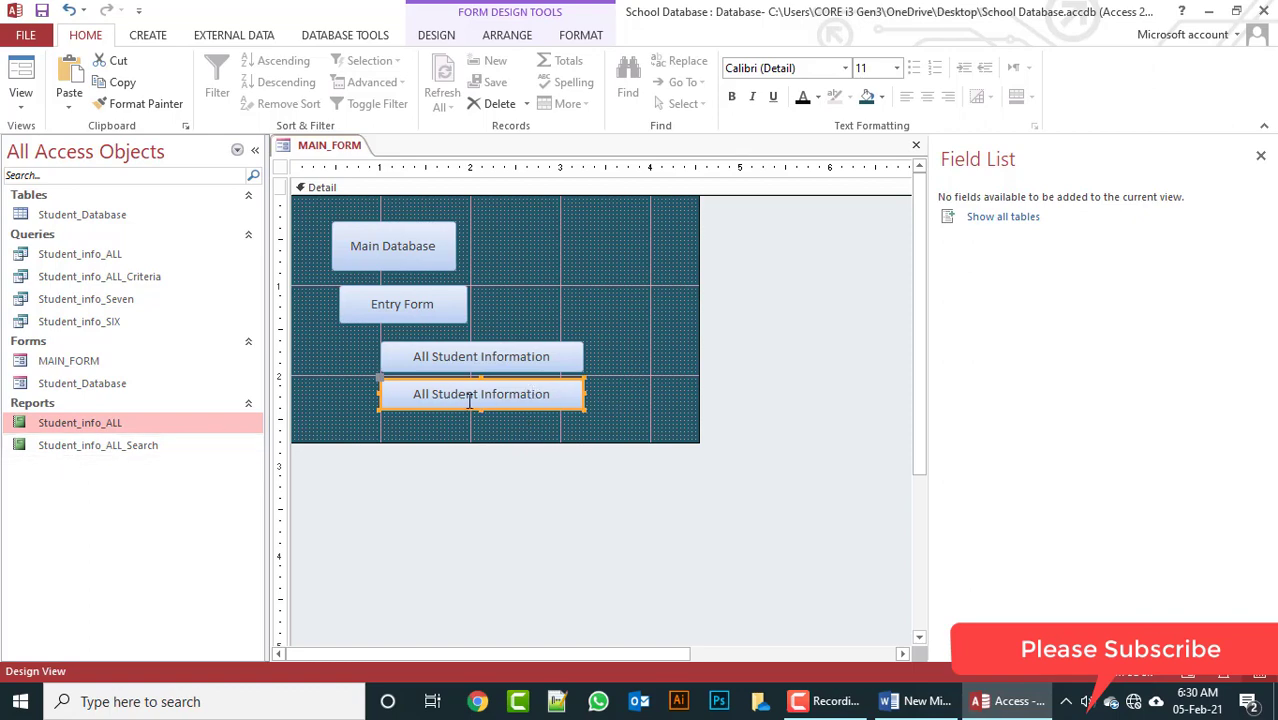
{"action": "left_click", "coordinate": [555, 394]}
{"action": "type", "text": "_S"}
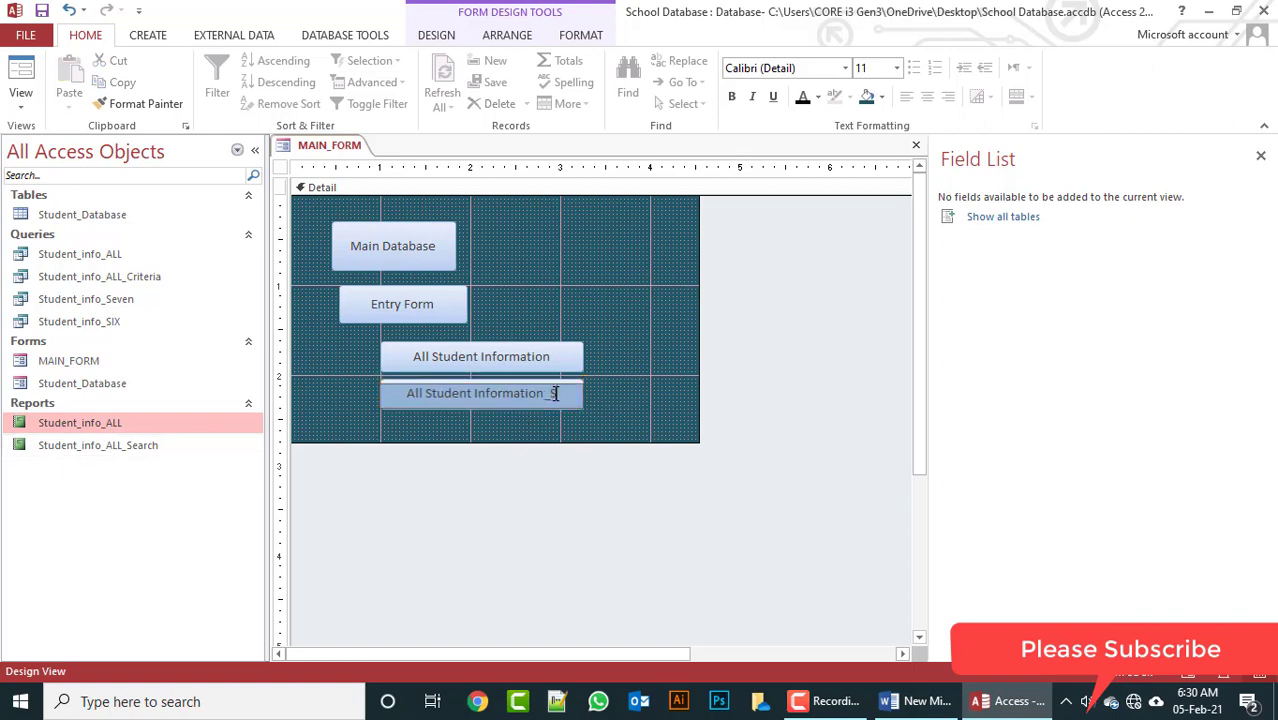
{"action": "type", "text": "earch"}
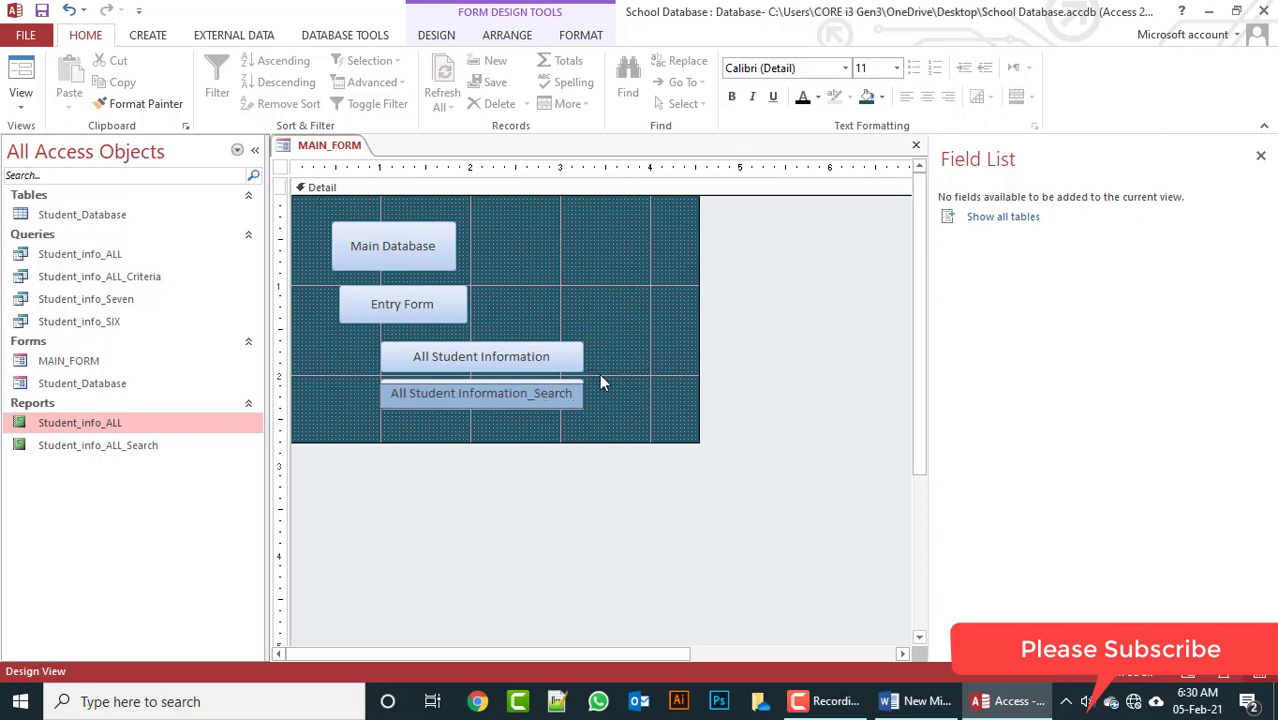
Step: Set the All Student Information_Search button's click macro to open the Student_info_ALL_Search report, saving and closing it
{"action": "left_click", "coordinate": [549, 398]}
{"action": "right_click", "coordinate": [549, 398]}
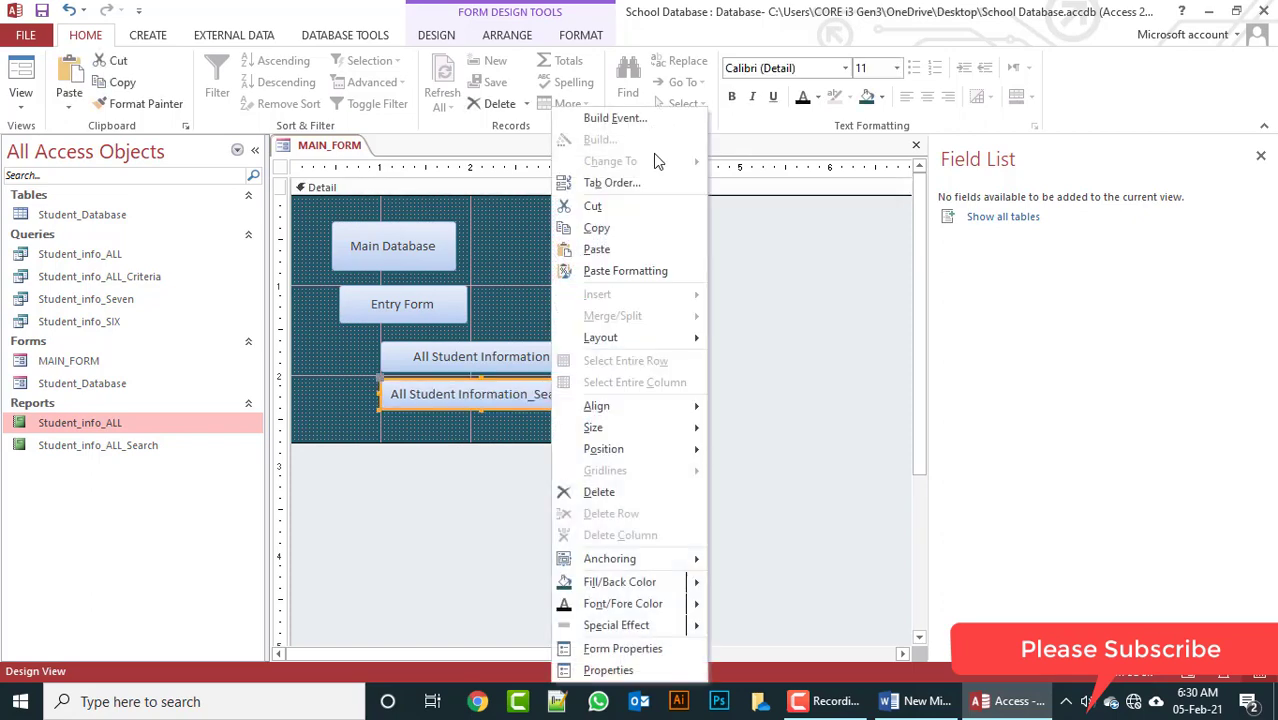
{"action": "left_click", "coordinate": [603, 117]}
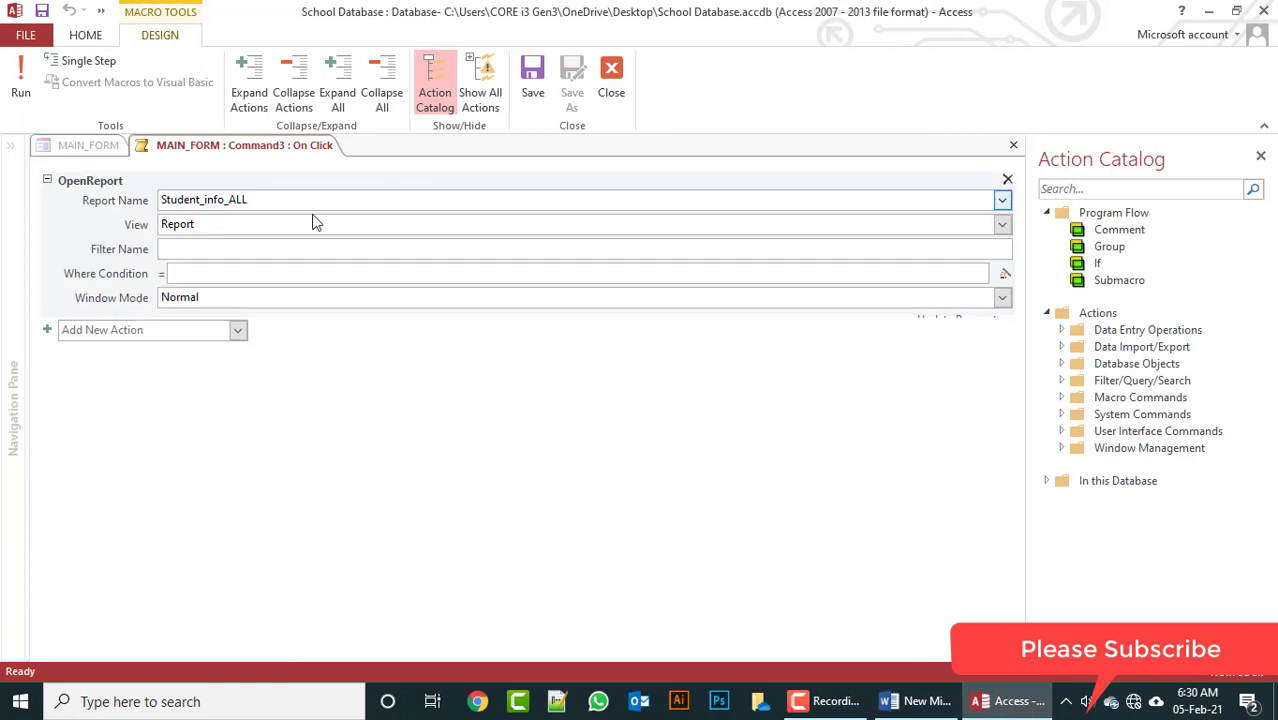
{"action": "left_click", "coordinate": [1001, 198]}
{"action": "left_click", "coordinate": [326, 239]}
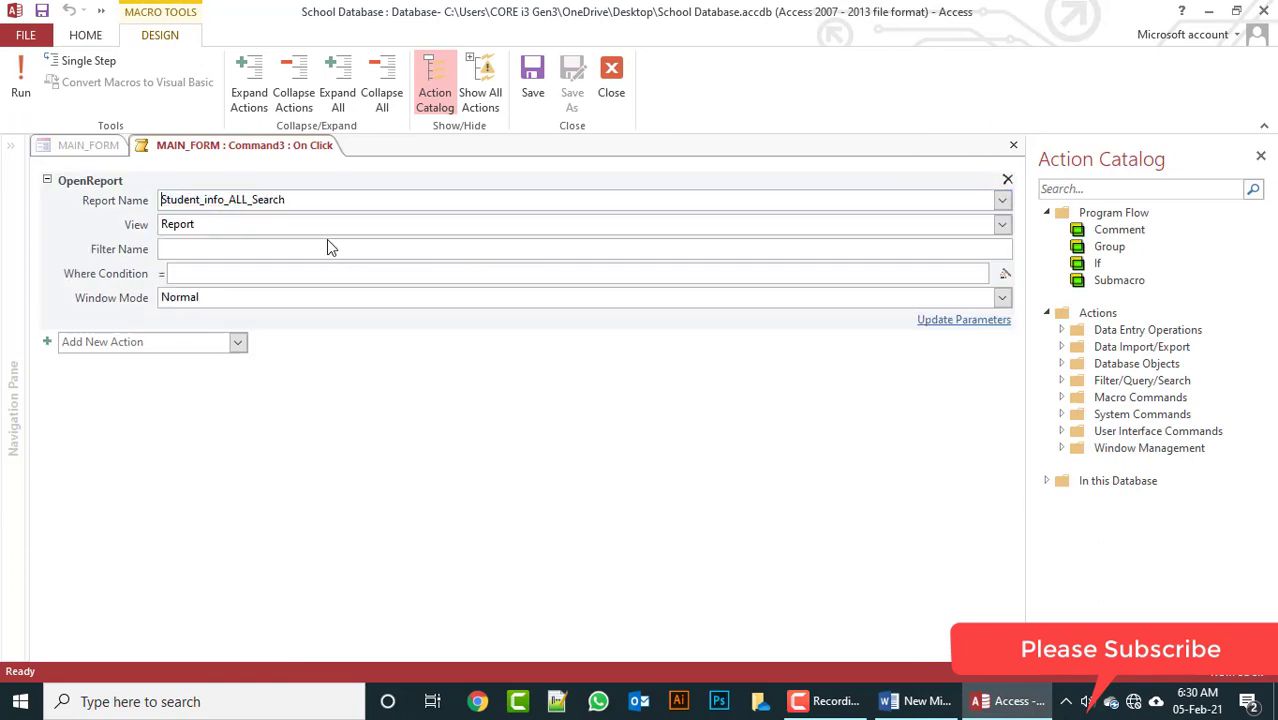
{"action": "left_click", "coordinate": [532, 80]}
{"action": "left_click", "coordinate": [611, 80]}
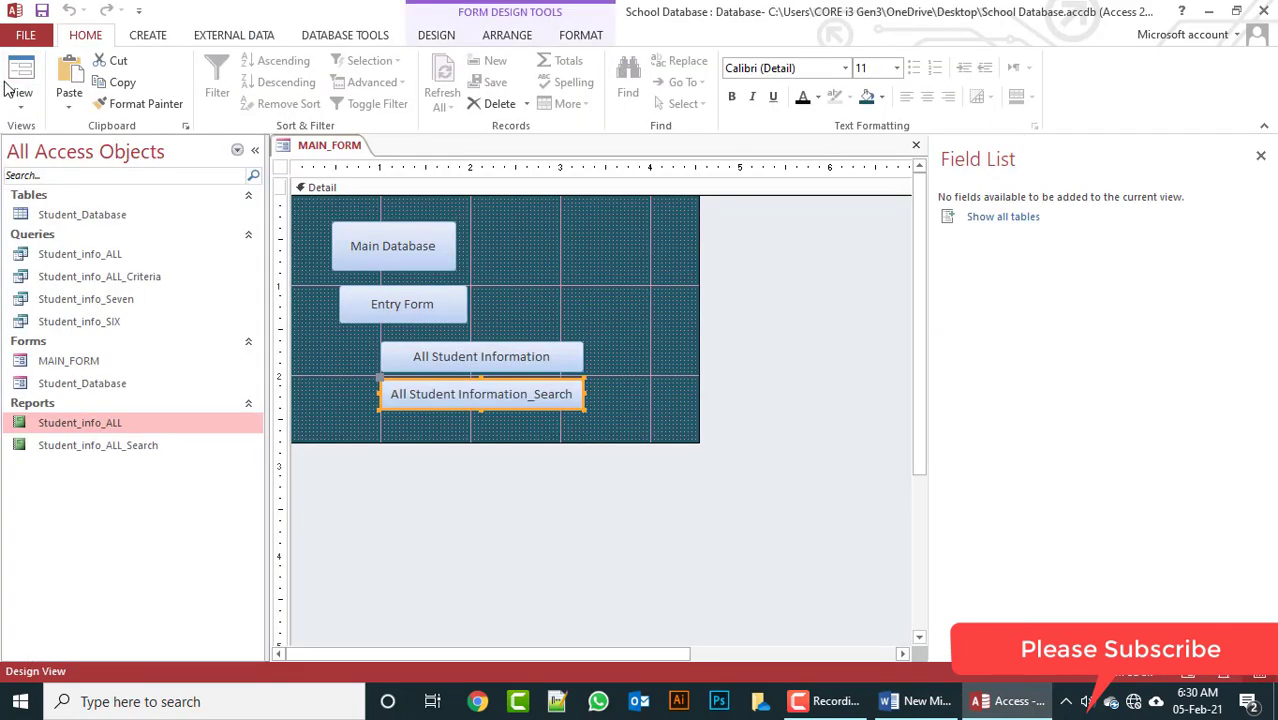
Step: Preview MAIN_FORM in Form View, and in Layout View widen the Main Database button to about 1.5 inches
{"action": "left_click", "coordinate": [22, 72]}
{"action": "right_click", "coordinate": [713, 263]}
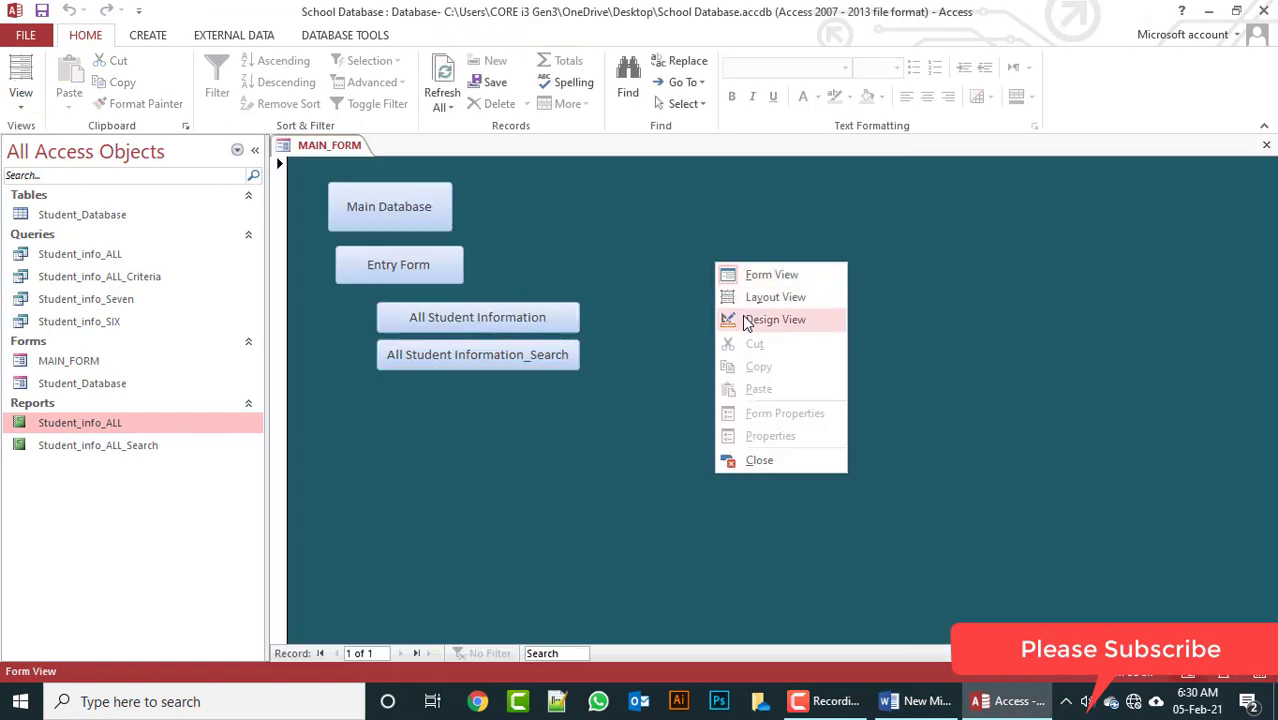
{"action": "left_click", "coordinate": [775, 298]}
{"action": "left_click", "coordinate": [420, 264]}
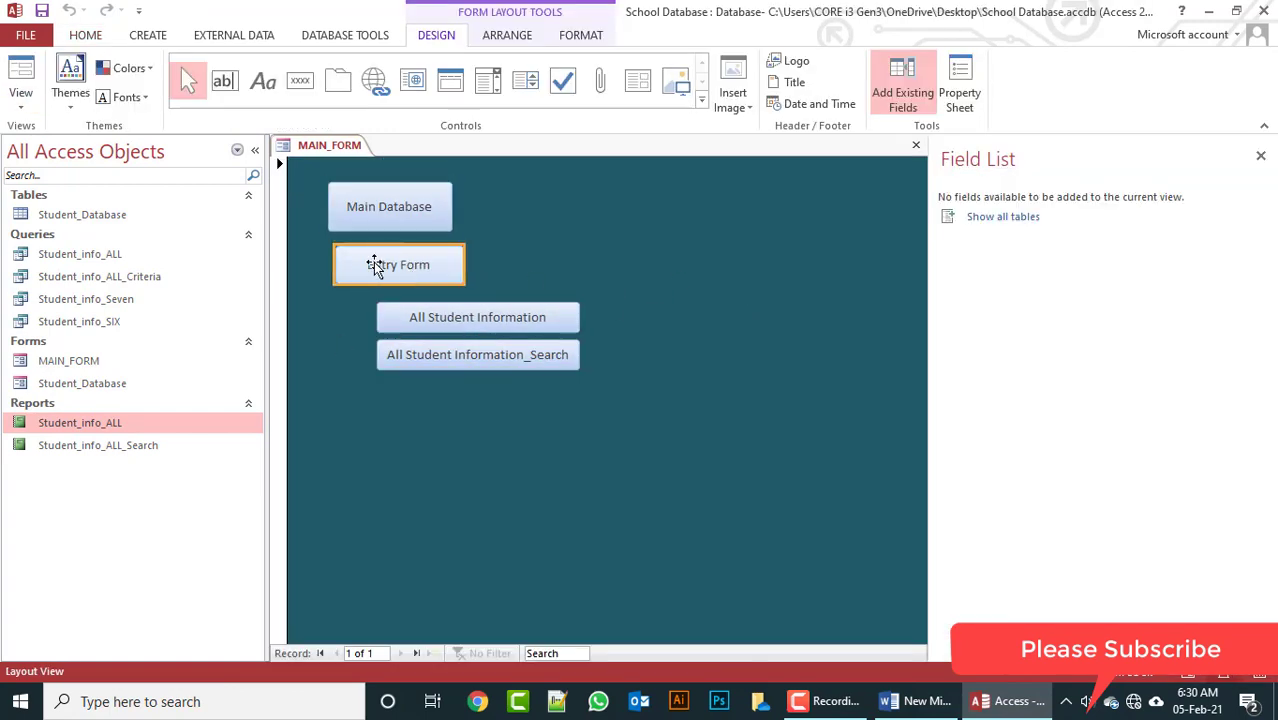
{"action": "left_click", "coordinate": [450, 205]}
{"action": "left_click_drag", "start_coordinate": [452, 205], "coordinate": [470, 206]}
{"action": "left_click_drag", "start_coordinate": [338, 205], "coordinate": [434, 208]}
{"action": "left_click", "coordinate": [398, 213]}
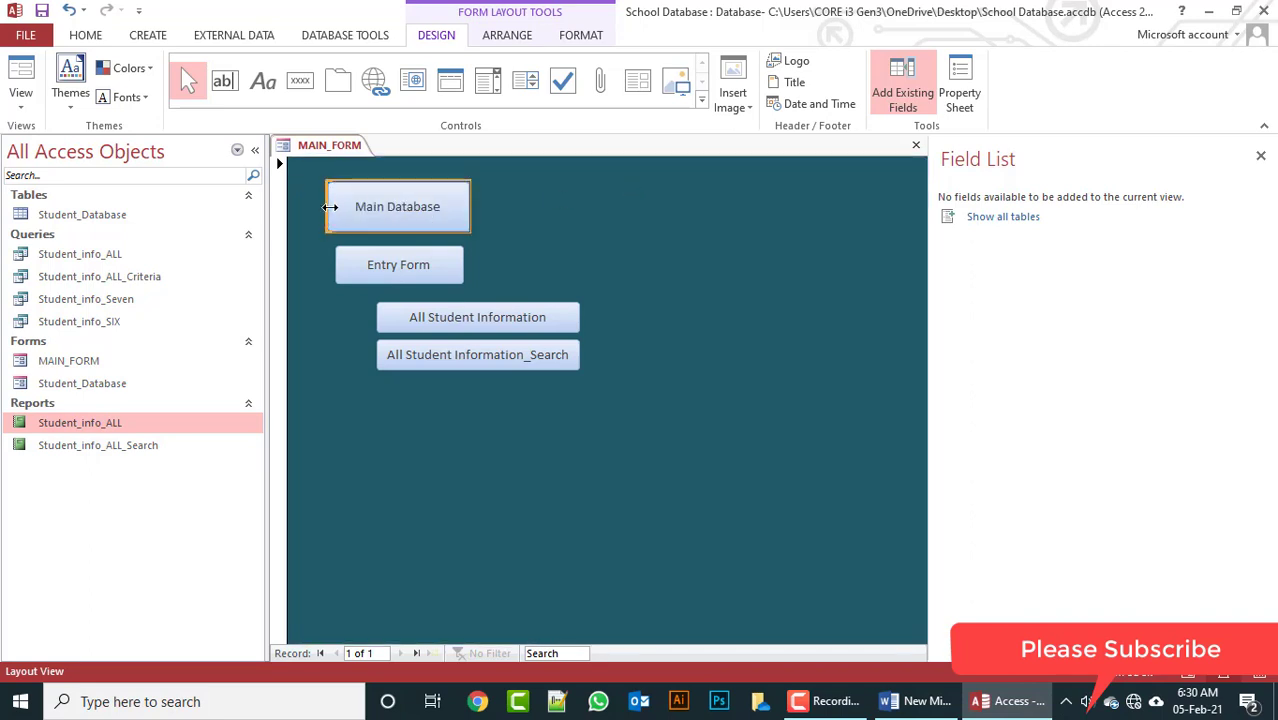
Step: In Design View, apply a solid green quick style with white text to all four command buttons and make their captions bold
{"action": "left_click", "coordinate": [590, 197]}
{"action": "right_click", "coordinate": [590, 197]}
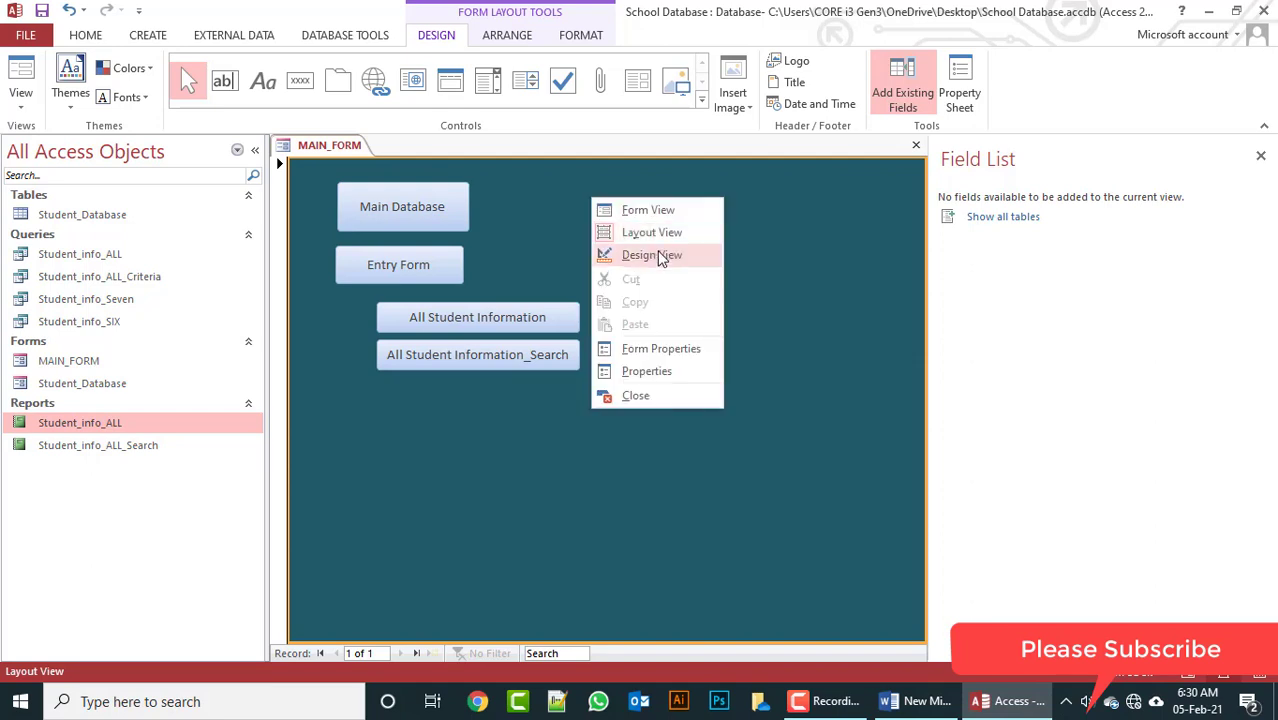
{"action": "left_click", "coordinate": [657, 250]}
{"action": "left_click_drag", "start_coordinate": [533, 237], "coordinate": [399, 394]}
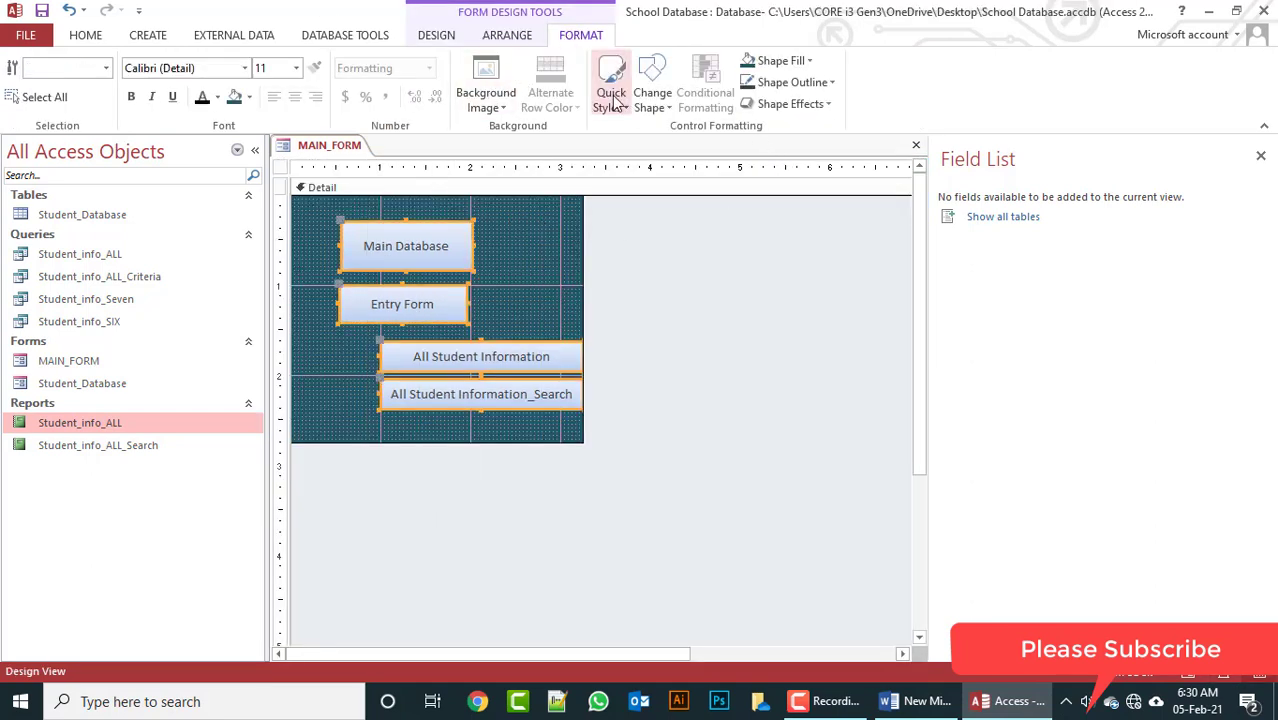
{"action": "left_click", "coordinate": [626, 107]}
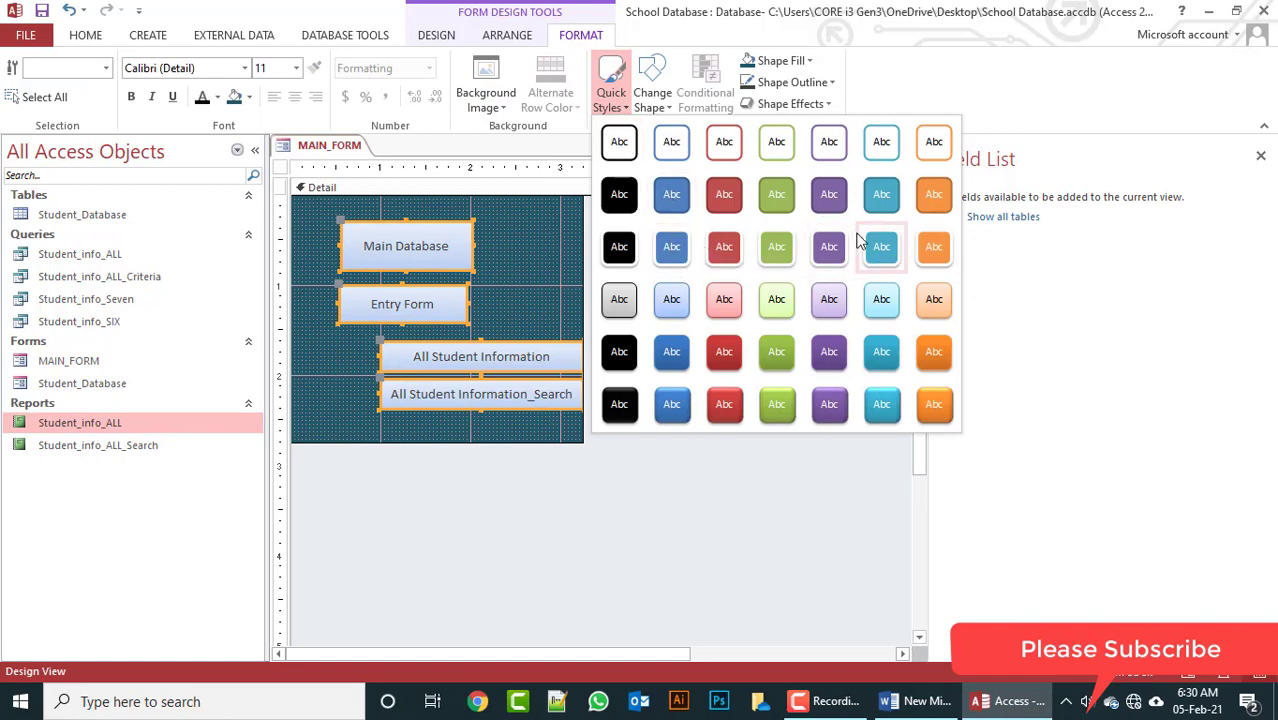
{"action": "left_click", "coordinate": [776, 247]}
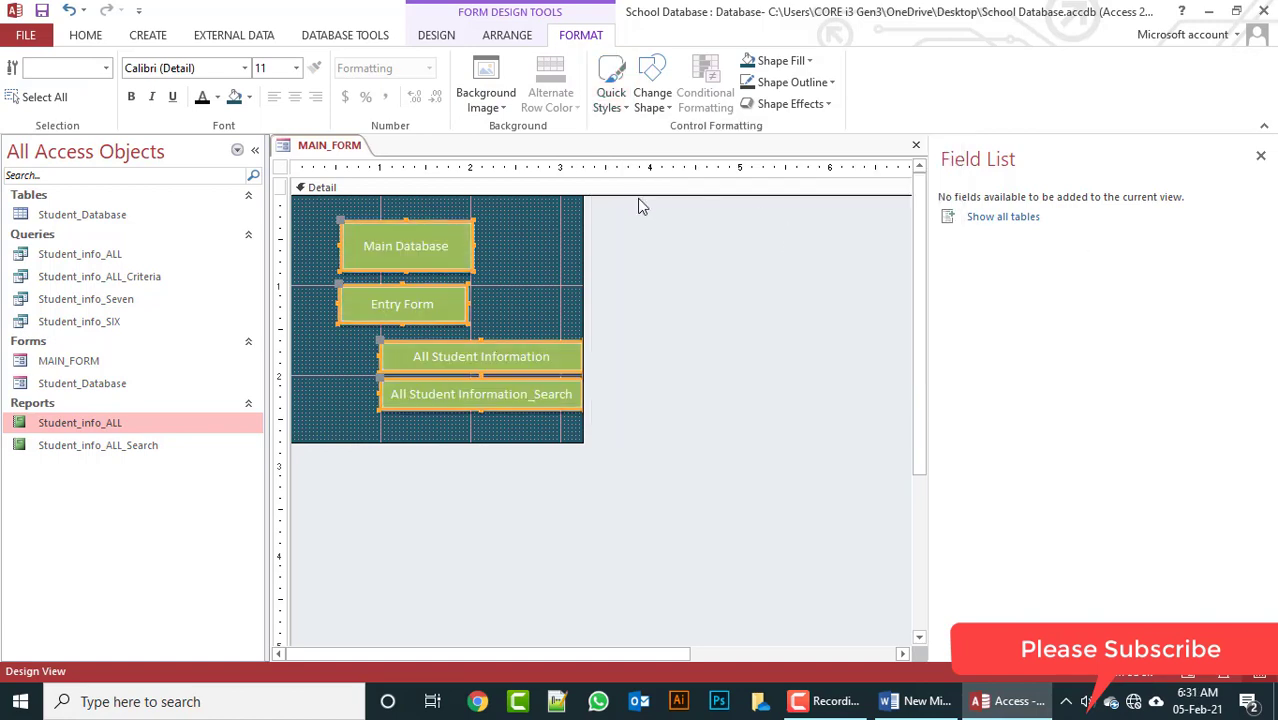
{"action": "left_click", "coordinate": [130, 96]}
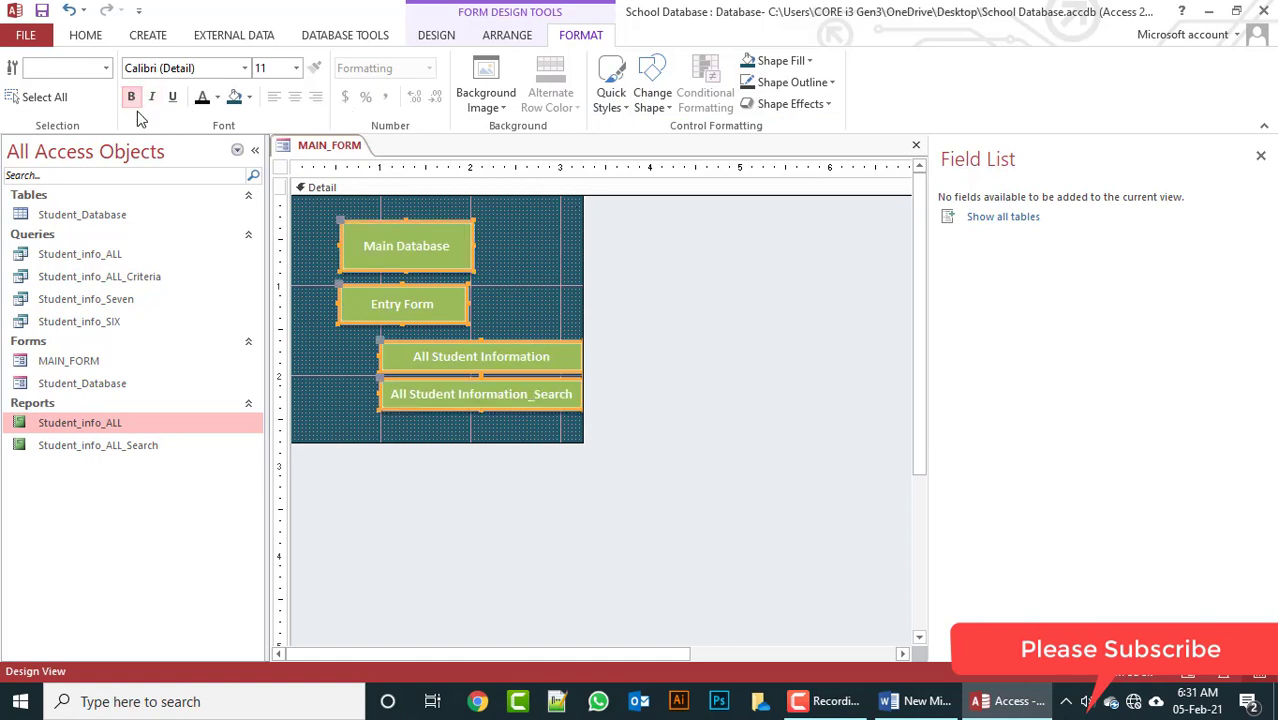
Step: Change the four selected buttons to the rectangle with one snipped corner and add an angled bevel effect
{"action": "left_click", "coordinate": [668, 108]}
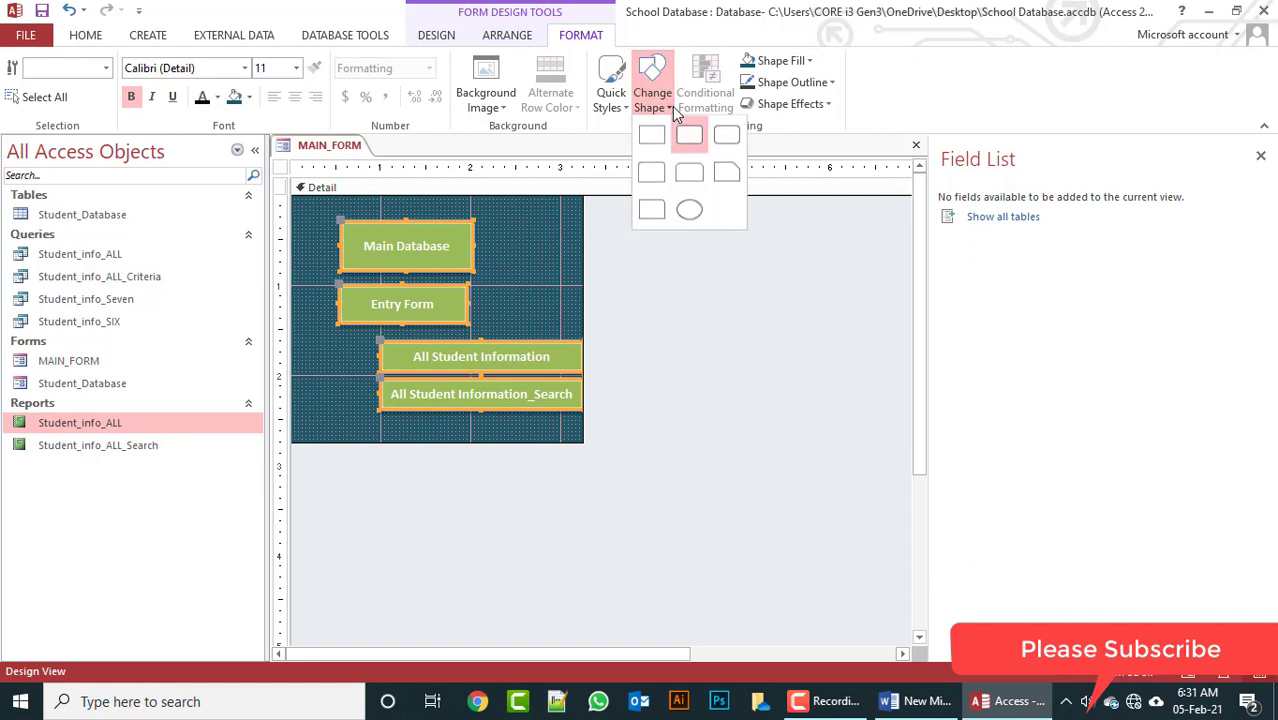
{"action": "left_click", "coordinate": [725, 173]}
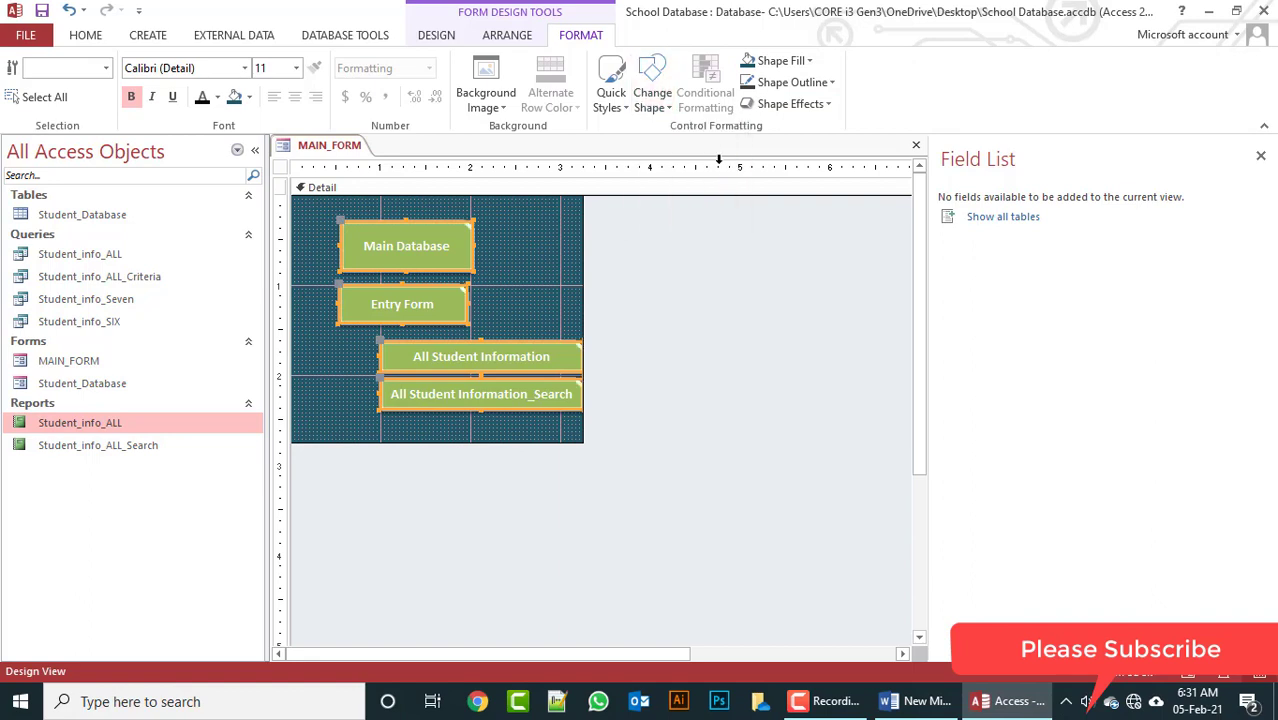
{"action": "left_click", "coordinate": [829, 104]}
{"action": "mouse_move", "coordinate": [838, 260]}
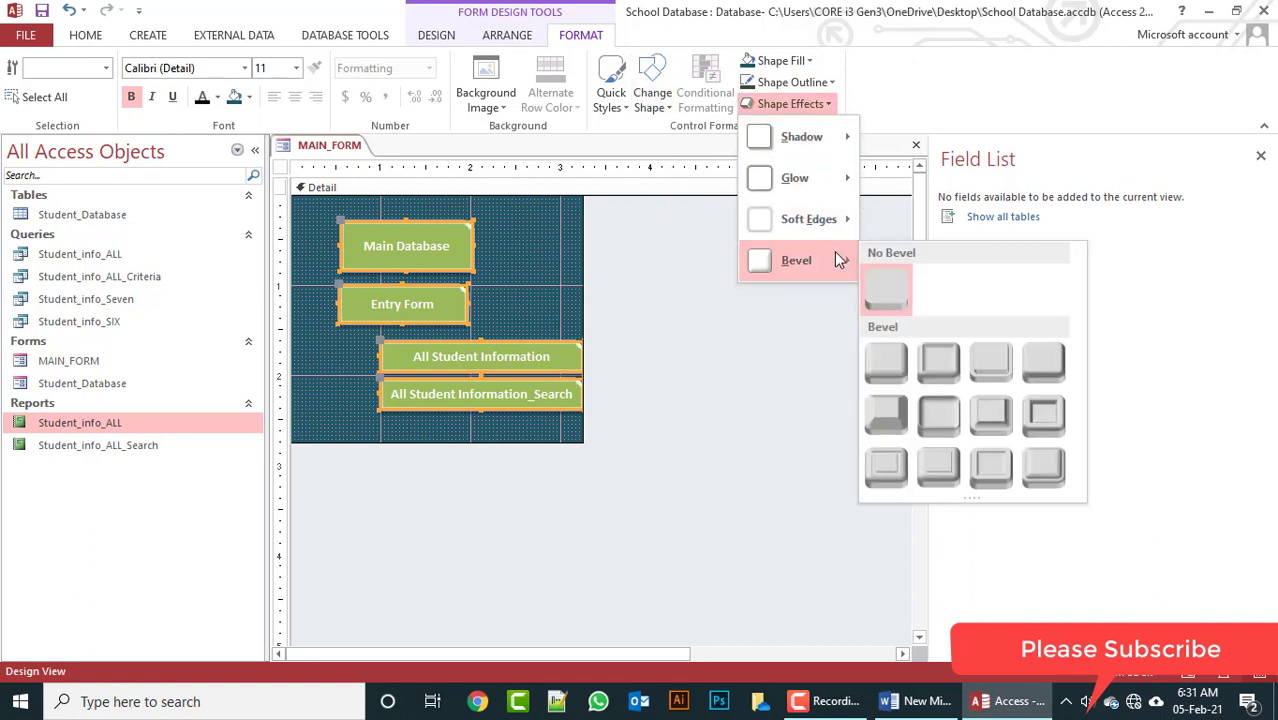
{"action": "left_click", "coordinate": [889, 406]}
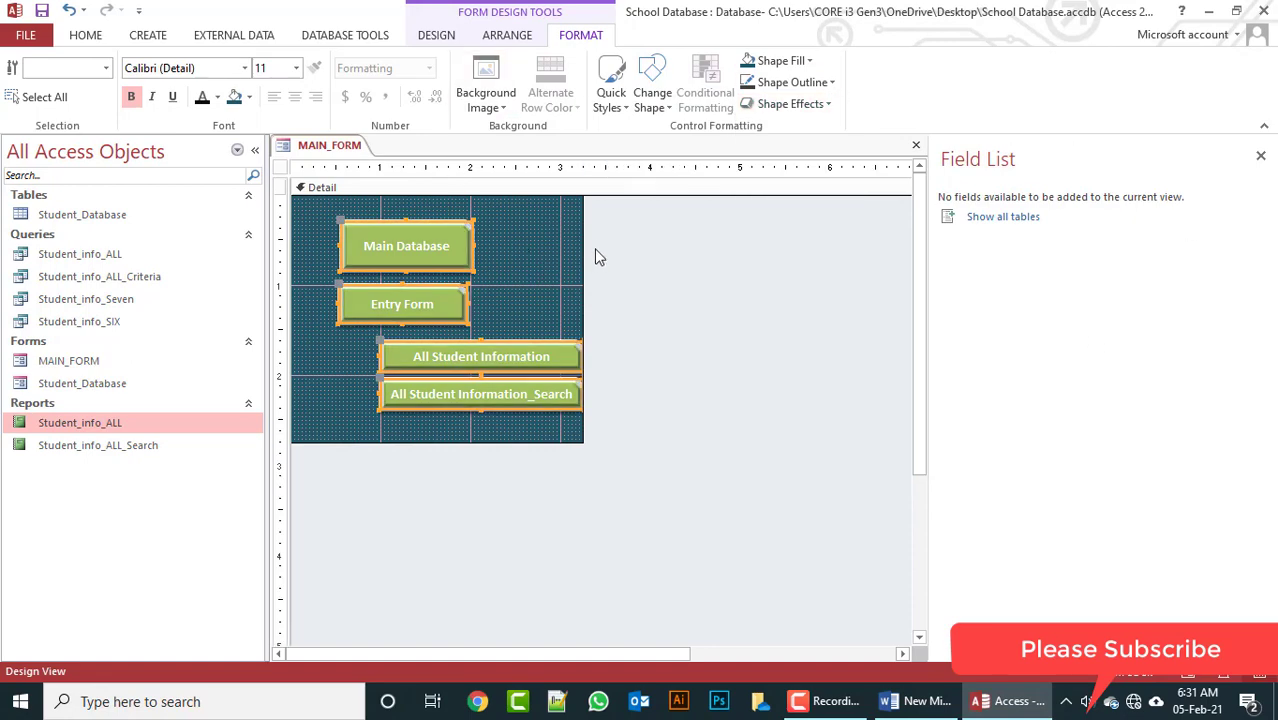
Step: Widen the Detail section to about 5.7 inches, previewing the form in Form View along the way
{"action": "left_click_drag", "start_coordinate": [584, 239], "coordinate": [661, 238]}
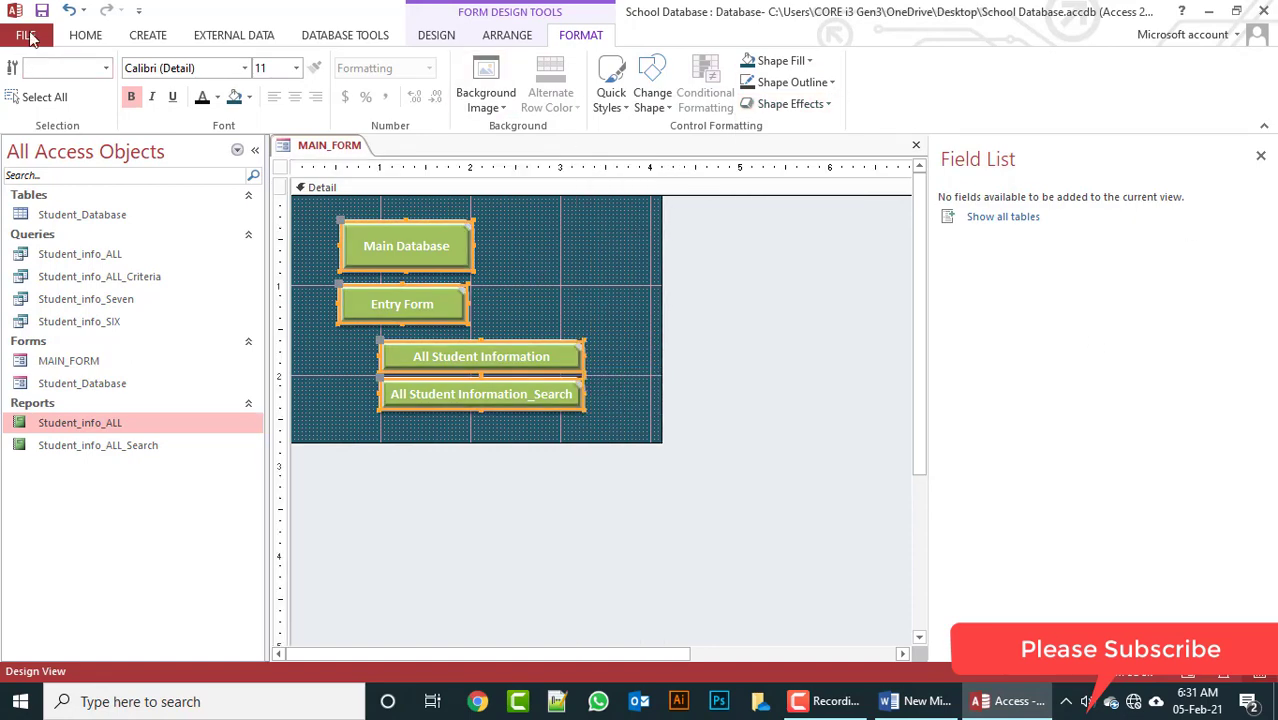
{"action": "left_click", "coordinate": [85, 35]}
{"action": "left_click", "coordinate": [20, 75]}
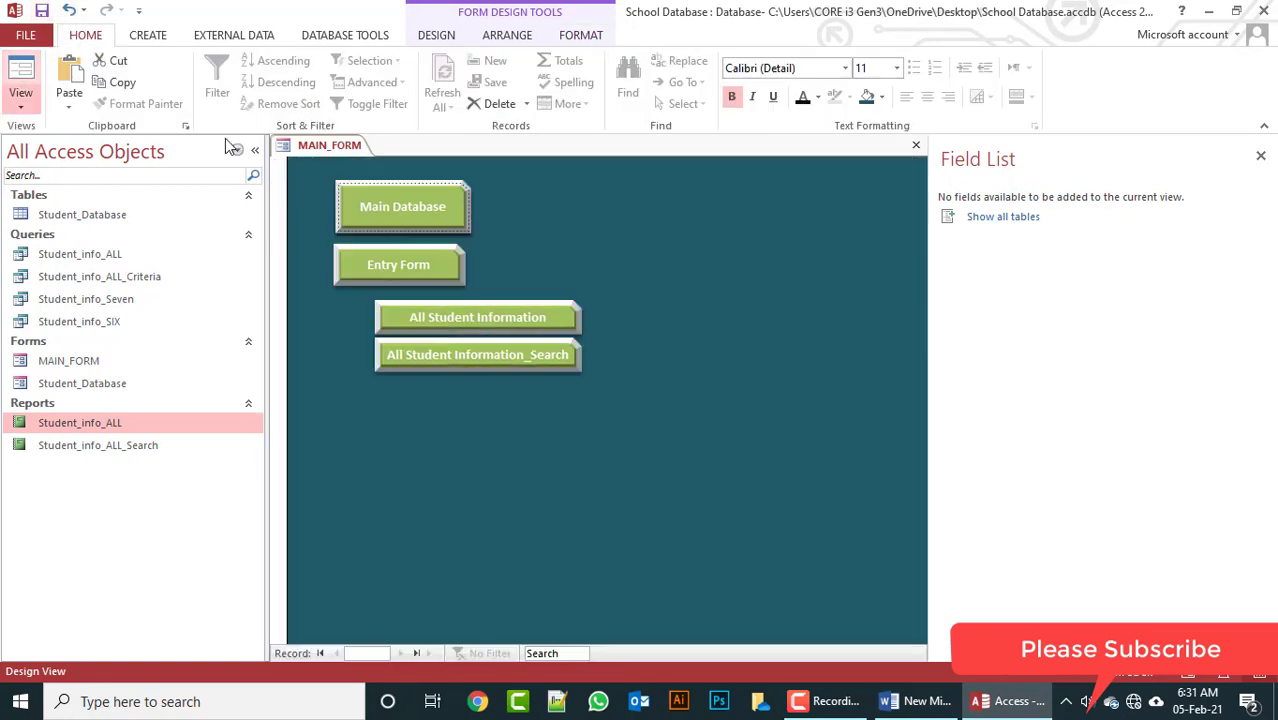
{"action": "right_click", "coordinate": [585, 236]}
{"action": "left_click", "coordinate": [630, 283]}
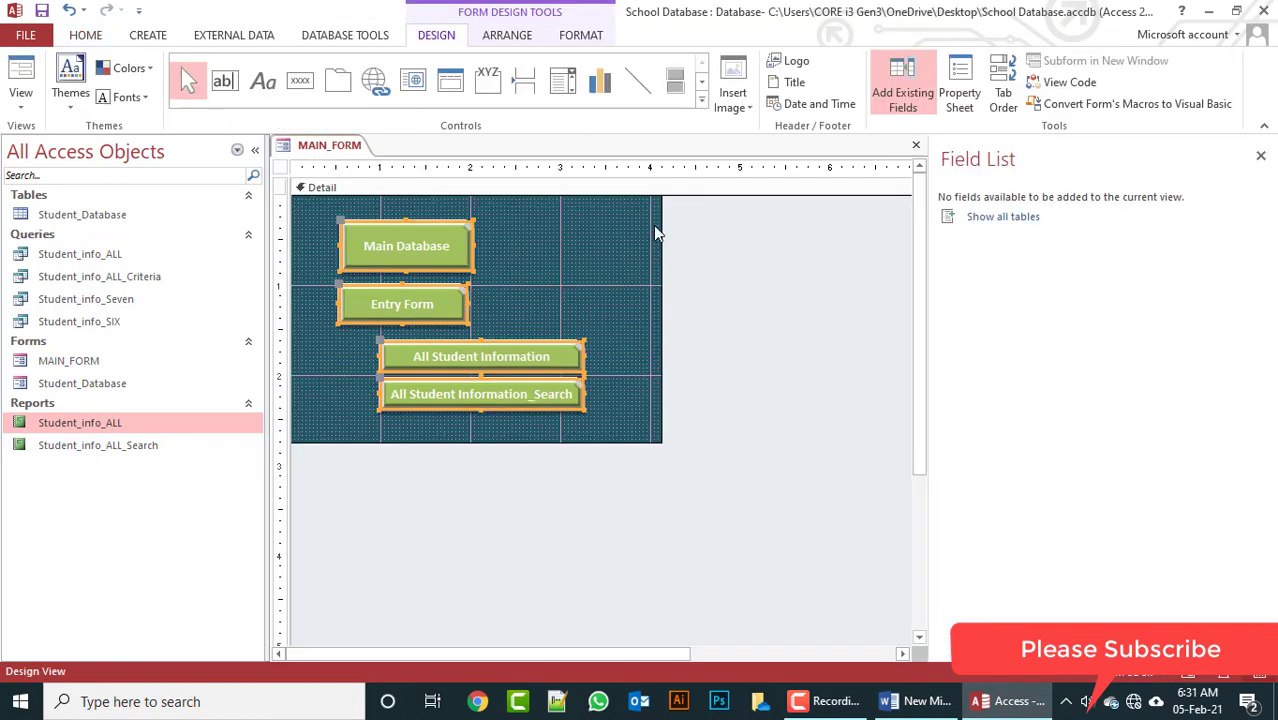
{"action": "left_click_drag", "start_coordinate": [660, 239], "coordinate": [800, 240]}
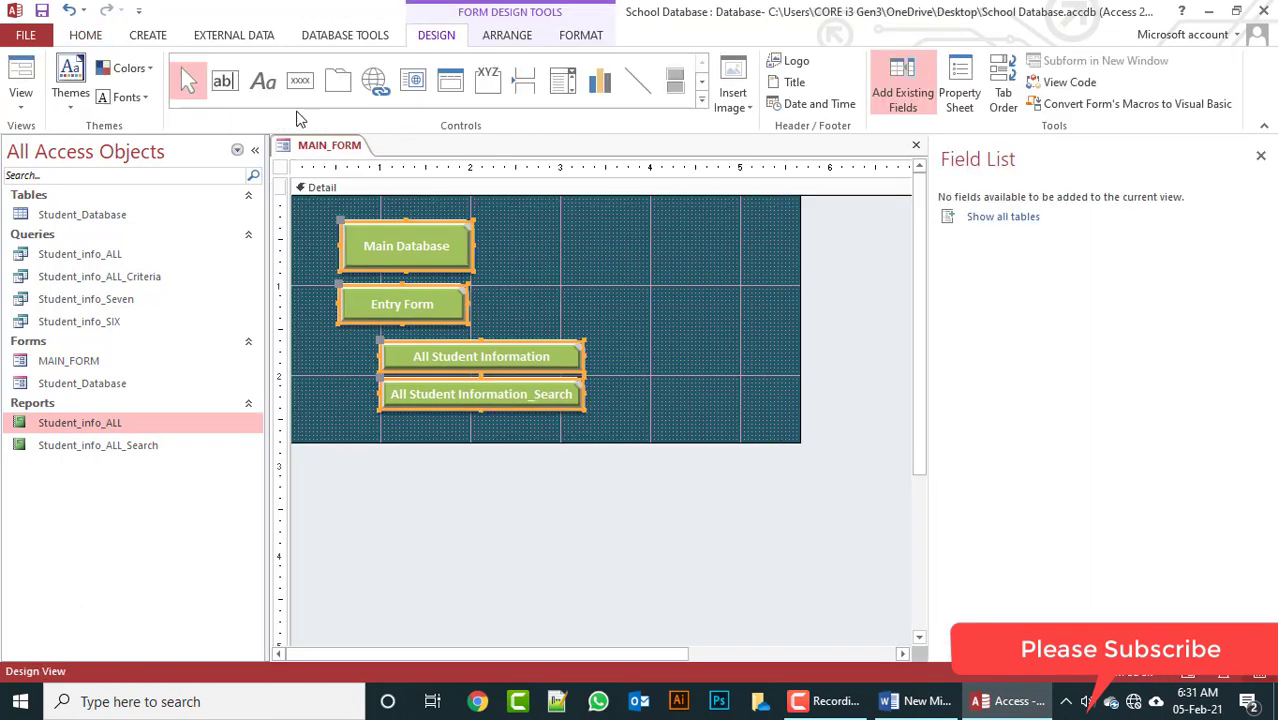
Step: Add a label about 1.8 by 0.35 inches near the upper edge of the Detail section, reading MAIN FORM
{"action": "left_click", "coordinate": [263, 80]}
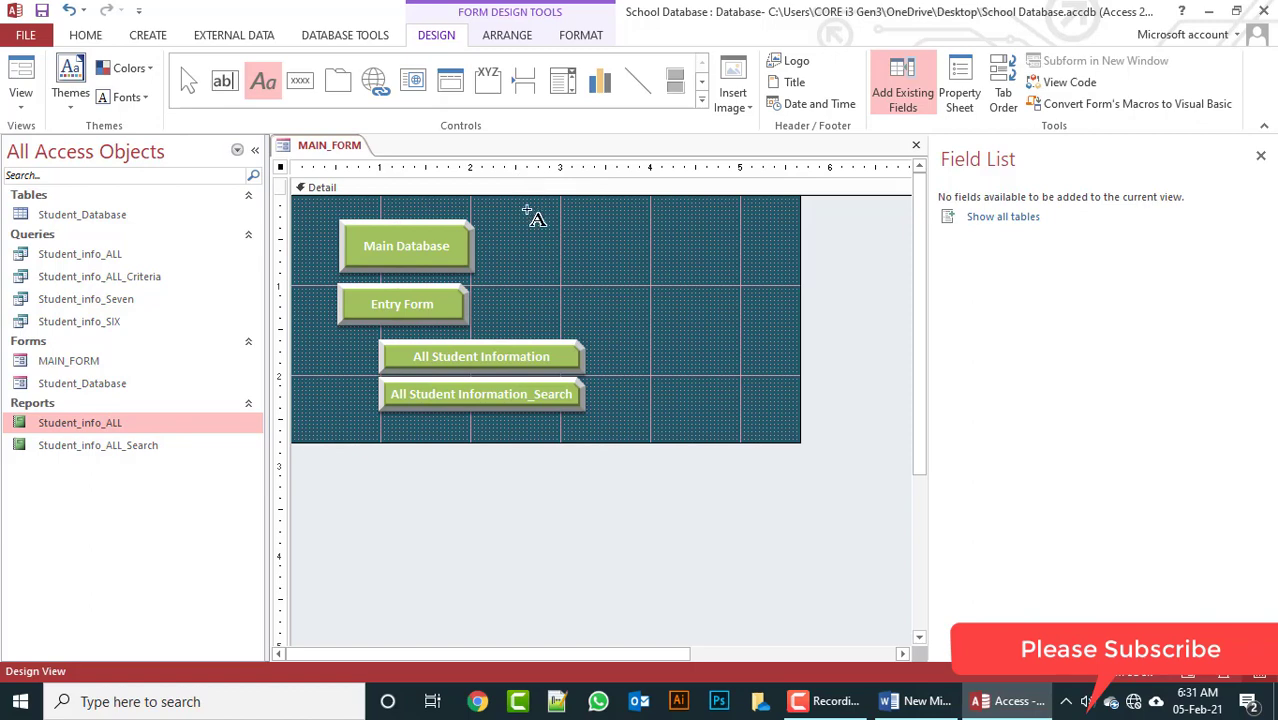
{"action": "left_click_drag", "start_coordinate": [528, 210], "coordinate": [690, 240]}
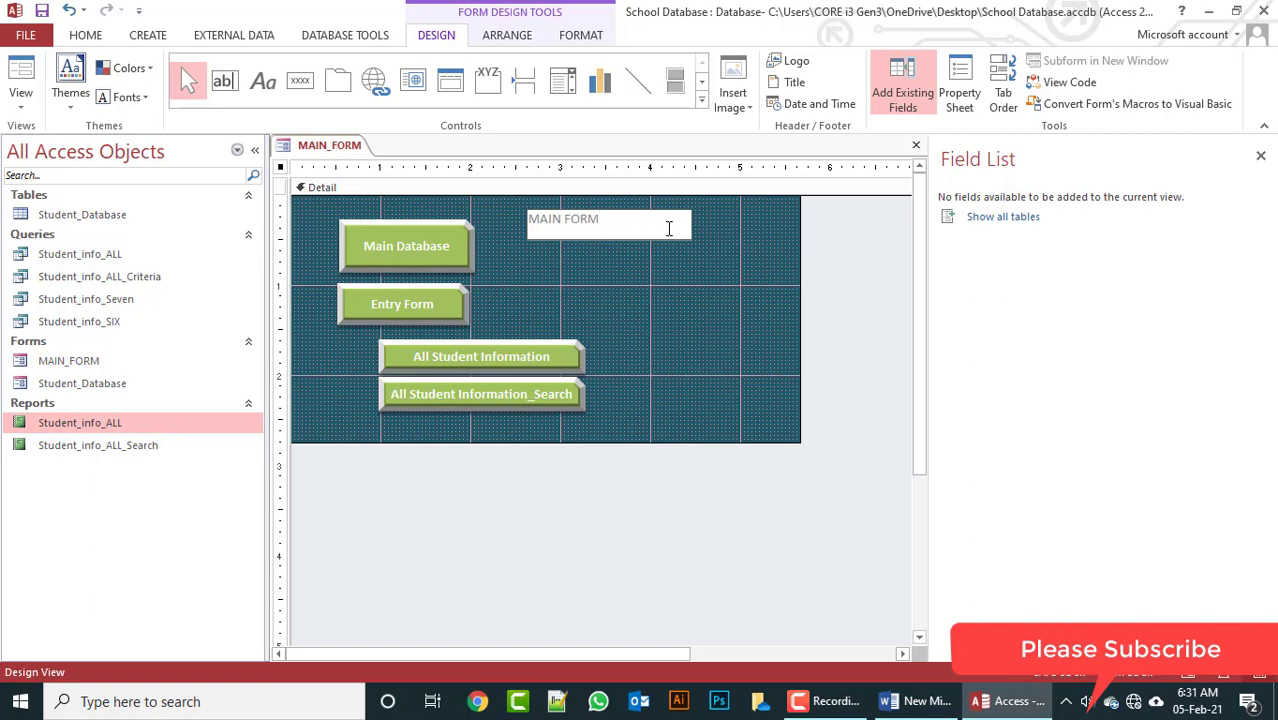
{"action": "left_click", "coordinate": [641, 278]}
Step: Center the MAIN FORM label's text, make it bold and set its font size to 18
{"action": "left_click", "coordinate": [633, 224]}
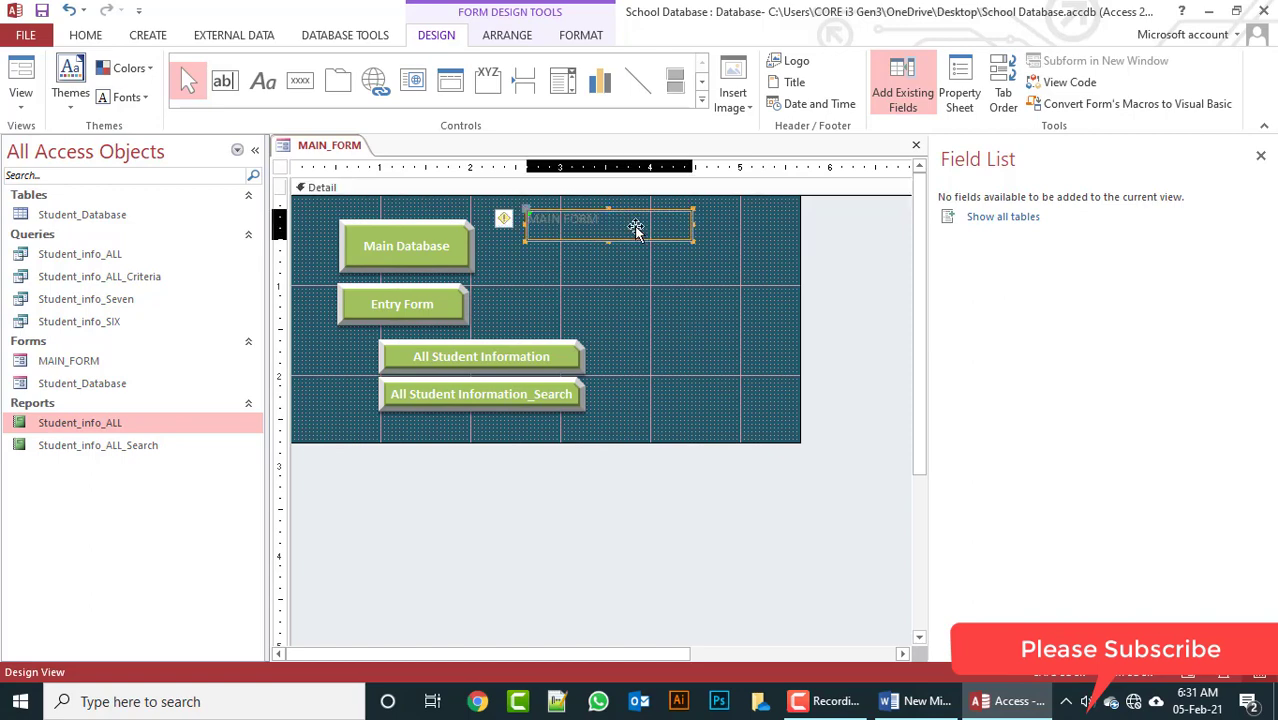
{"action": "left_click", "coordinate": [88, 35]}
{"action": "left_click", "coordinate": [927, 96]}
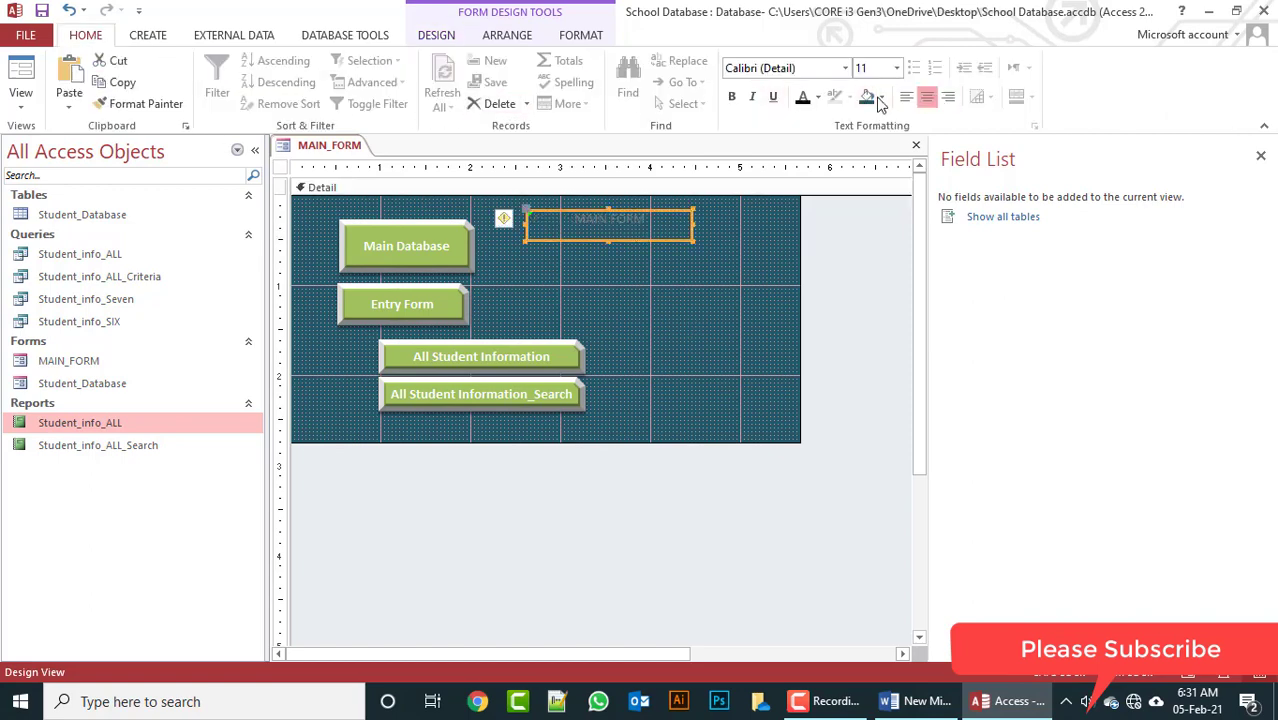
{"action": "left_click", "coordinate": [732, 100]}
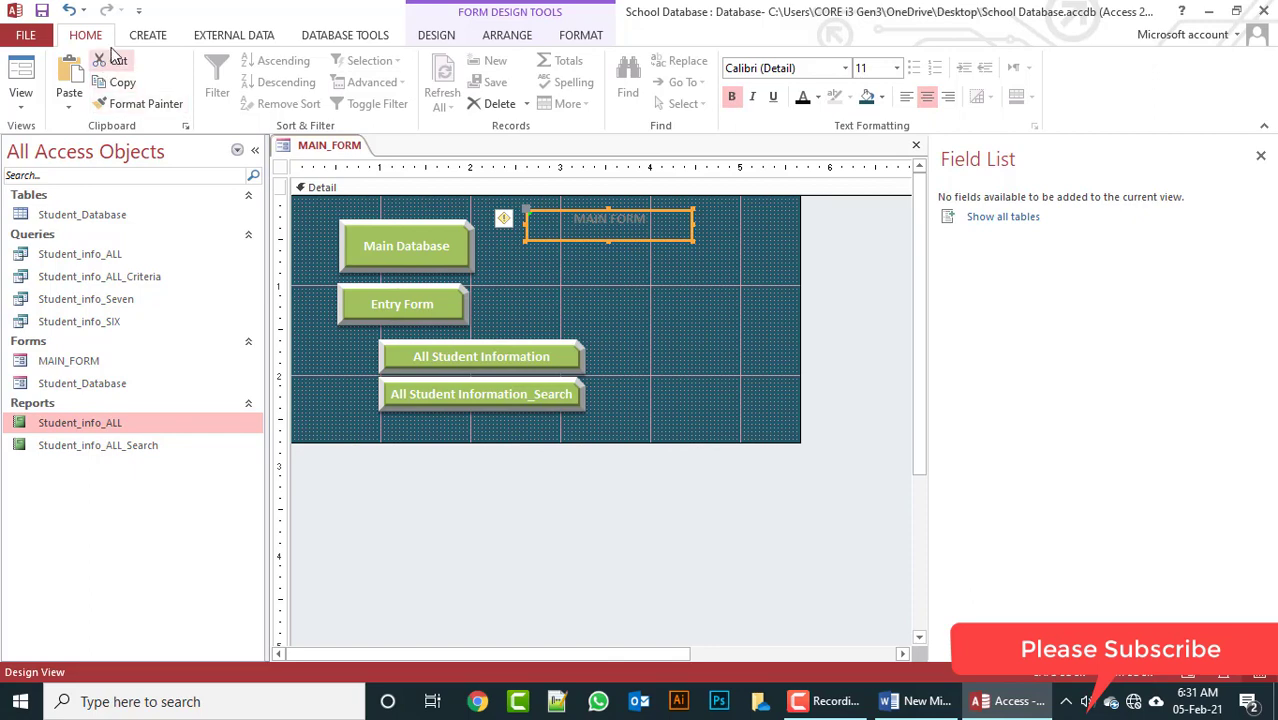
{"action": "left_click", "coordinate": [897, 68]}
{"action": "left_click", "coordinate": [865, 214]}
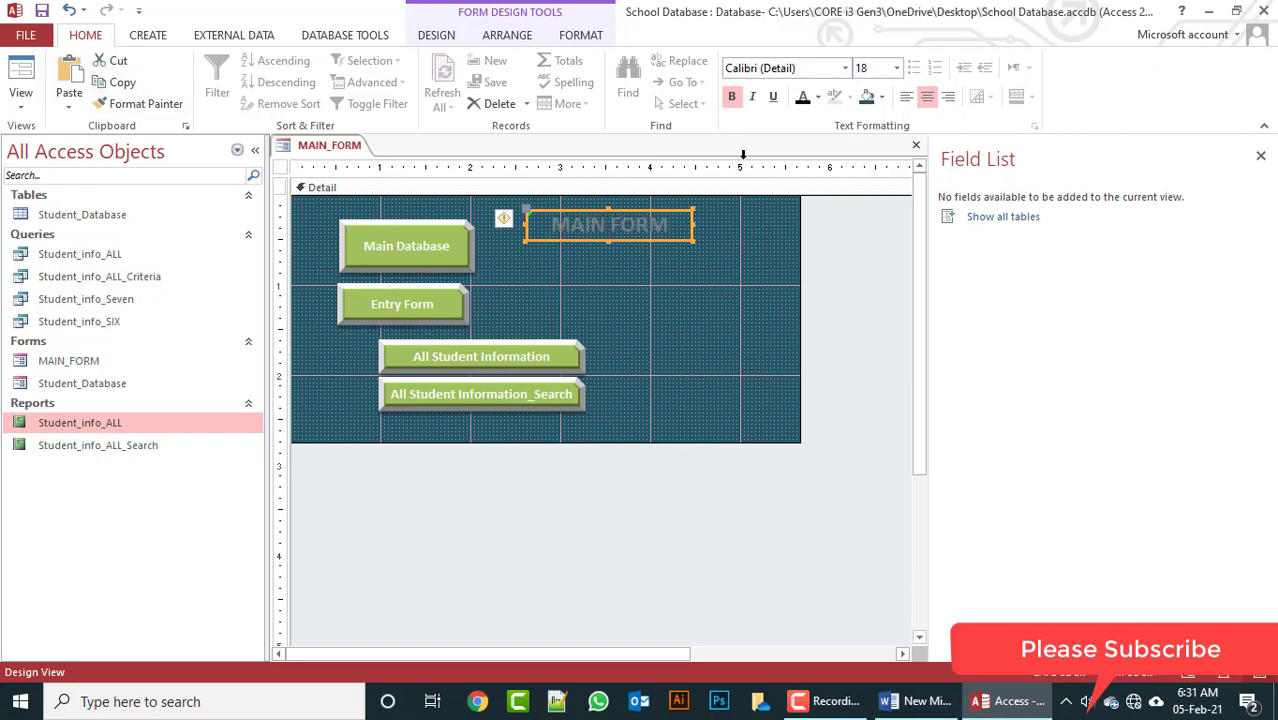
Step: Underline the MAIN FORM label and set its text color to white, checking the result in Form View
{"action": "left_click", "coordinate": [773, 97]}
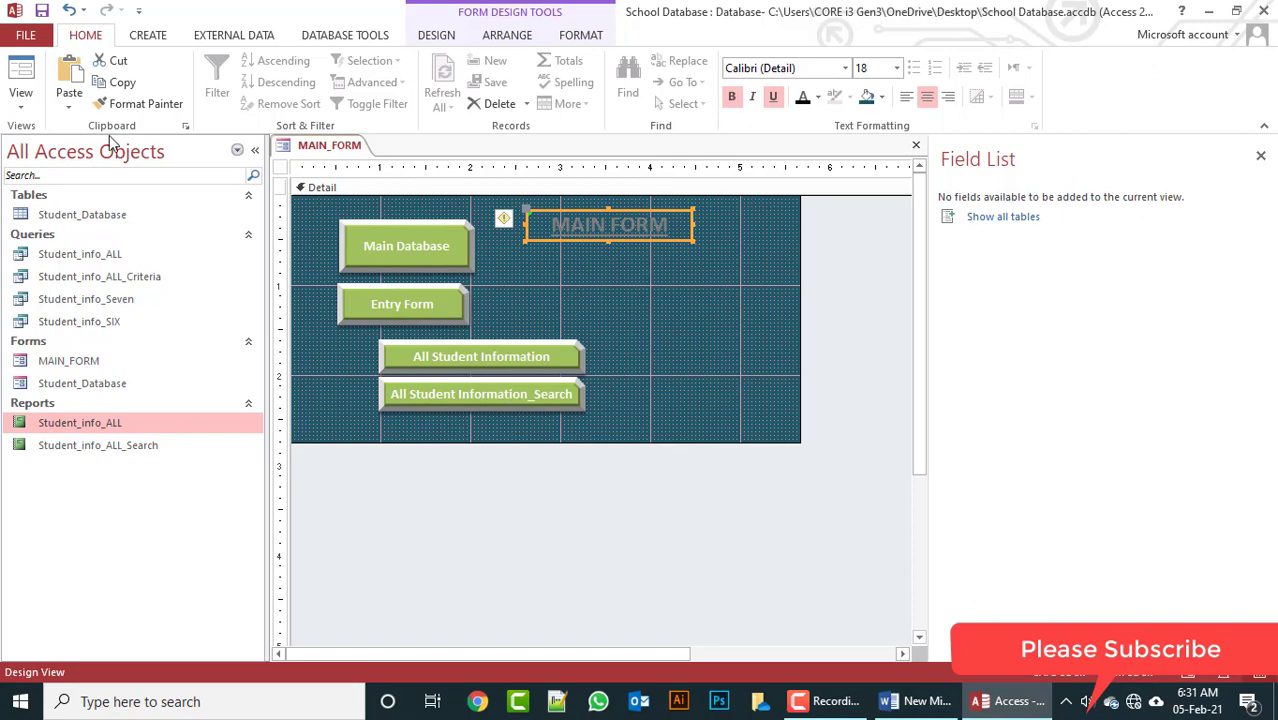
{"action": "left_click", "coordinate": [20, 72]}
{"action": "right_click", "coordinate": [724, 193]}
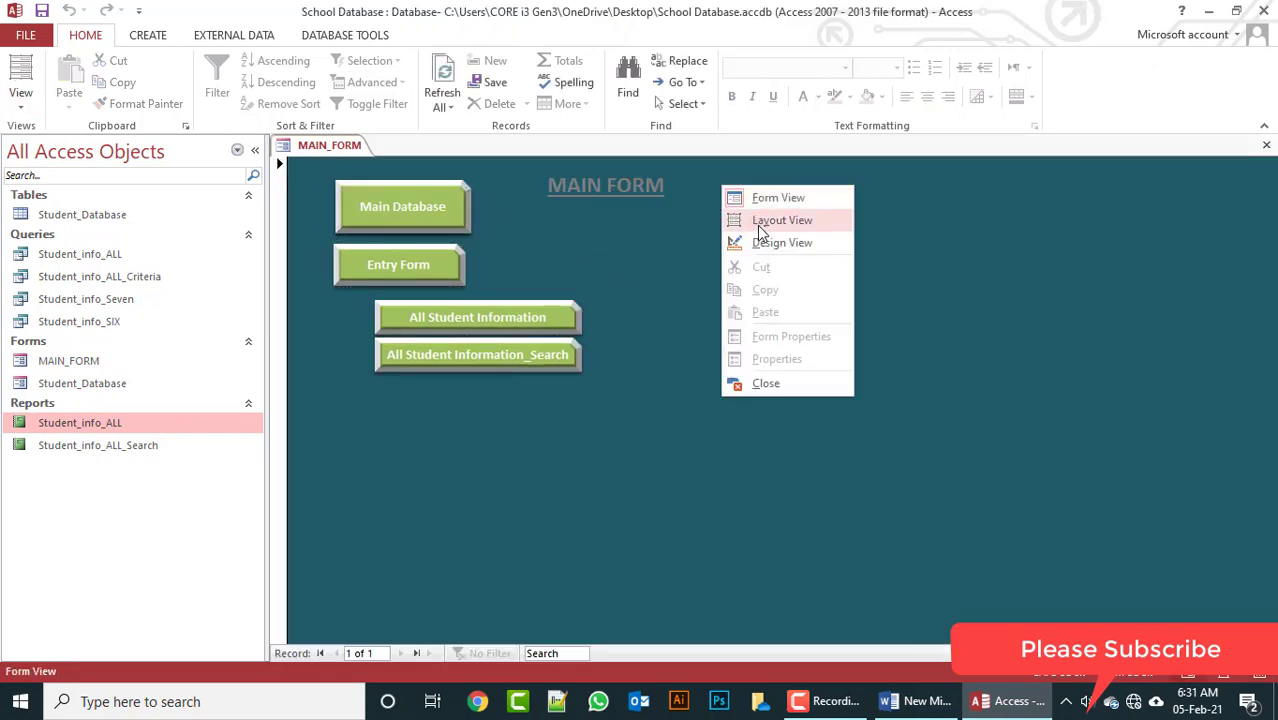
{"action": "left_click", "coordinate": [757, 222]}
{"action": "left_click", "coordinate": [605, 190]}
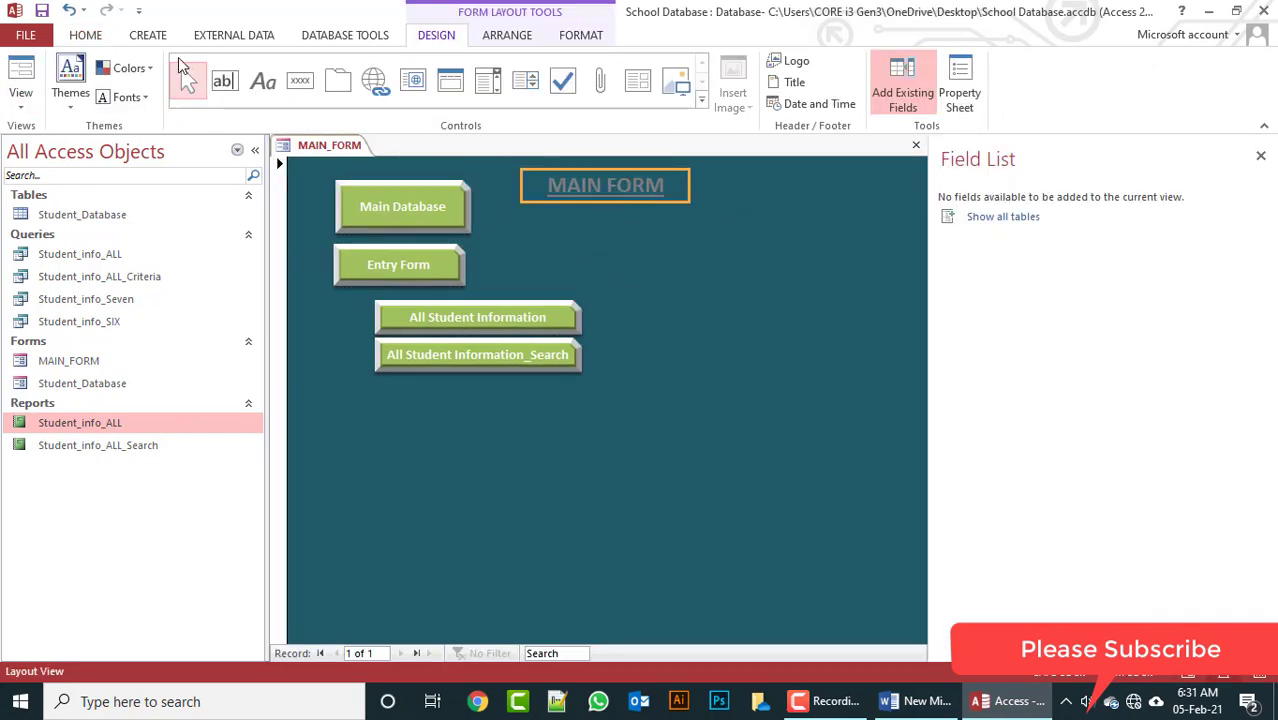
{"action": "left_click", "coordinate": [100, 36]}
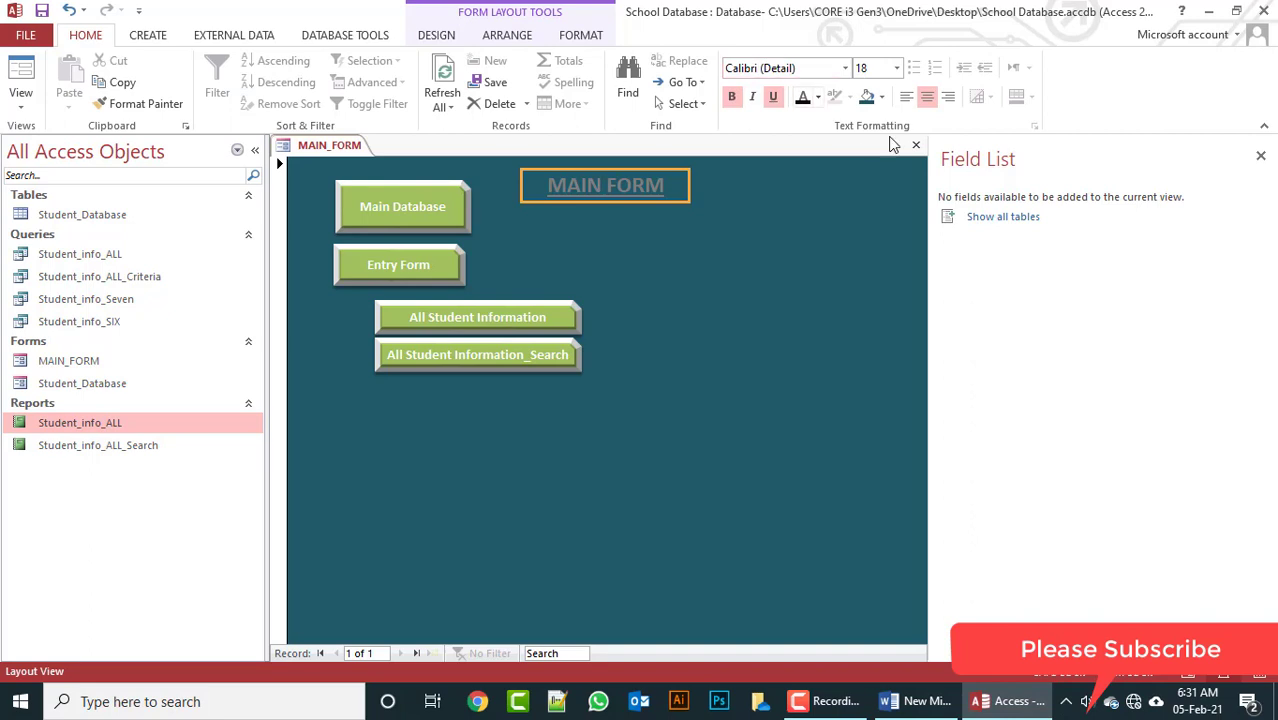
{"action": "left_click", "coordinate": [817, 97]}
{"action": "left_click", "coordinate": [803, 178]}
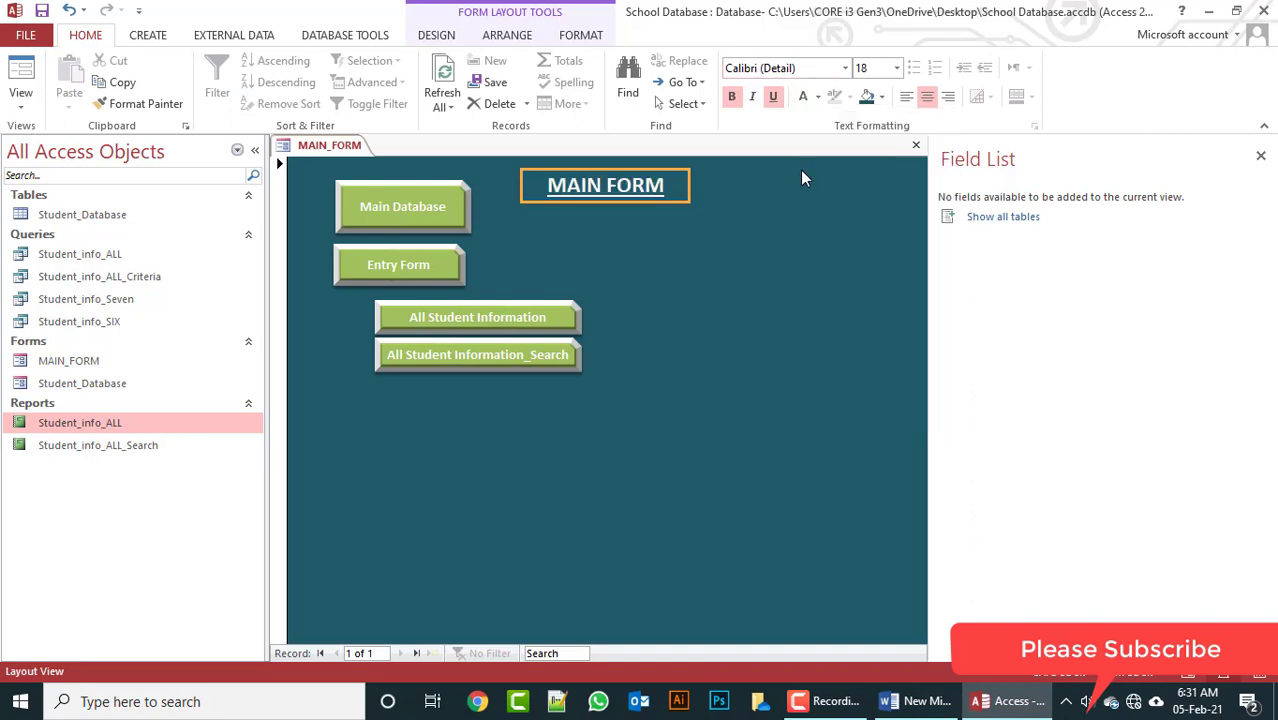
{"action": "left_click", "coordinate": [768, 238]}
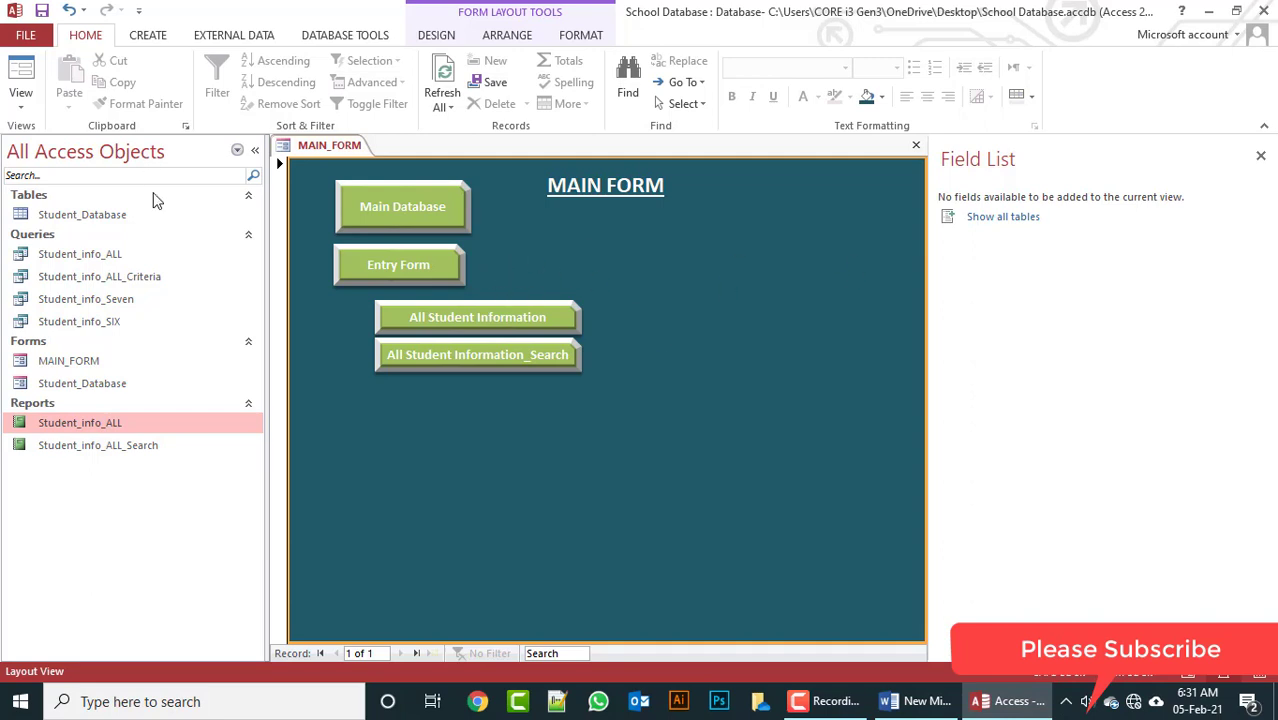
{"action": "left_click", "coordinate": [20, 75]}
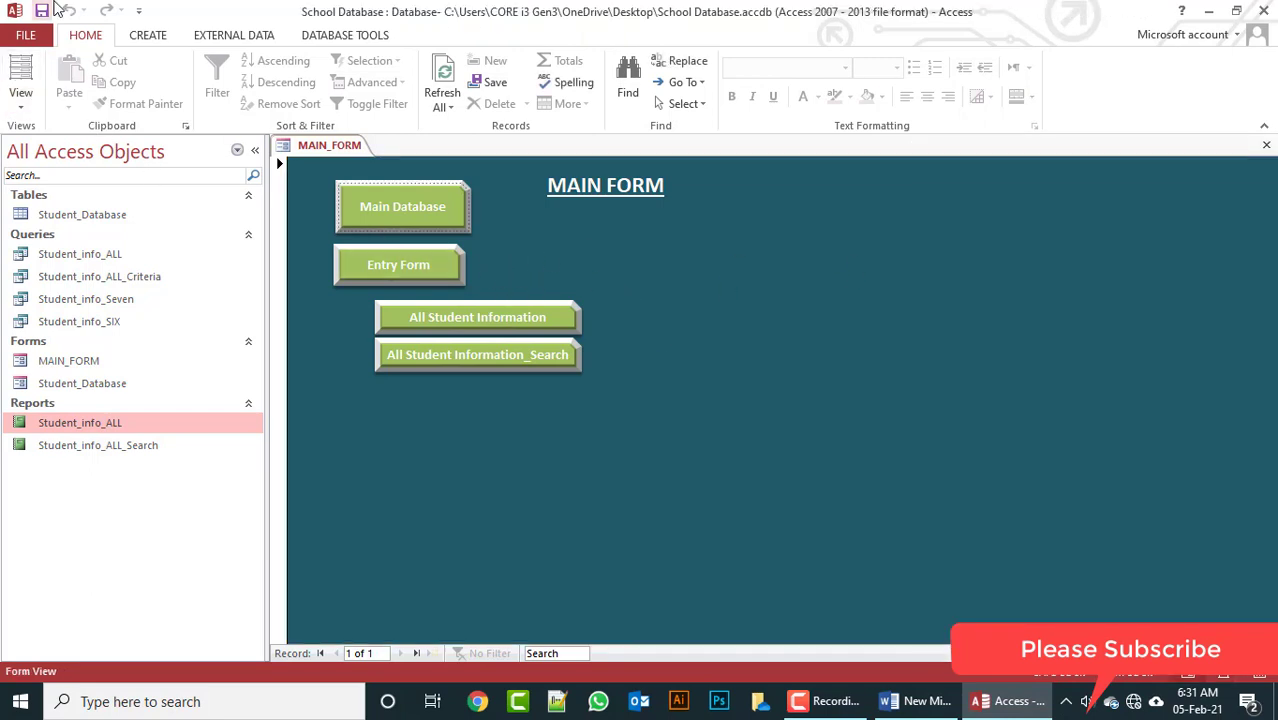
{"action": "right_click", "coordinate": [323, 153]}
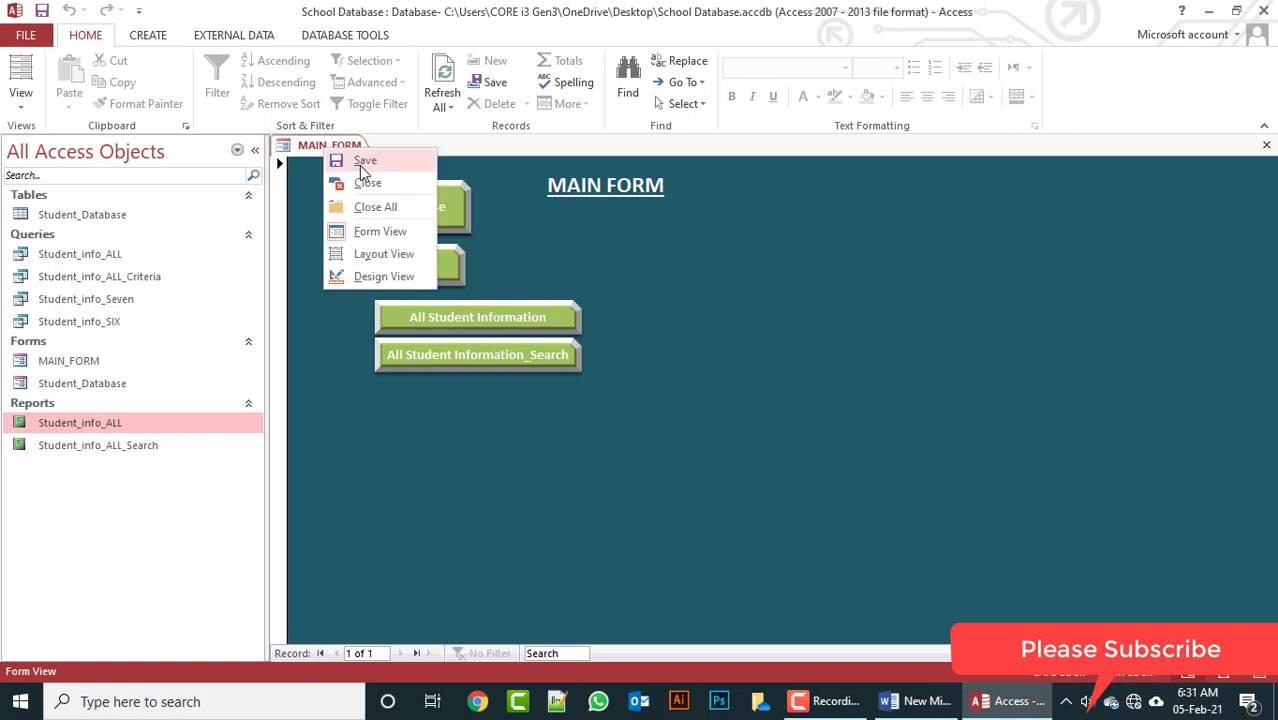
{"action": "left_click", "coordinate": [810, 251]}
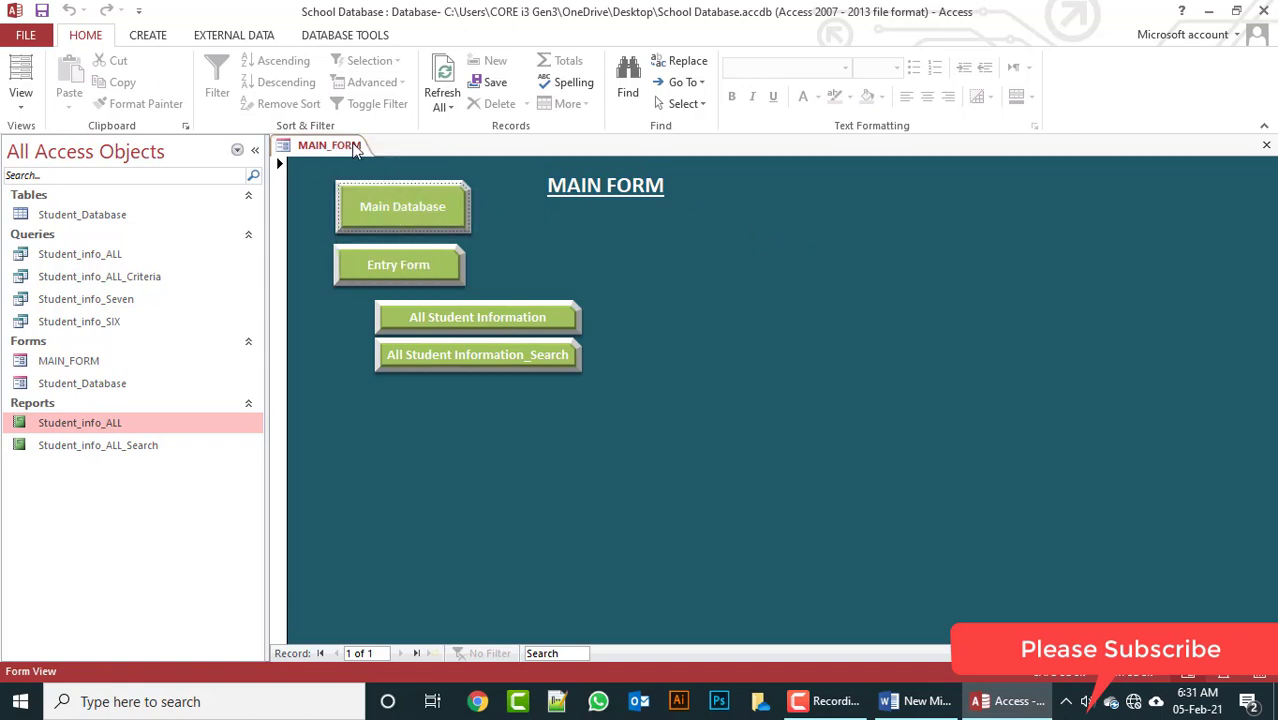
Step: Collapse the Navigation Pane and the ribbon, and open the student table through the form's Main Database button
{"action": "left_click", "coordinate": [257, 150]}
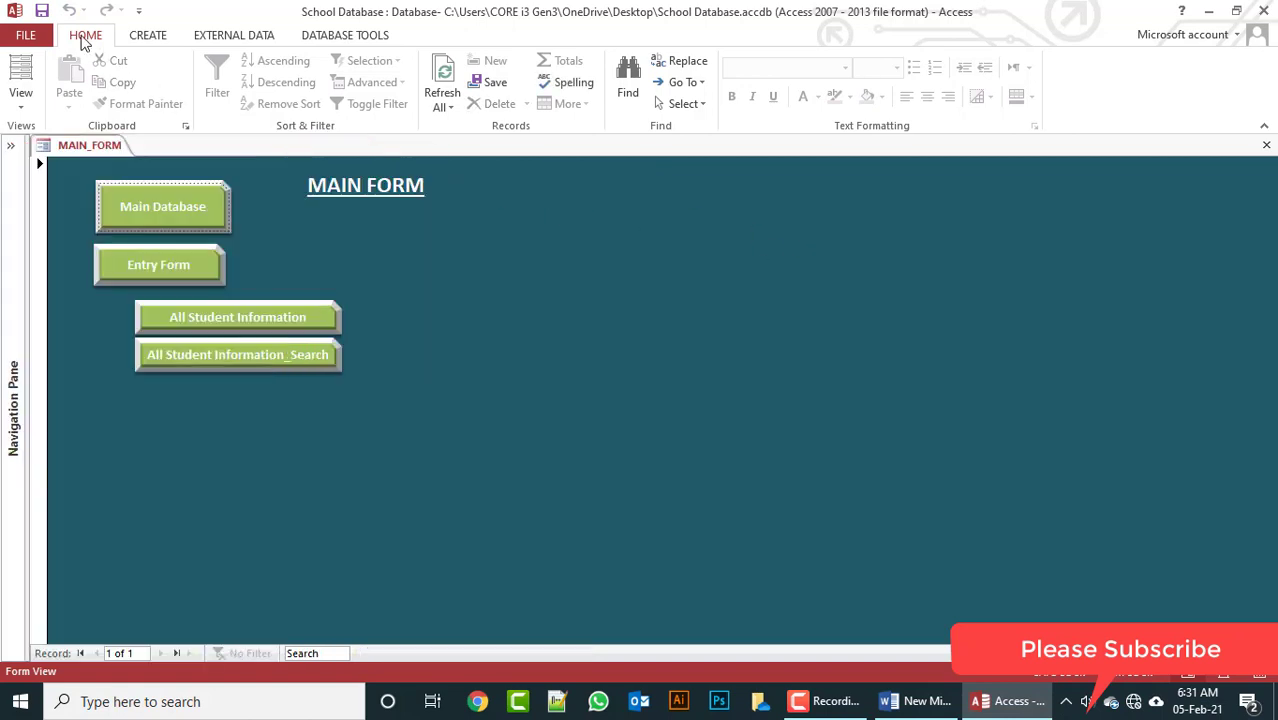
{"action": "double_click", "coordinate": [85, 36]}
{"action": "left_click", "coordinate": [181, 131]}
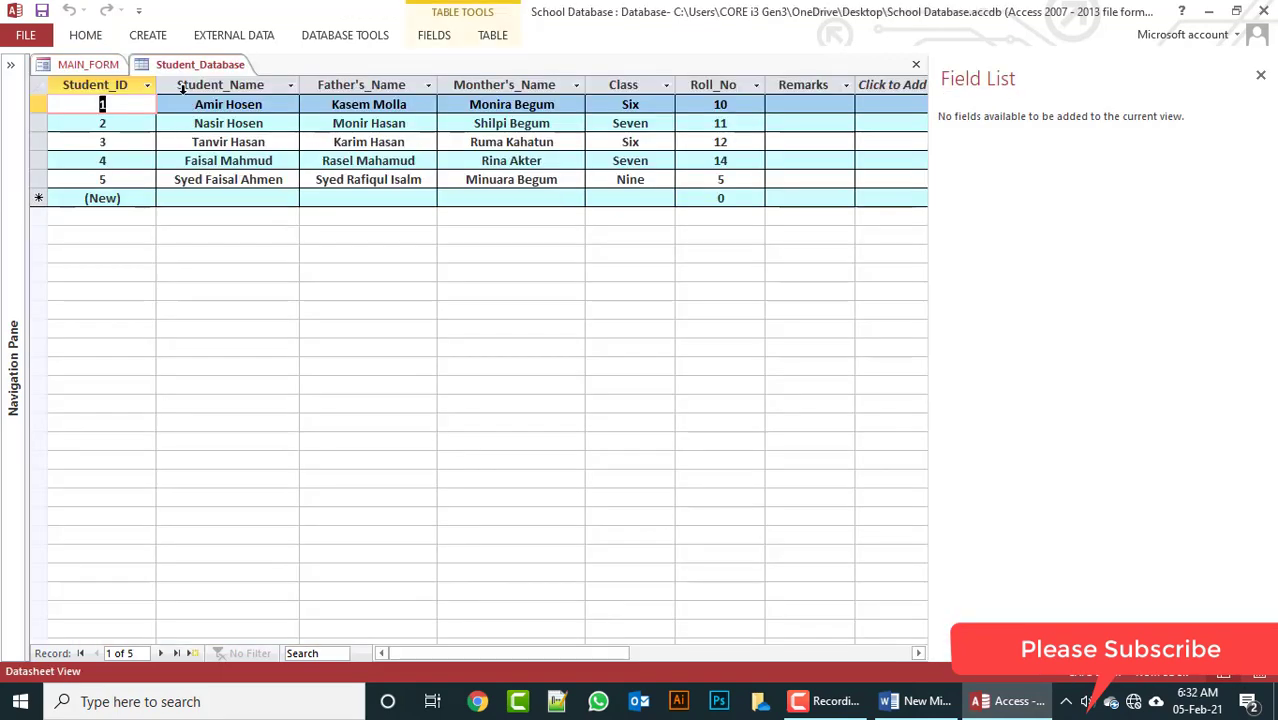